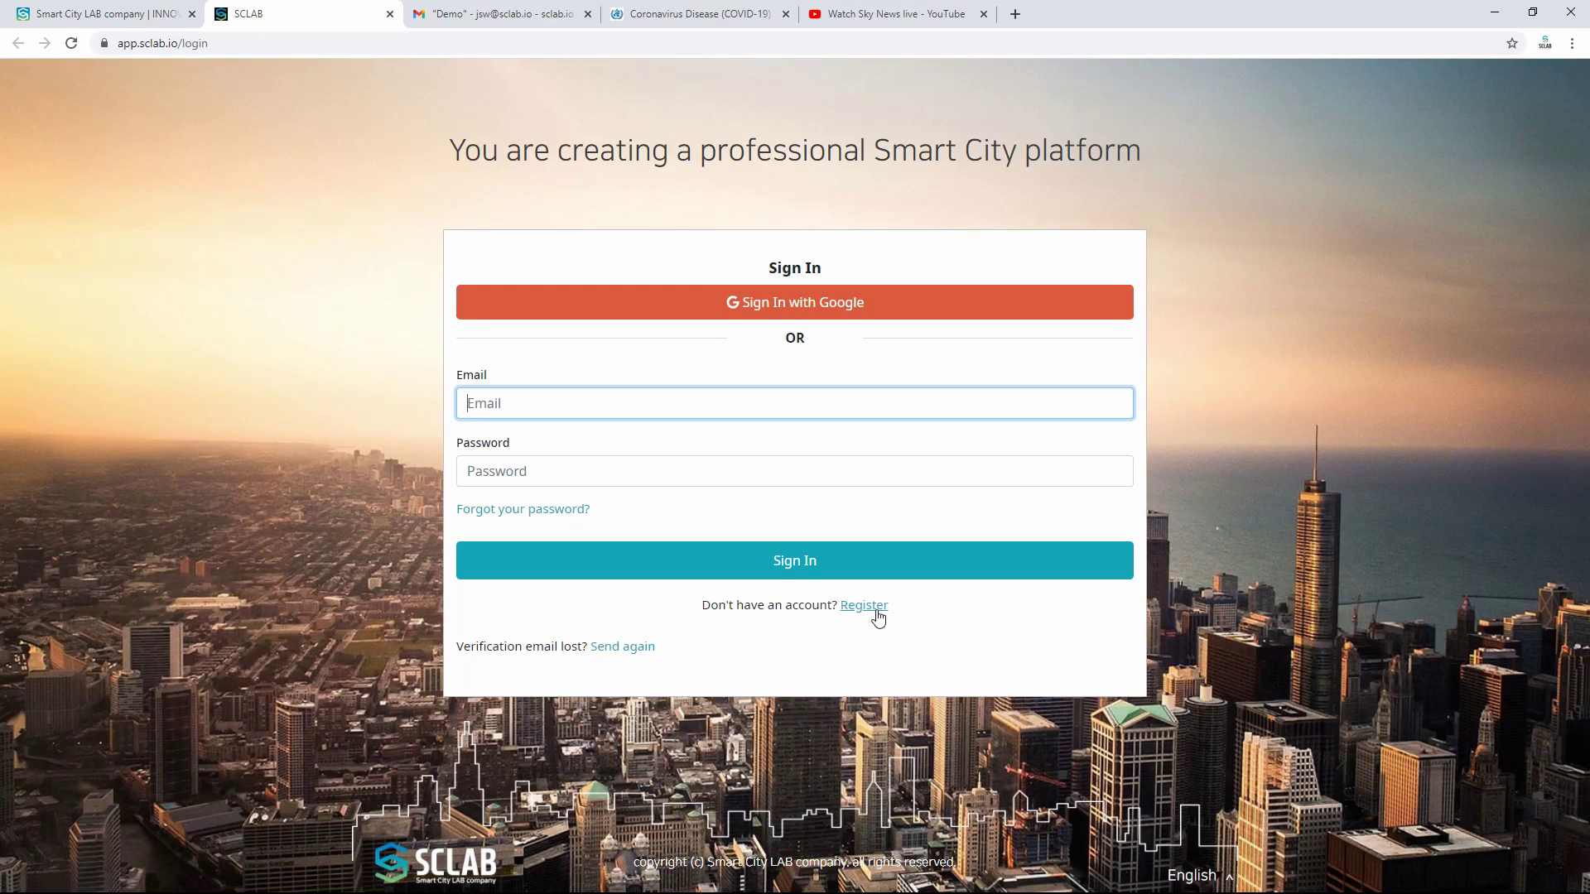
Step: Register a new SCLAB account with an e-mail and a matching password
click(877, 614)
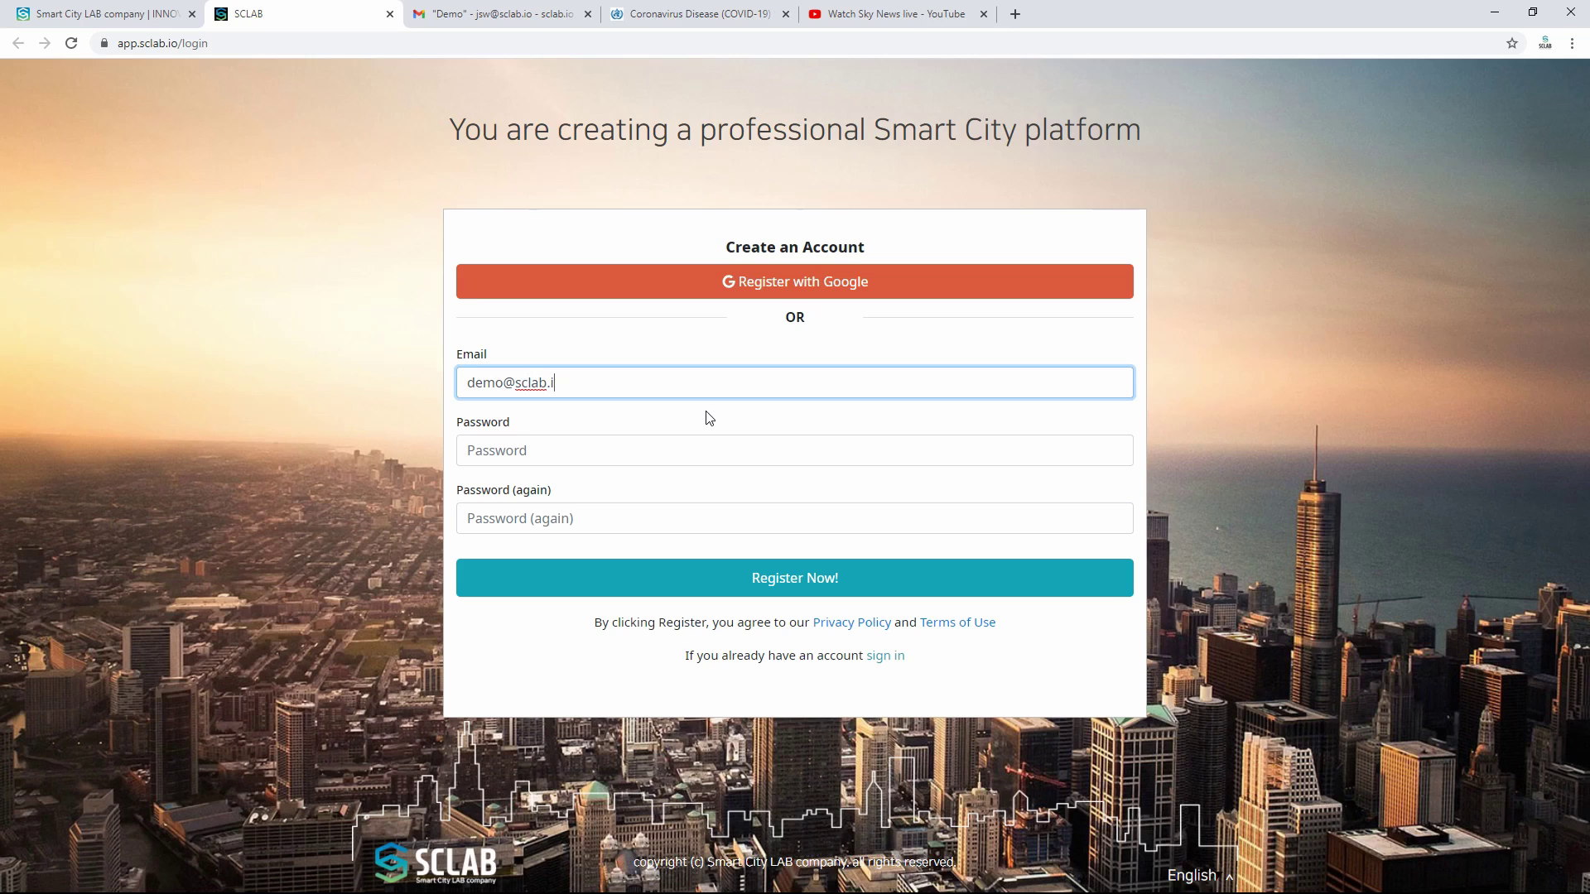
click(721, 448)
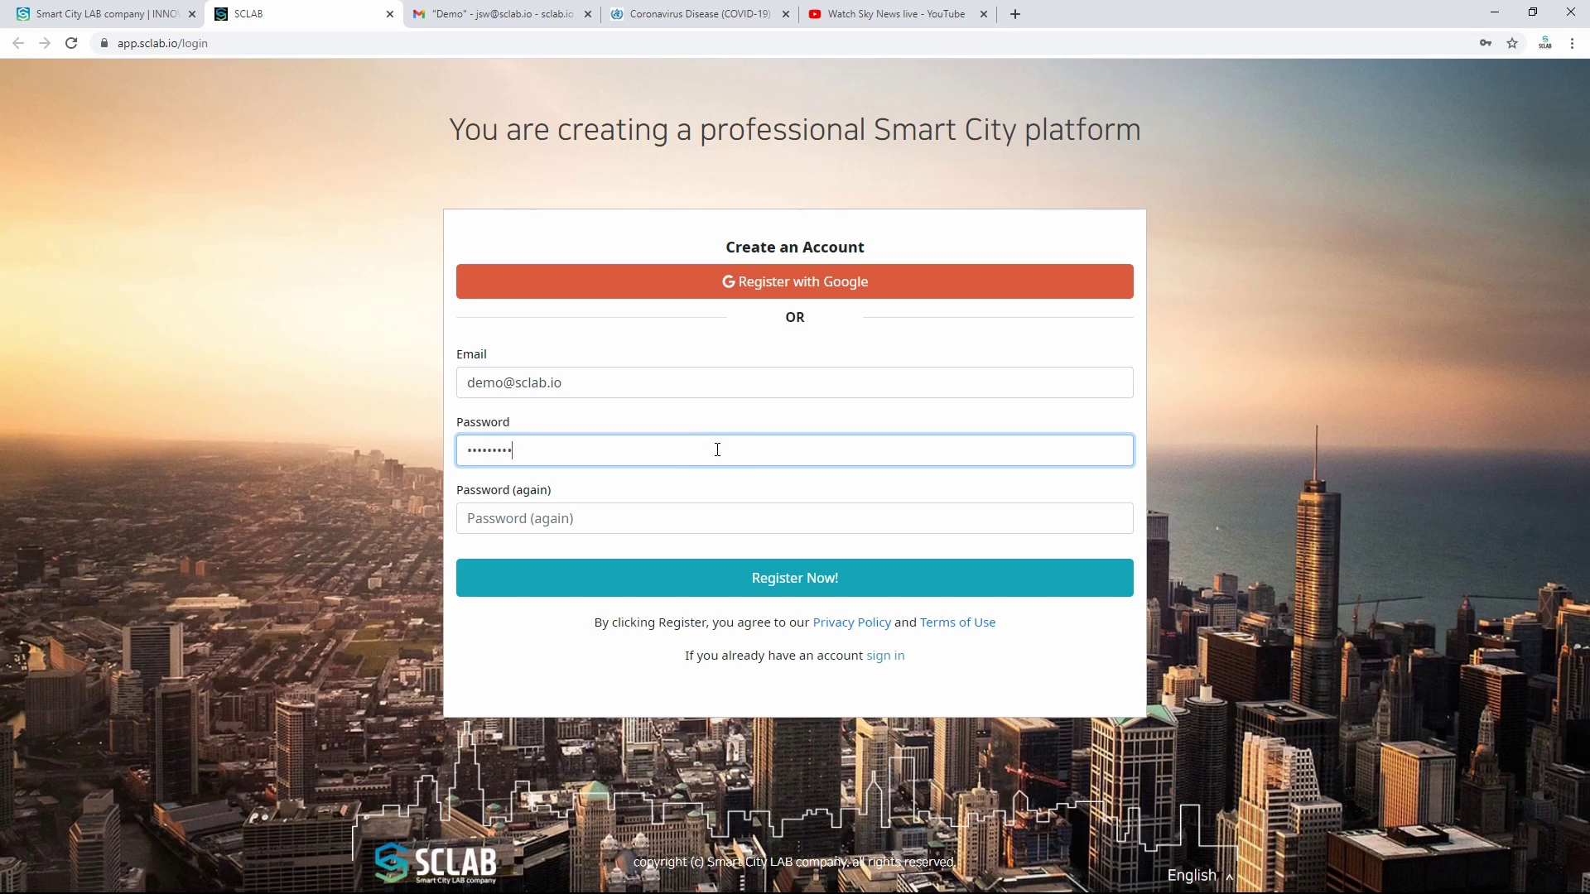
click(697, 518)
text(de)
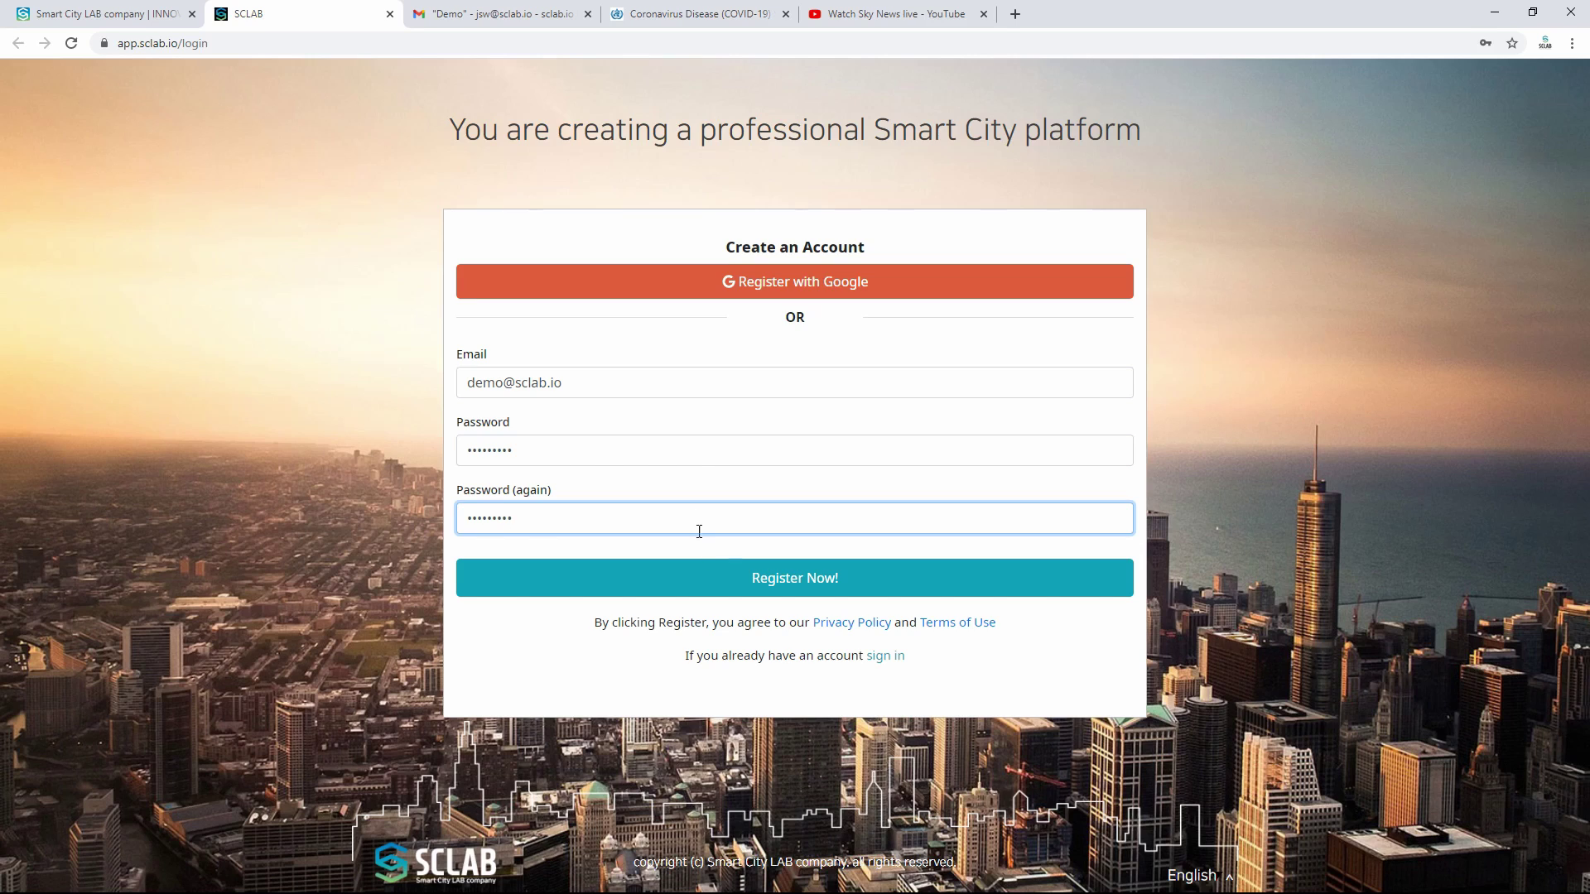
click(739, 579)
drag(554, 337, 1075, 336)
click(1073, 333)
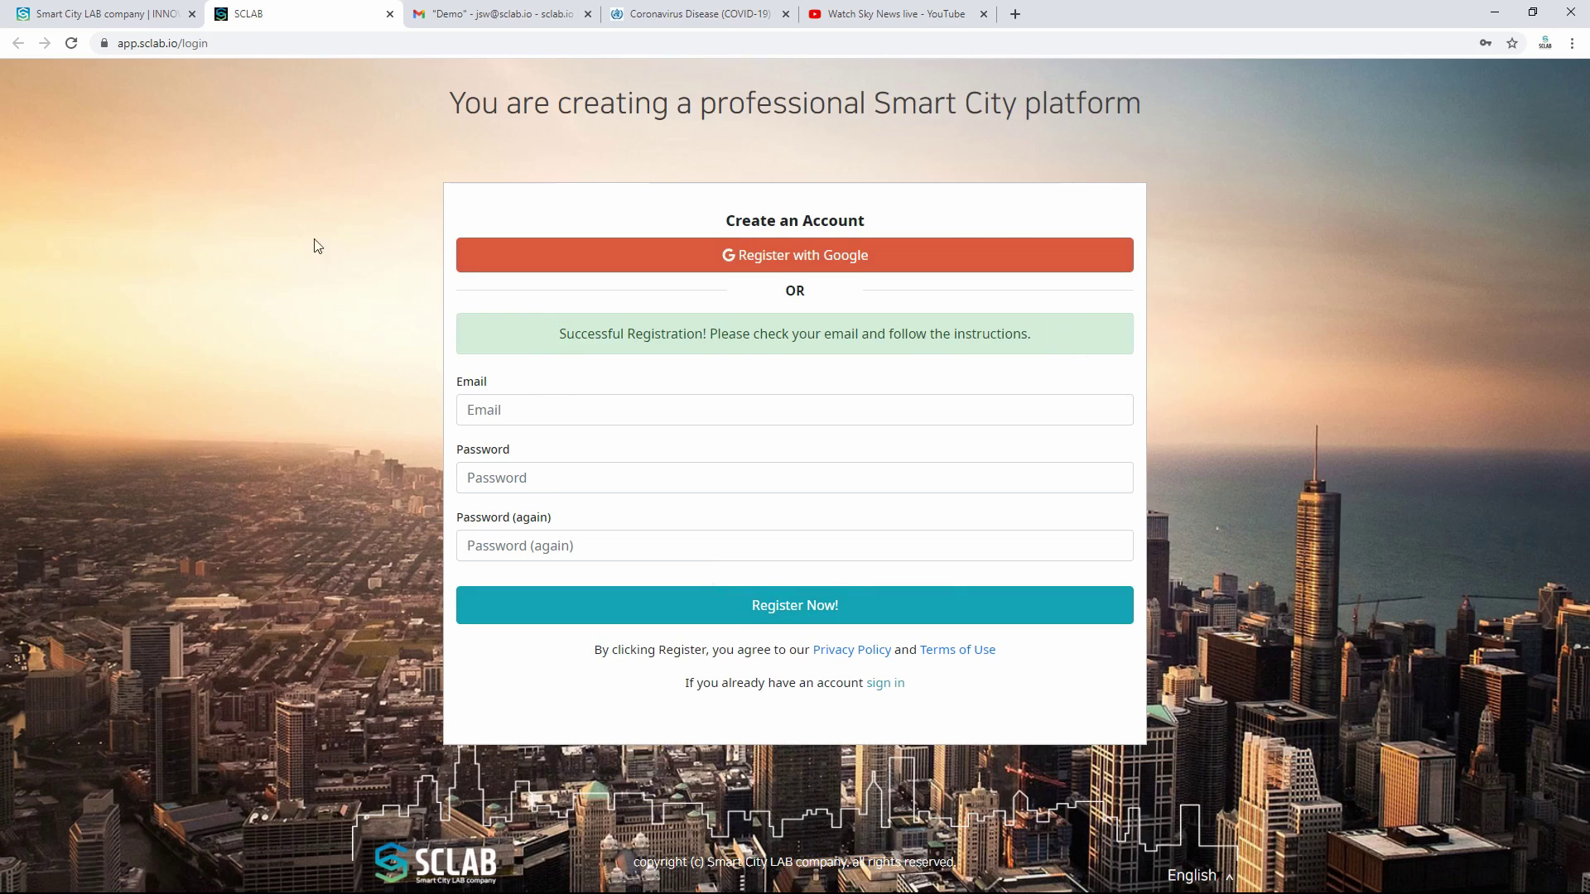
Step: Open the Welcome to SCLAB email in Gmail, always show its images, and scroll to Log in Now
click(479, 14)
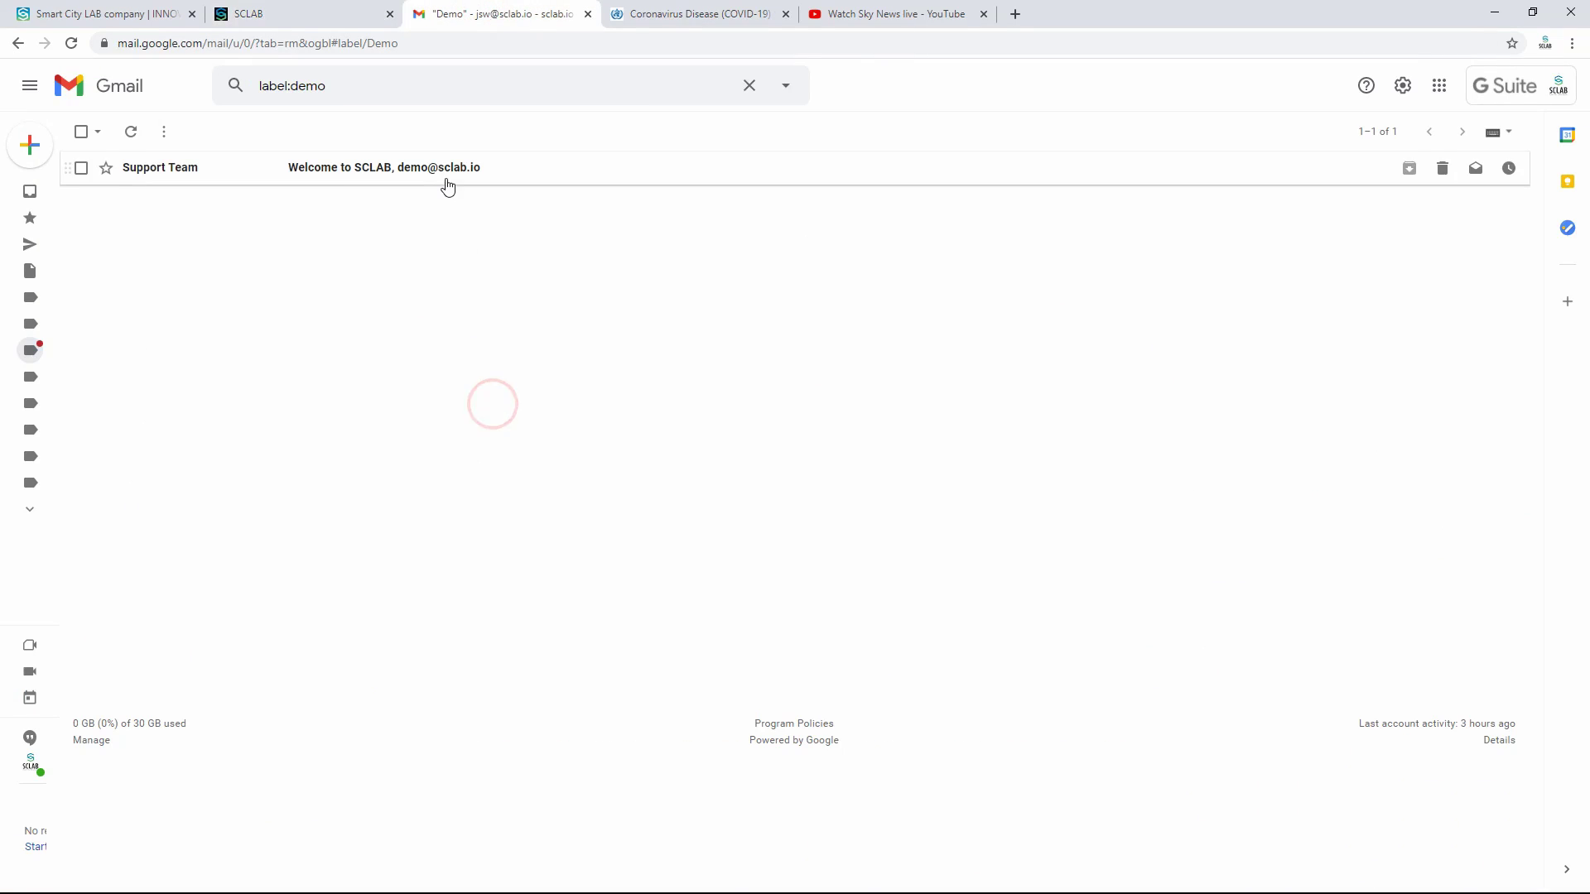
click(447, 185)
click(532, 272)
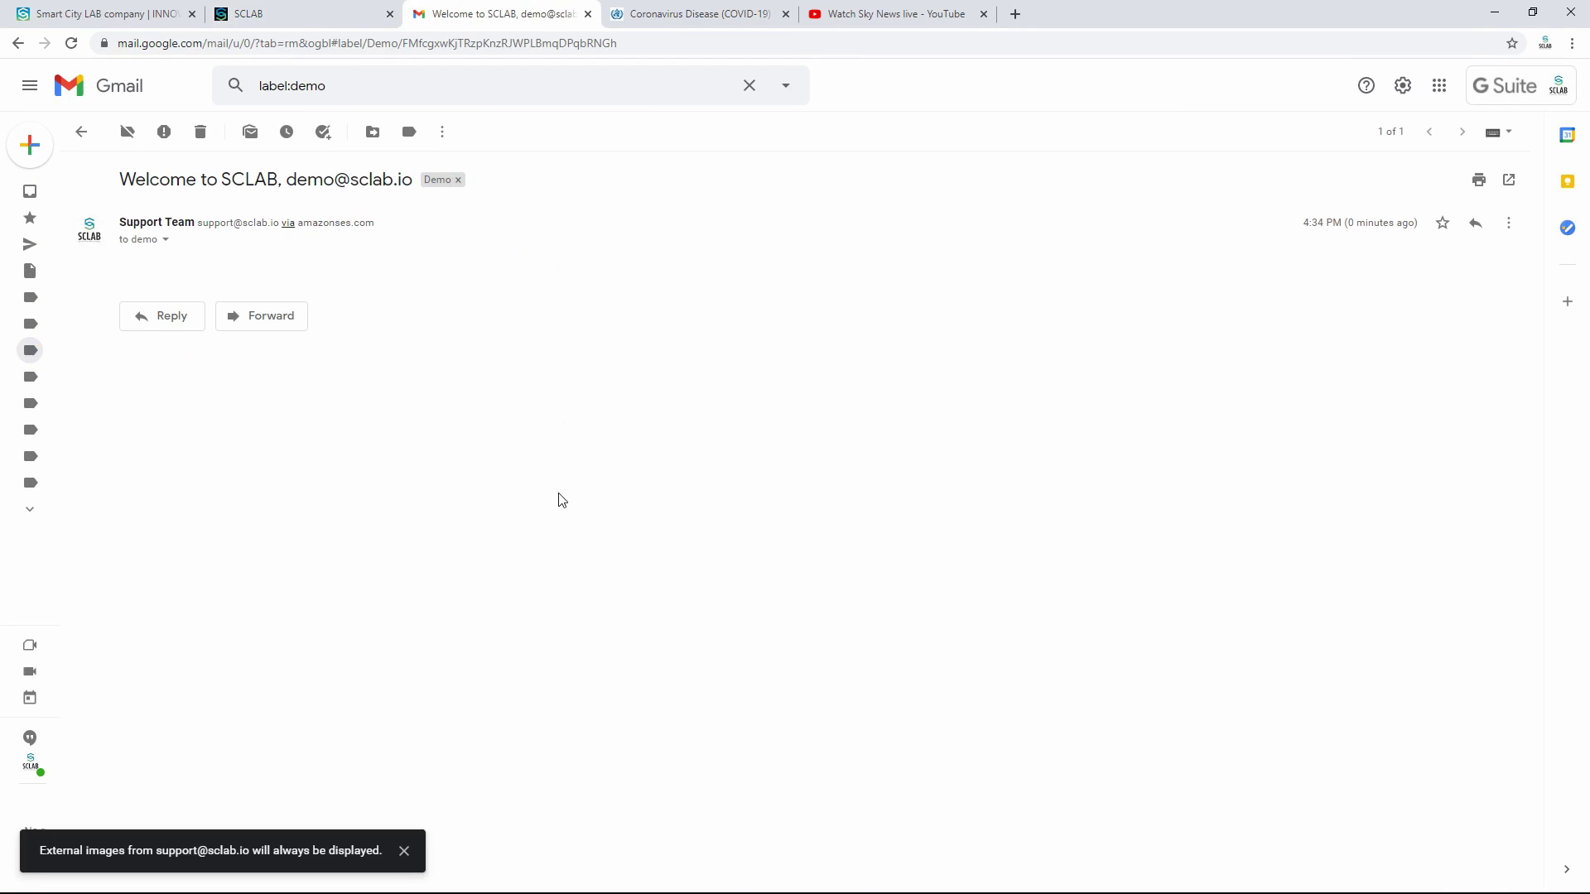
scroll(488, 497, down, 5)
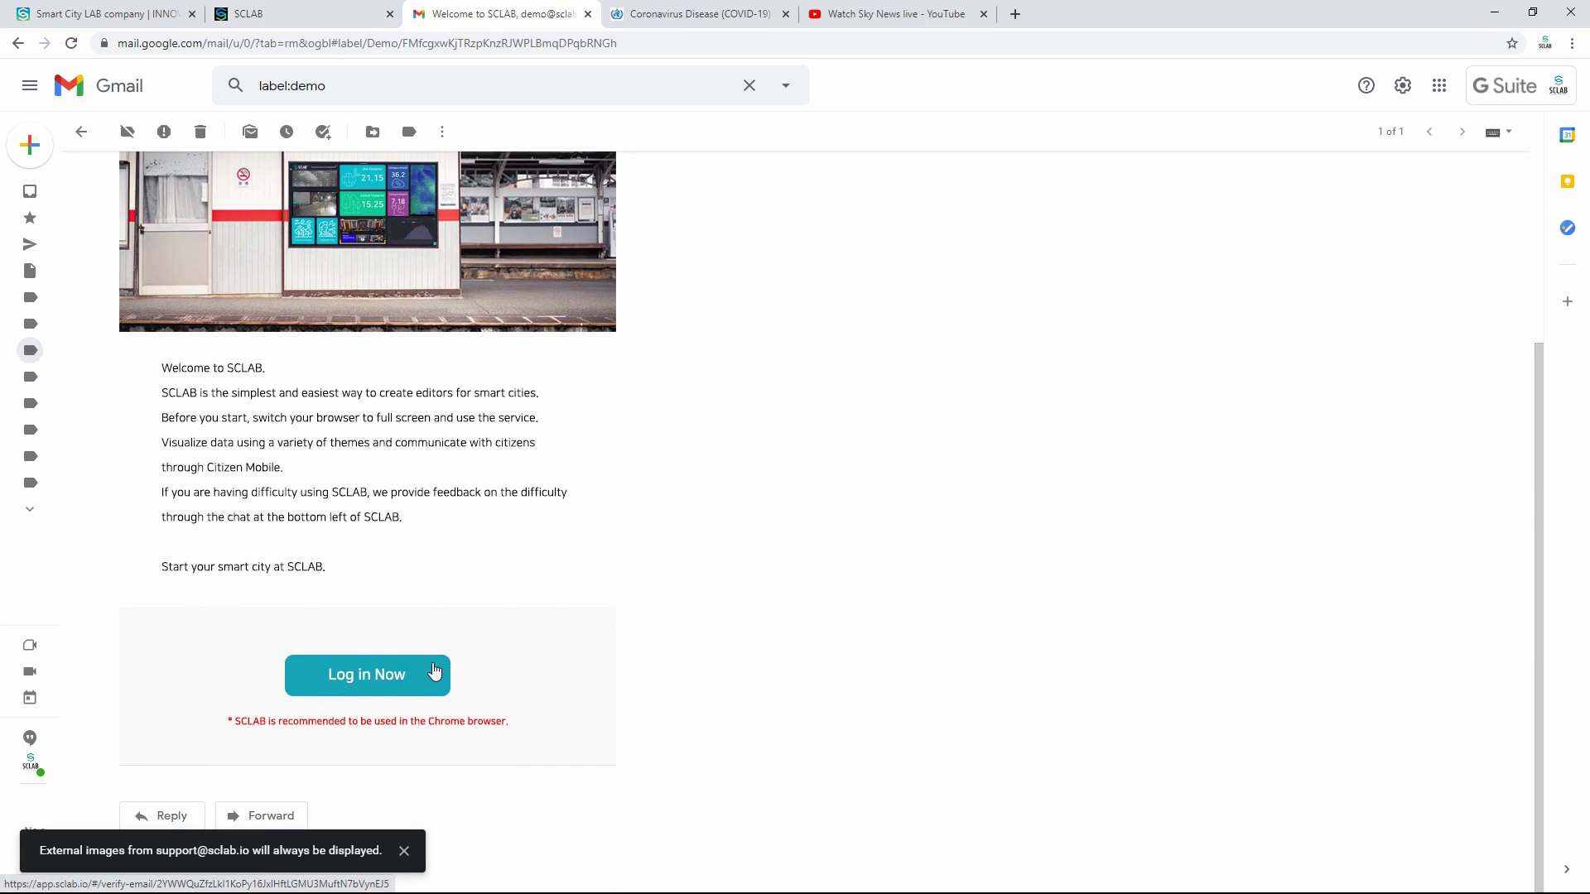
Step: Sign in to SCLAB with the registered account e-mail and password
click(435, 672)
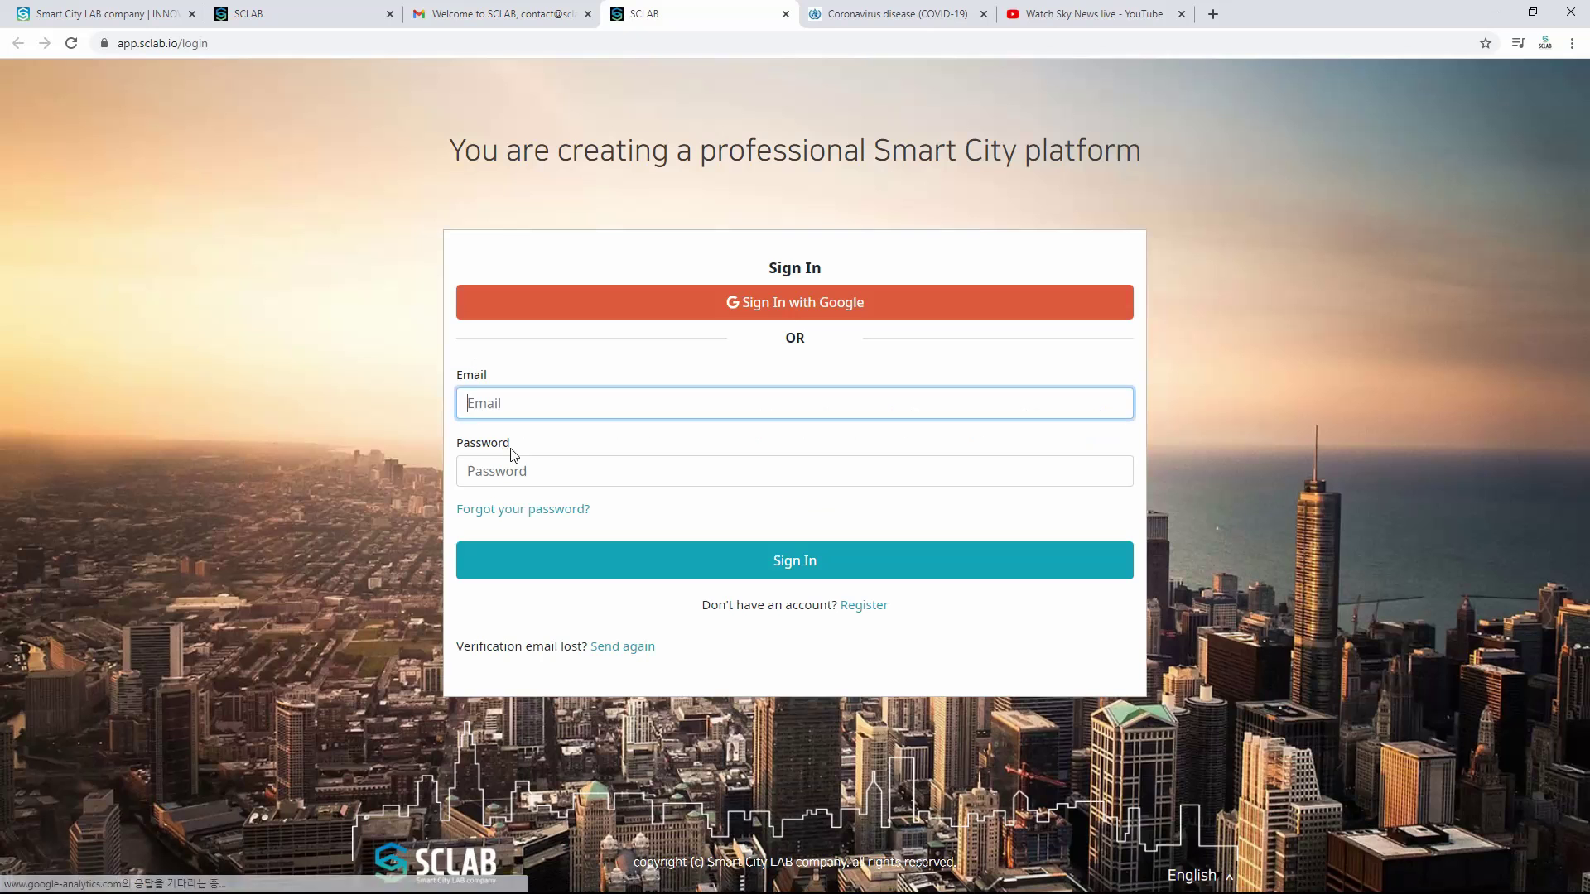
click(531, 411)
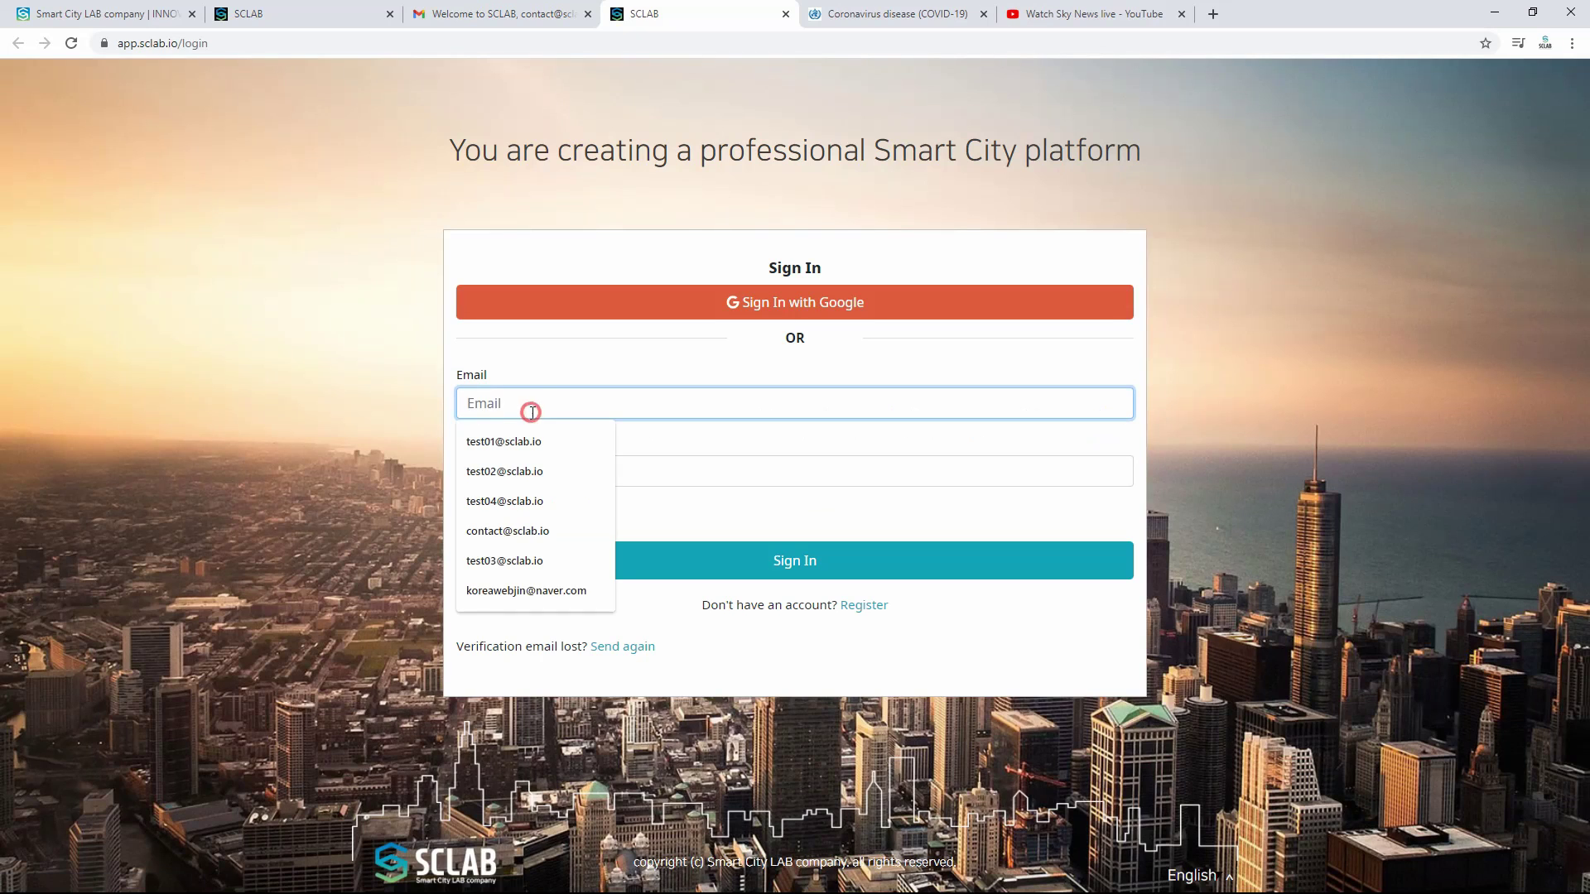
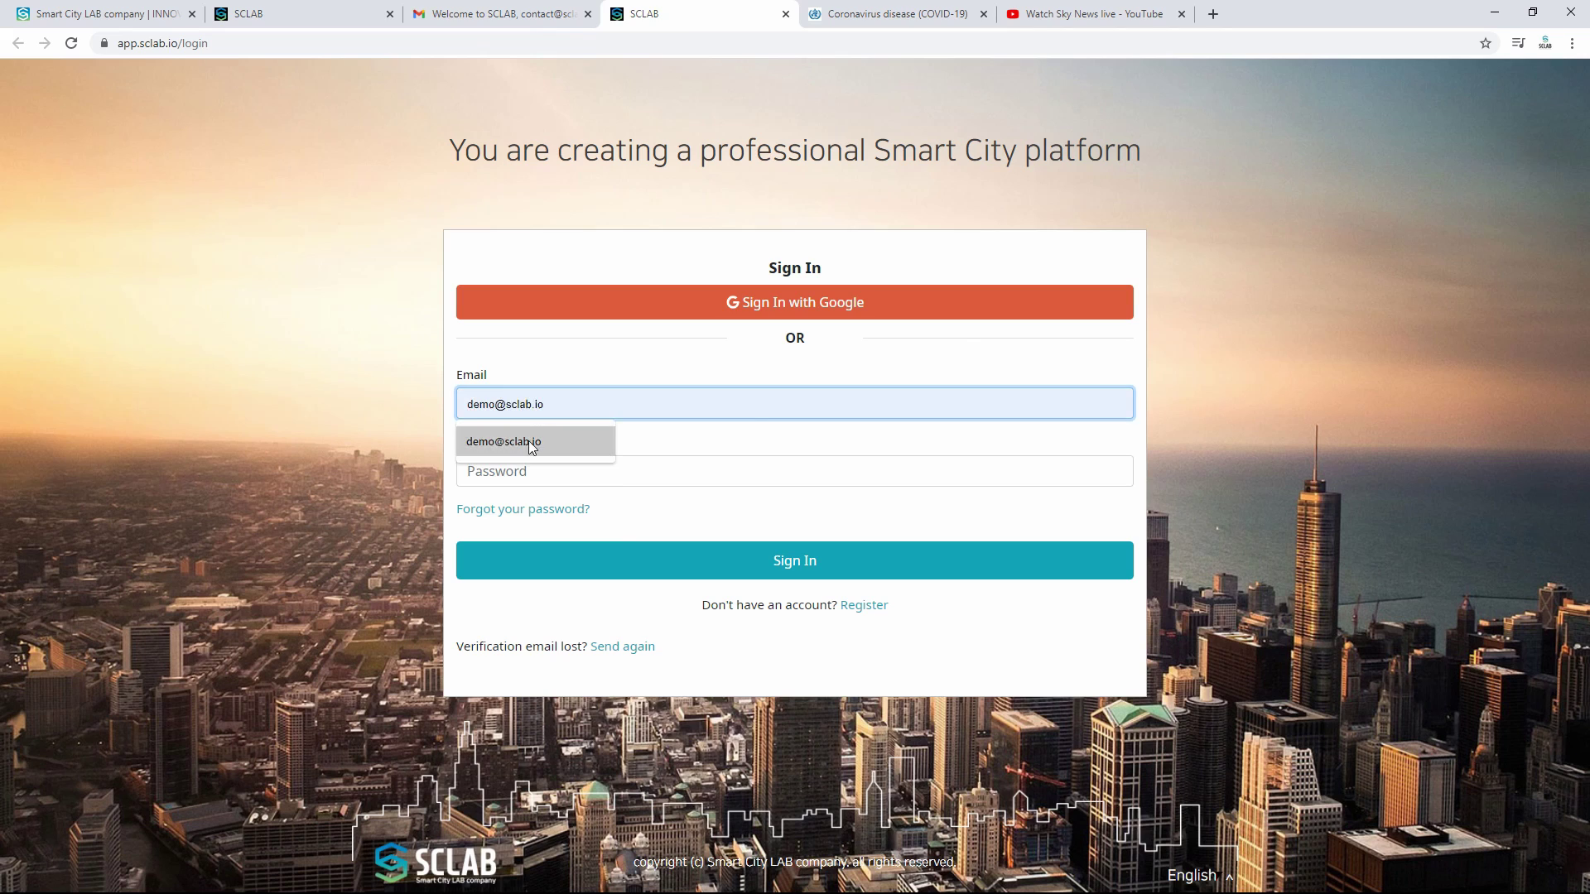
click(534, 441)
click(530, 471)
text(•••)
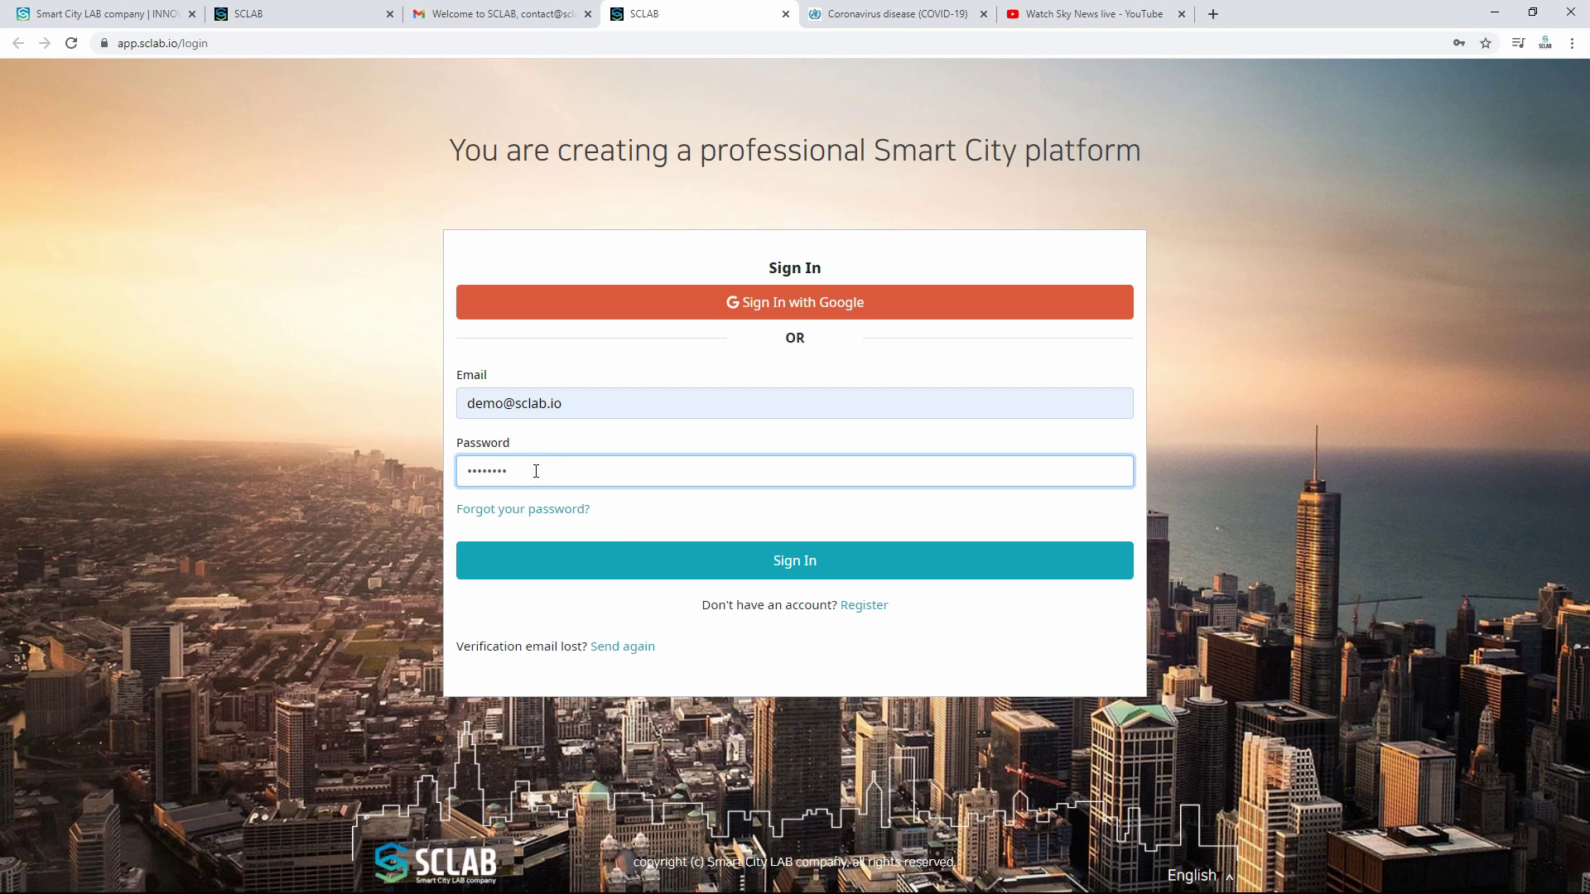
text(••••••)
click(795, 561)
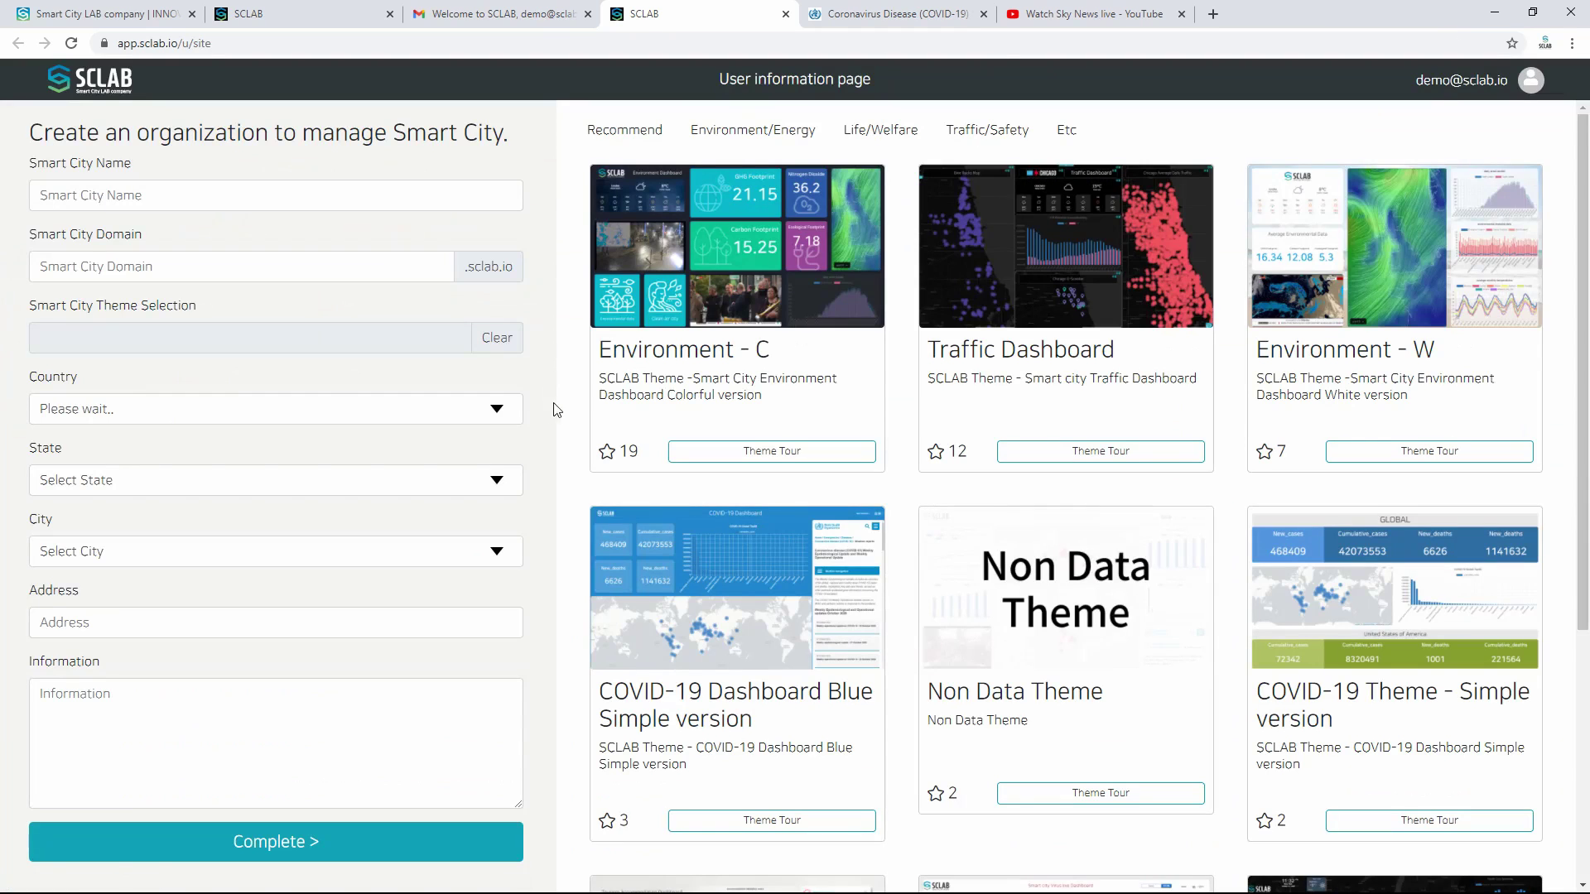
Step: Name the smart city SCLAB DEMO with domain sclabdemo and the Non Data Theme
click(215, 195)
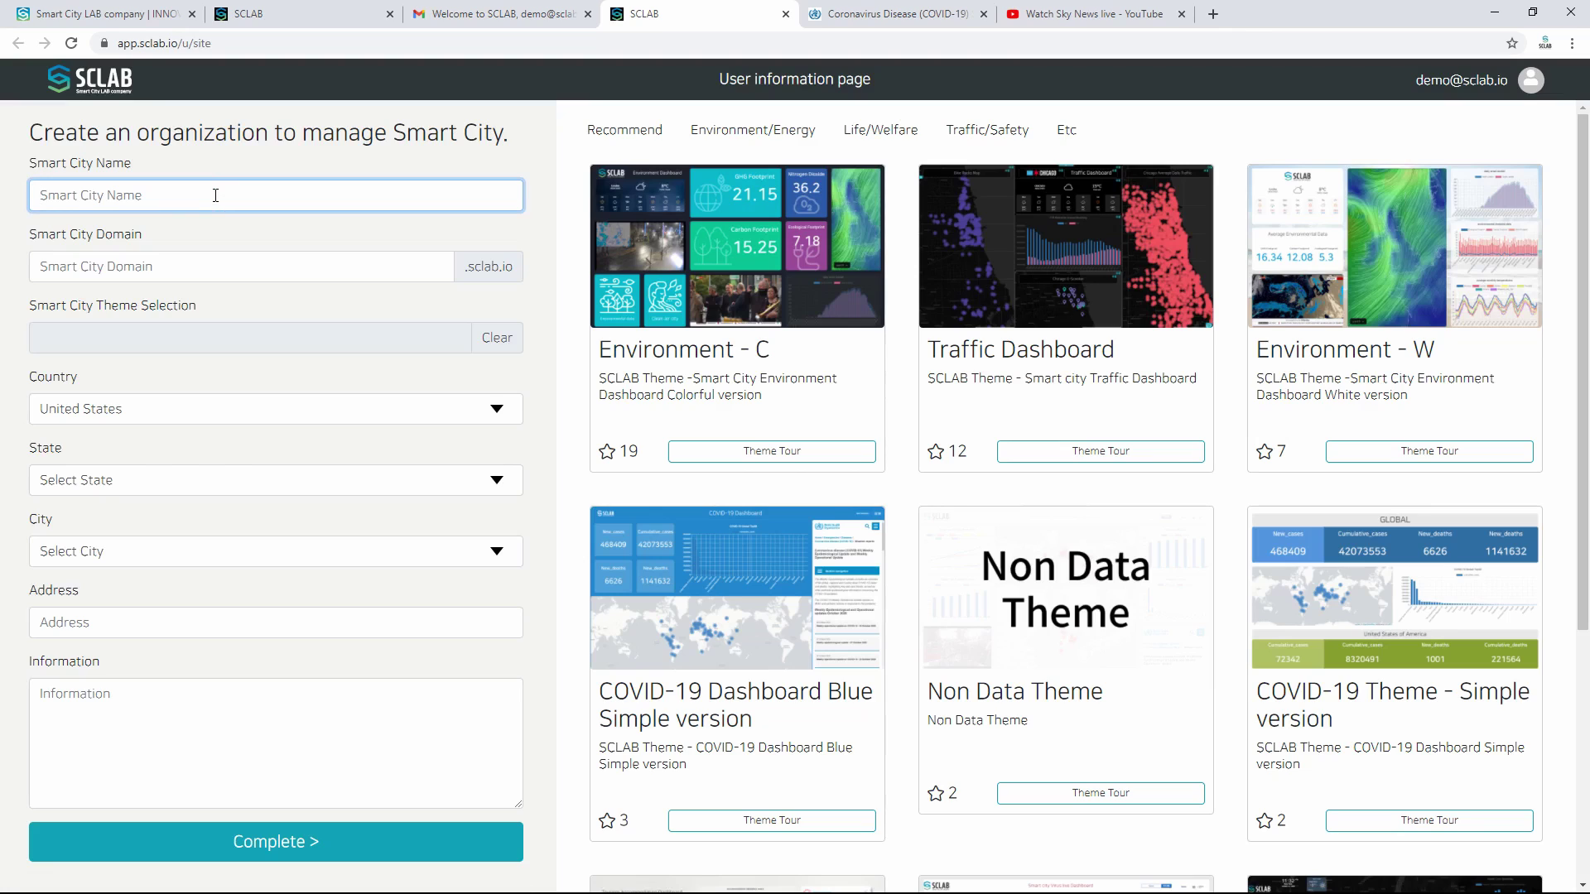
text(SCLAB DEMO)
click(205, 262)
text(sclabdemo)
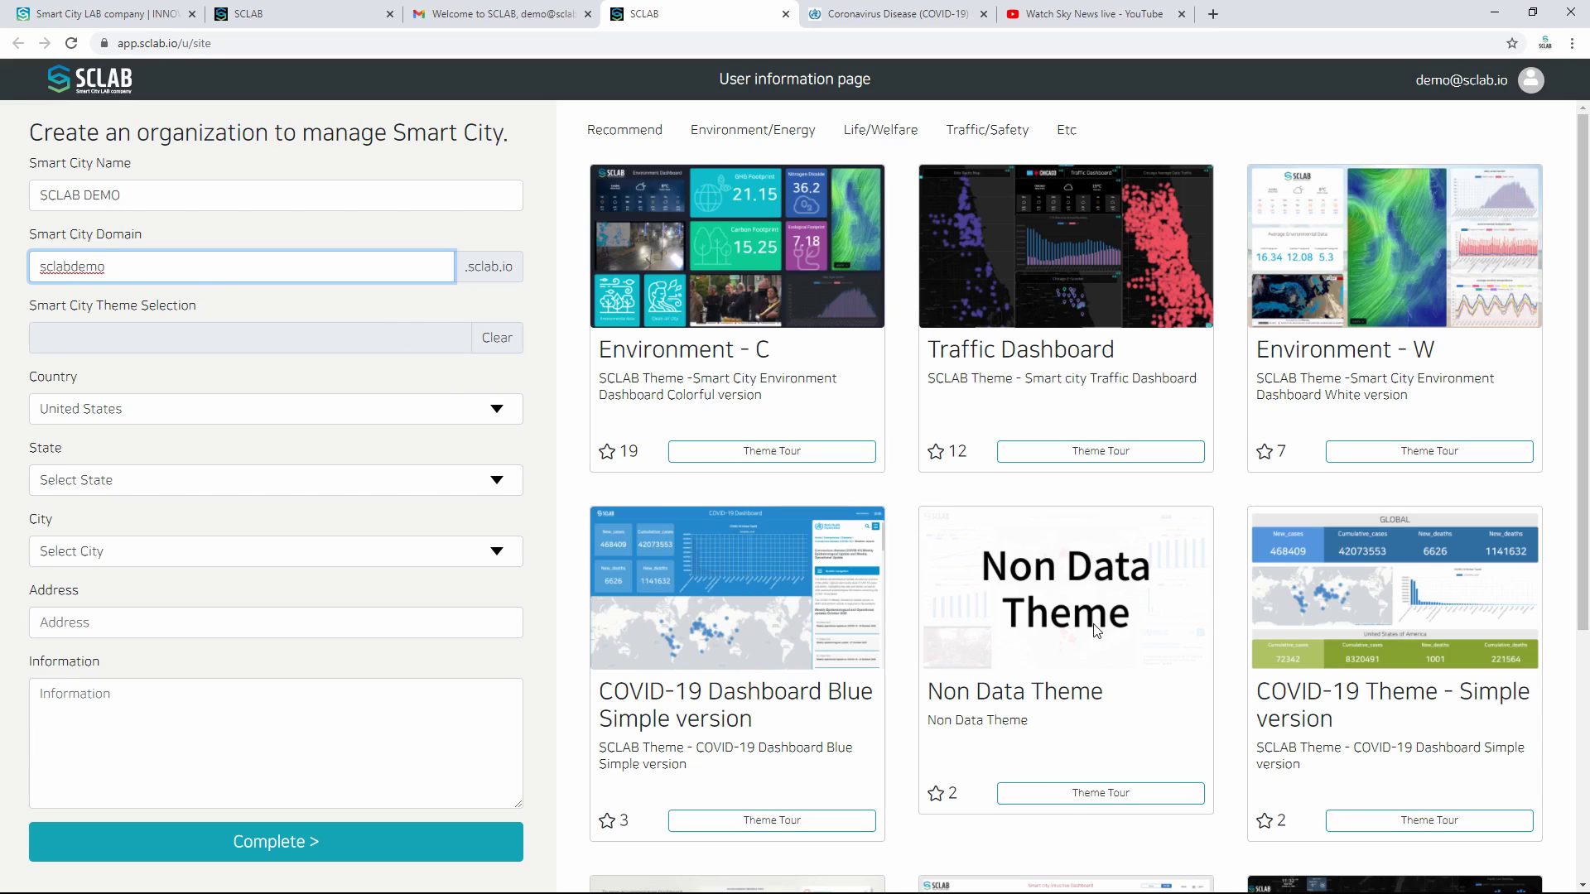
click(403, 341)
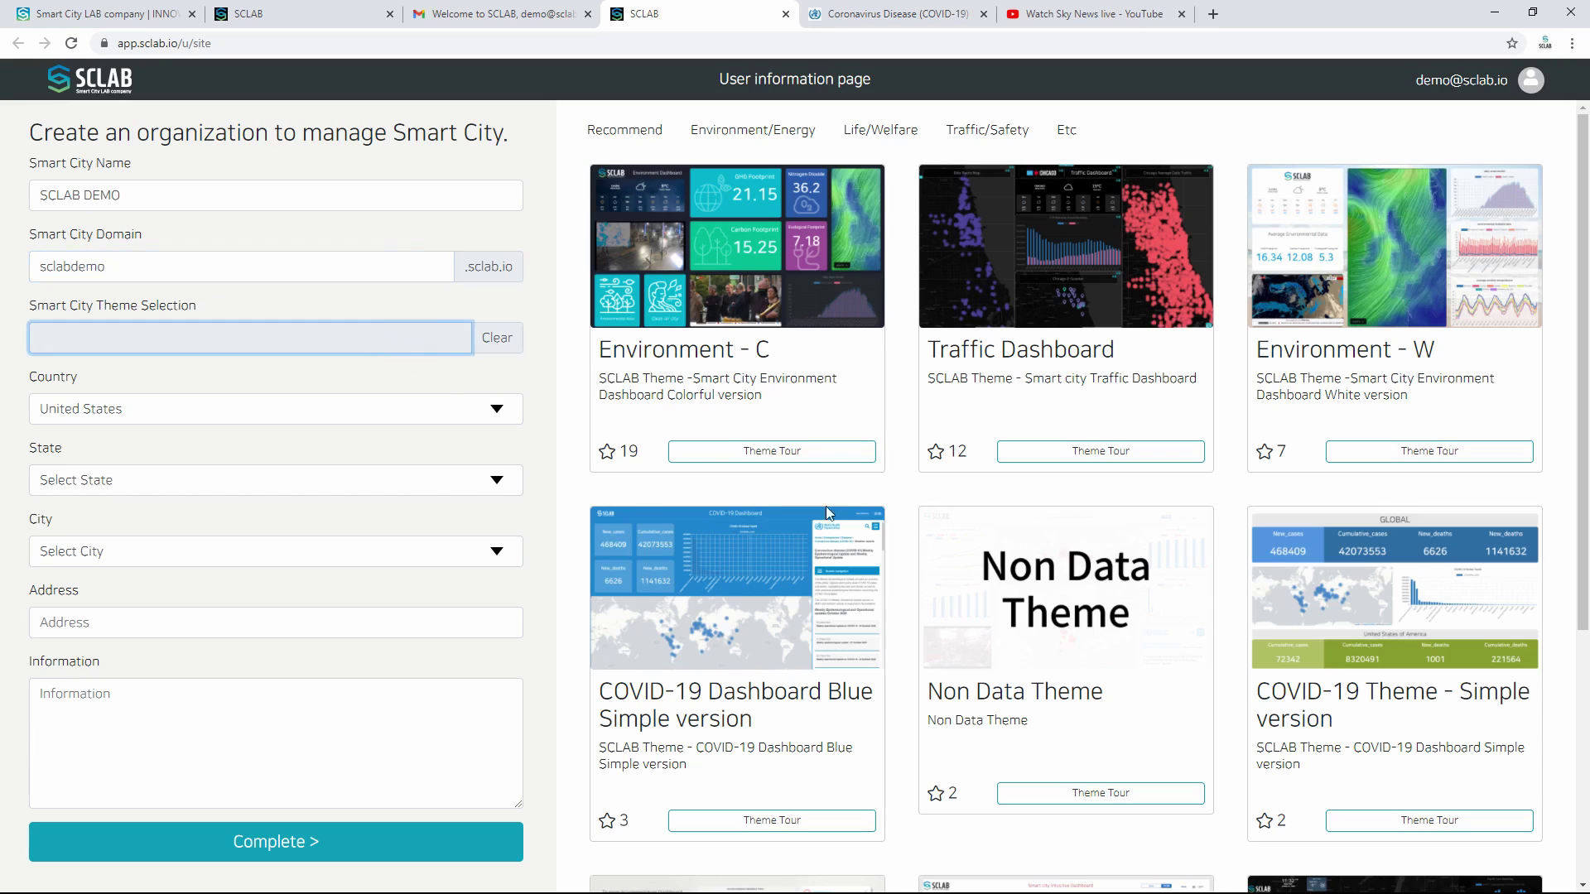
click(1115, 577)
Step: Set the organization's location to South Korea, state Seoul, city Seoul
click(242, 408)
scroll(220, 663, up, 5)
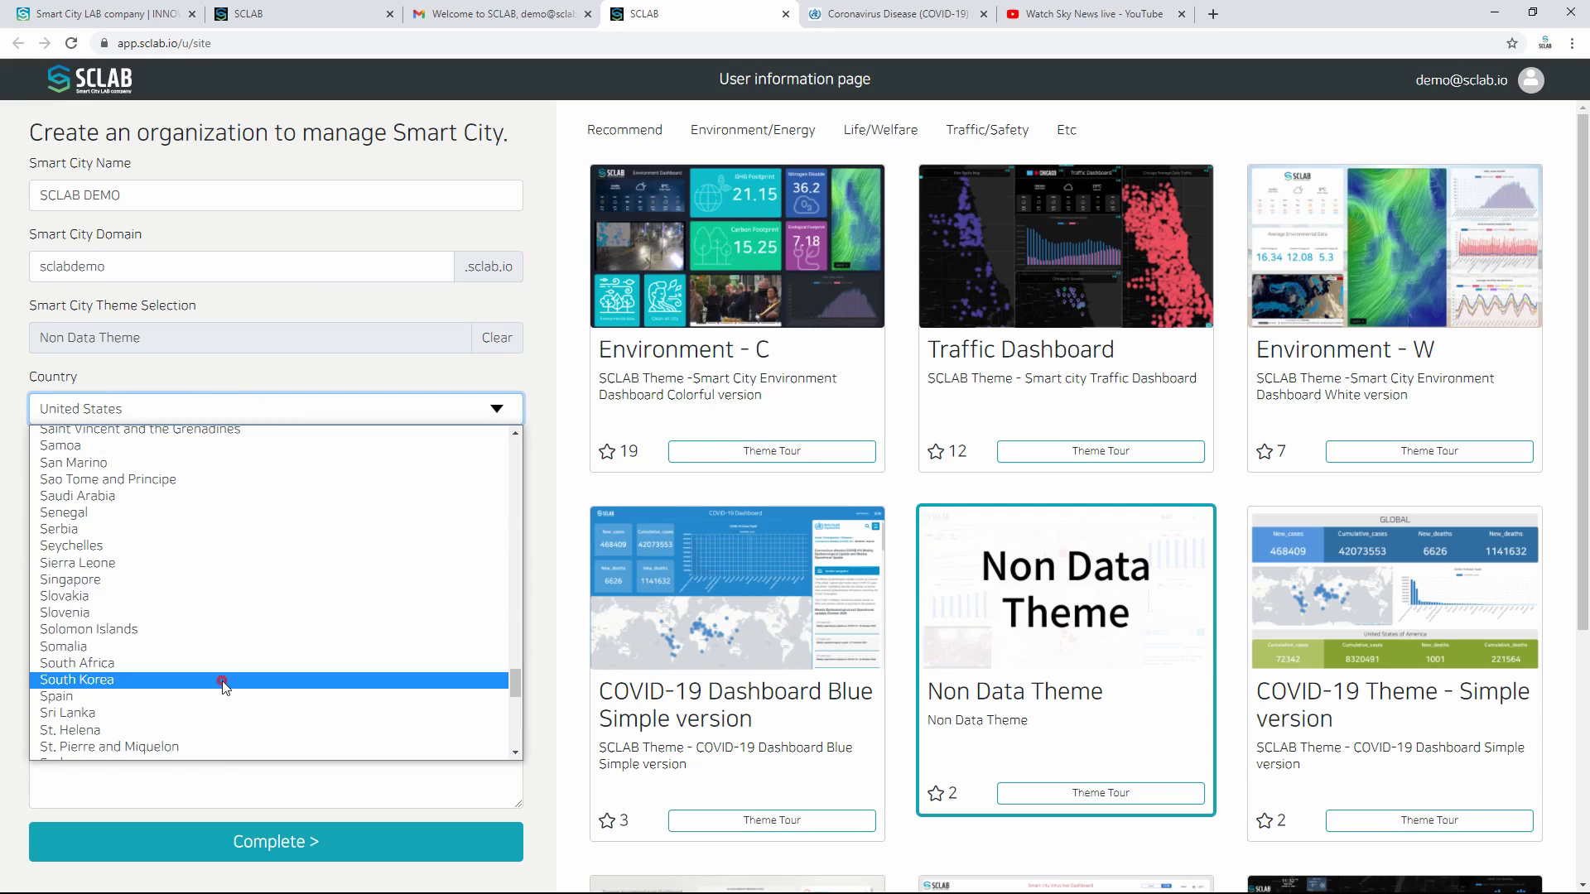
click(219, 681)
click(227, 482)
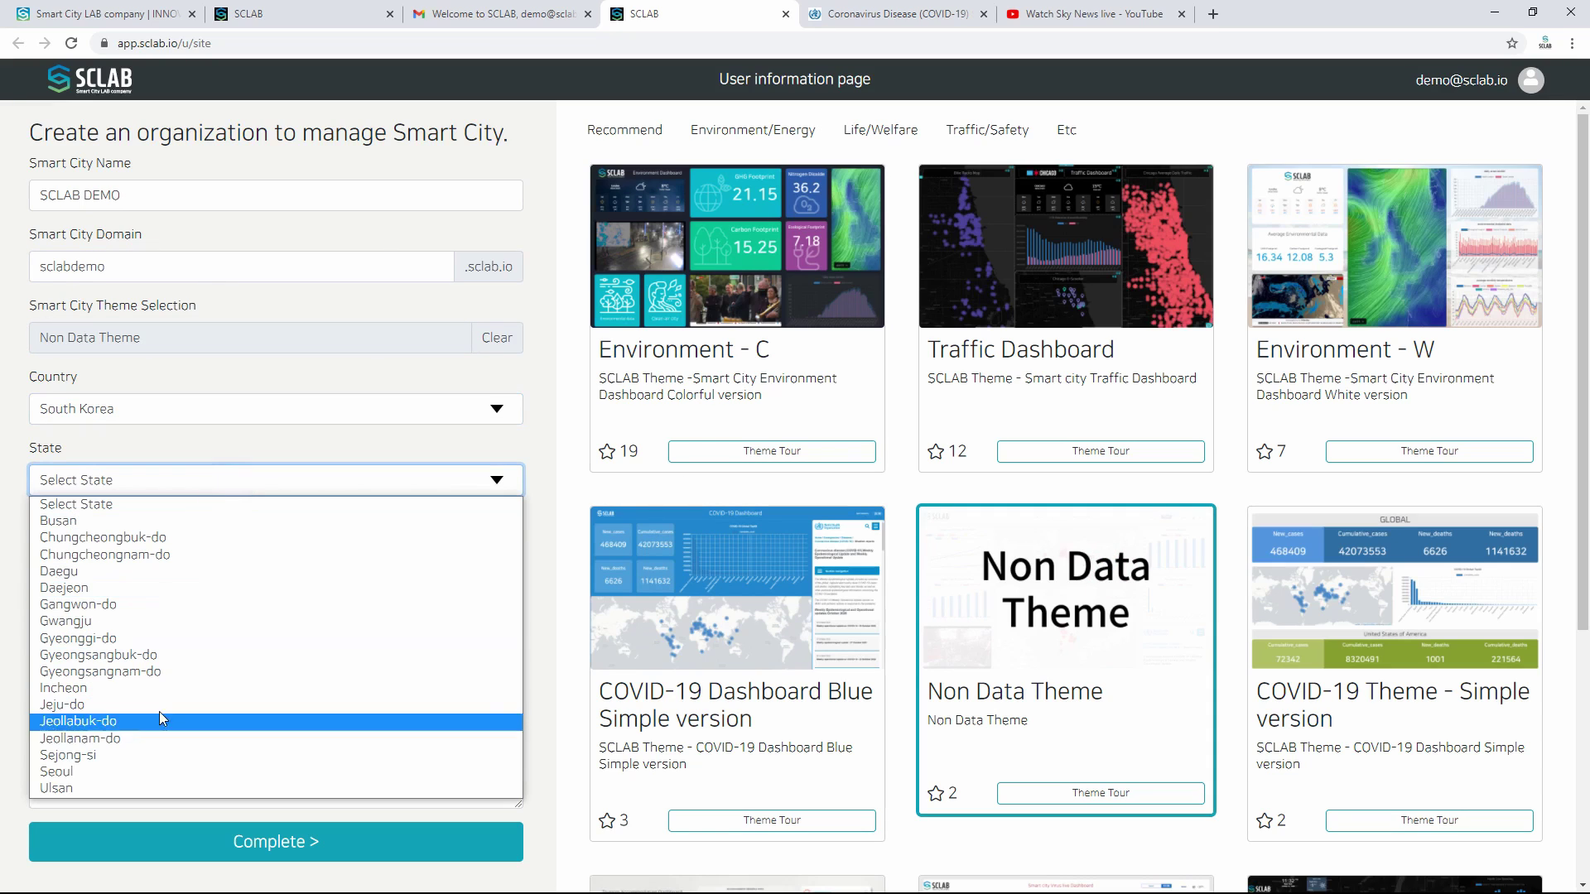
click(145, 772)
click(166, 554)
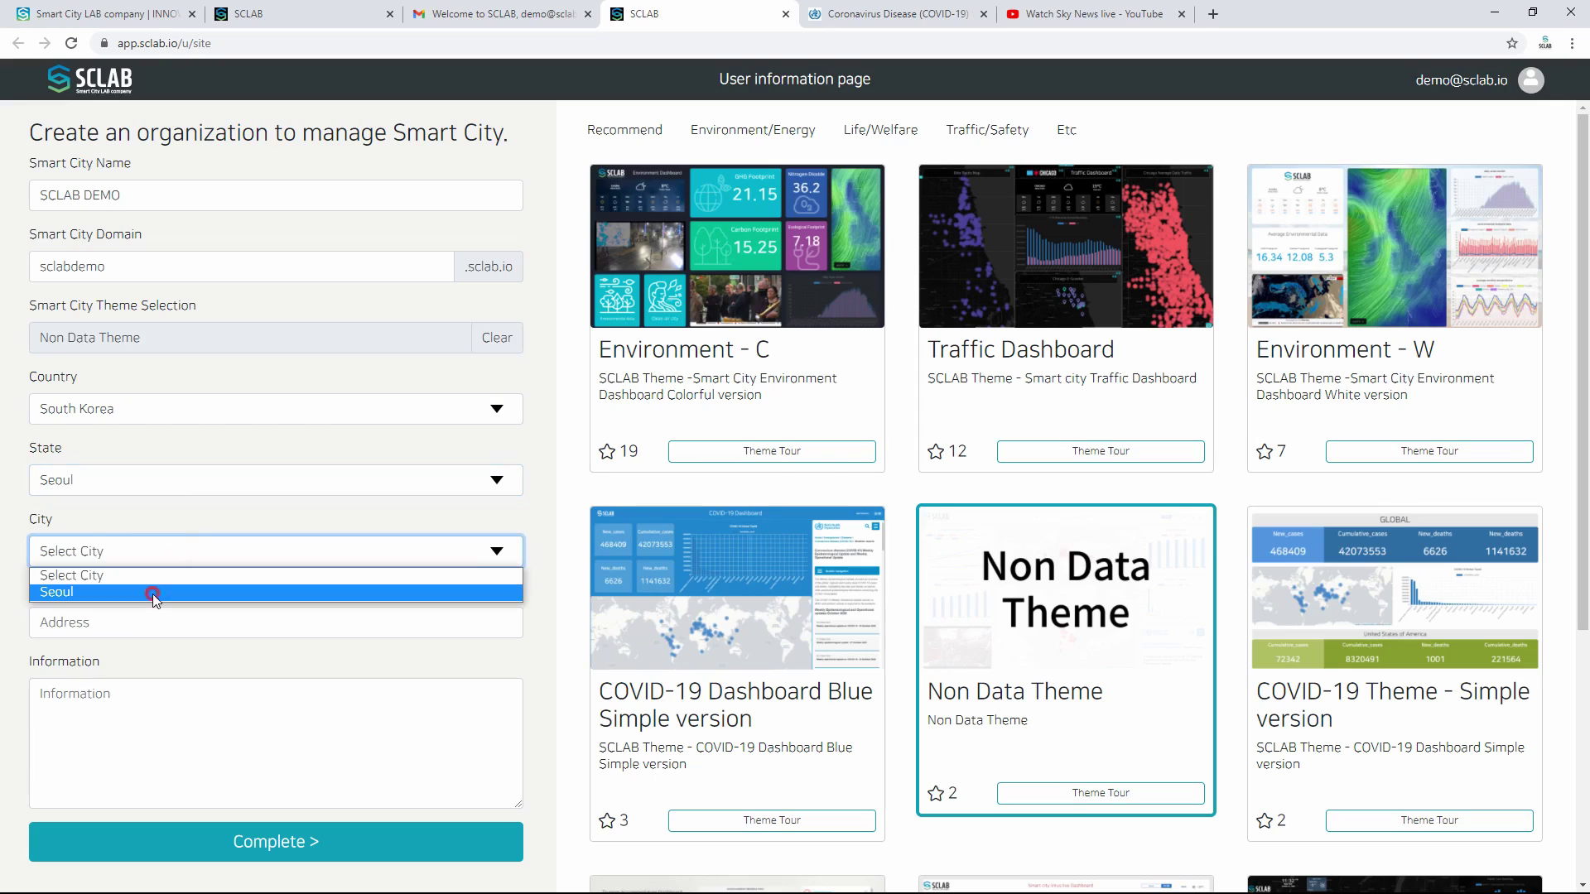
click(152, 594)
Step: Enter the address and organization information, then complete the organization setup
click(150, 628)
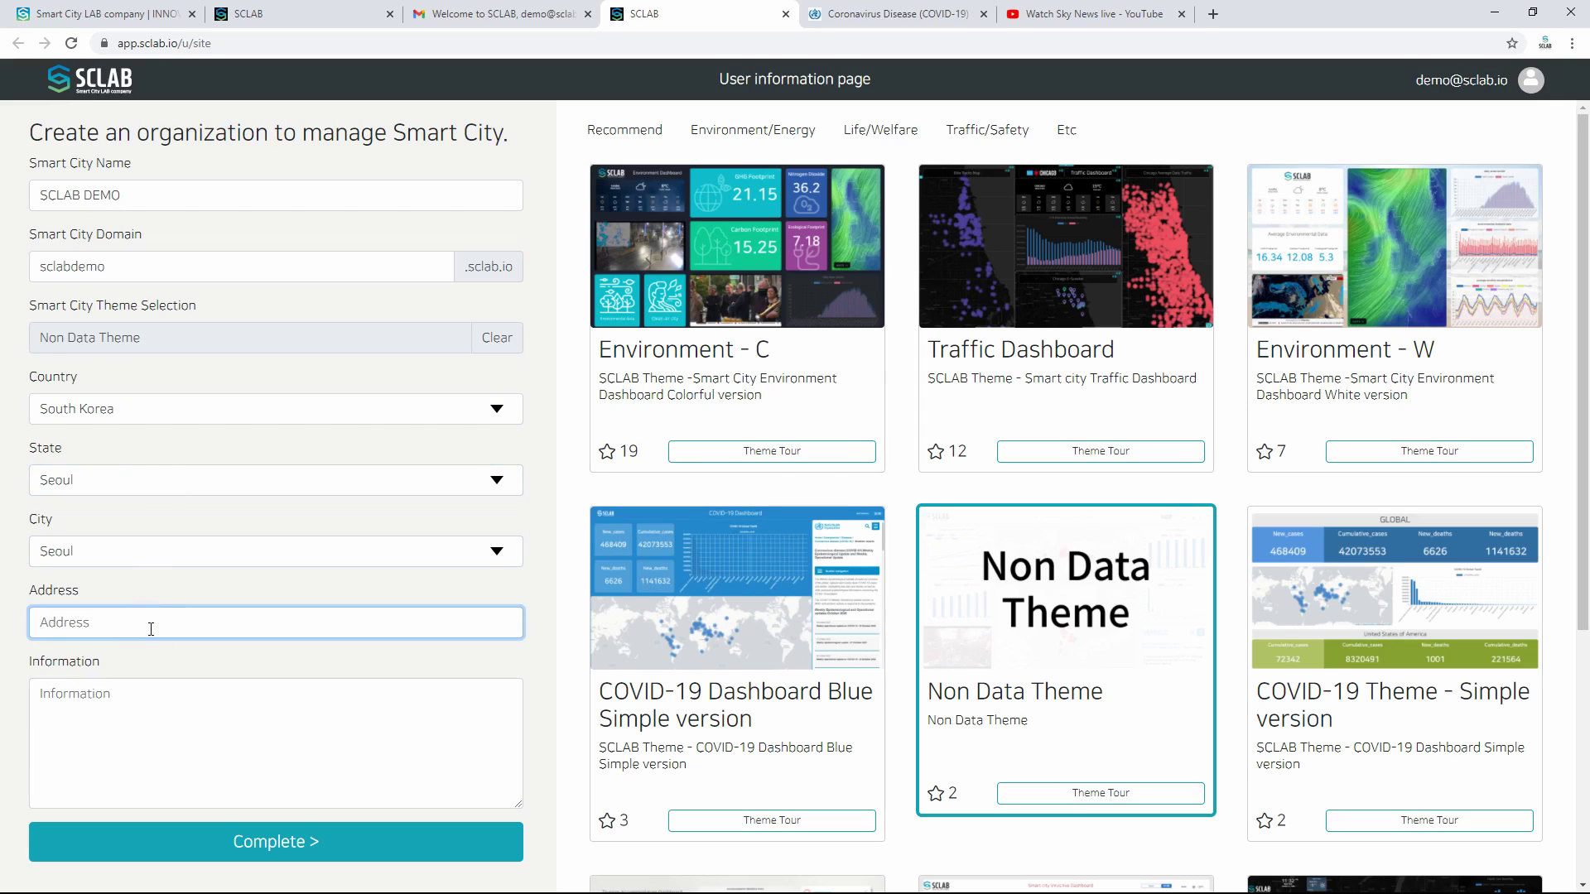
text(seoul)
click(165, 707)
text(SCLAB DEMO)
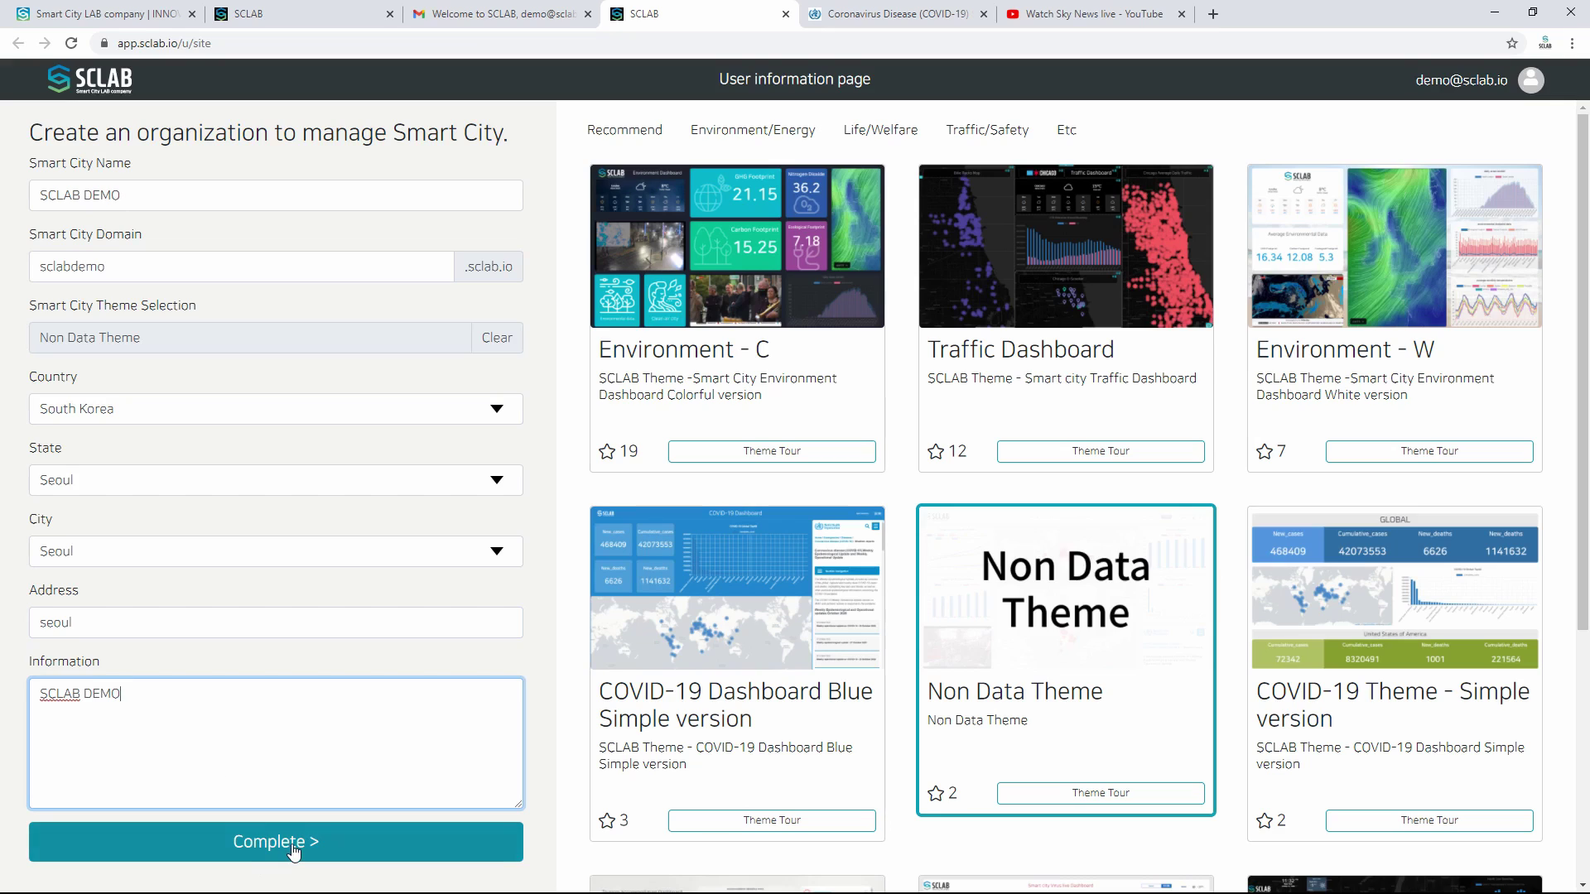
click(294, 846)
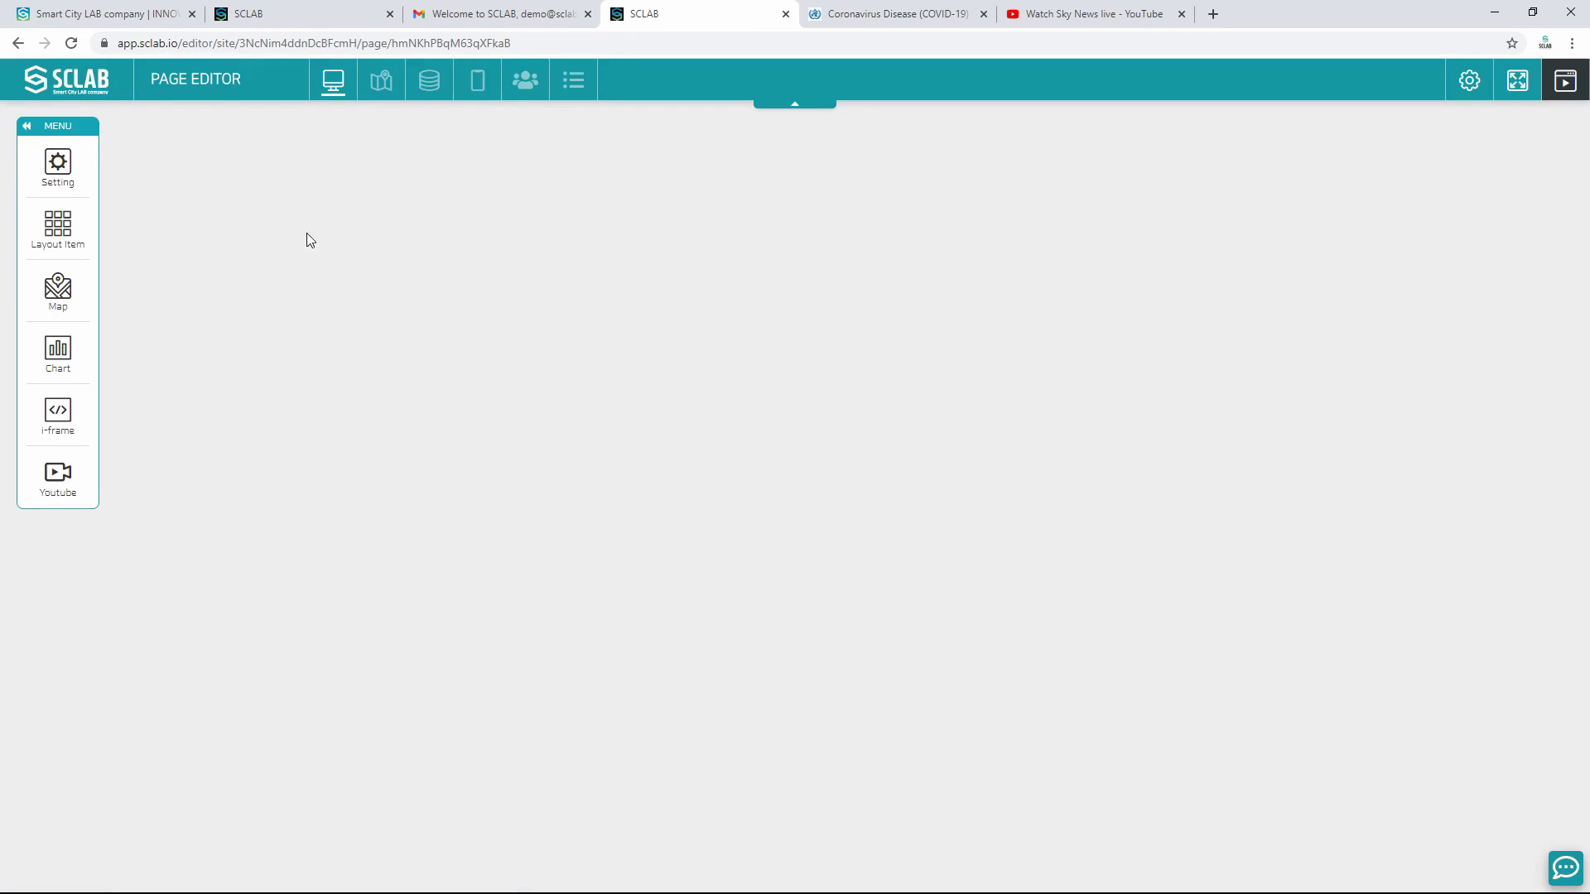
Step: In the Data Editor, start a bar chart from the COVID-19 top-50 data
click(445, 79)
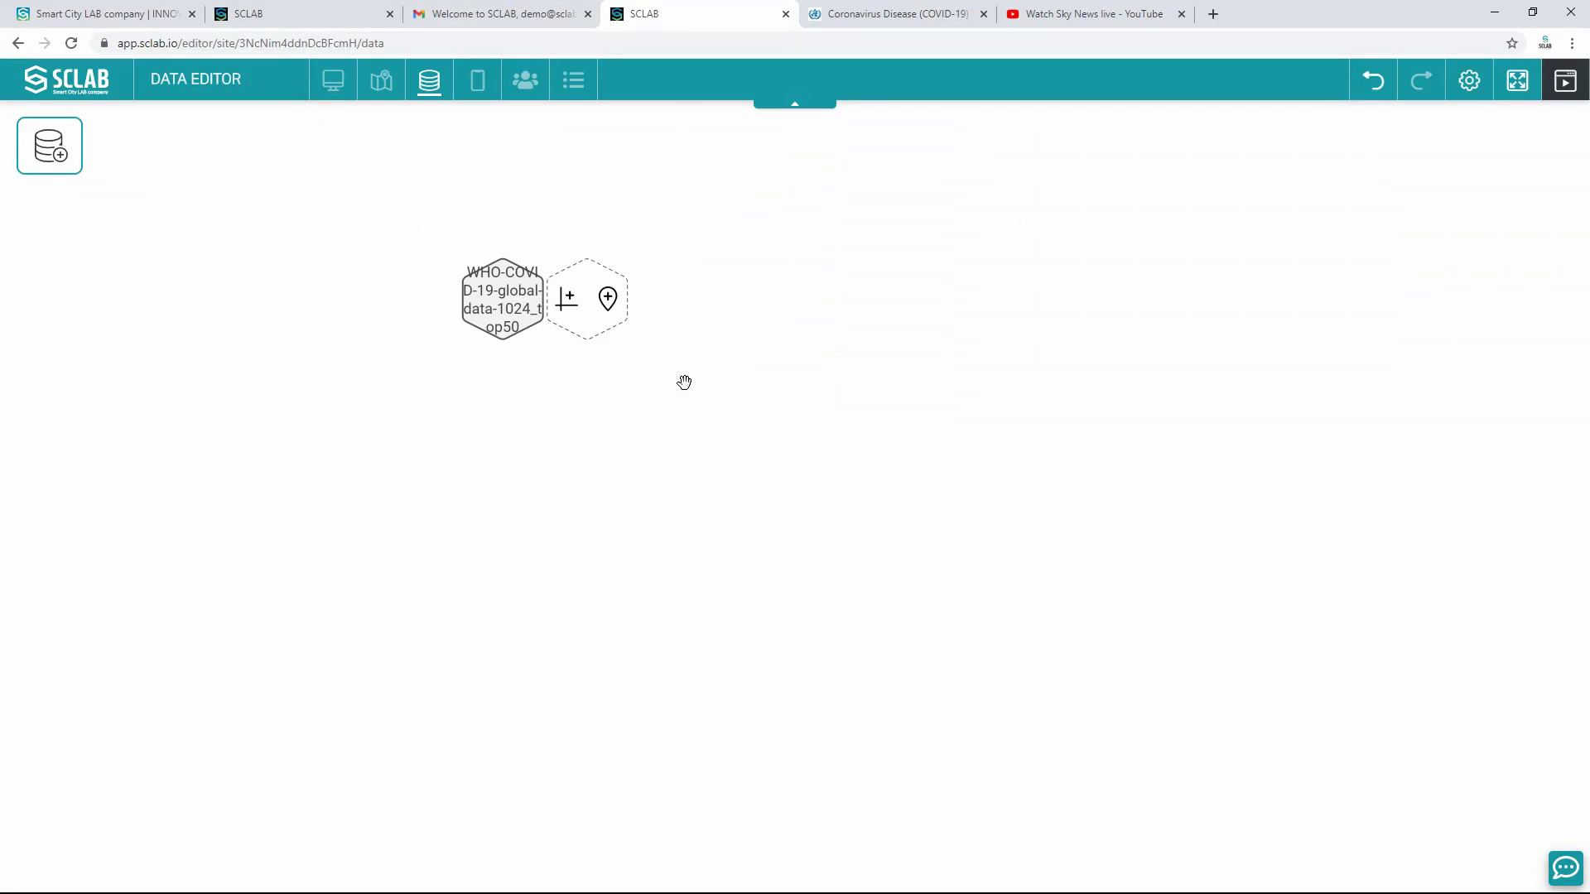
click(566, 301)
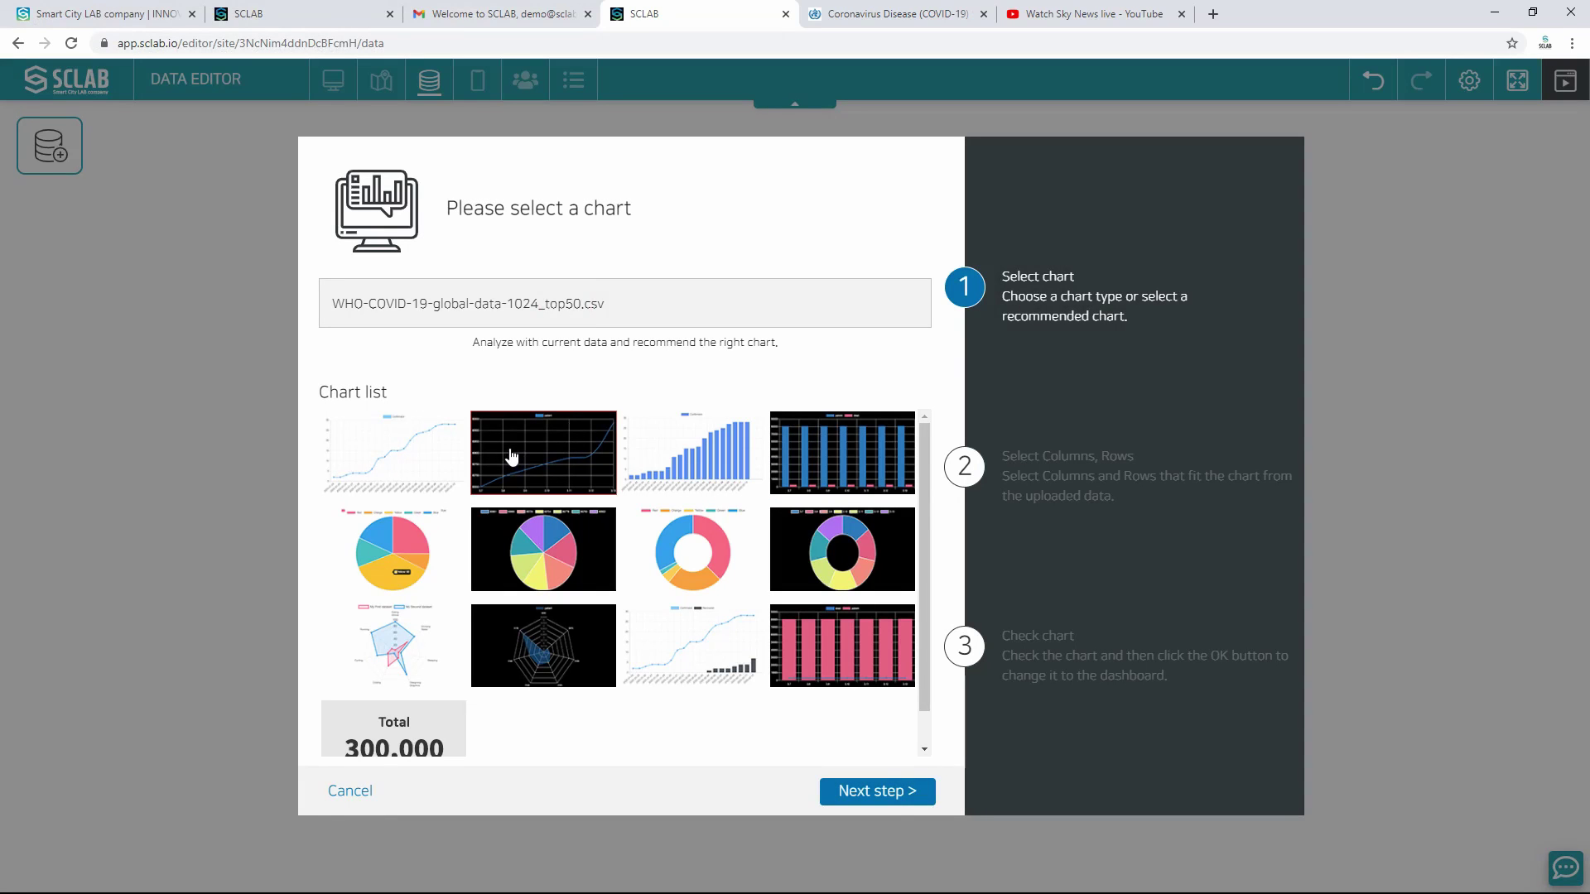
click(648, 450)
click(880, 796)
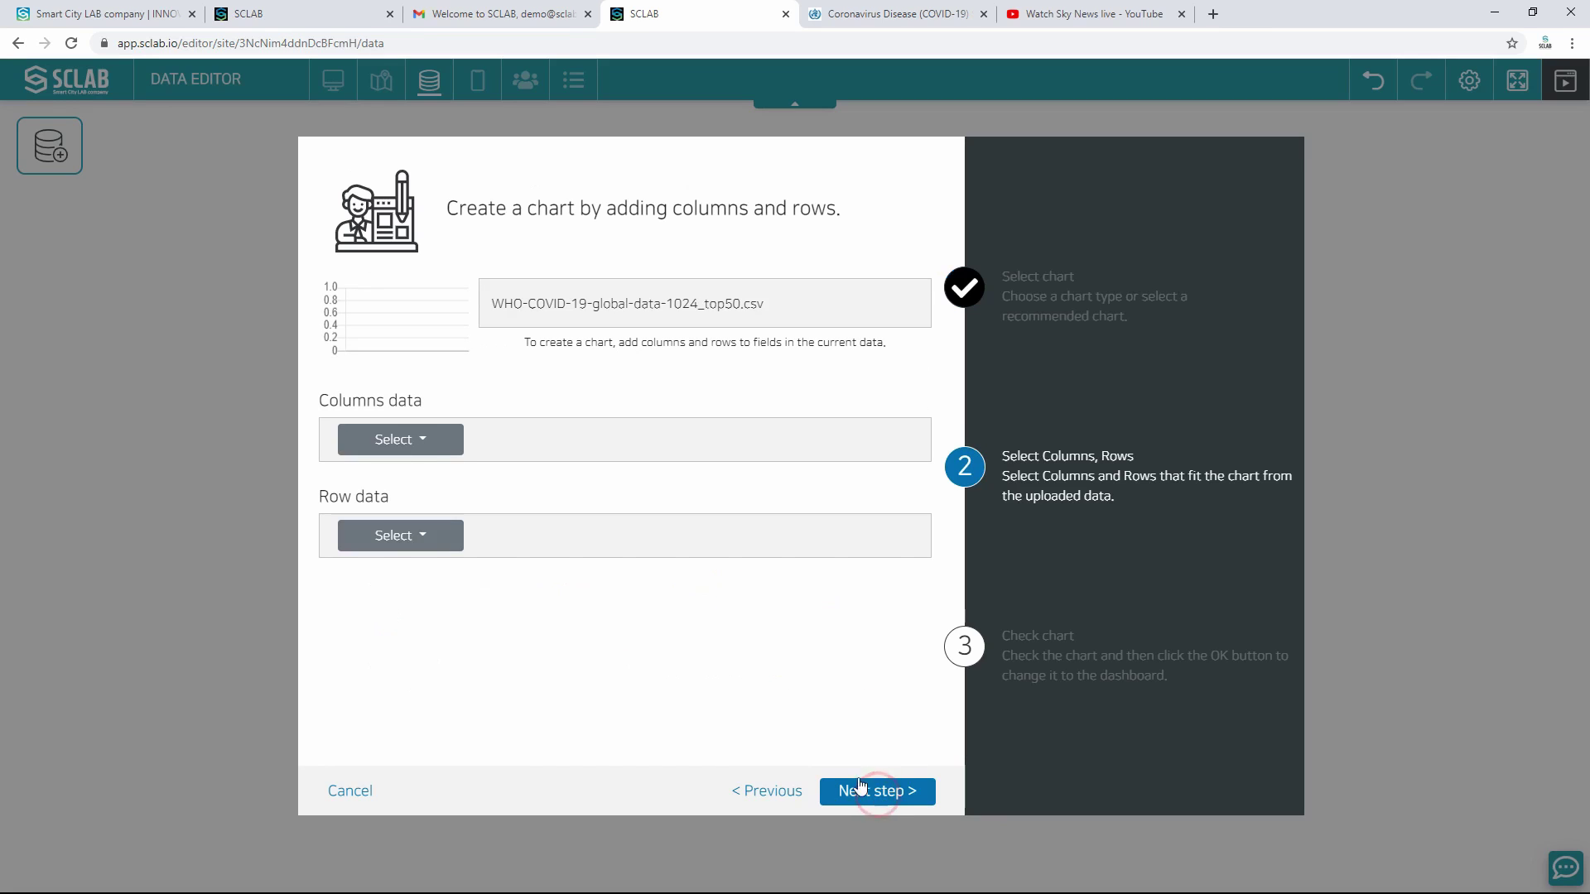
Step: Add New_cases and Cumulative_cases as chart columns and Country as rows
click(428, 442)
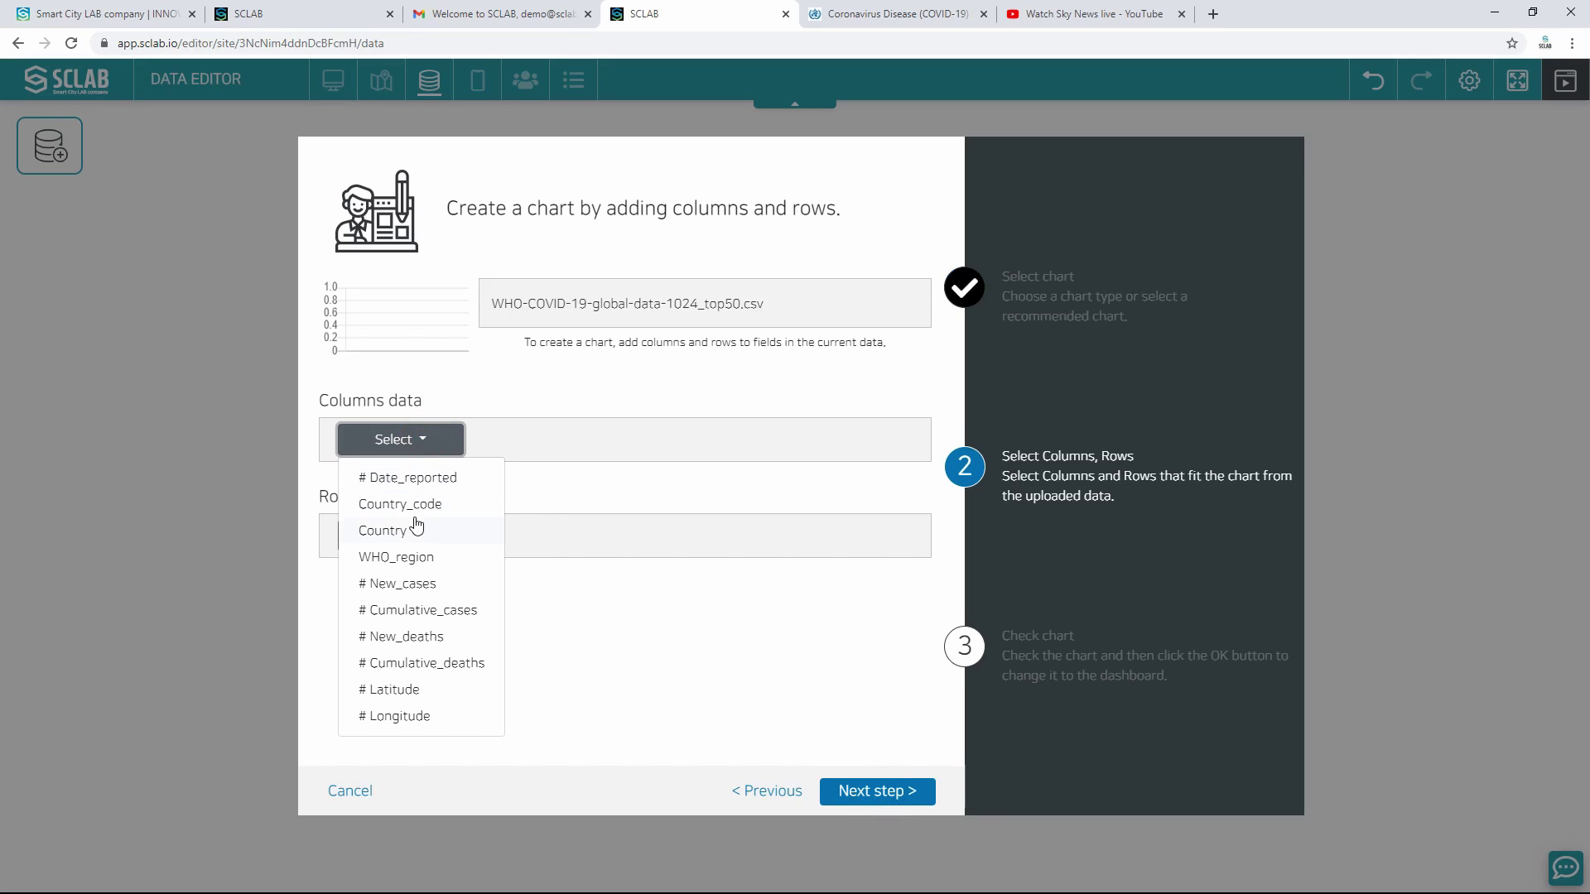
click(418, 583)
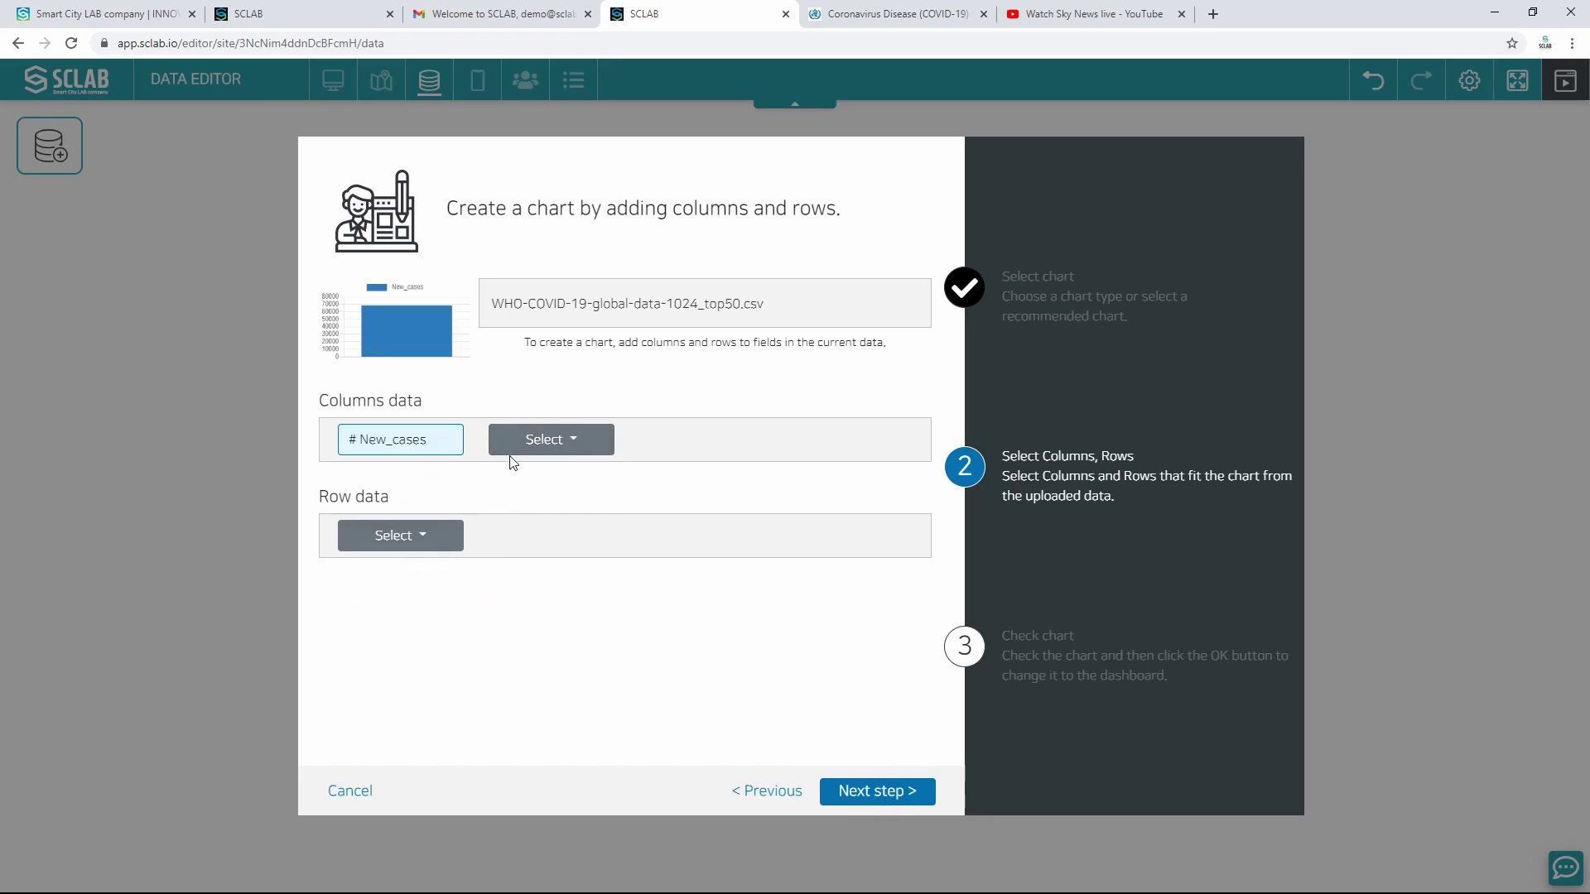
click(517, 443)
click(557, 613)
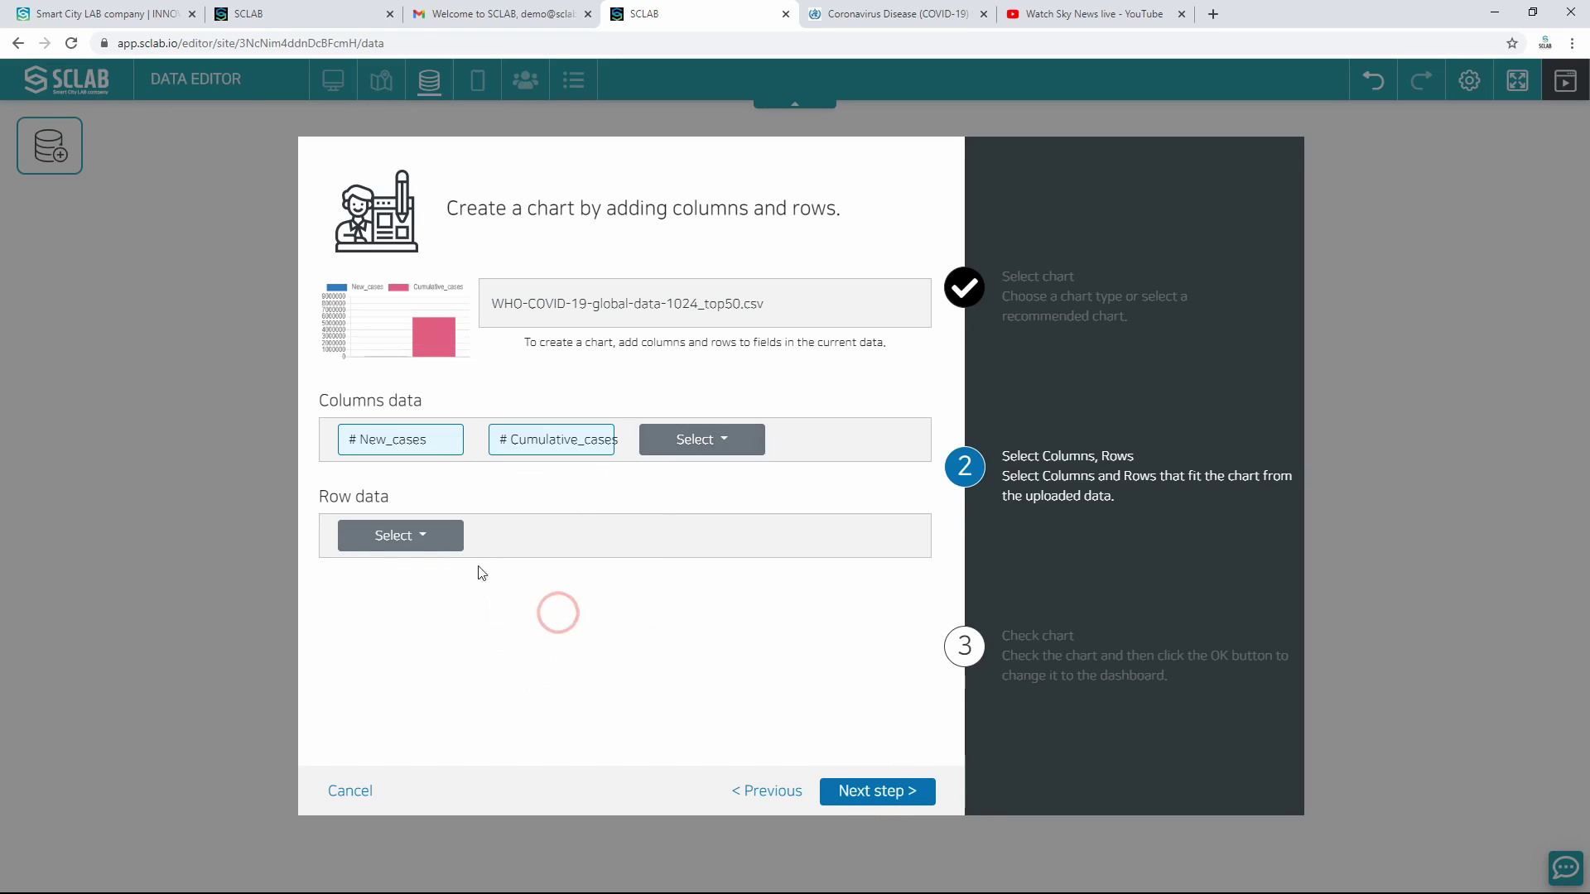
click(416, 536)
click(406, 629)
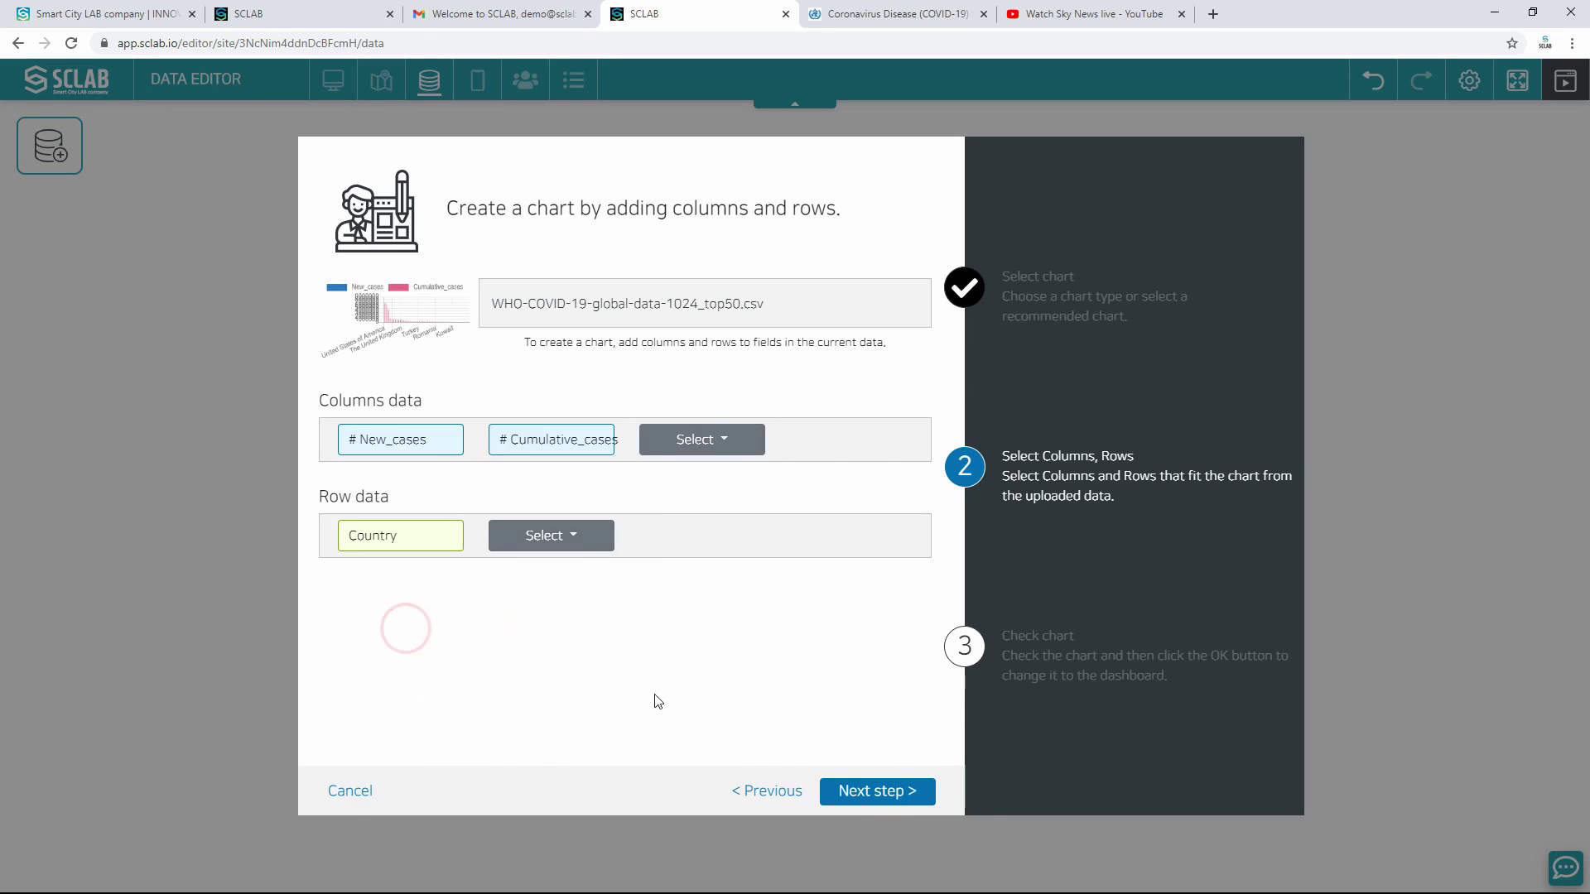
click(853, 792)
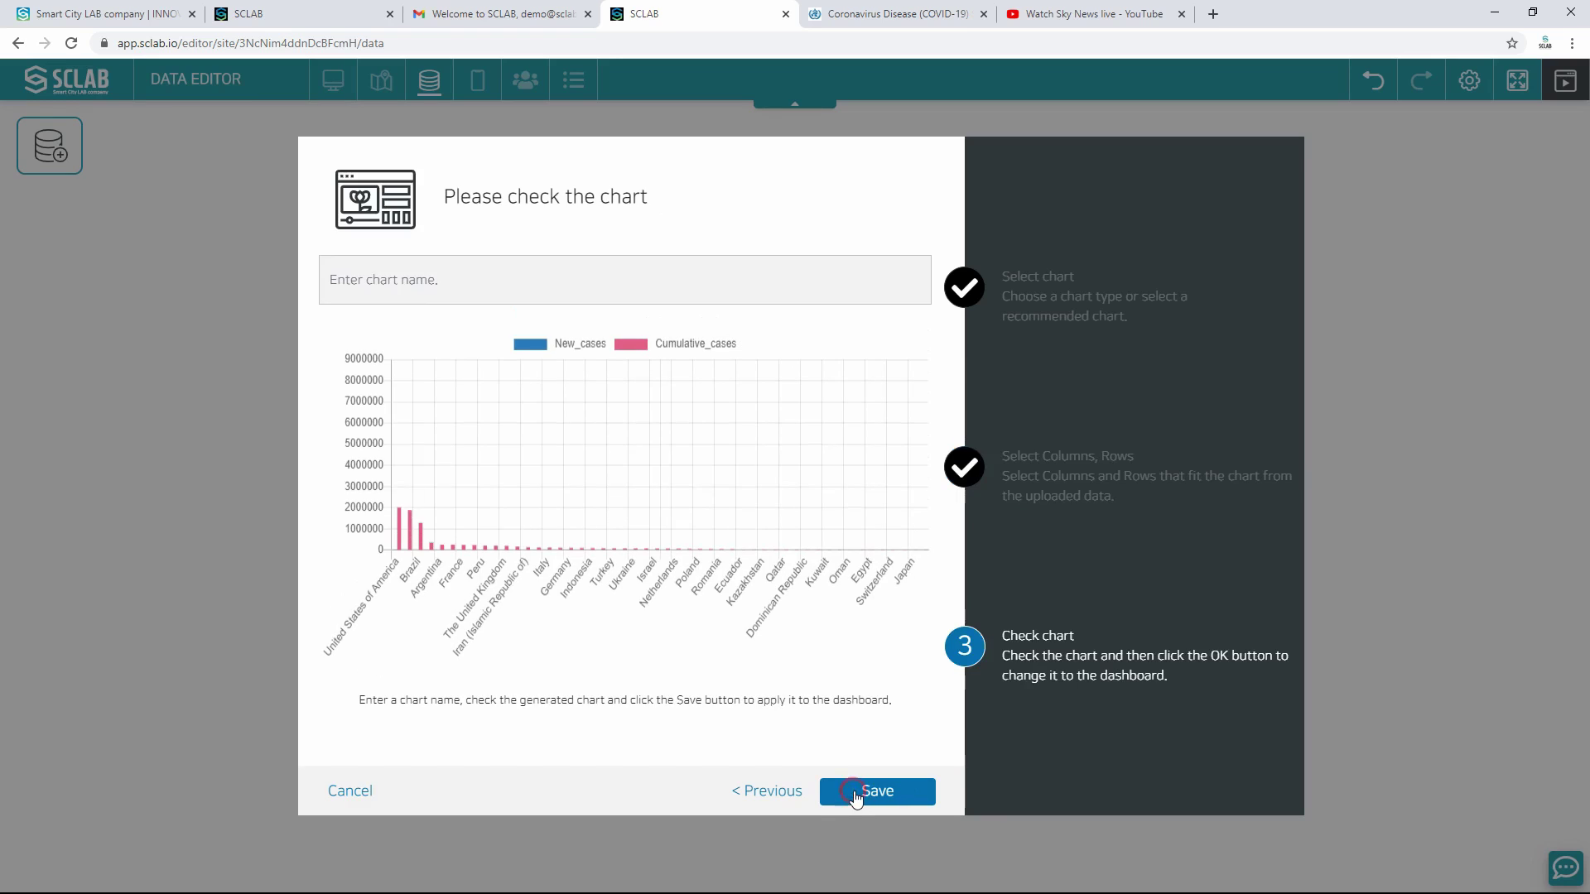
Step: Name the chart Cases Top 50 and save it
click(451, 279)
text(Cases Top 50)
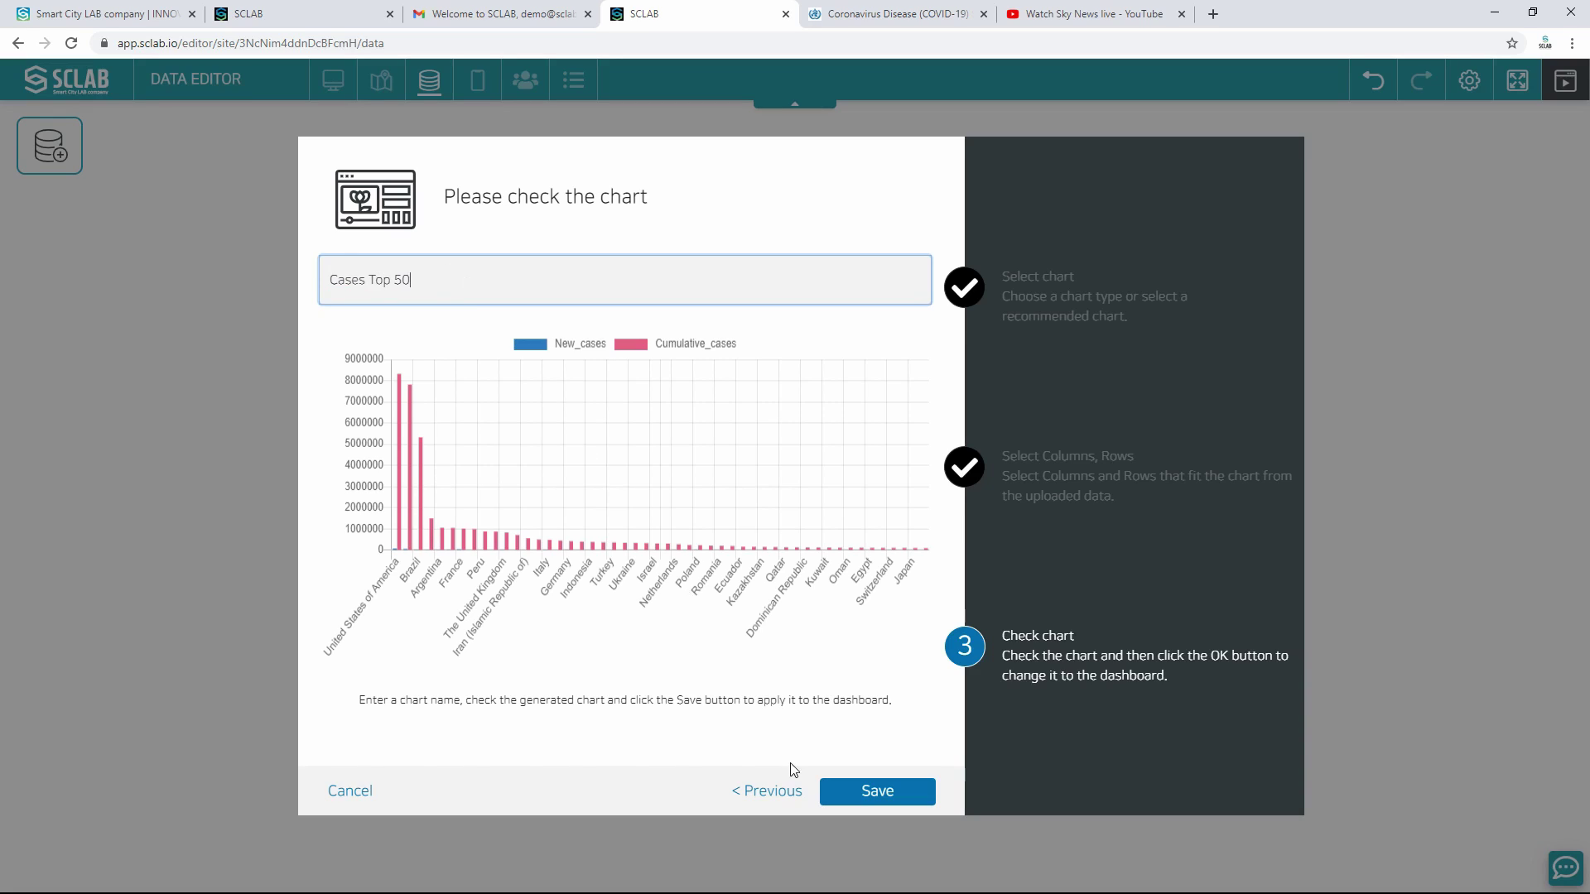
click(851, 793)
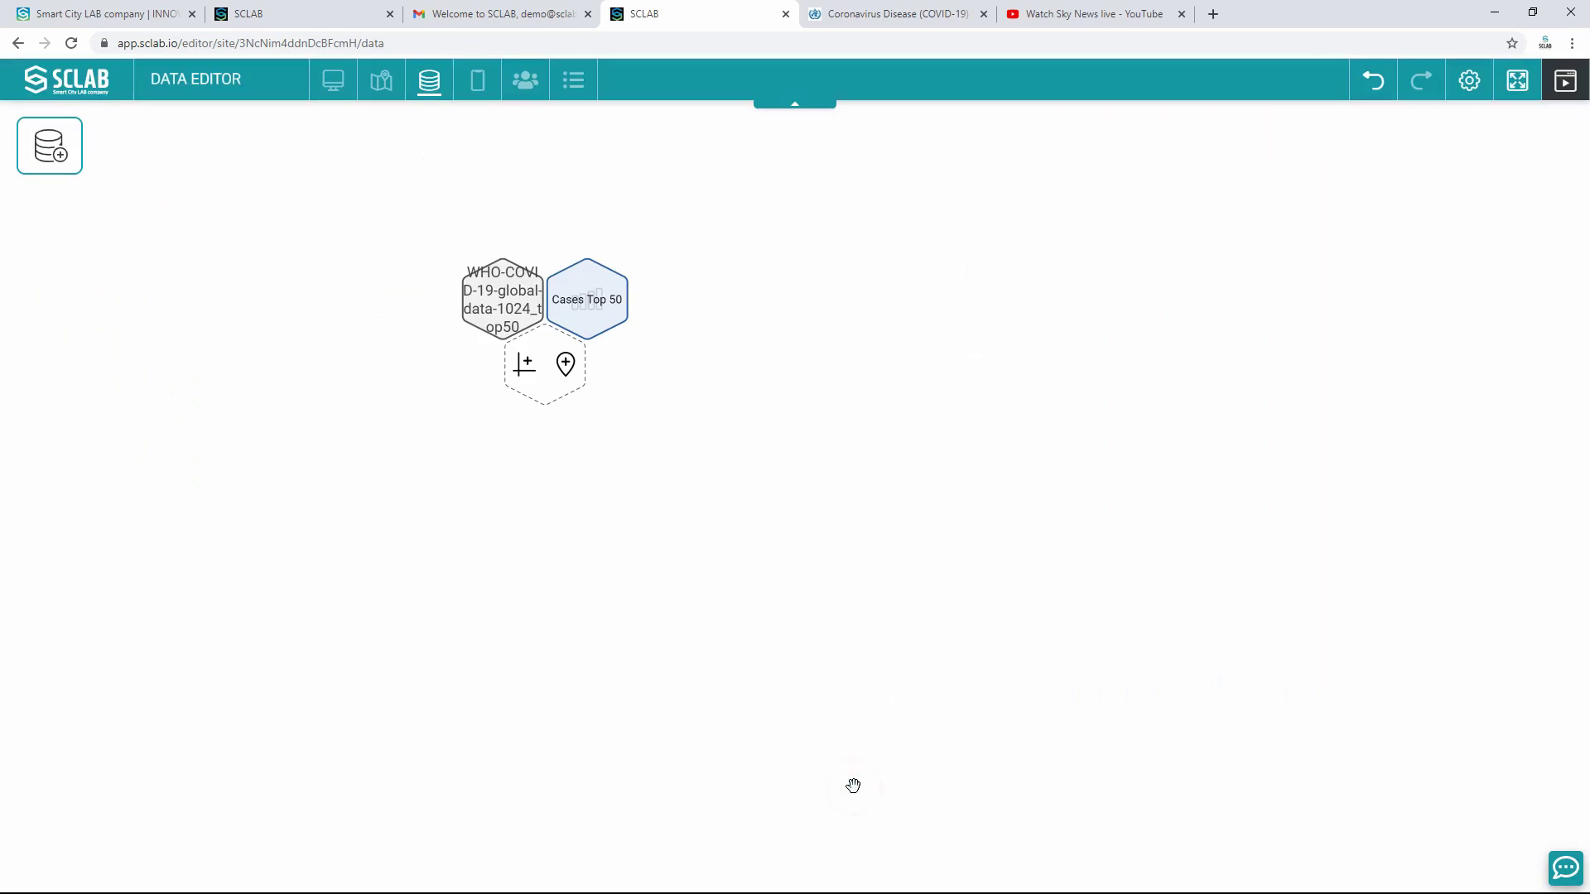
Step: Build a bar chart with New_deaths and Cumulative_deaths columns and Country rows
click(527, 364)
click(695, 454)
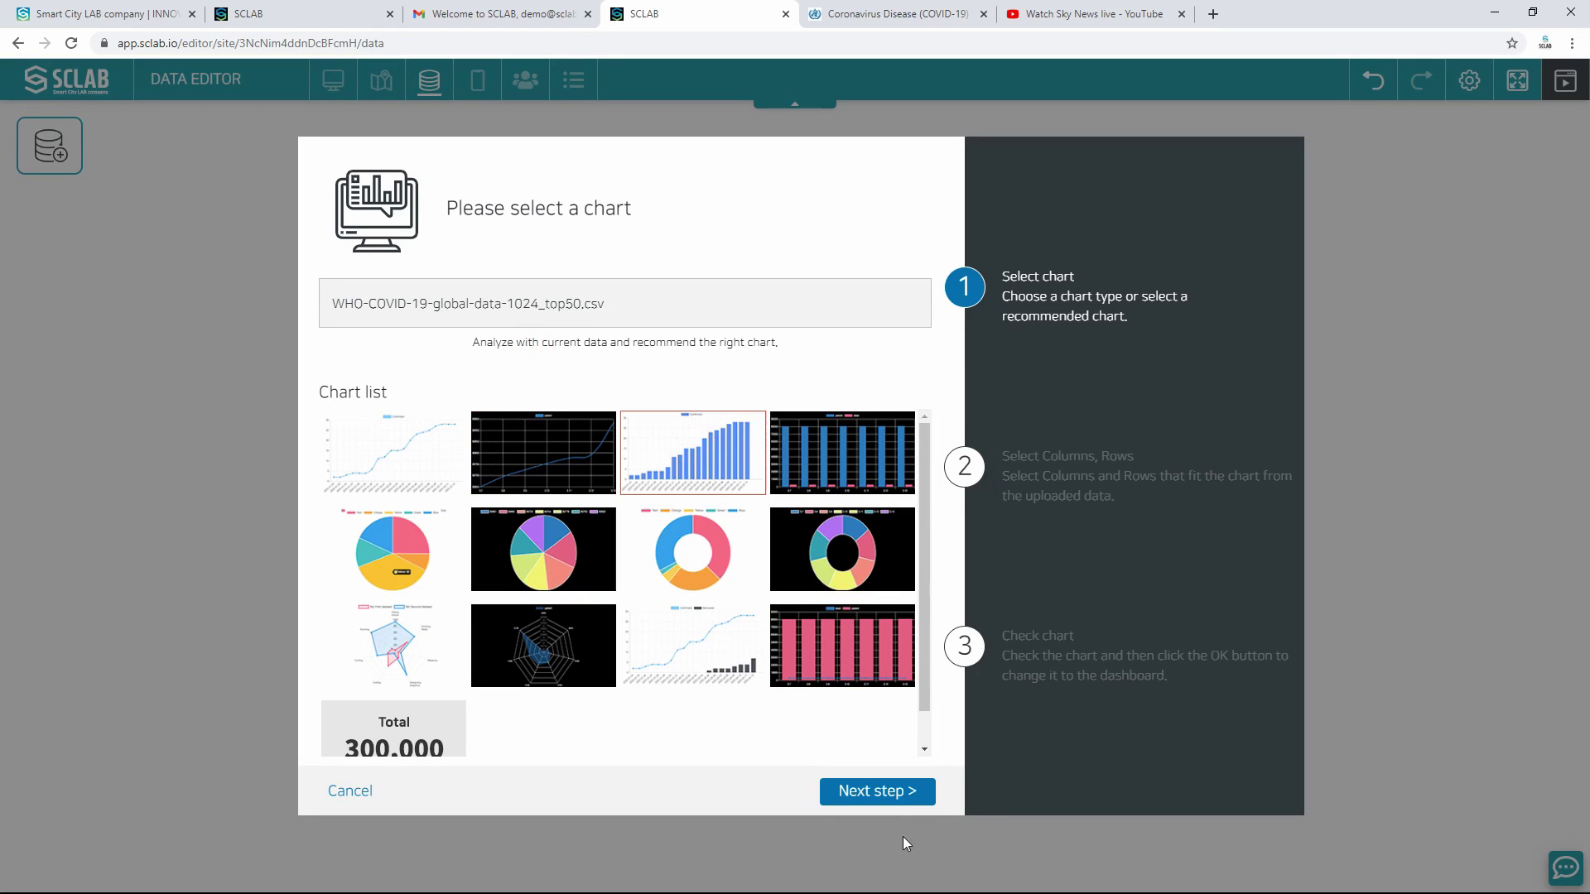
click(889, 797)
click(392, 451)
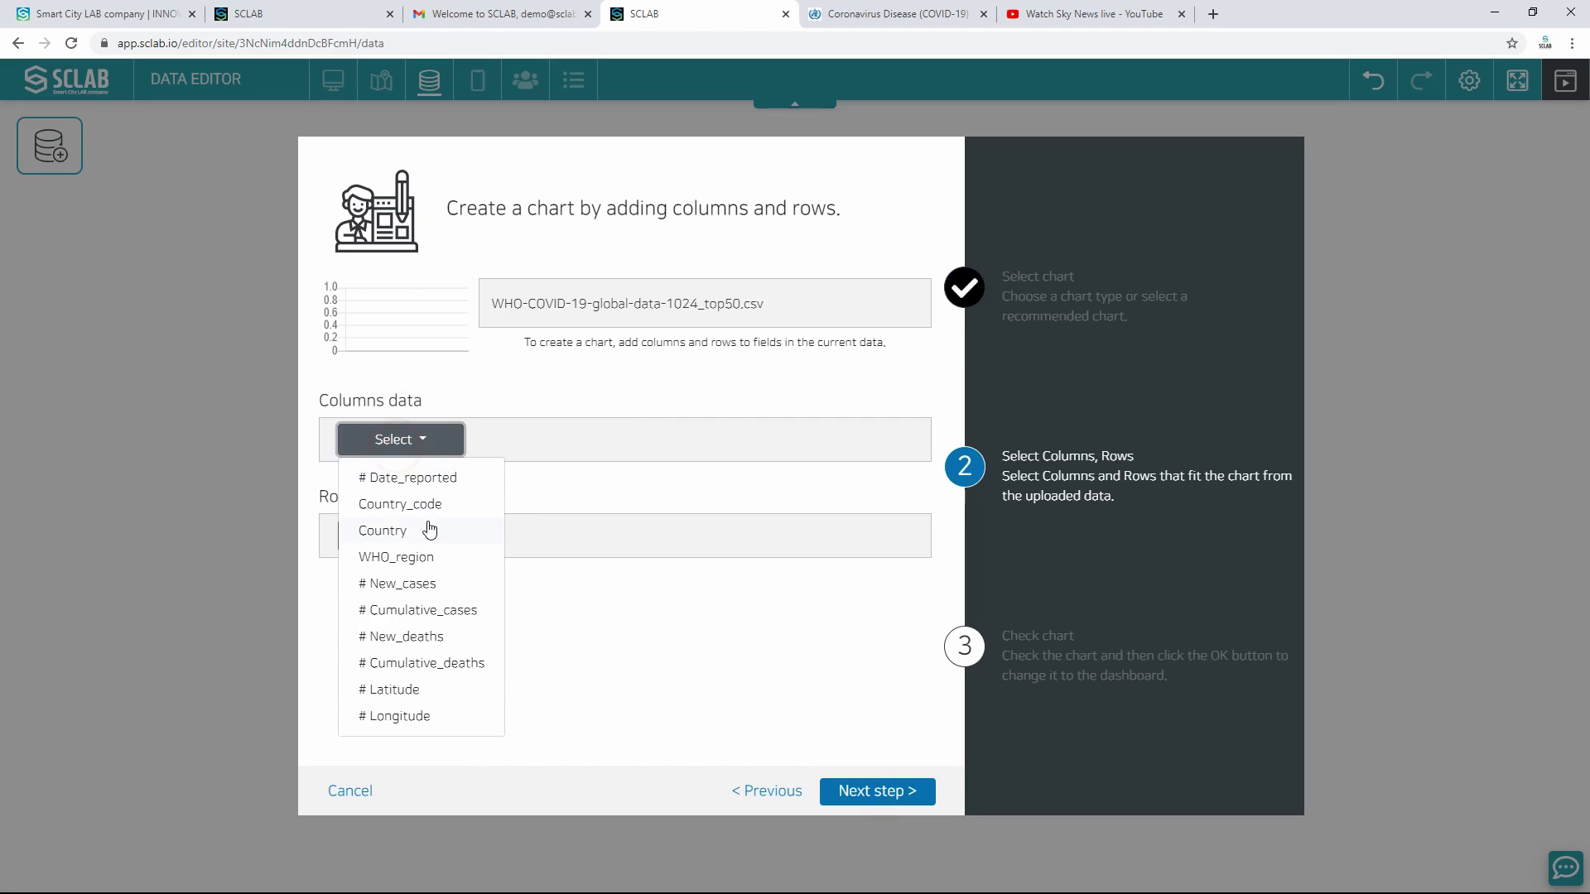
click(427, 635)
click(543, 441)
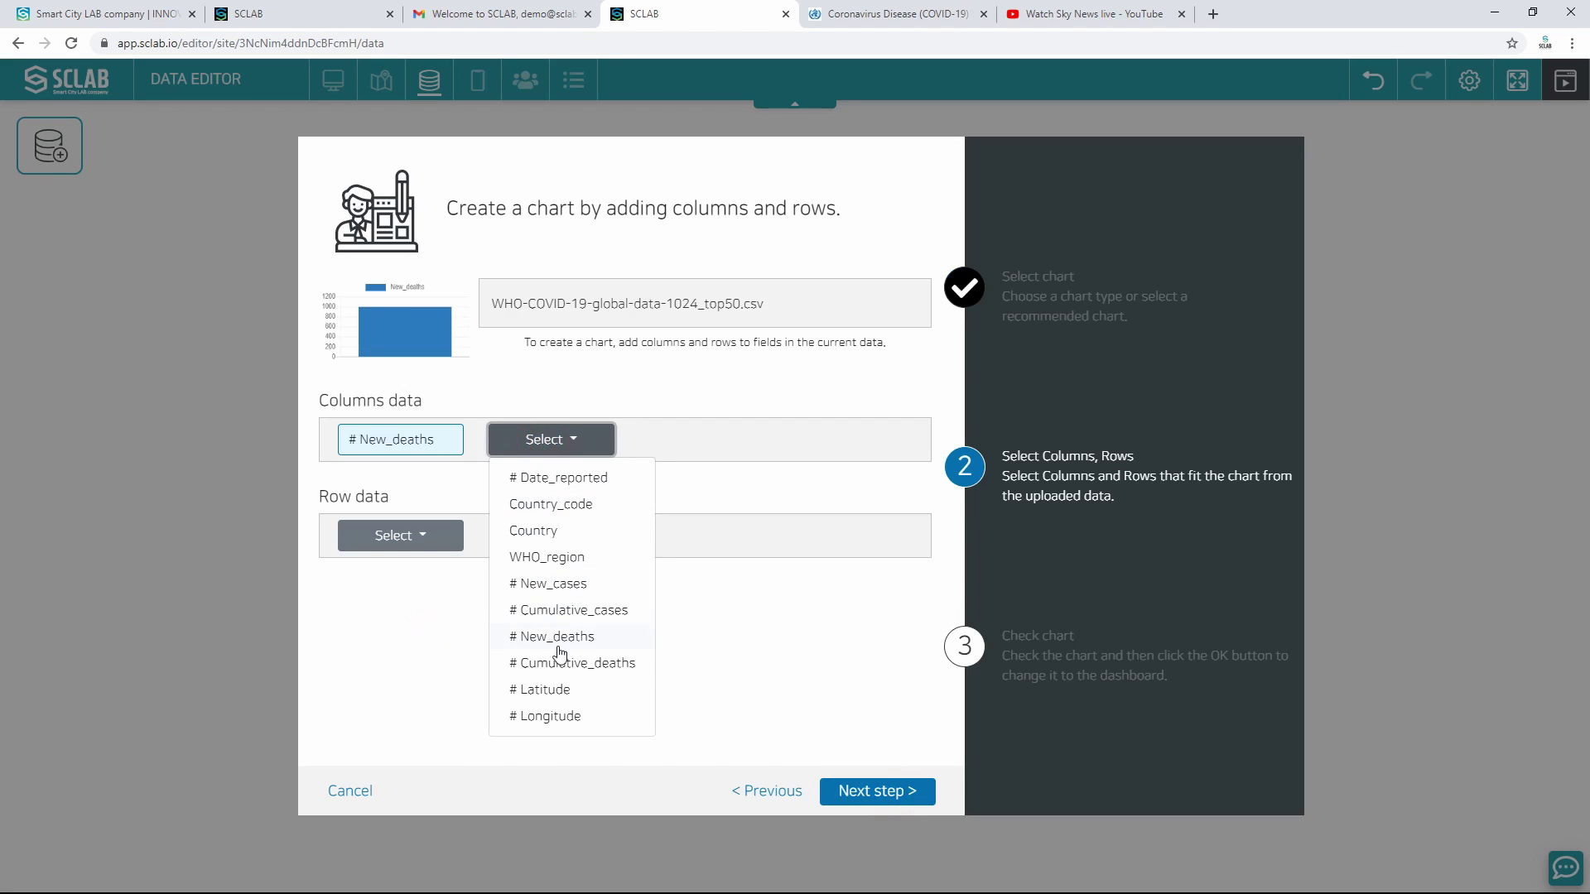
click(561, 663)
click(400, 534)
click(397, 625)
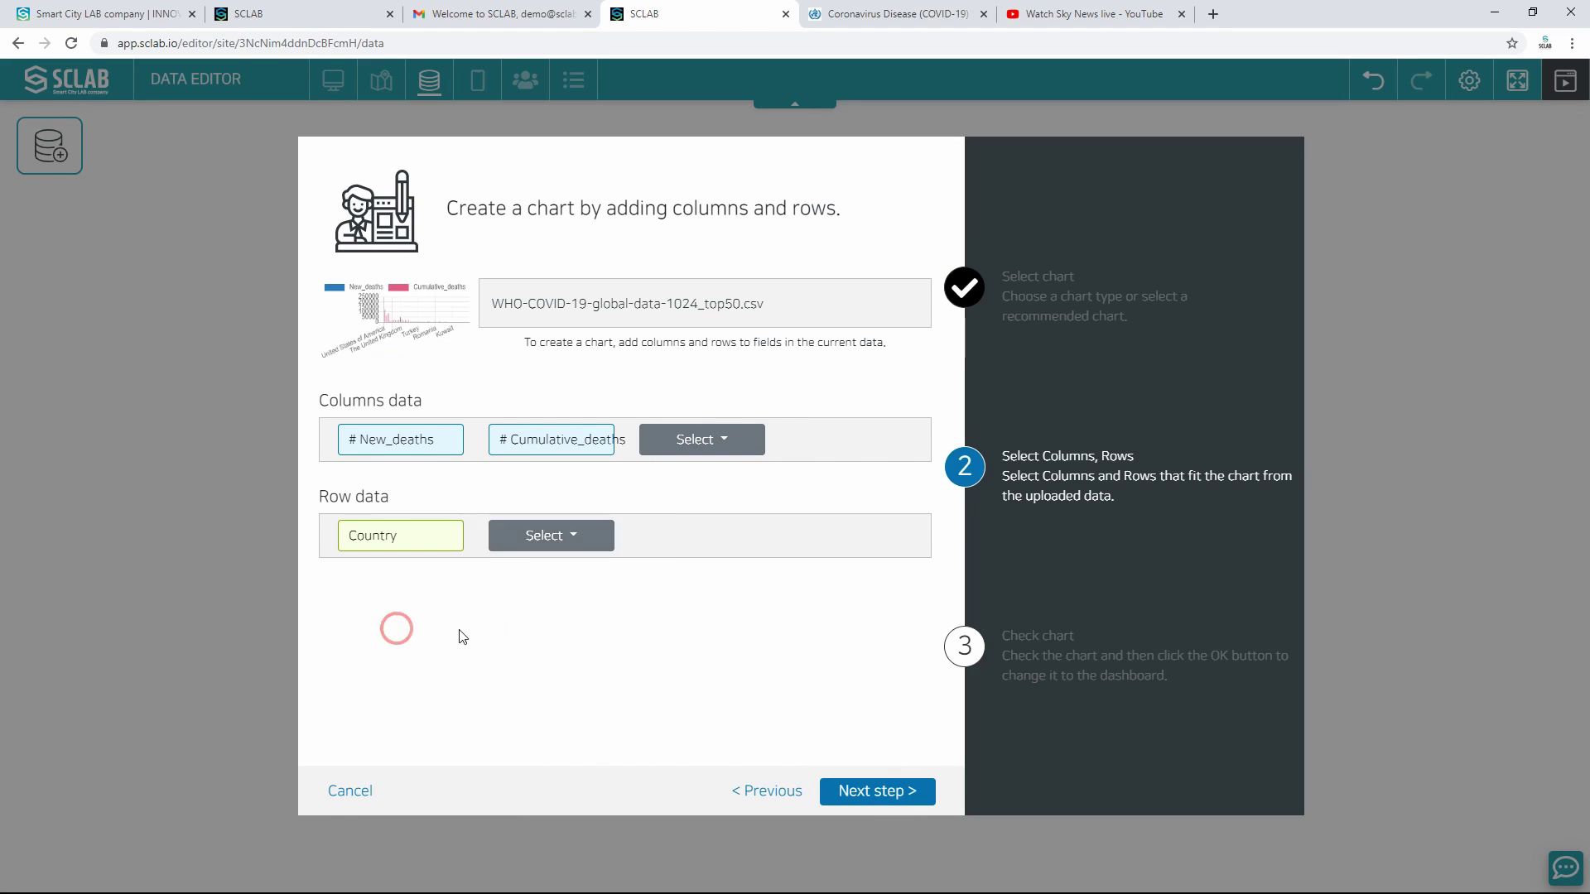
Step: Name the chart Deaths Top 50 and save it
click(843, 789)
click(441, 292)
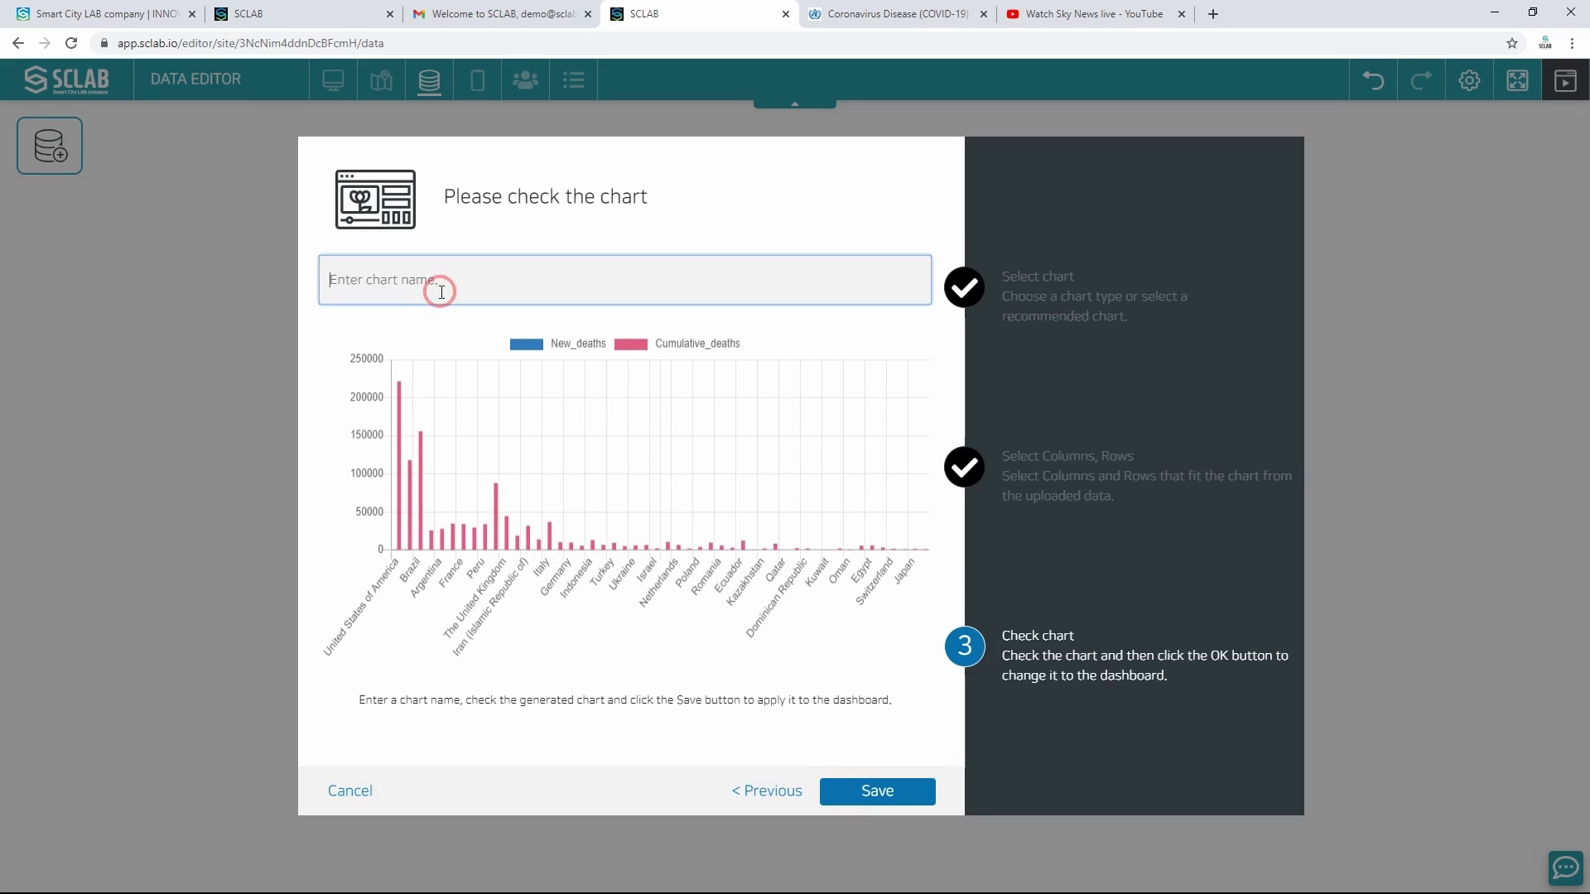
text(Deaths Top 50)
click(857, 788)
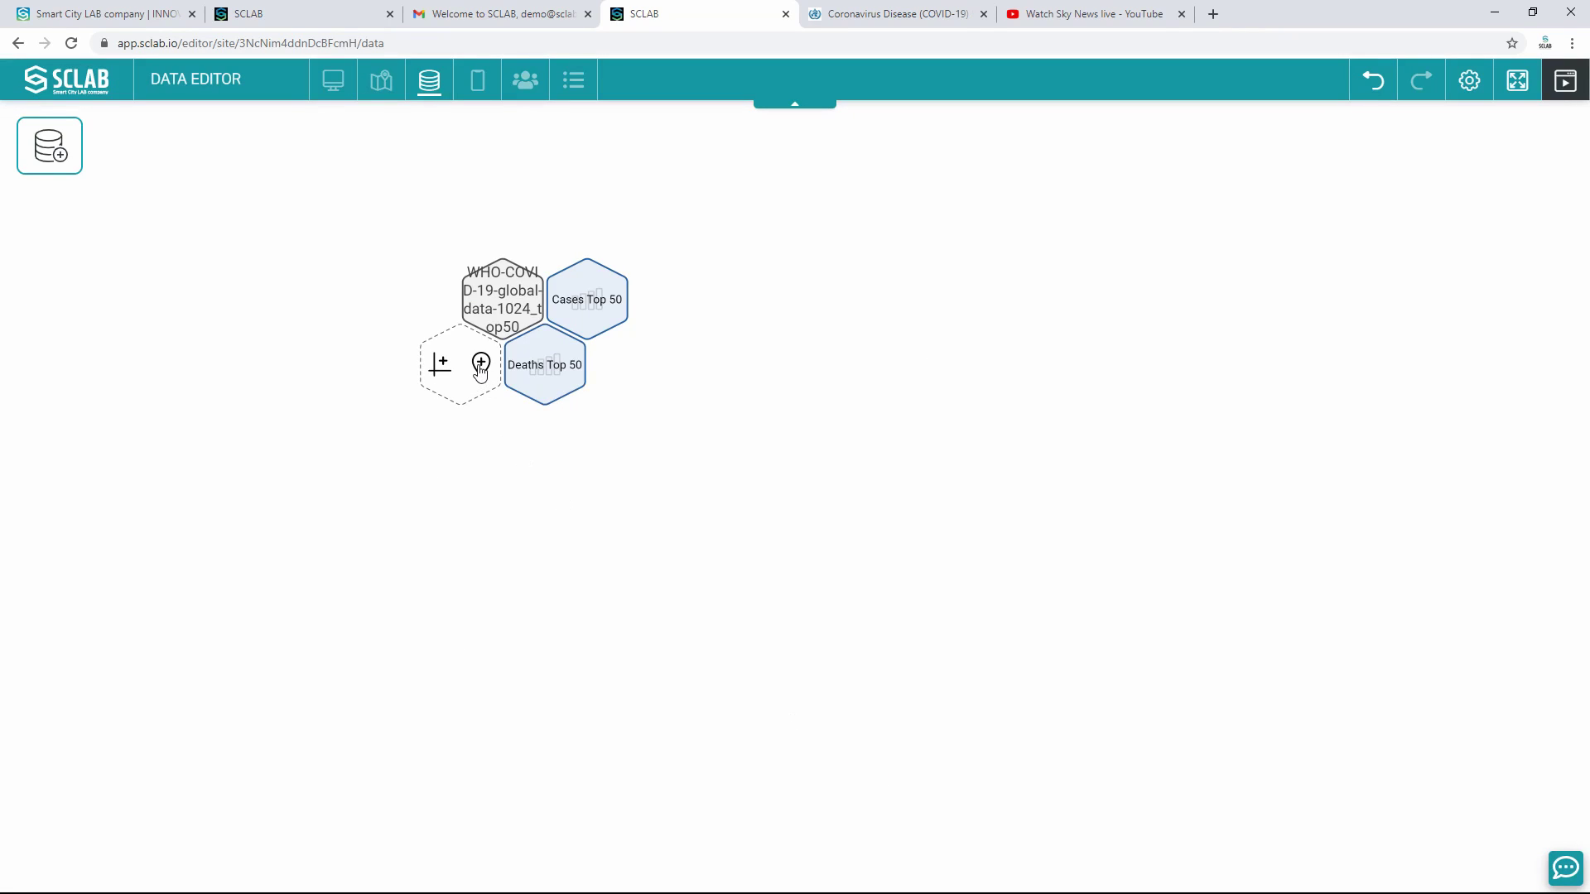
Step: Start a marker location layer using the Latitude and Longitude columns
click(480, 366)
click(758, 438)
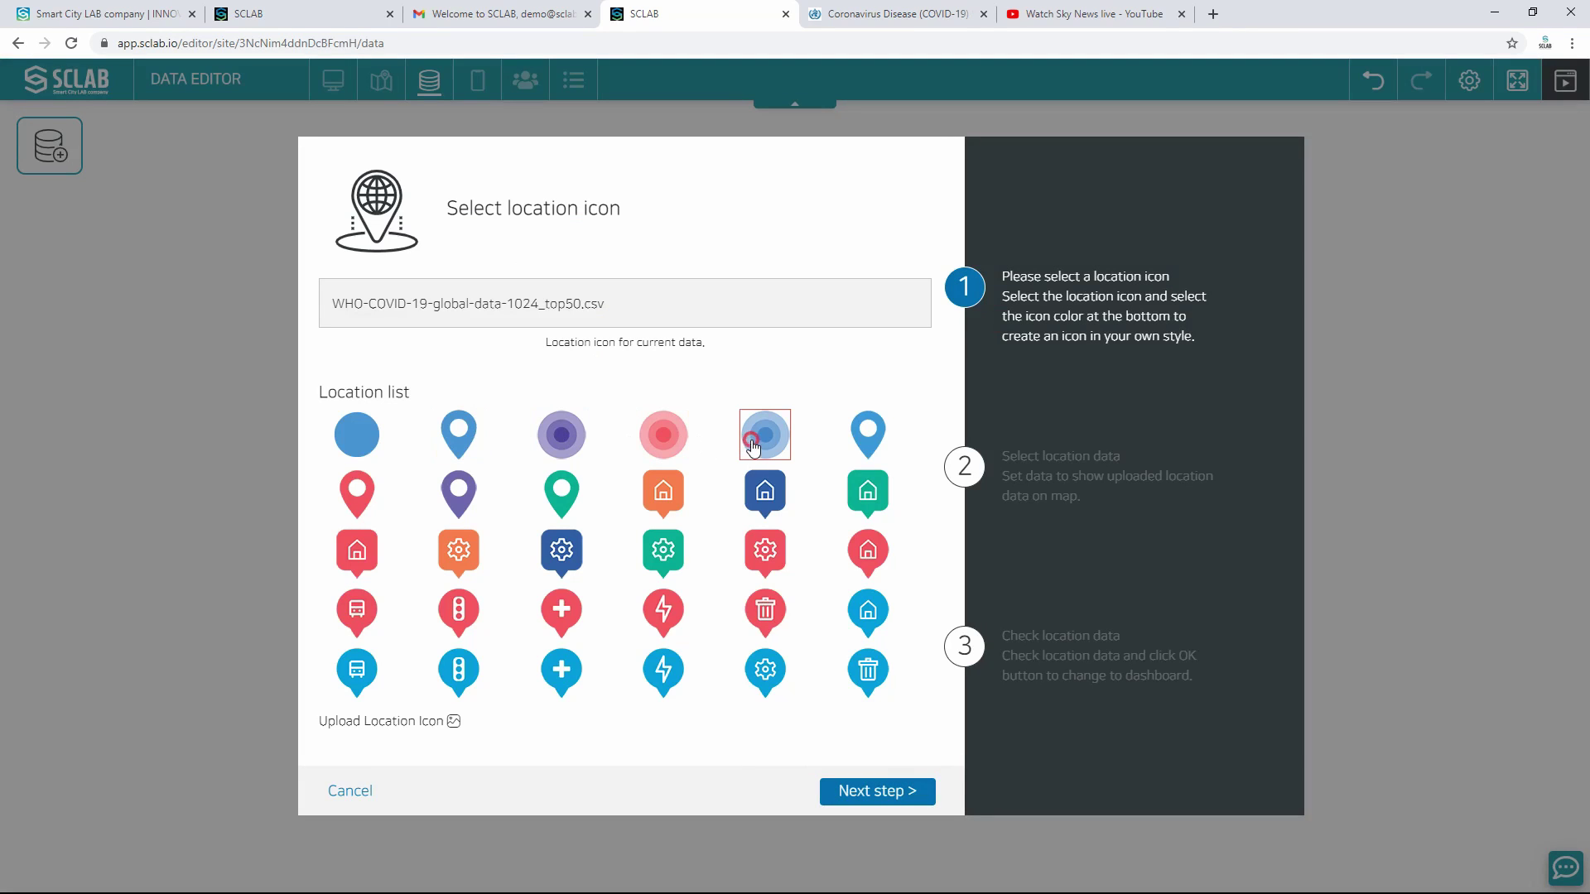
click(881, 789)
click(424, 440)
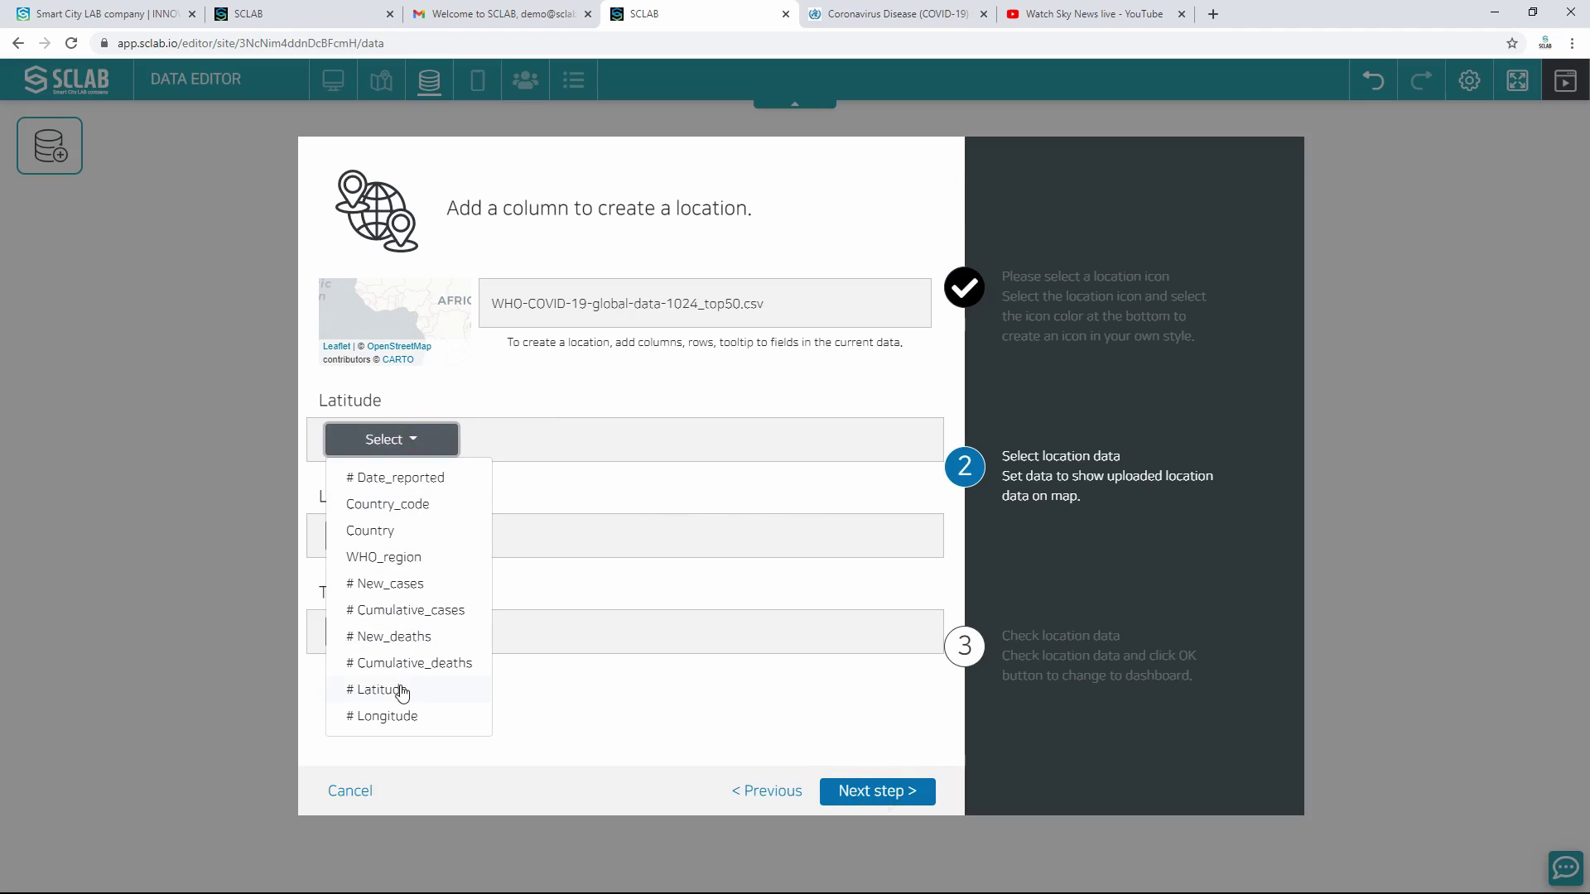
click(400, 692)
click(391, 535)
click(401, 812)
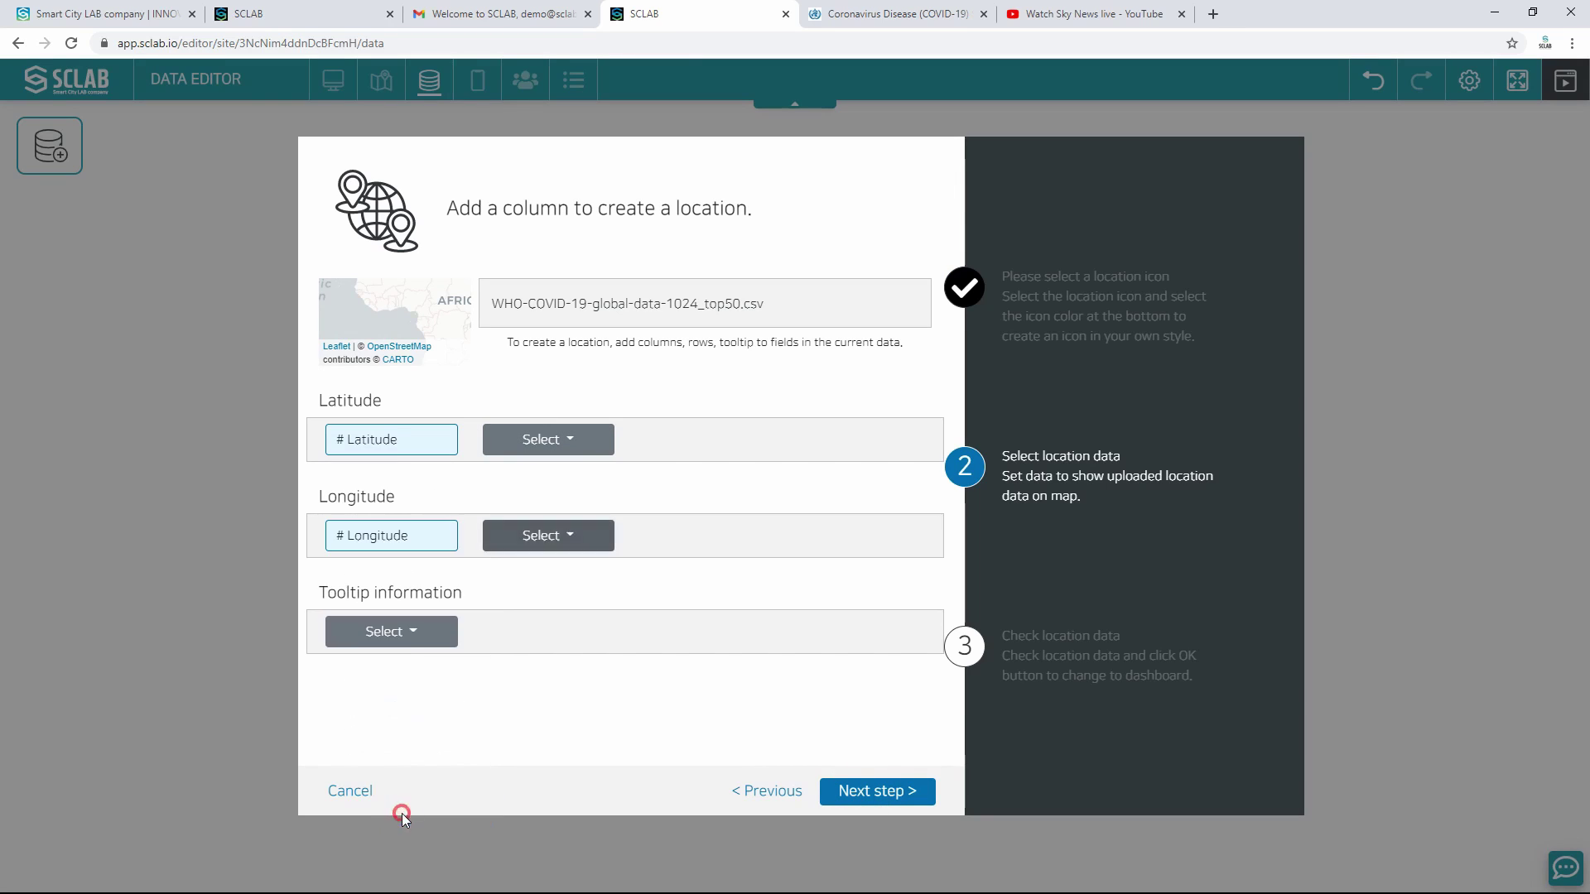
Step: Add Country, New_cases, Cumulative_cases, New_deaths and Cumulative_deaths as tooltip fields
click(412, 639)
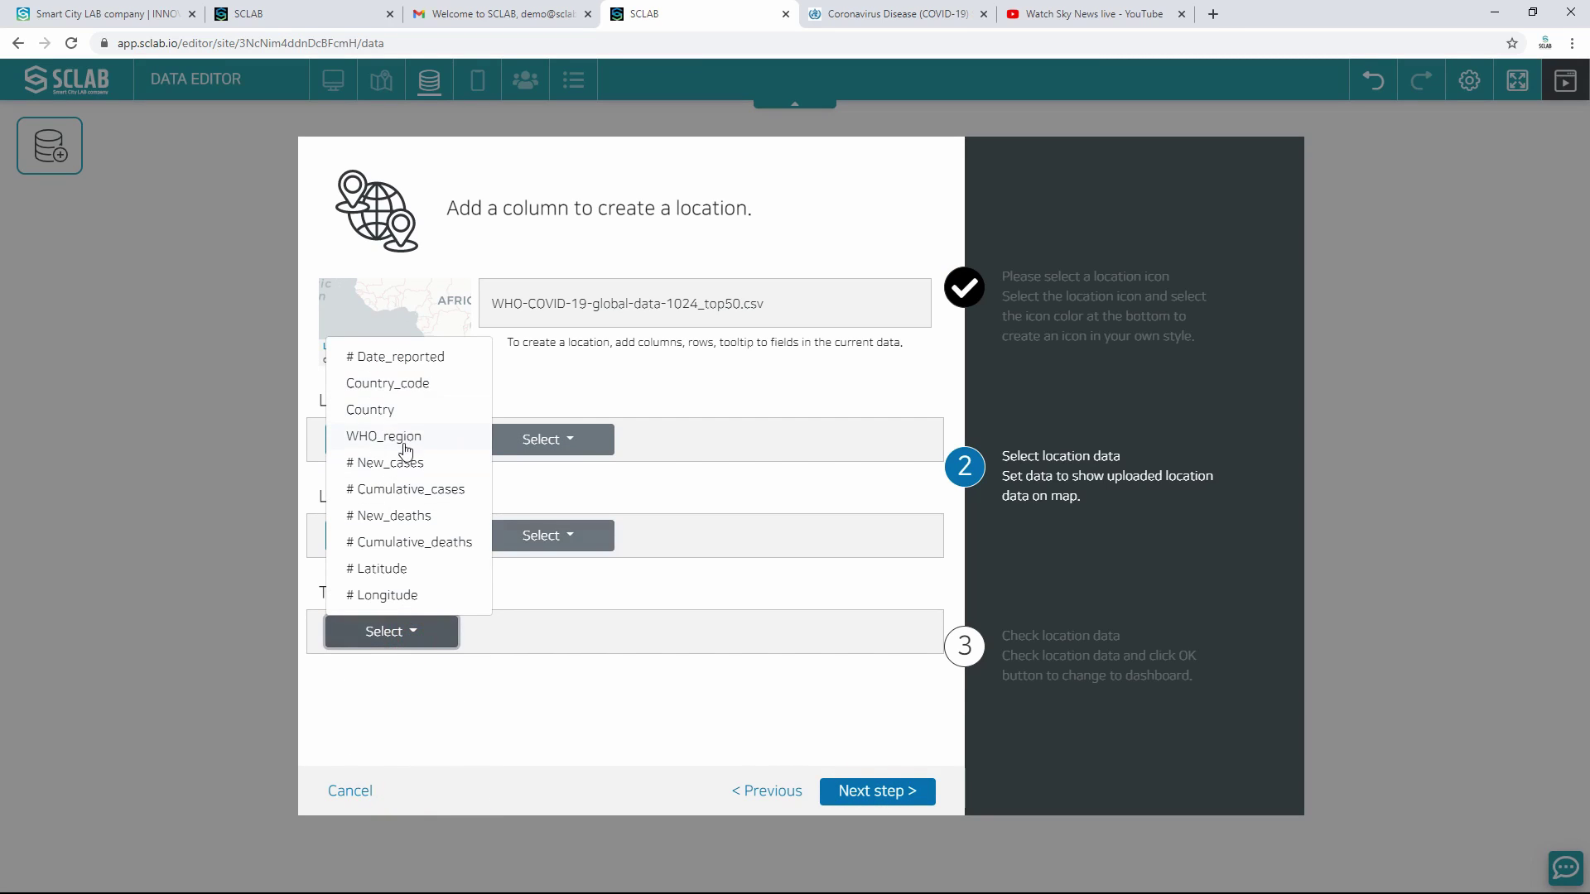
click(371, 410)
click(548, 631)
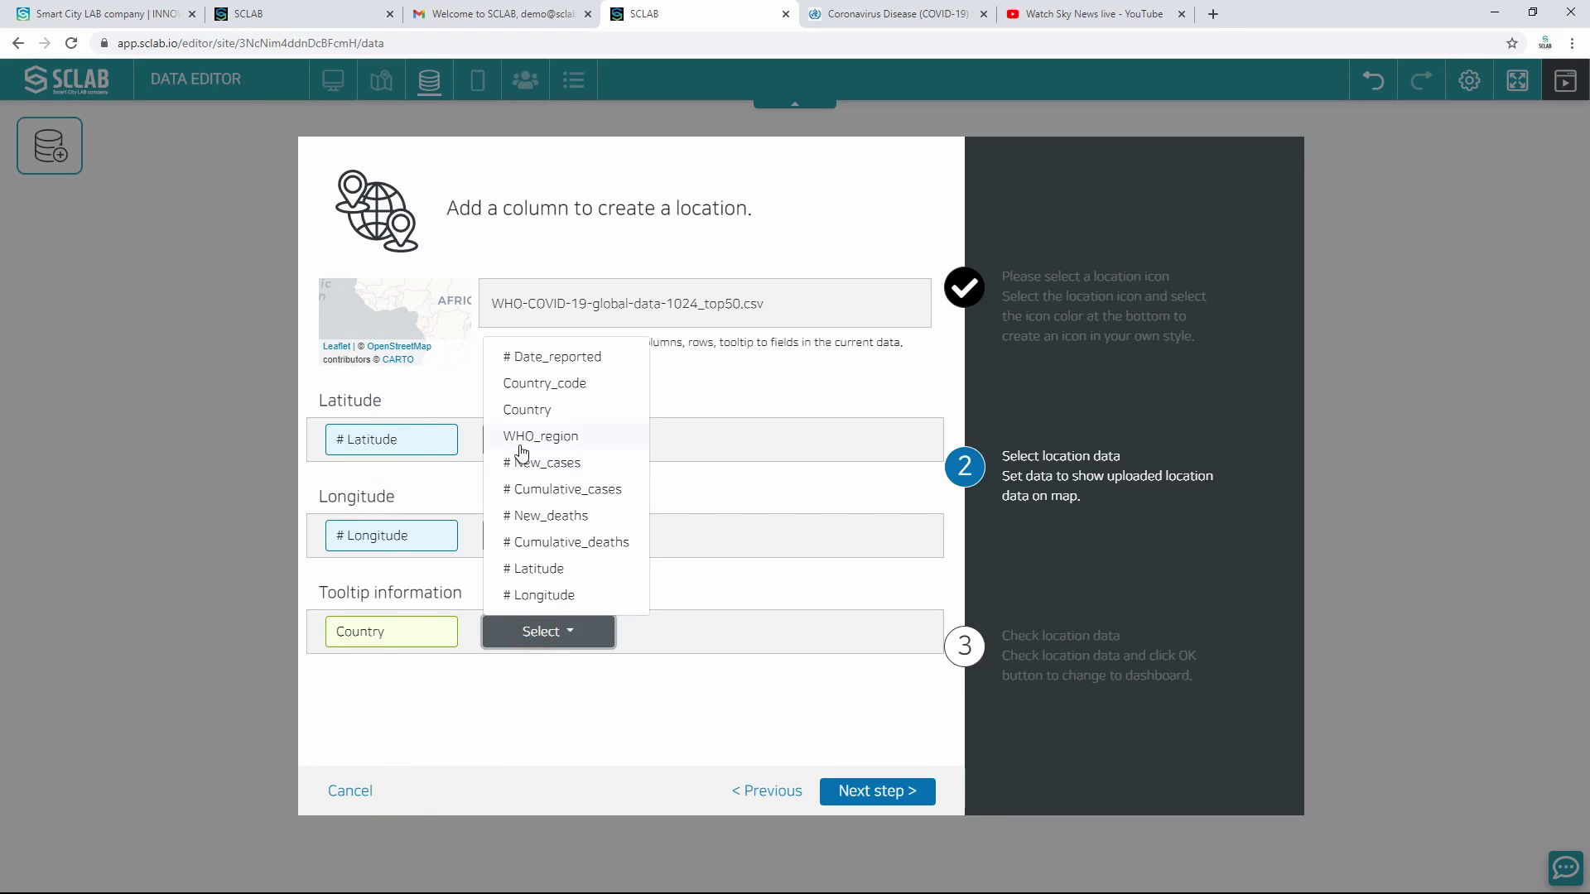
click(523, 457)
click(699, 631)
click(697, 488)
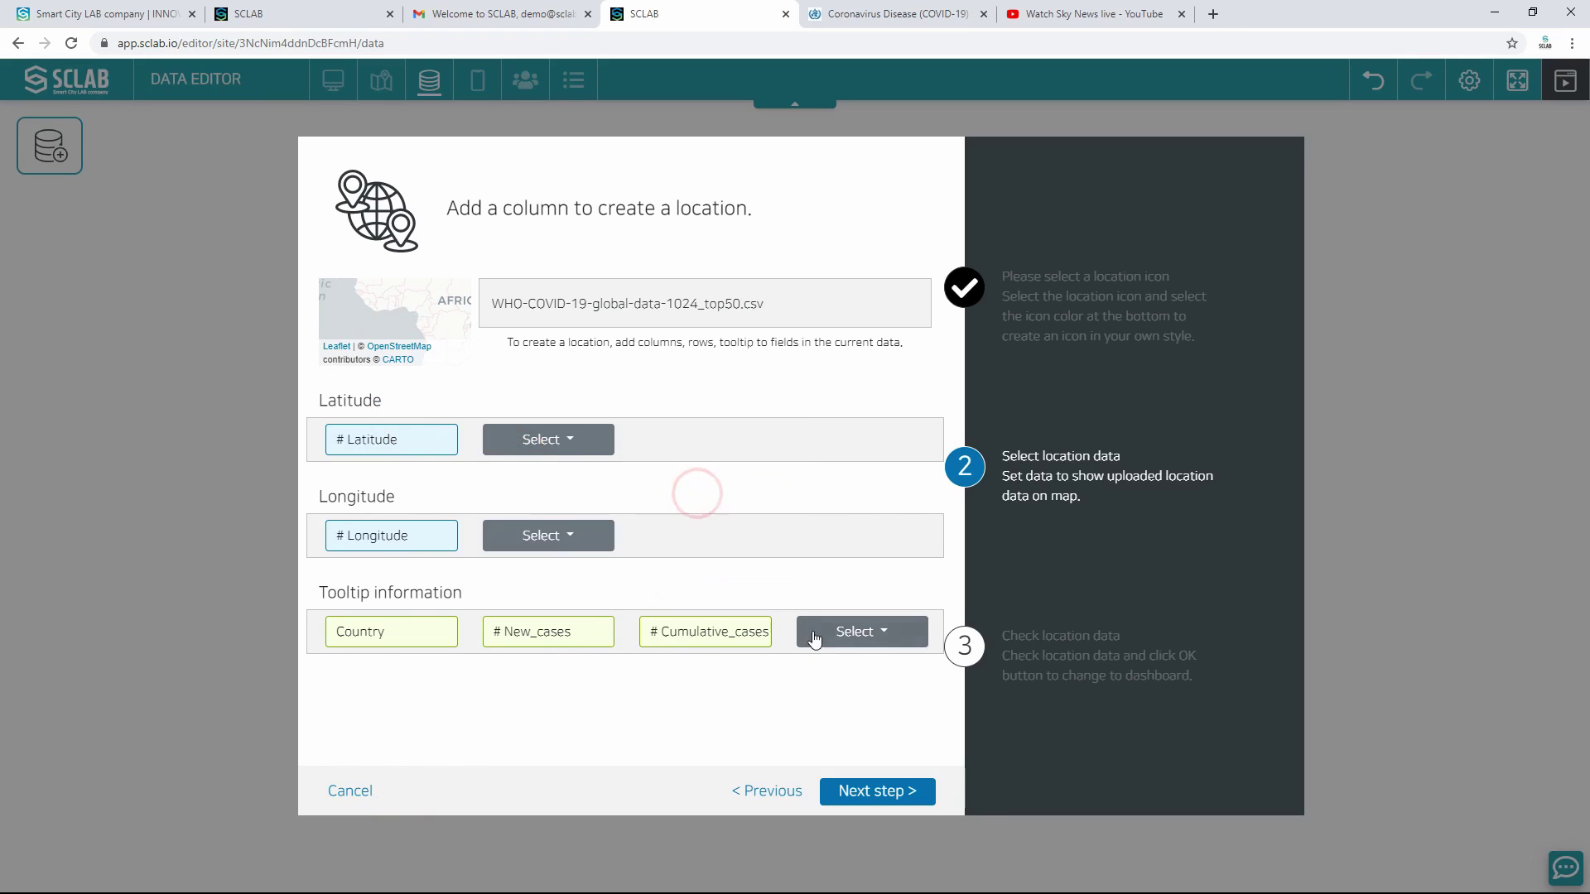
click(815, 635)
click(826, 516)
click(429, 672)
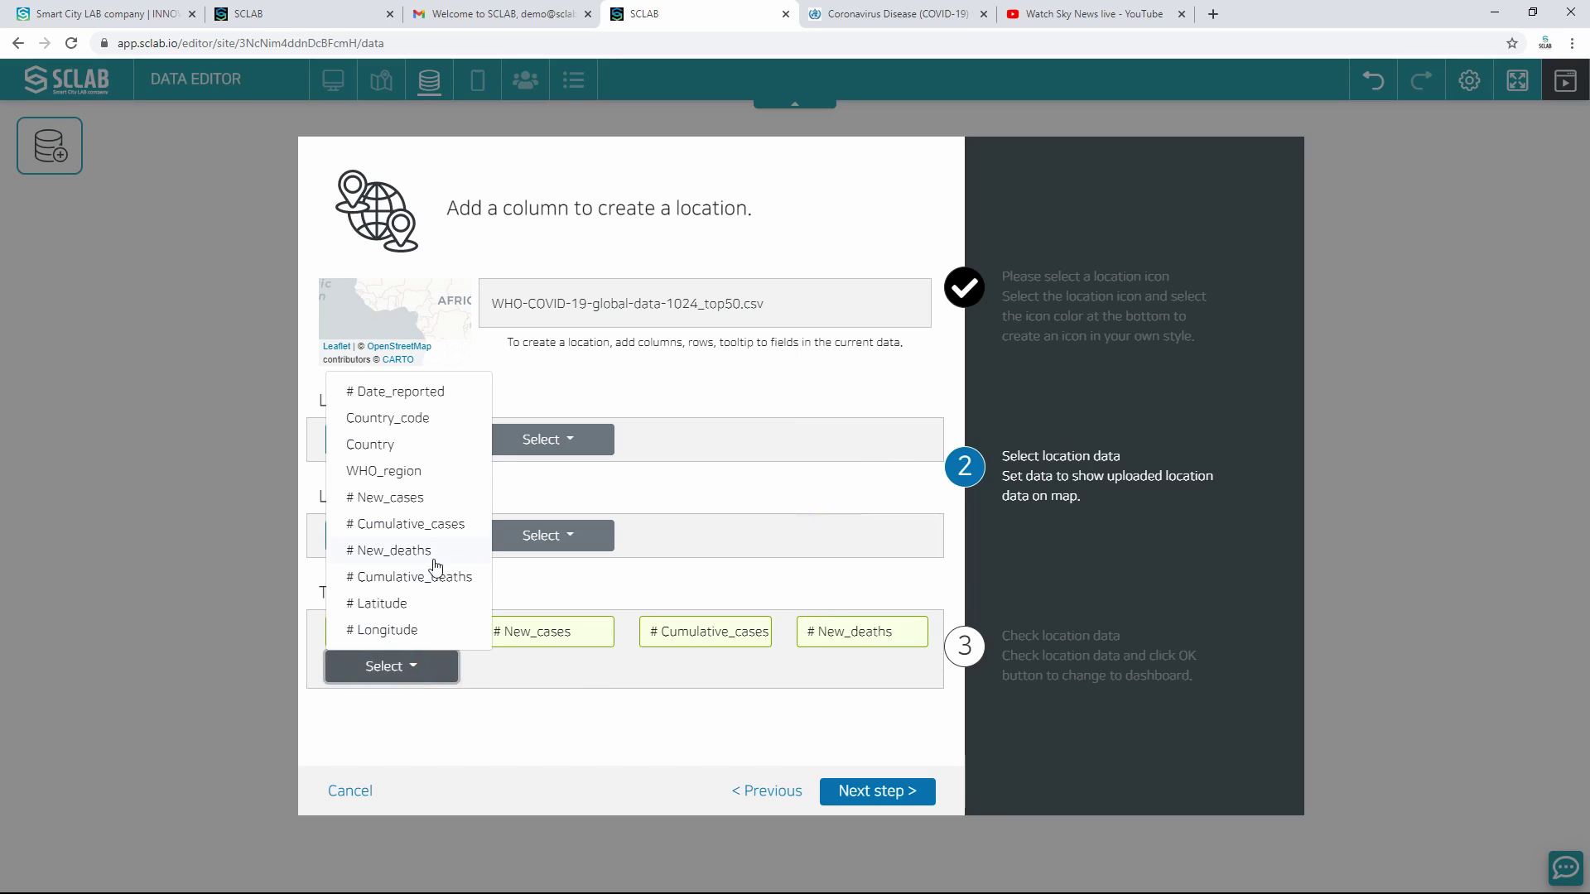
click(420, 576)
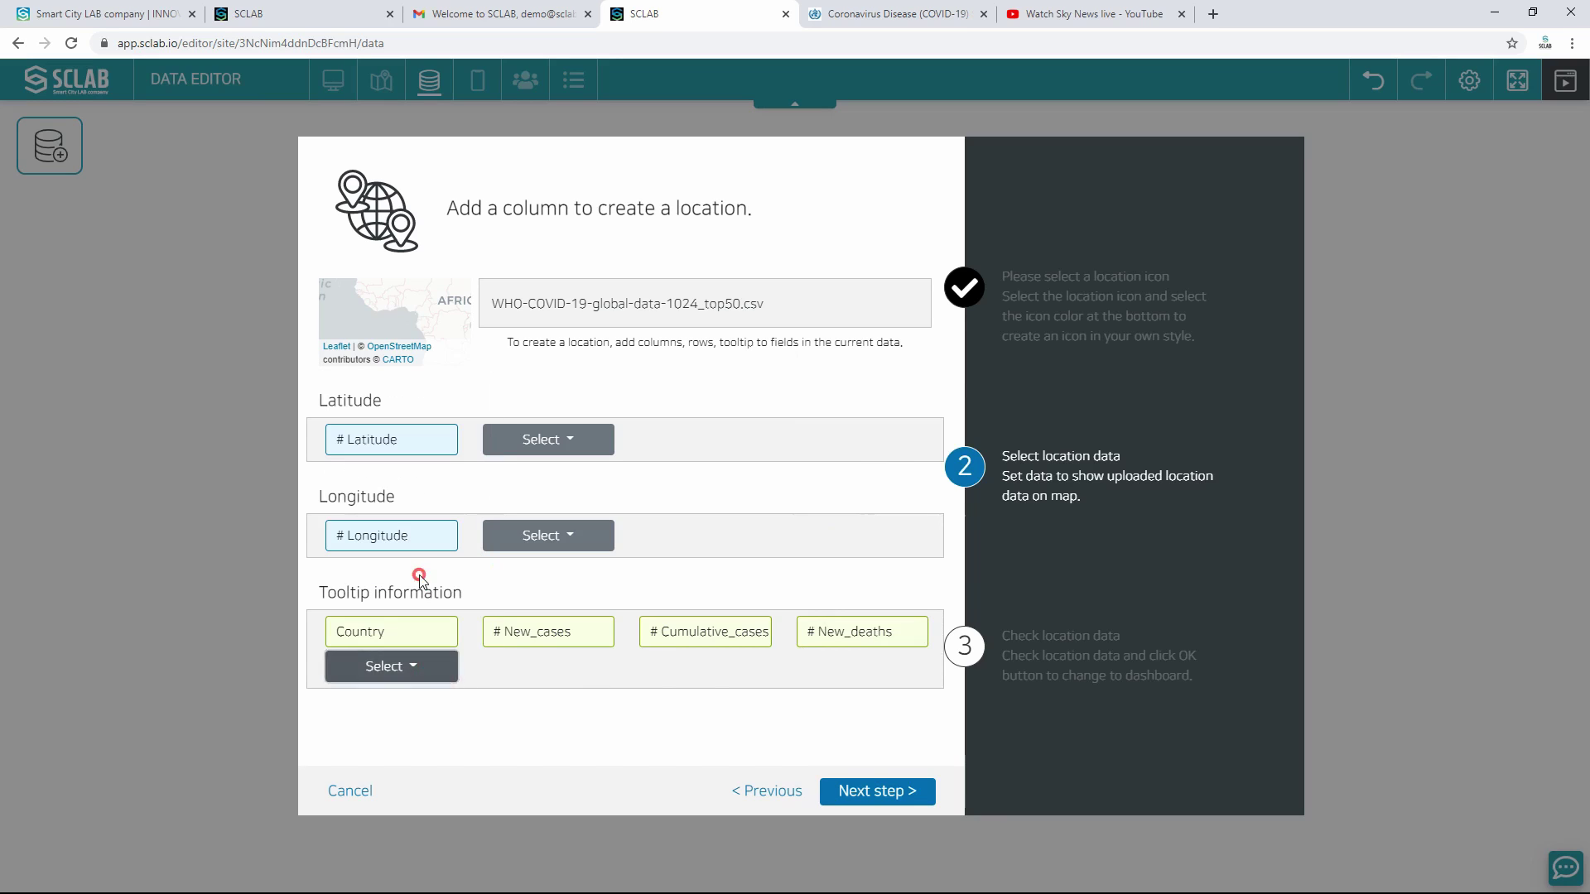
Step: Name the location layer Global Top 50 and save it
click(871, 791)
click(521, 270)
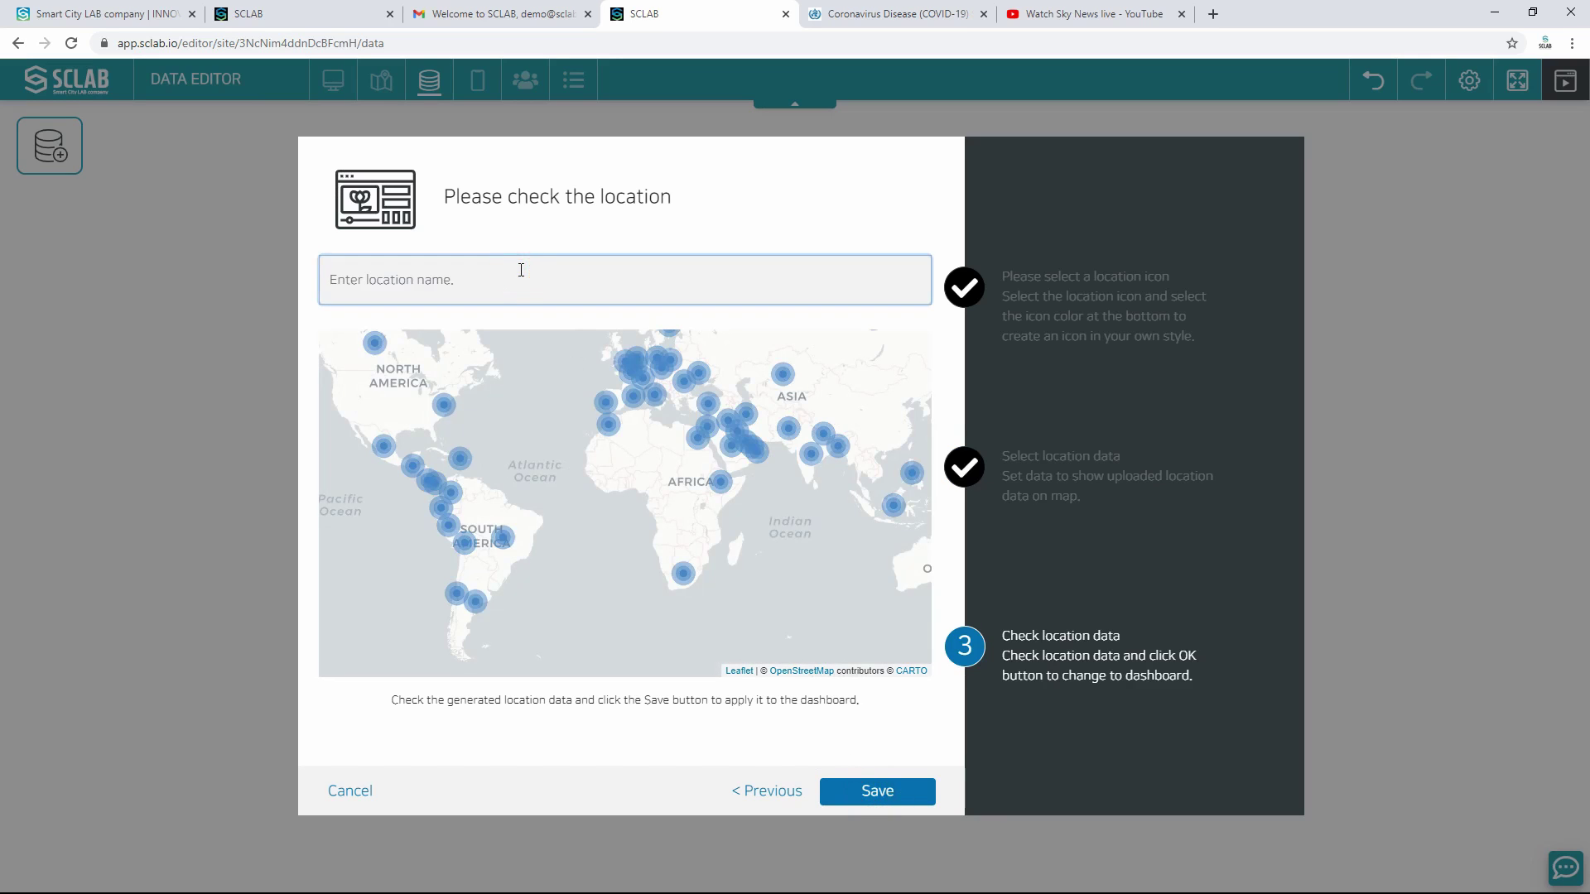
text(Global Top 50)
click(908, 791)
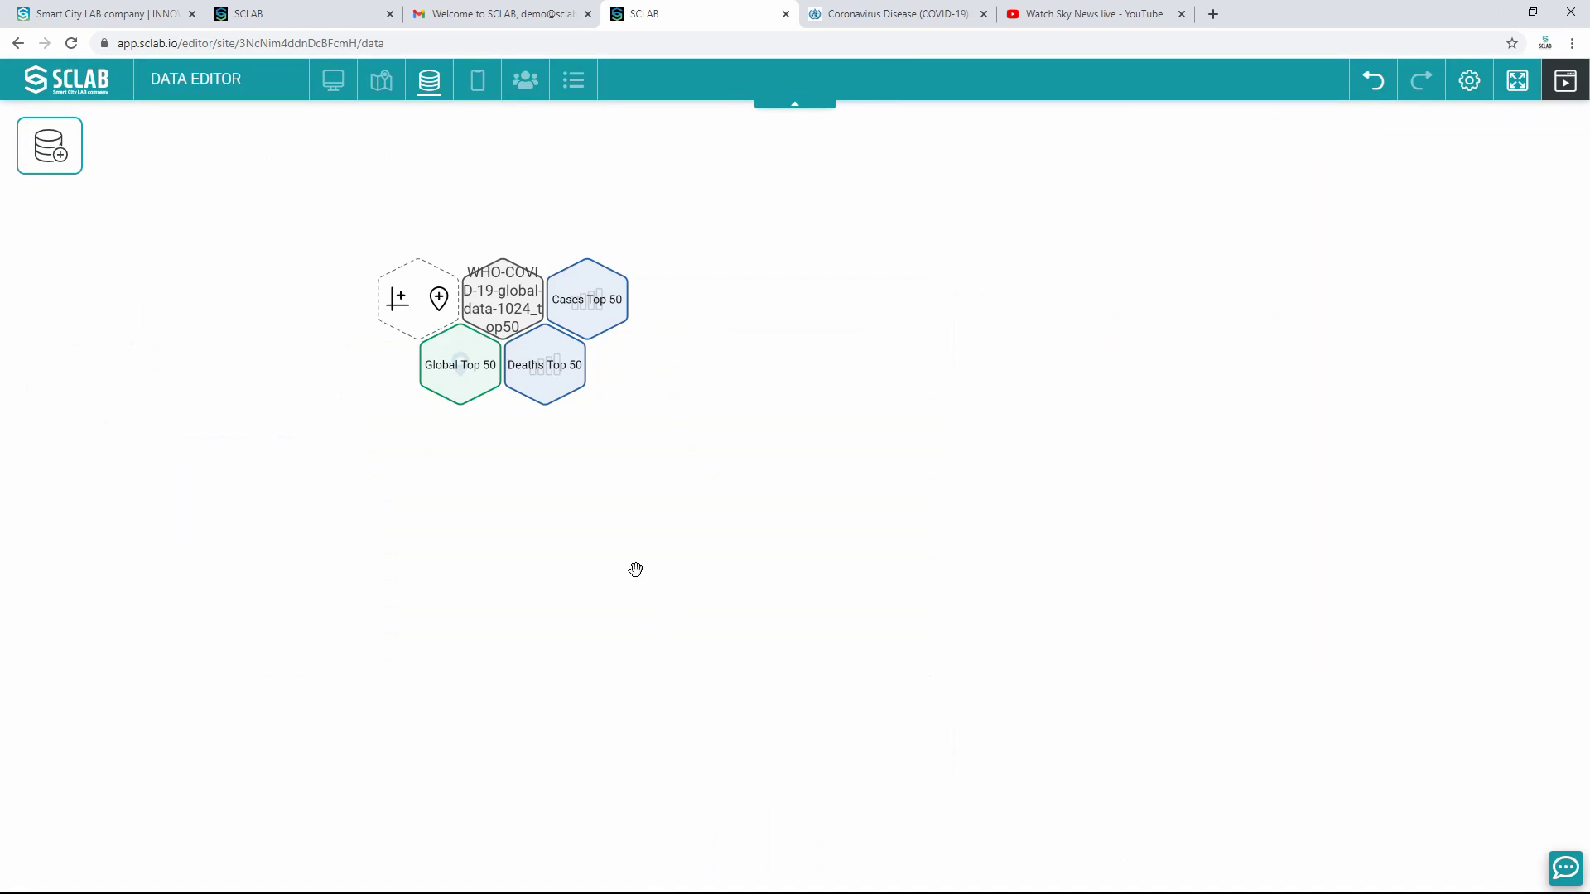
Step: Add the total data file to the canvas and create a Total chart showing New_cases 468409
drag(64, 149, 459, 593)
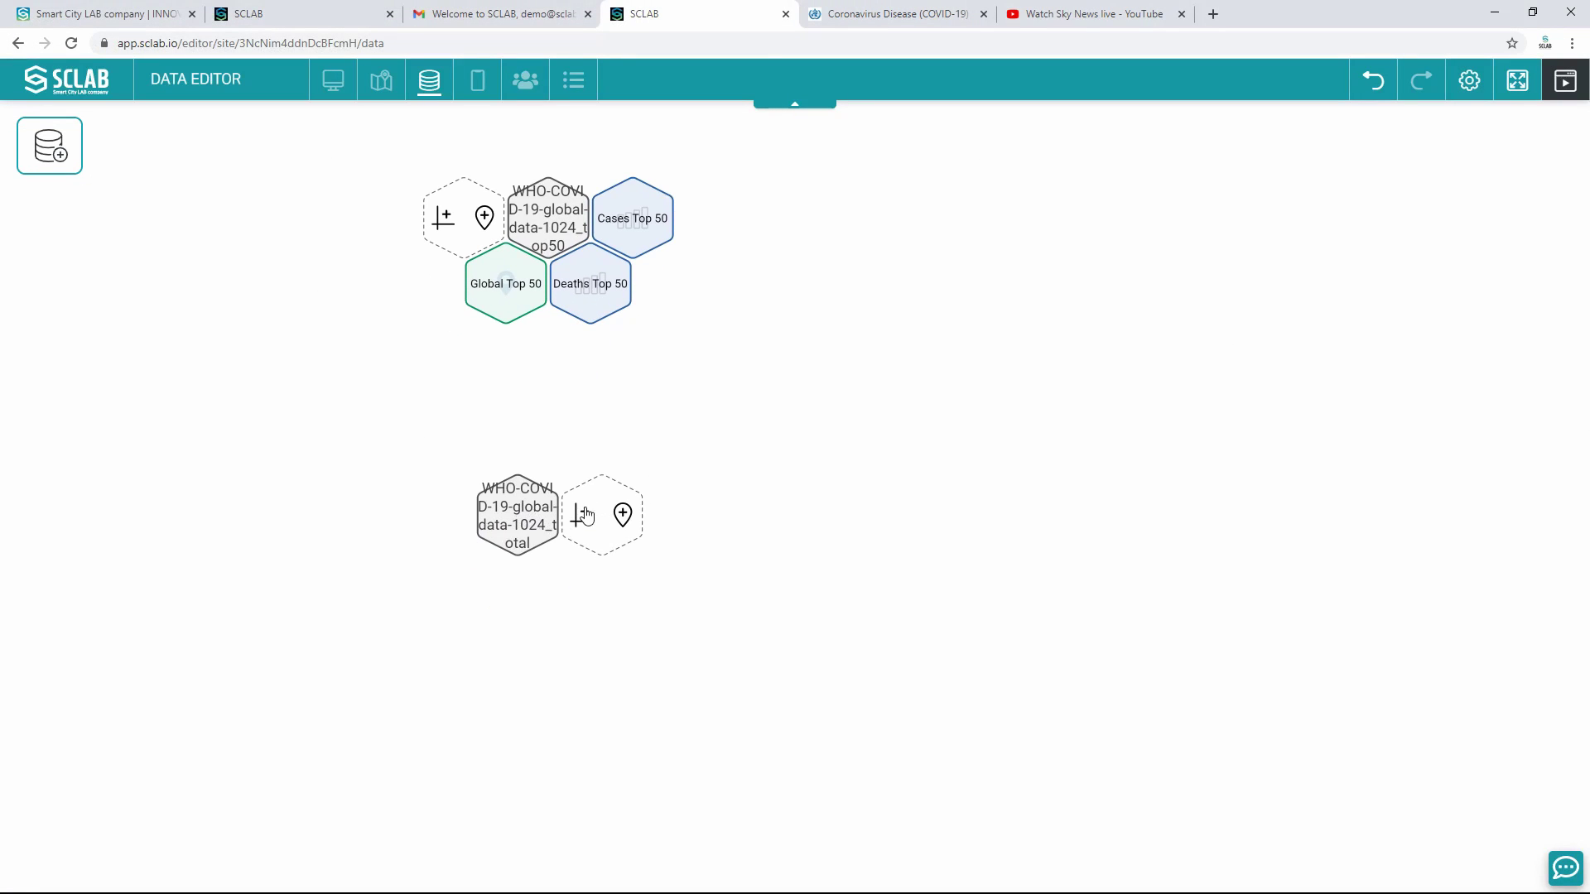
click(584, 515)
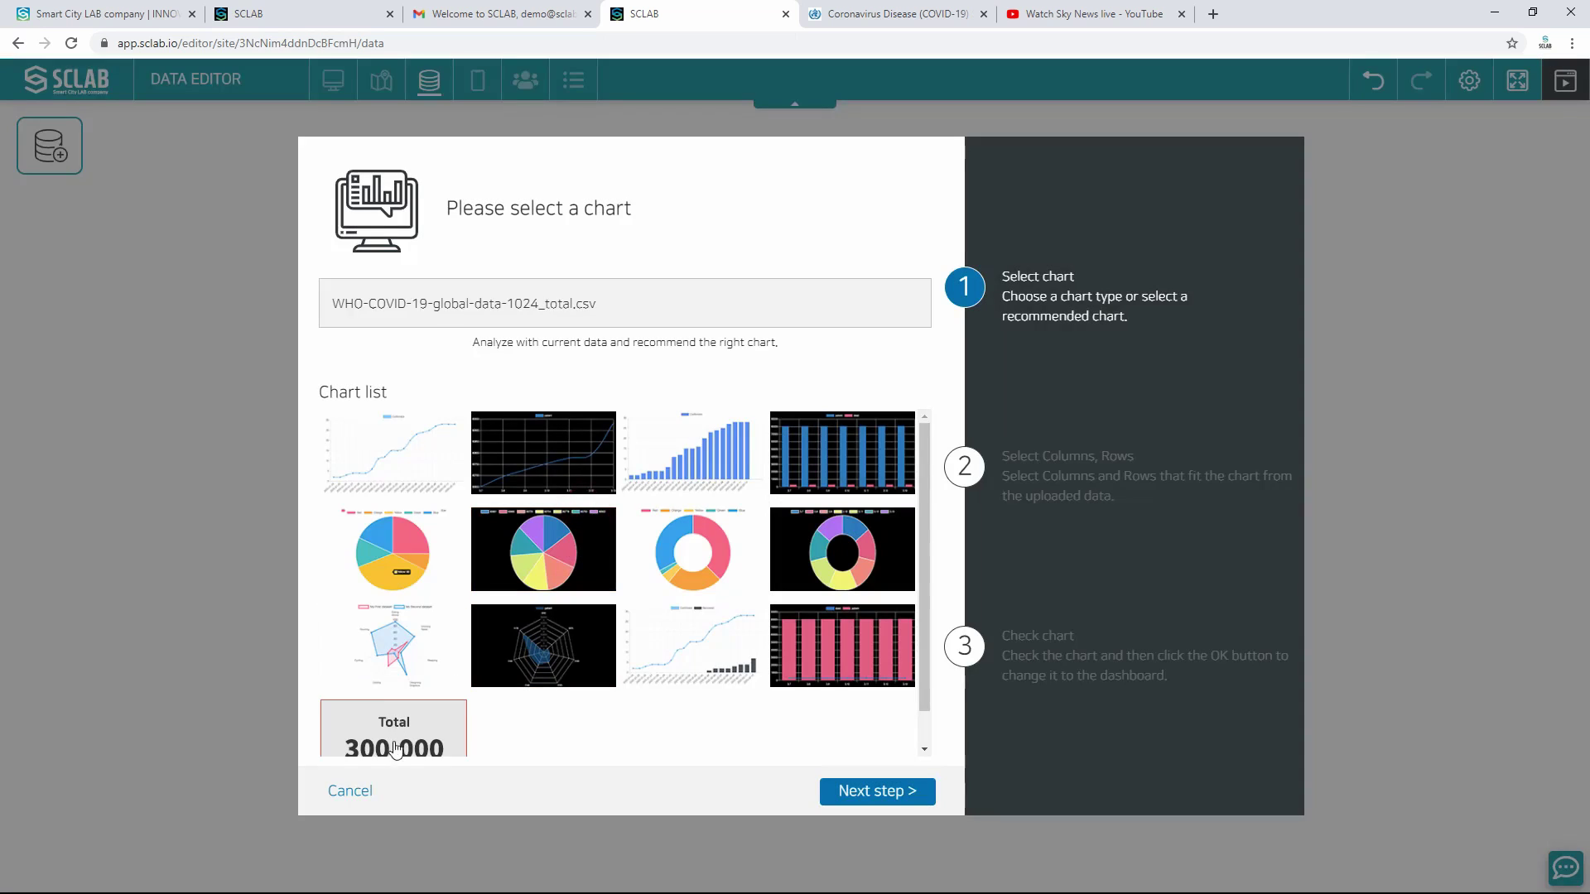
click(856, 795)
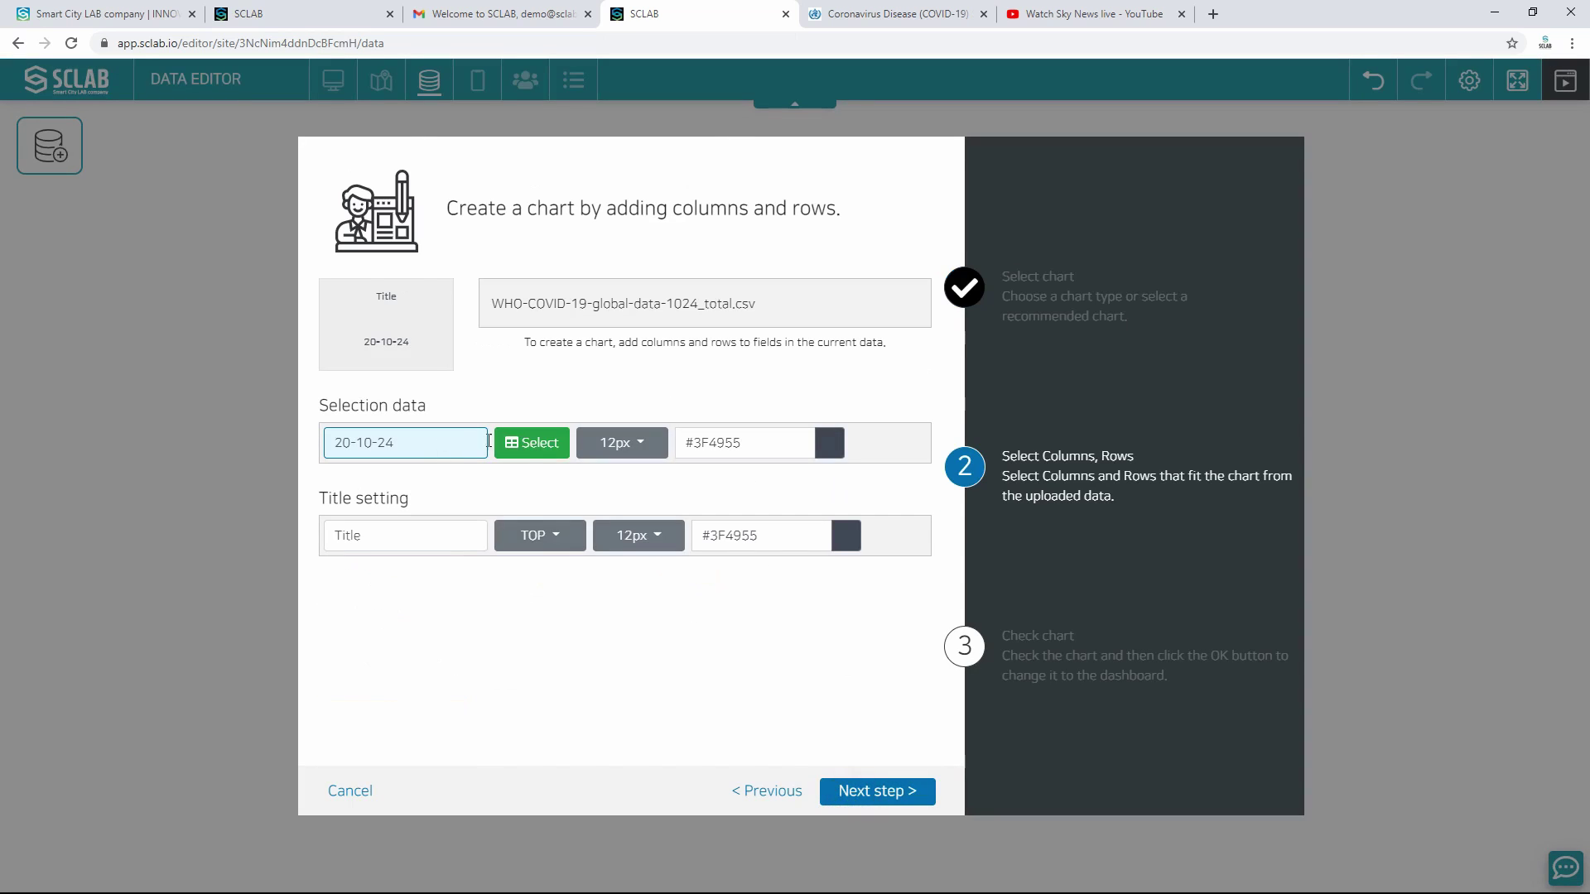
click(535, 447)
scroll(795, 423, down, 20)
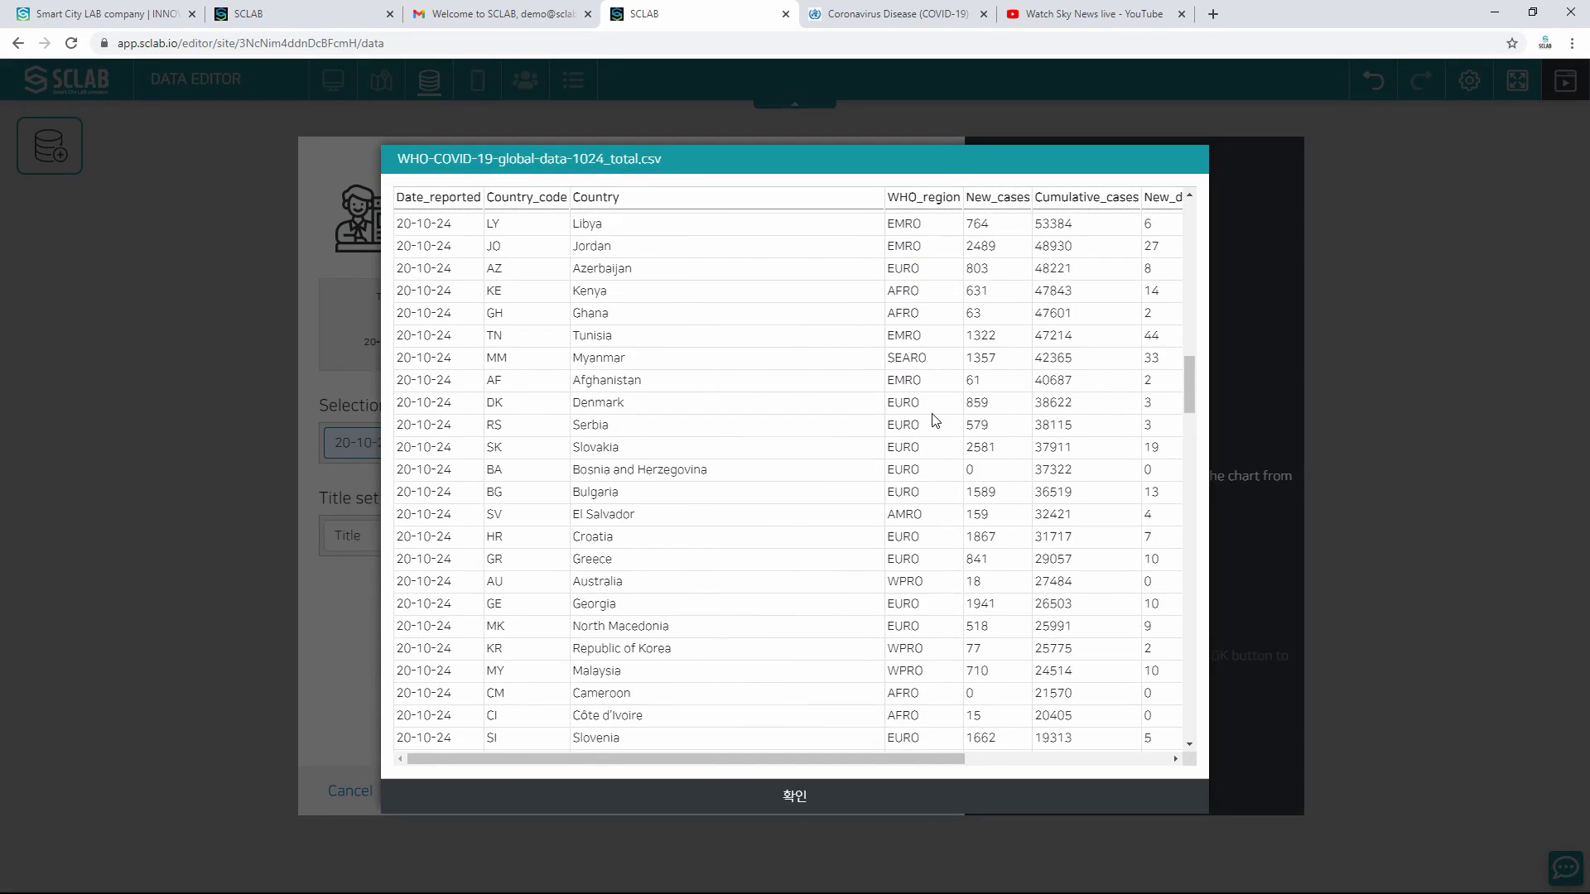
scroll(945, 472, down, 10)
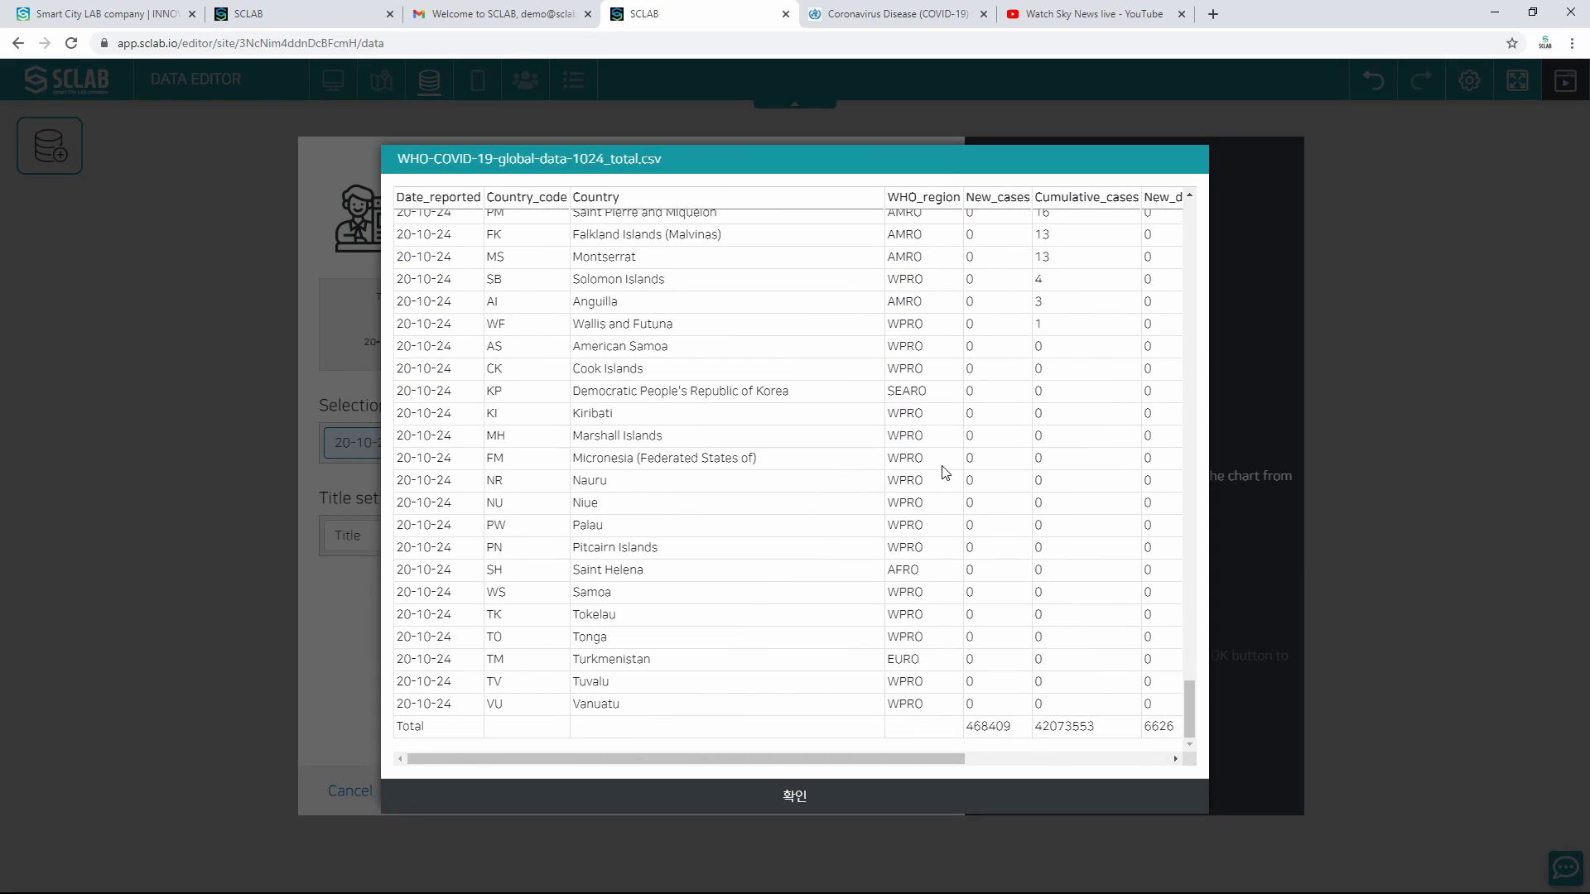
click(990, 726)
click(832, 801)
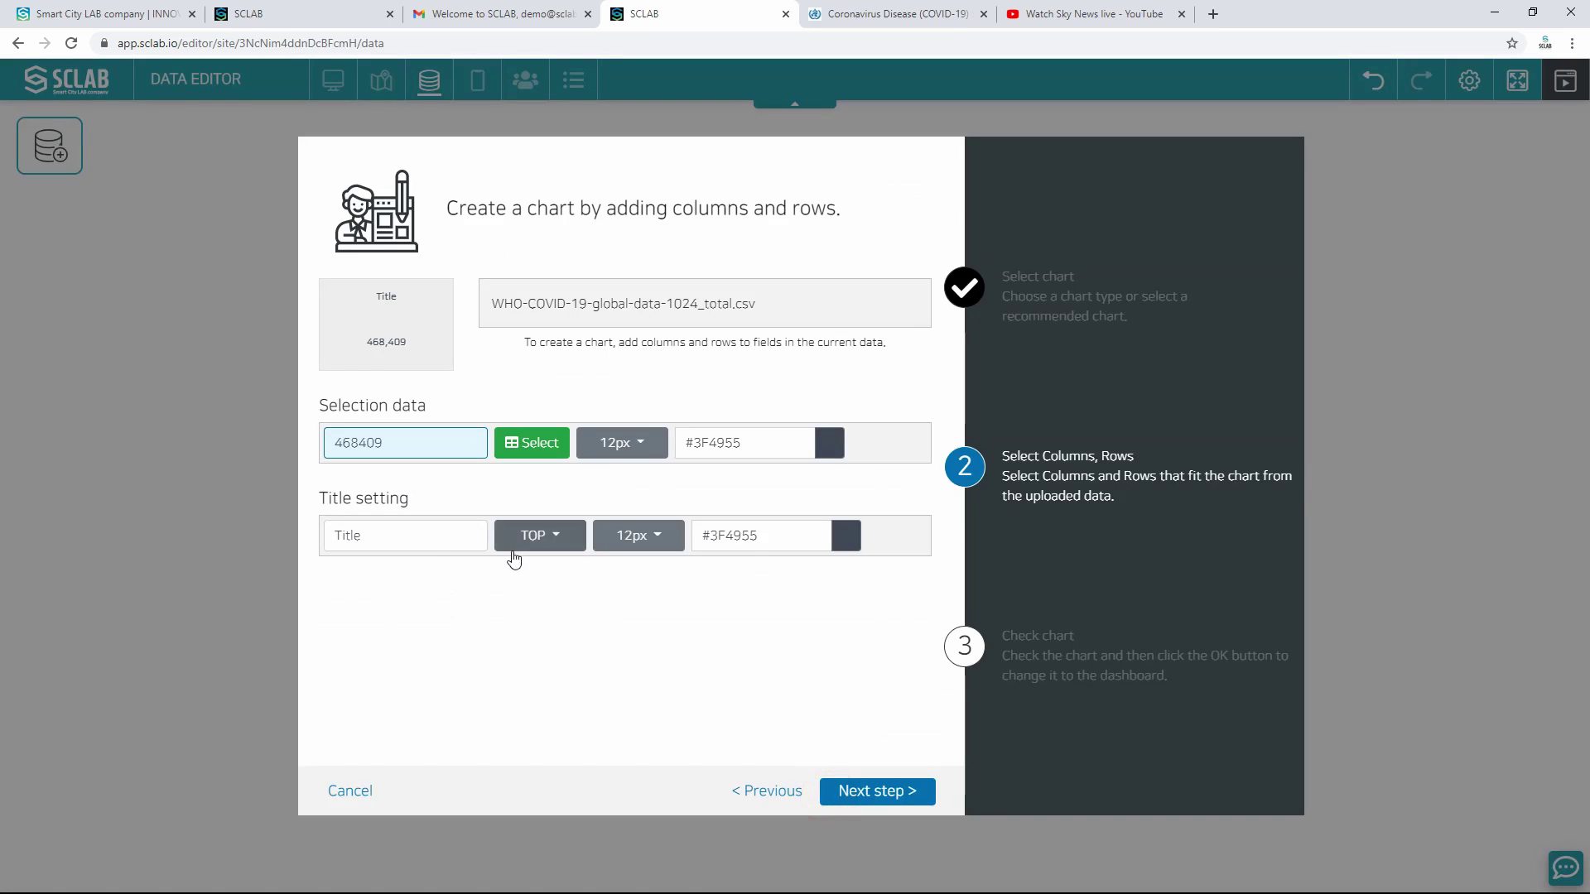
Step: Title the card New Cases with a 40px number and a 20px title
click(439, 537)
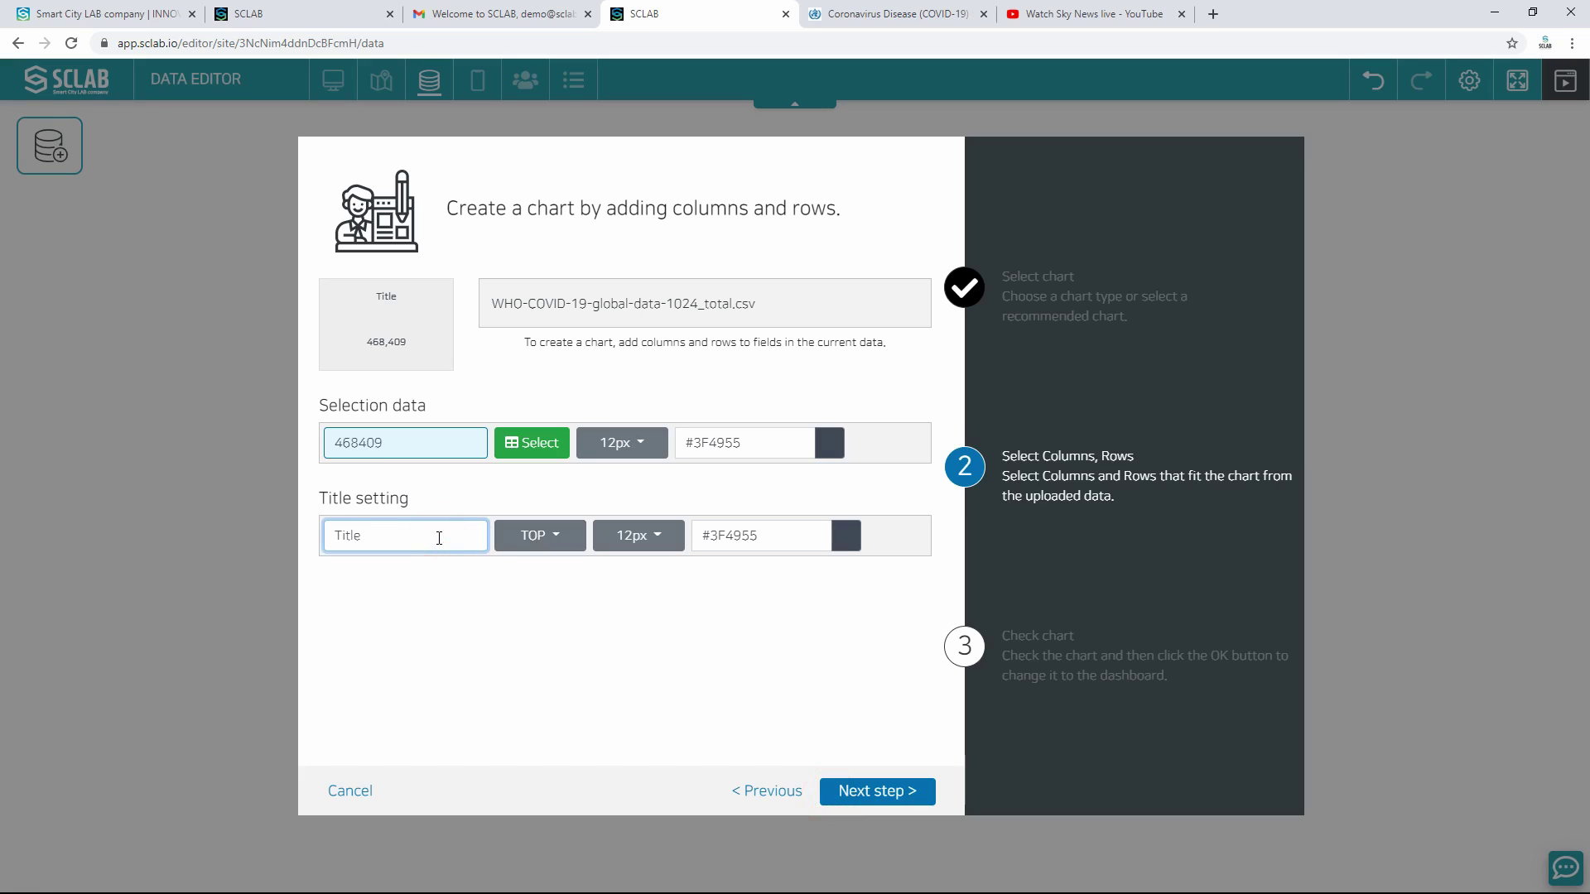
key(BackSpace)
key(BackSpace)
key(BackSpace)
text(New)
text( C)
text(a)
text(sea)
text(s)
click(635, 457)
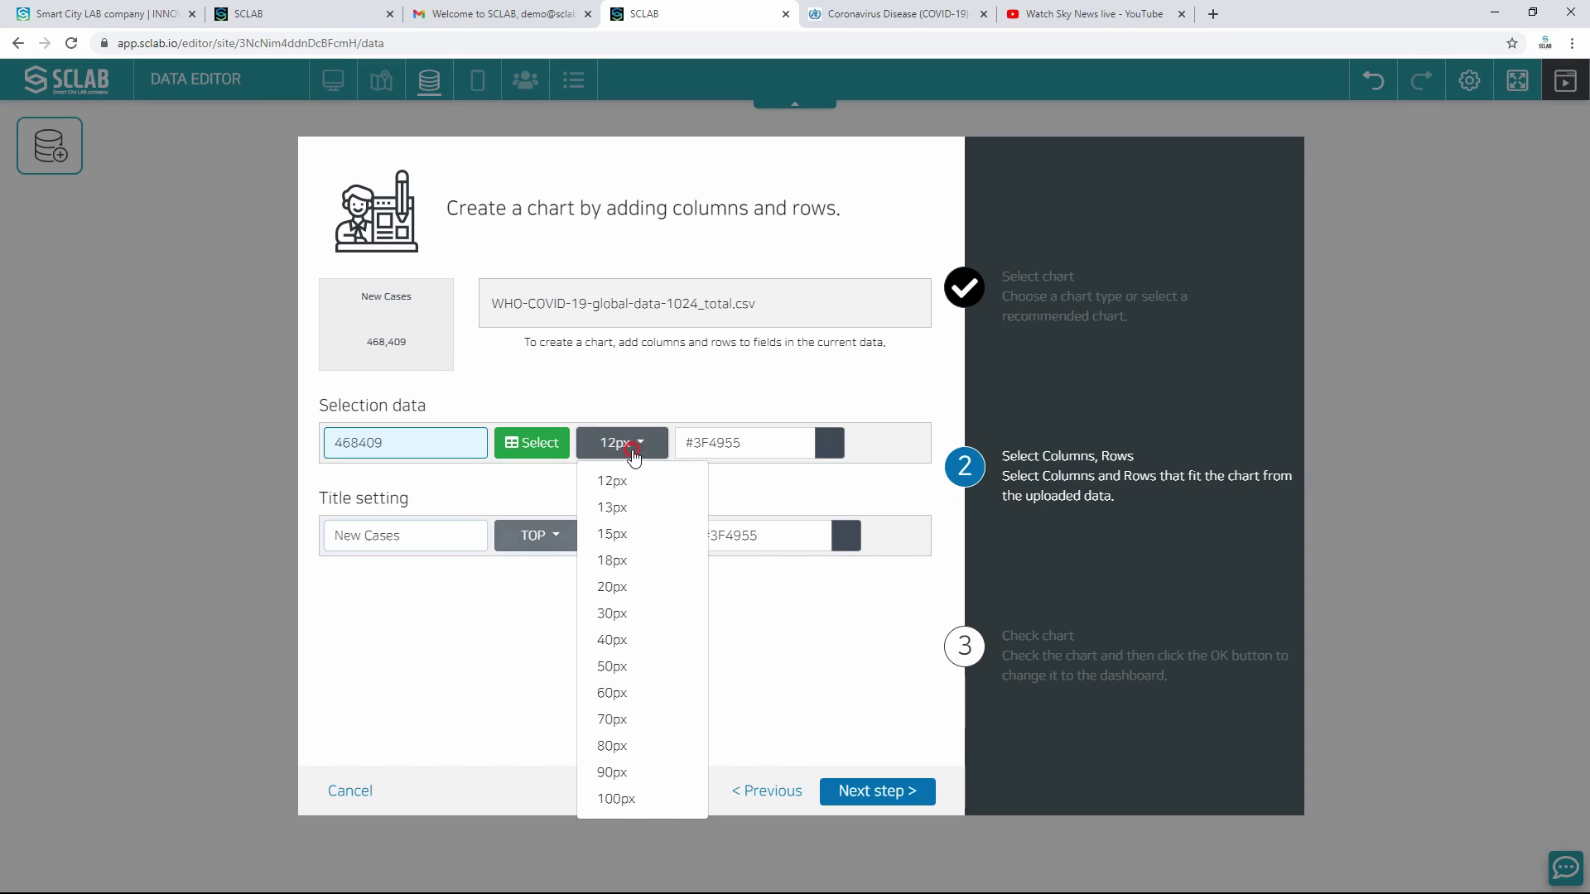
click(621, 641)
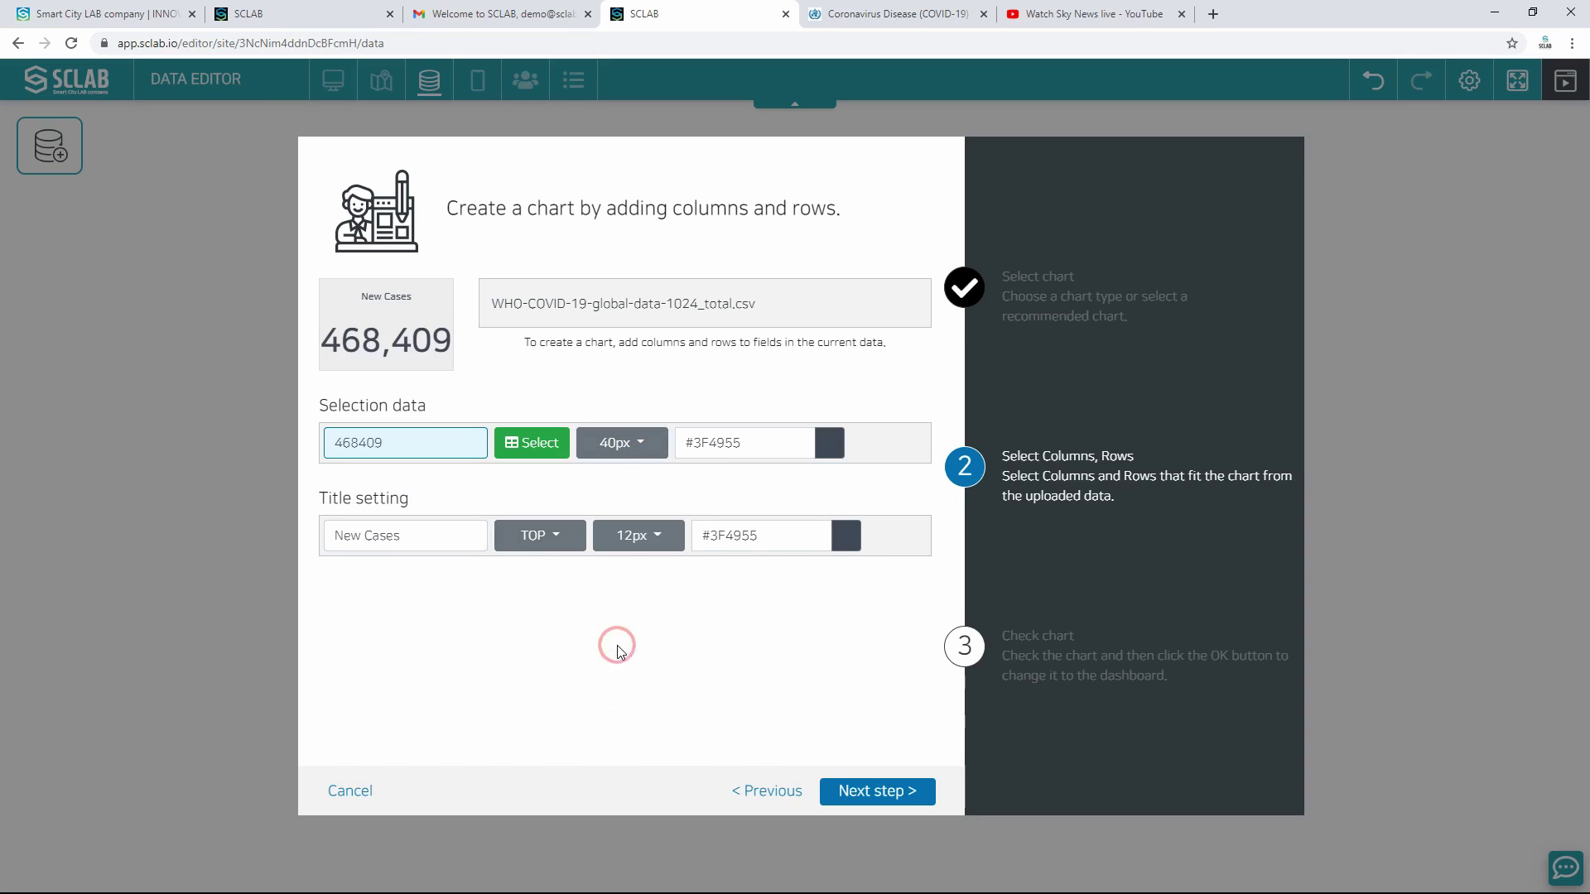
click(638, 536)
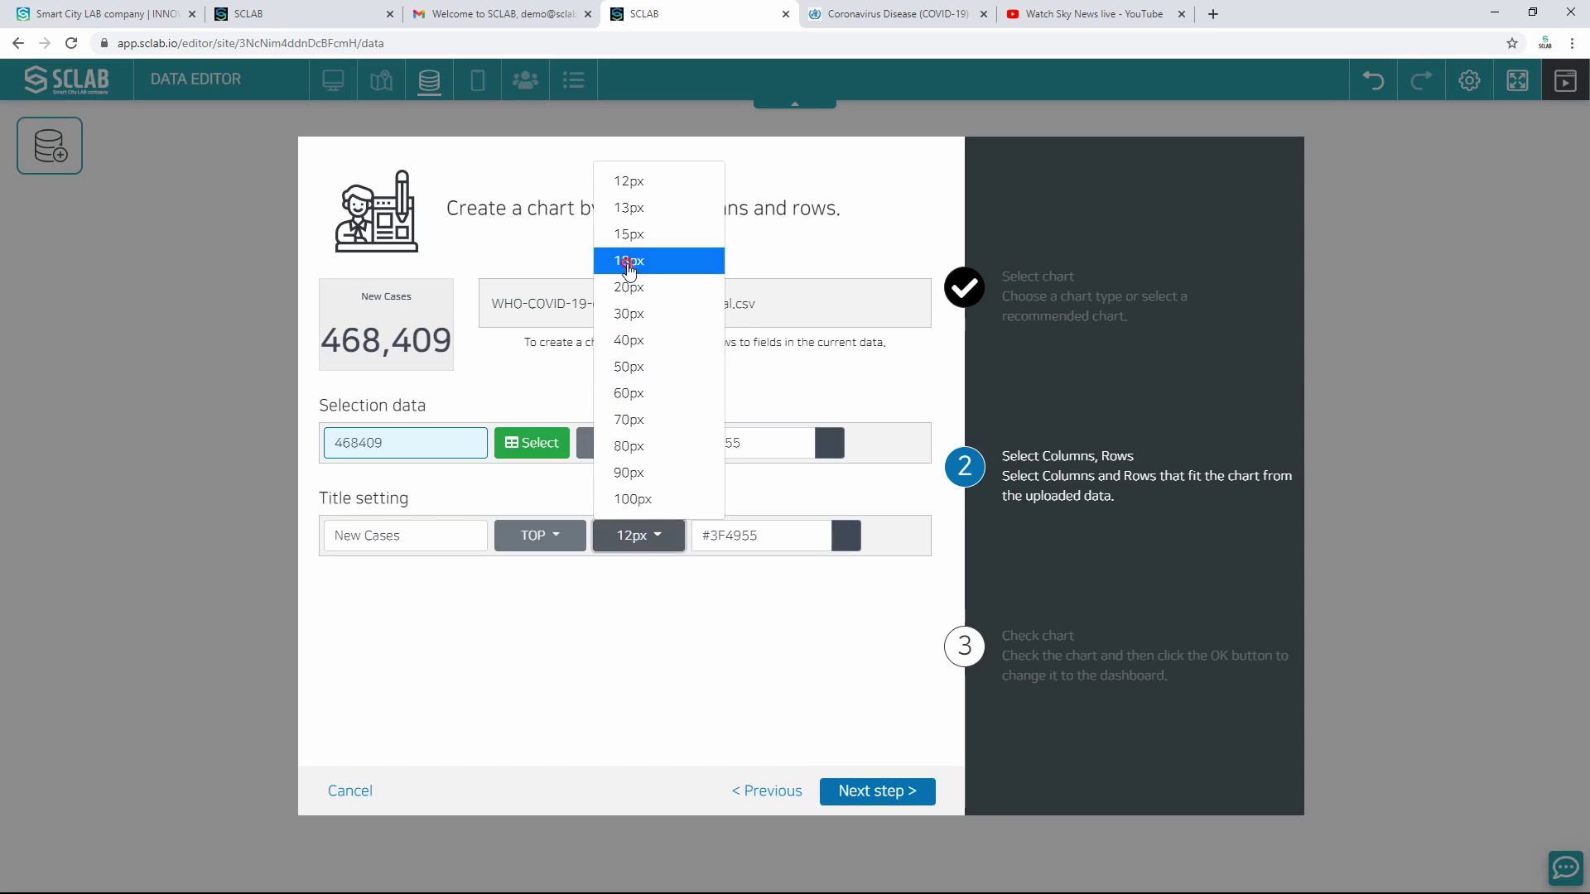
click(625, 261)
click(643, 536)
click(639, 284)
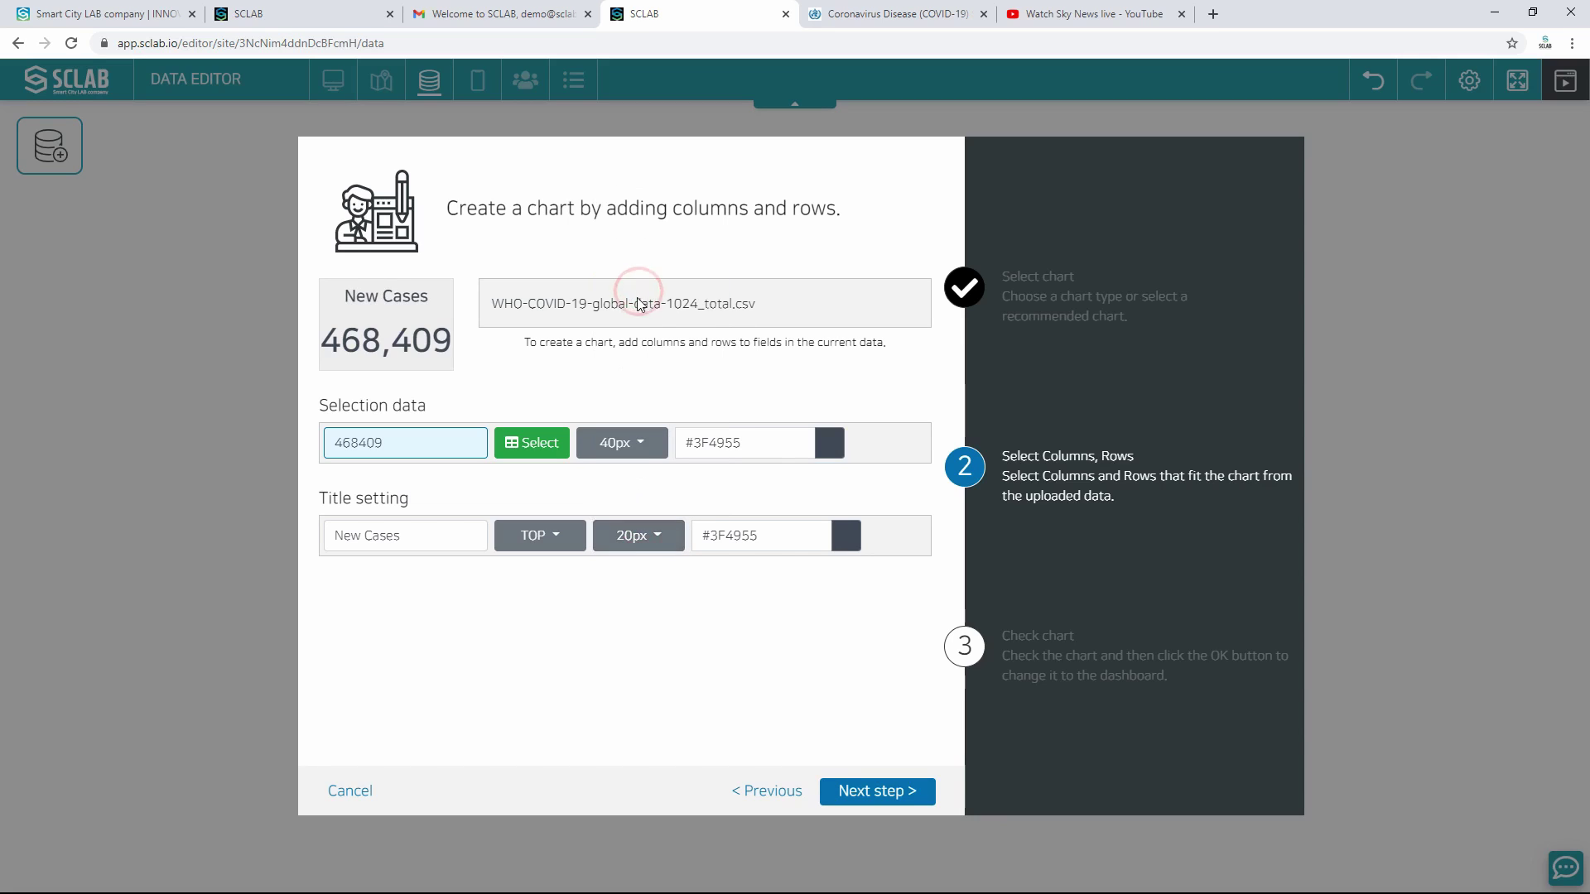
Step: Name the chart New Cases and save it
click(873, 793)
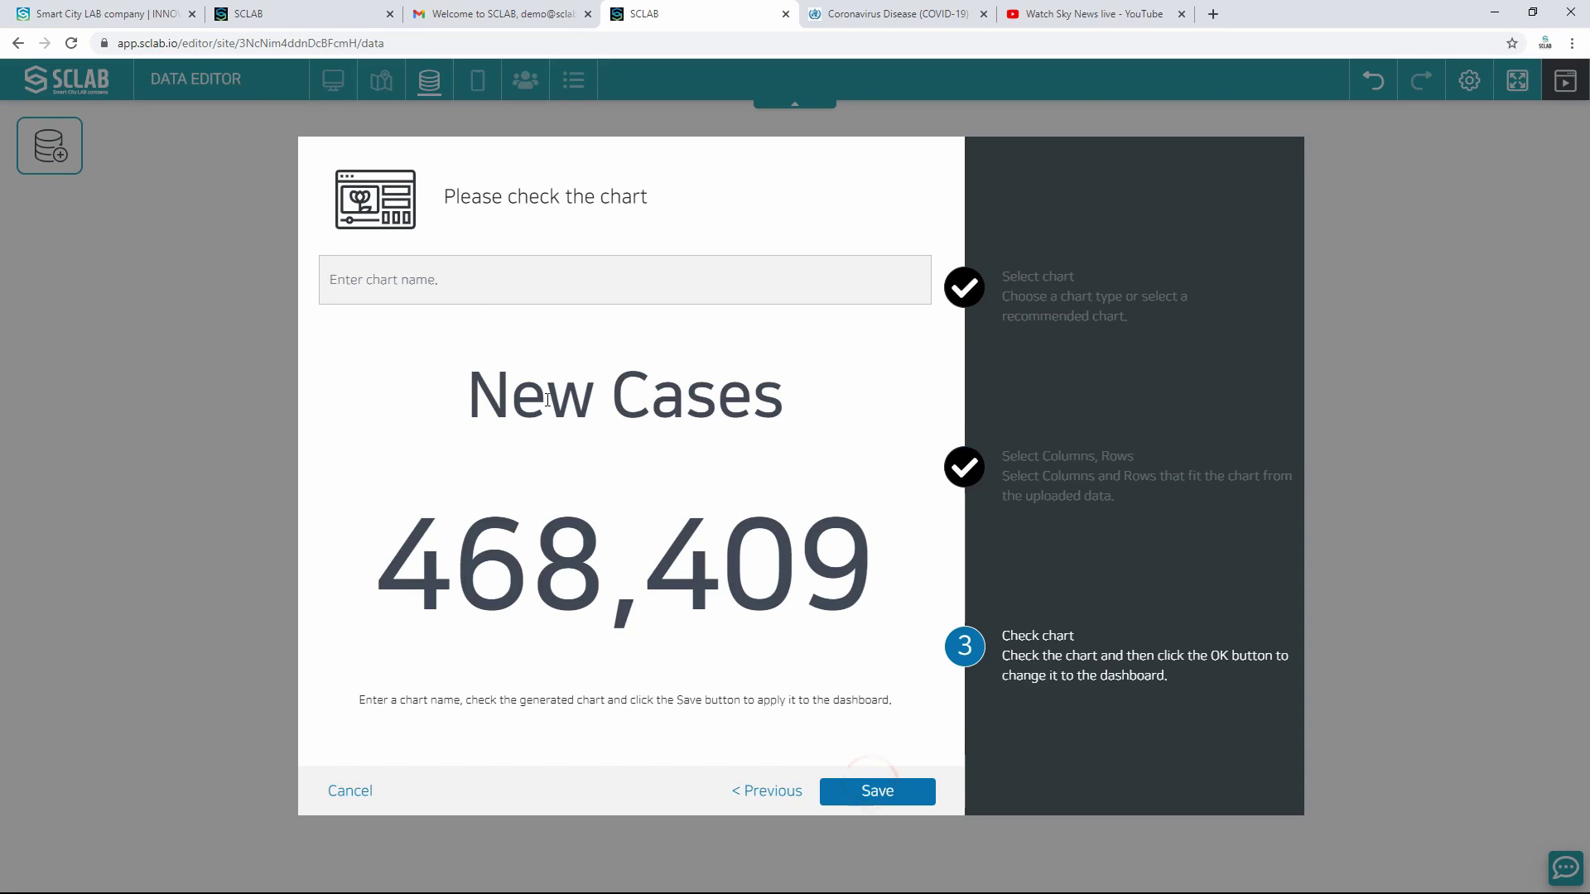
click(474, 285)
text(New Ca)
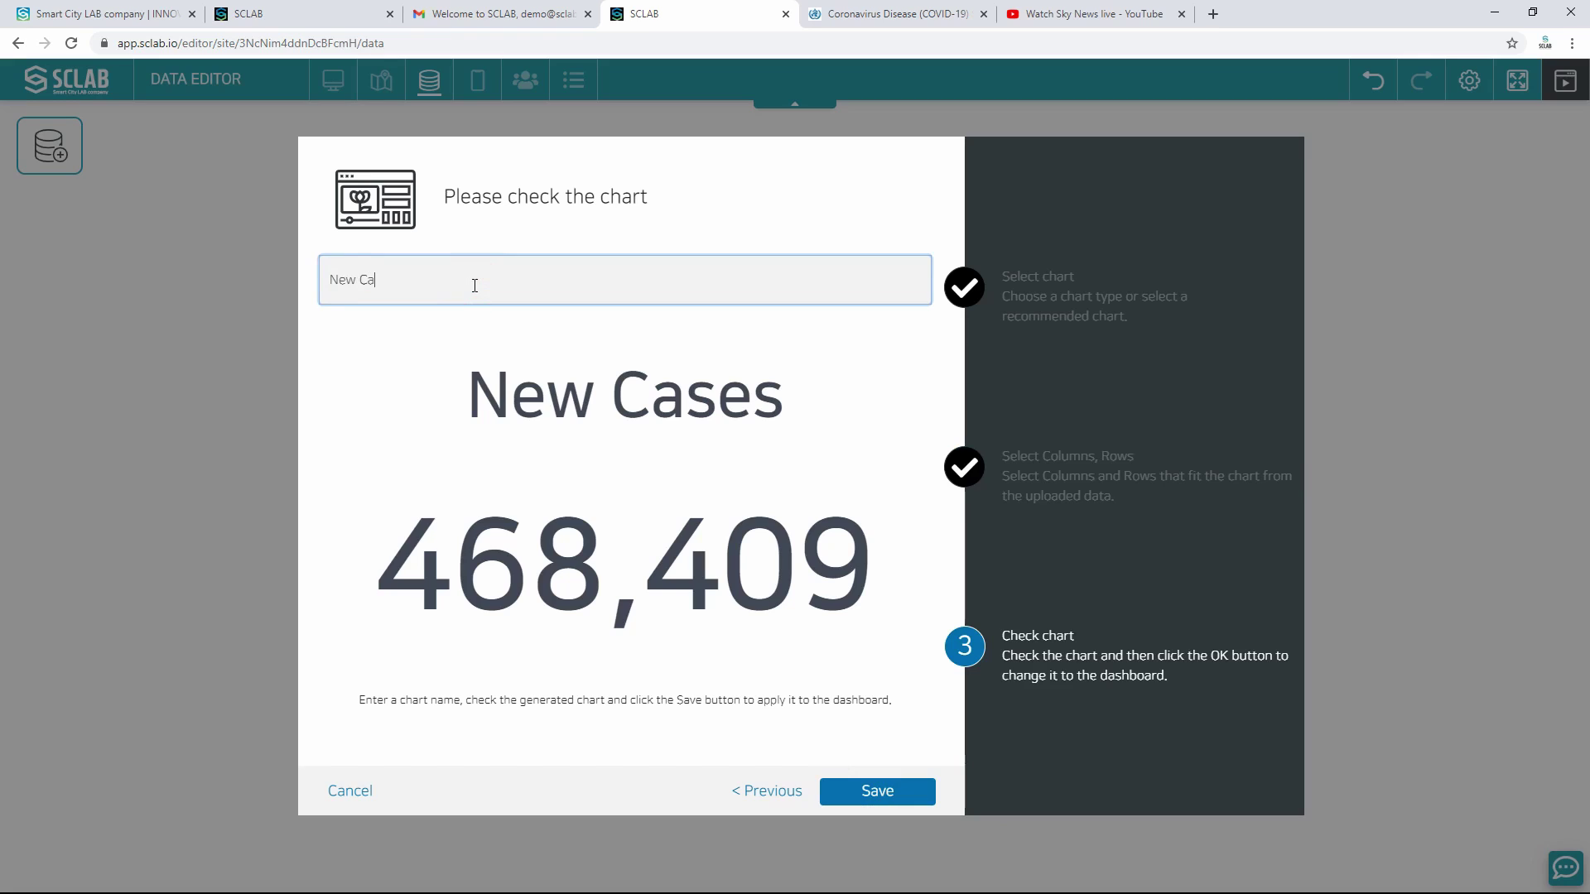
text(ses)
click(880, 792)
click(539, 582)
Step: Create a Total chart showing the New_deaths total of 6626
click(419, 725)
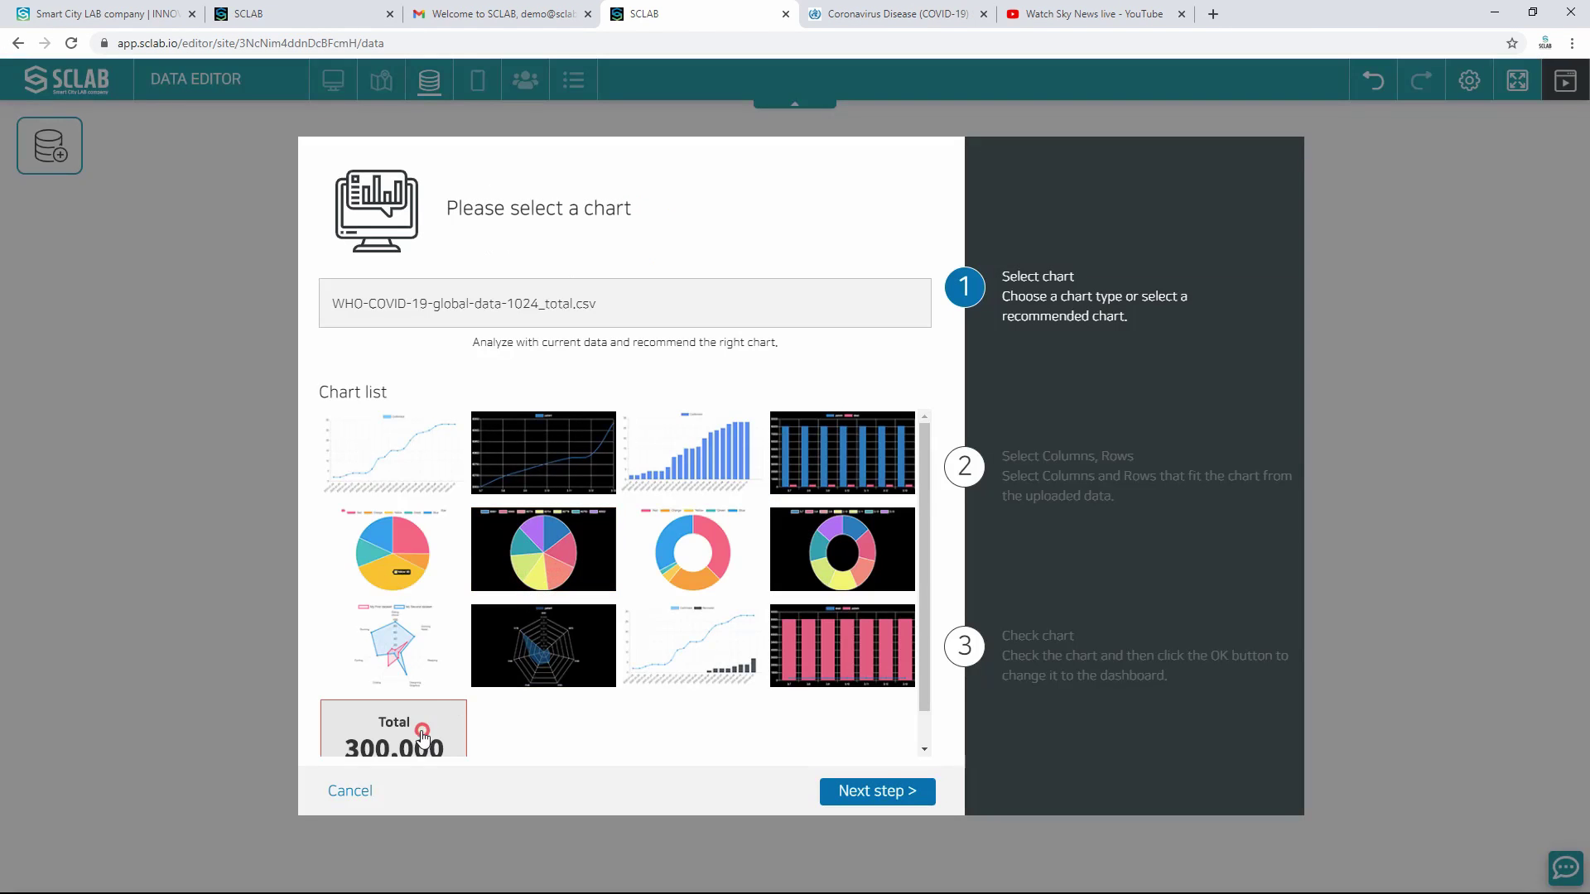
click(883, 789)
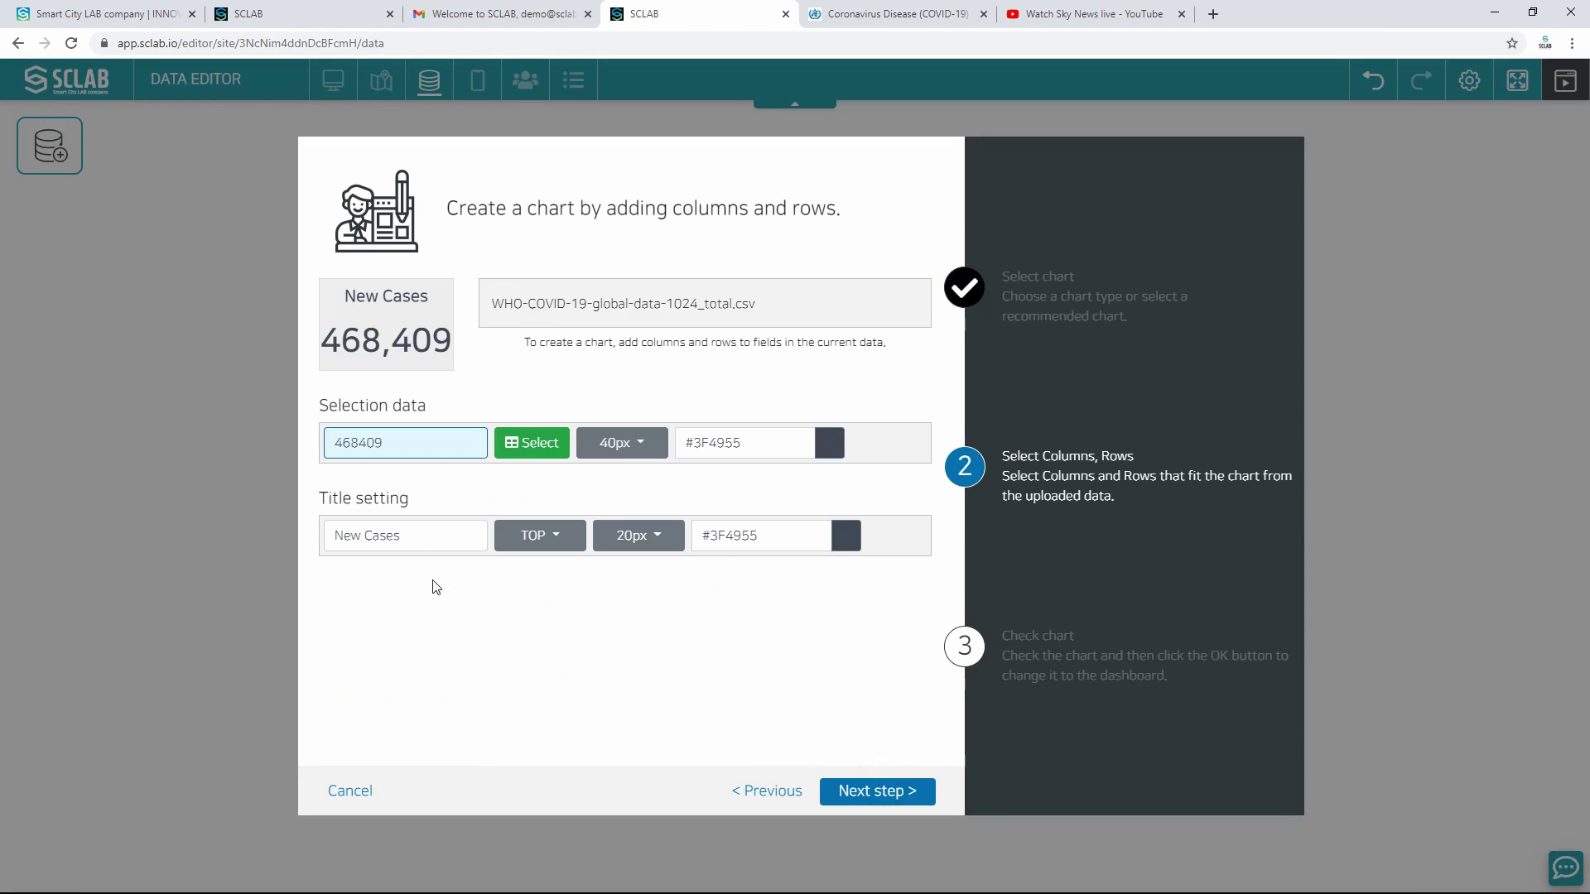
click(520, 445)
scroll(1003, 501, down, 20)
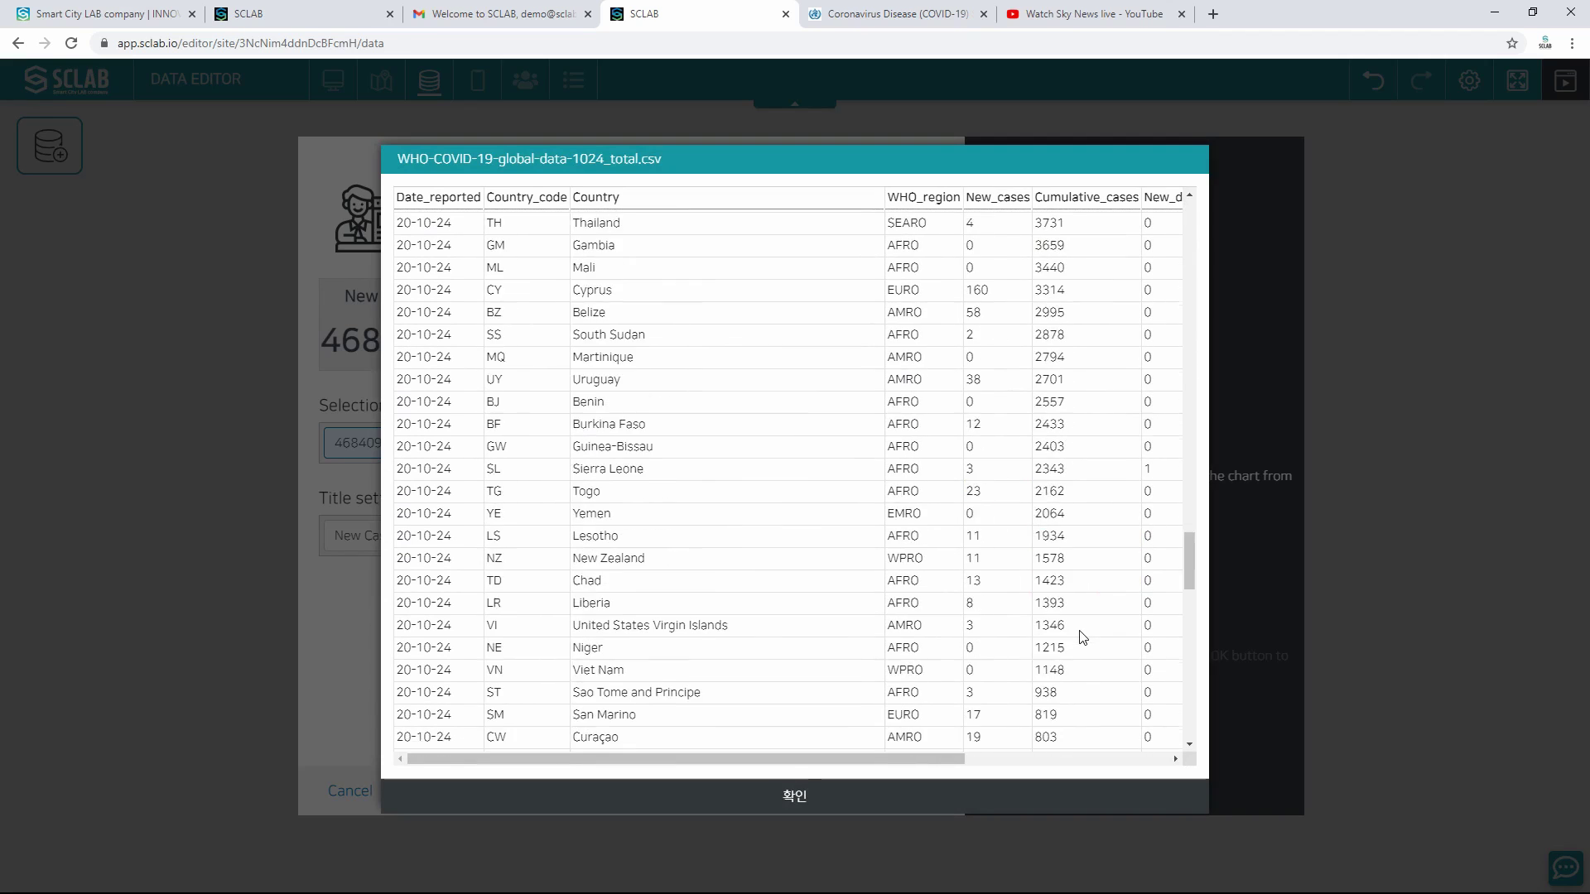
drag(930, 756, 1076, 754)
scroll(1051, 649, down, 5)
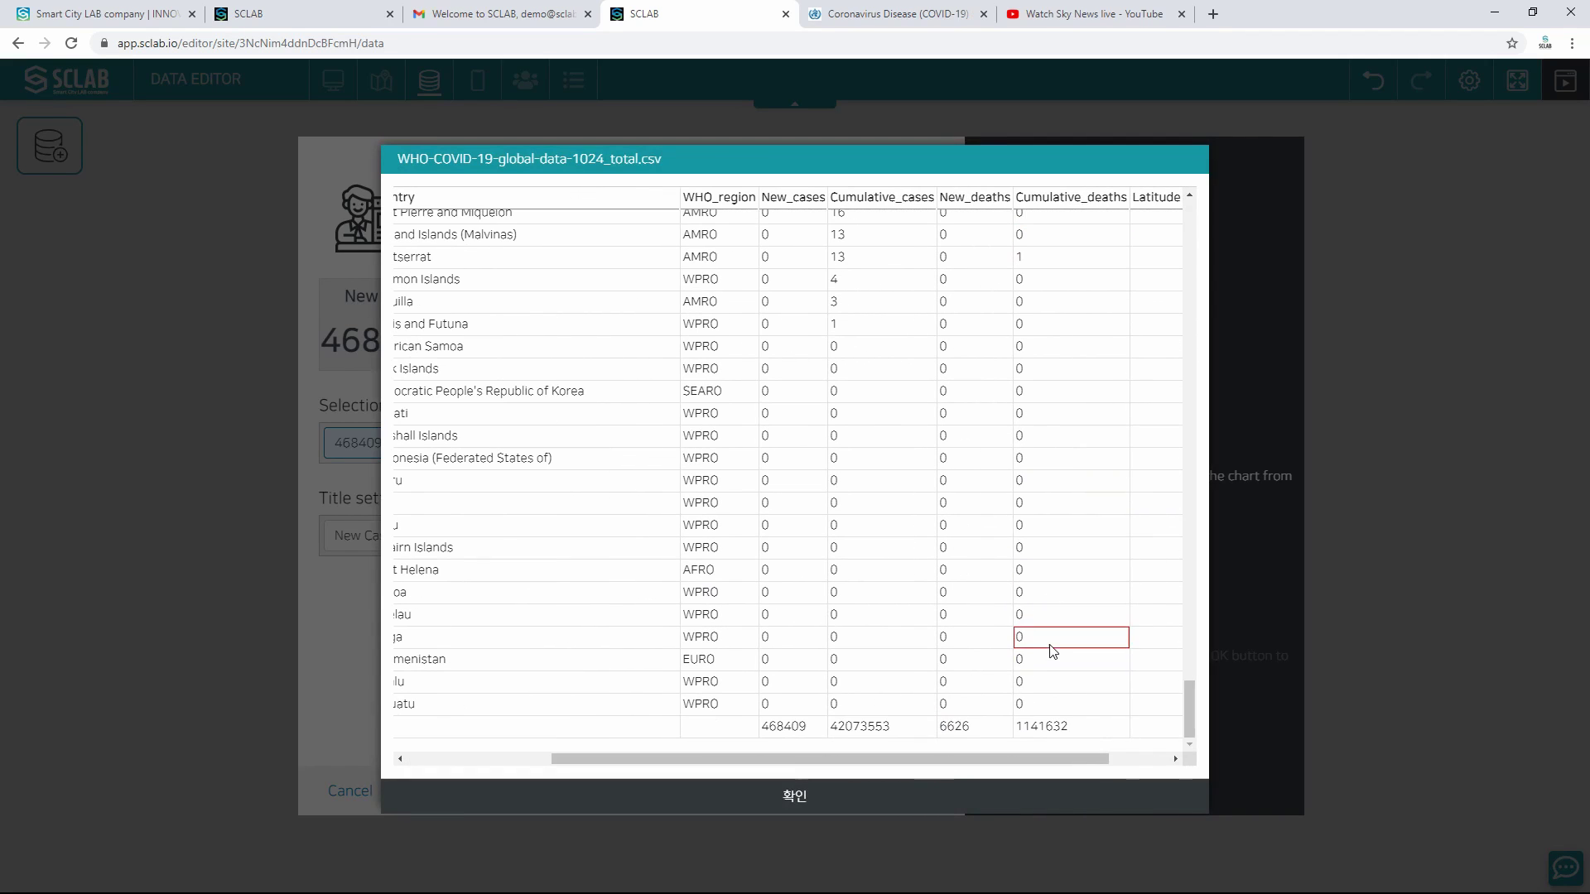
click(961, 726)
click(903, 794)
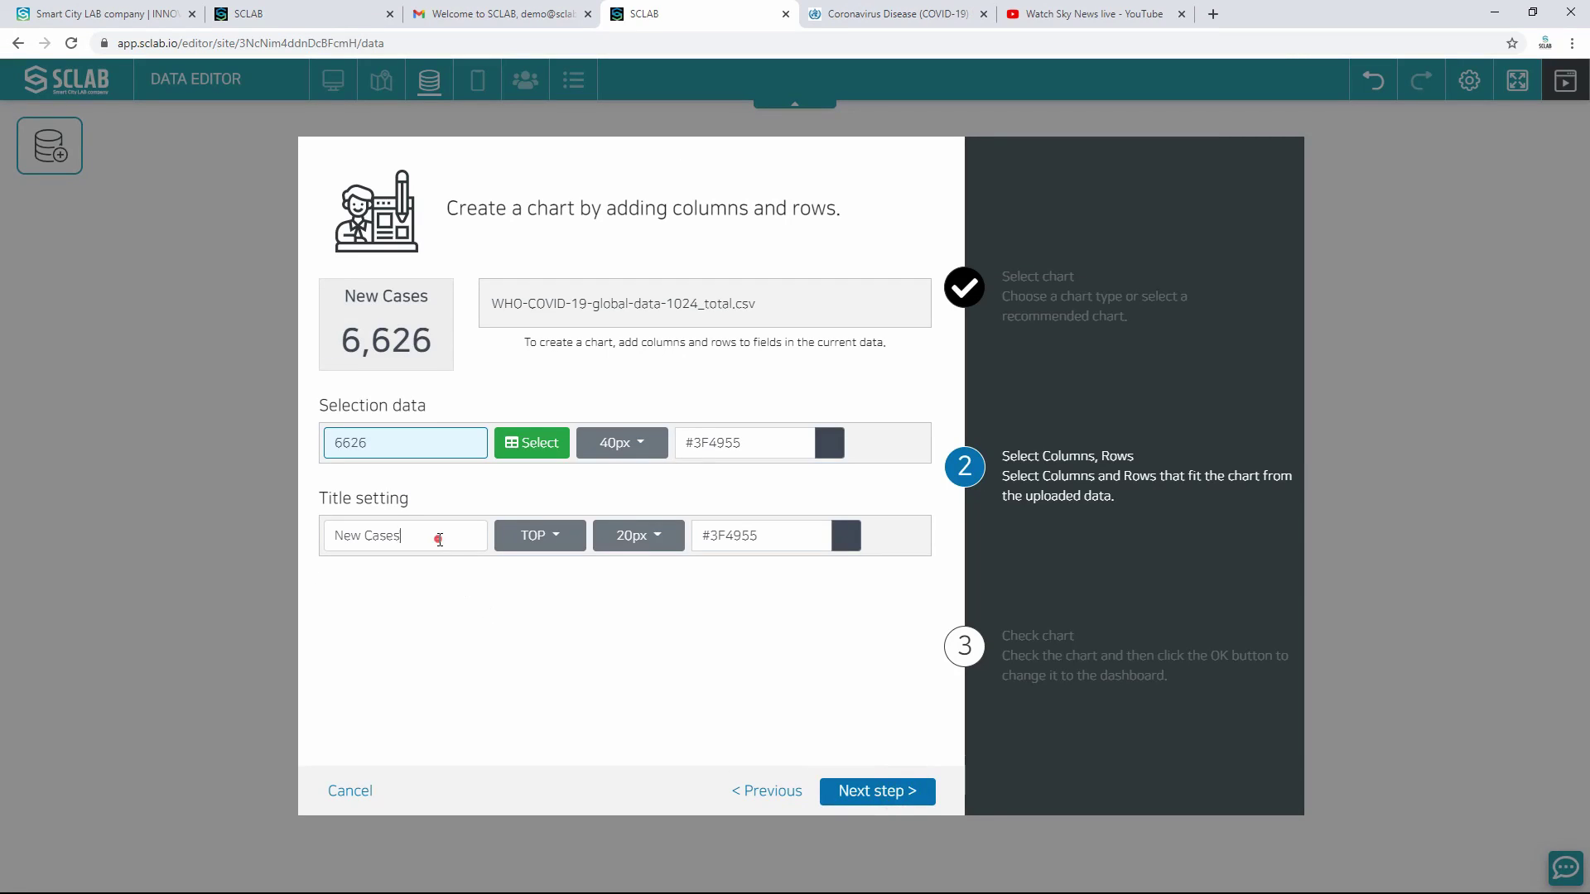
Step: Retitle the card New Deaths and keep the number size at 40px
click(439, 539)
double_click(415, 529)
text(D)
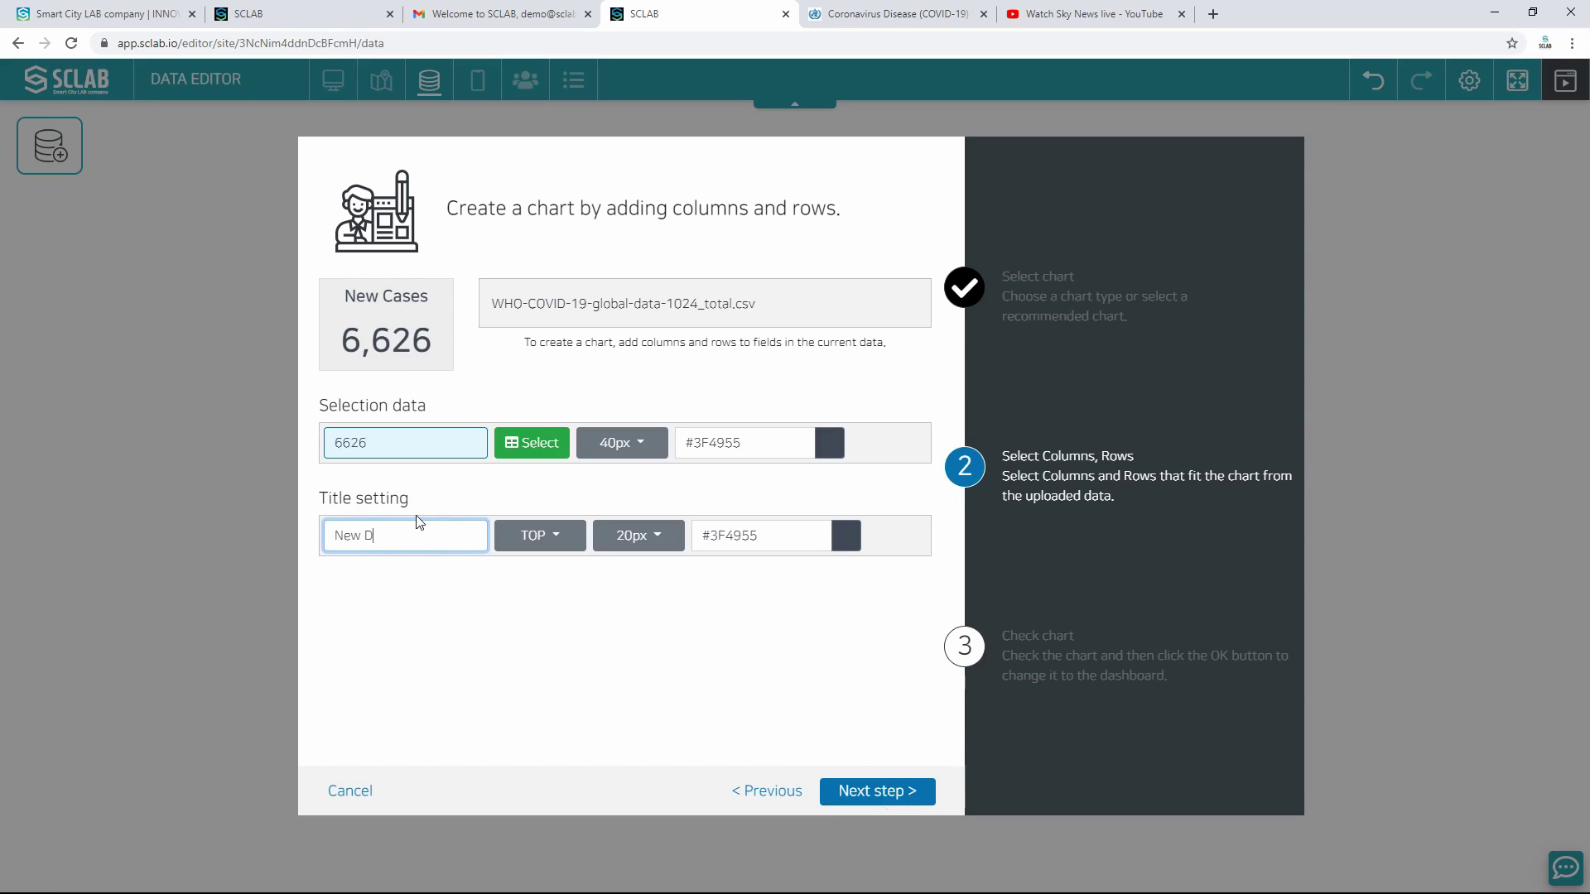
text(eaths)
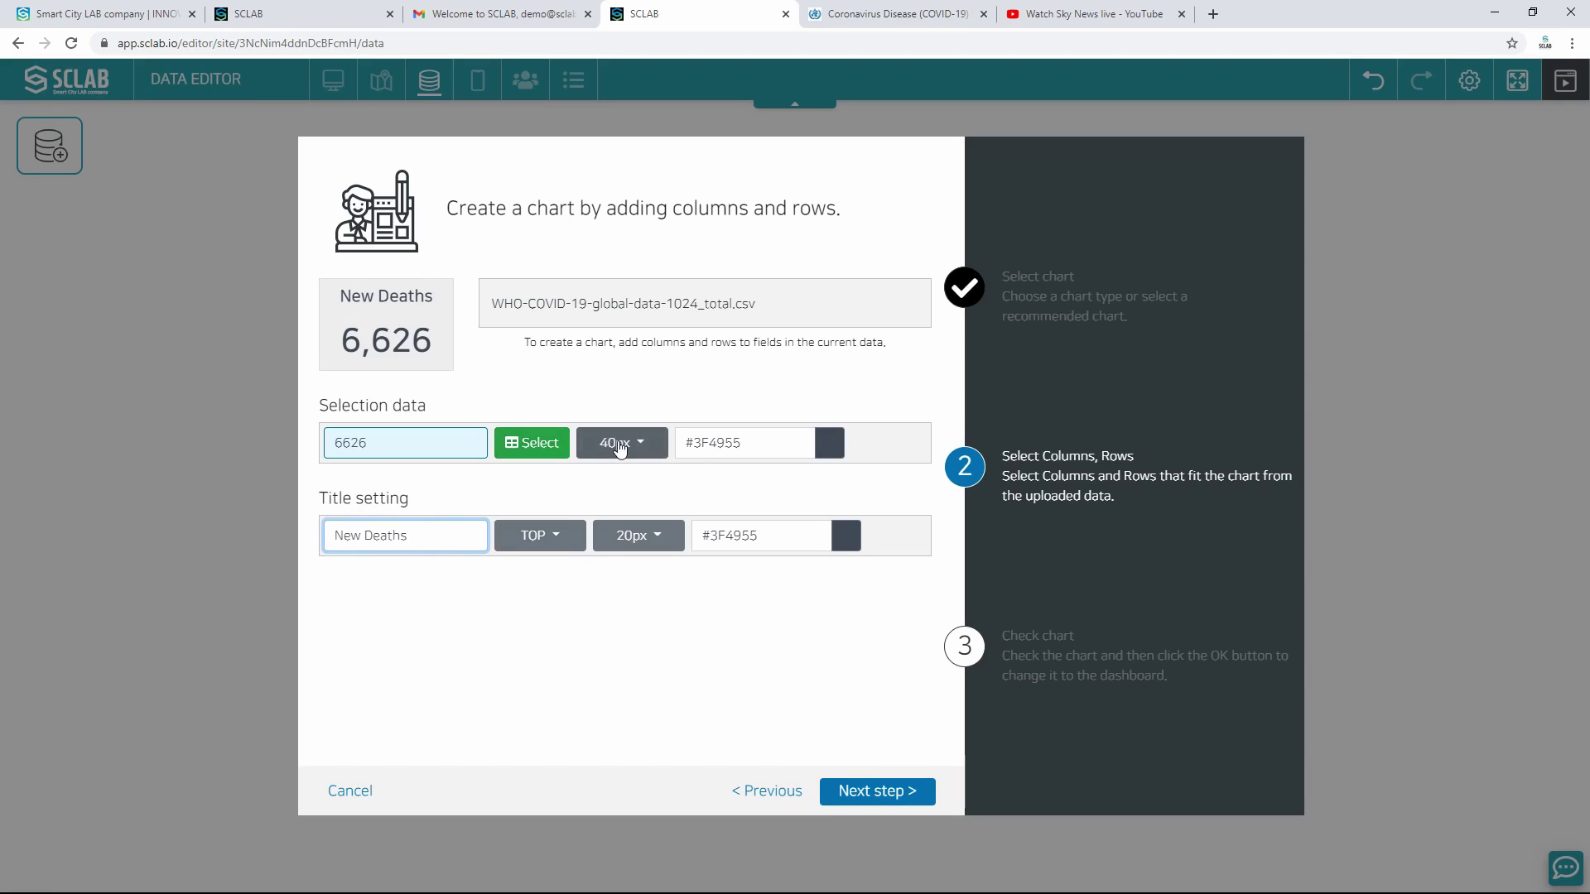
click(619, 447)
click(616, 665)
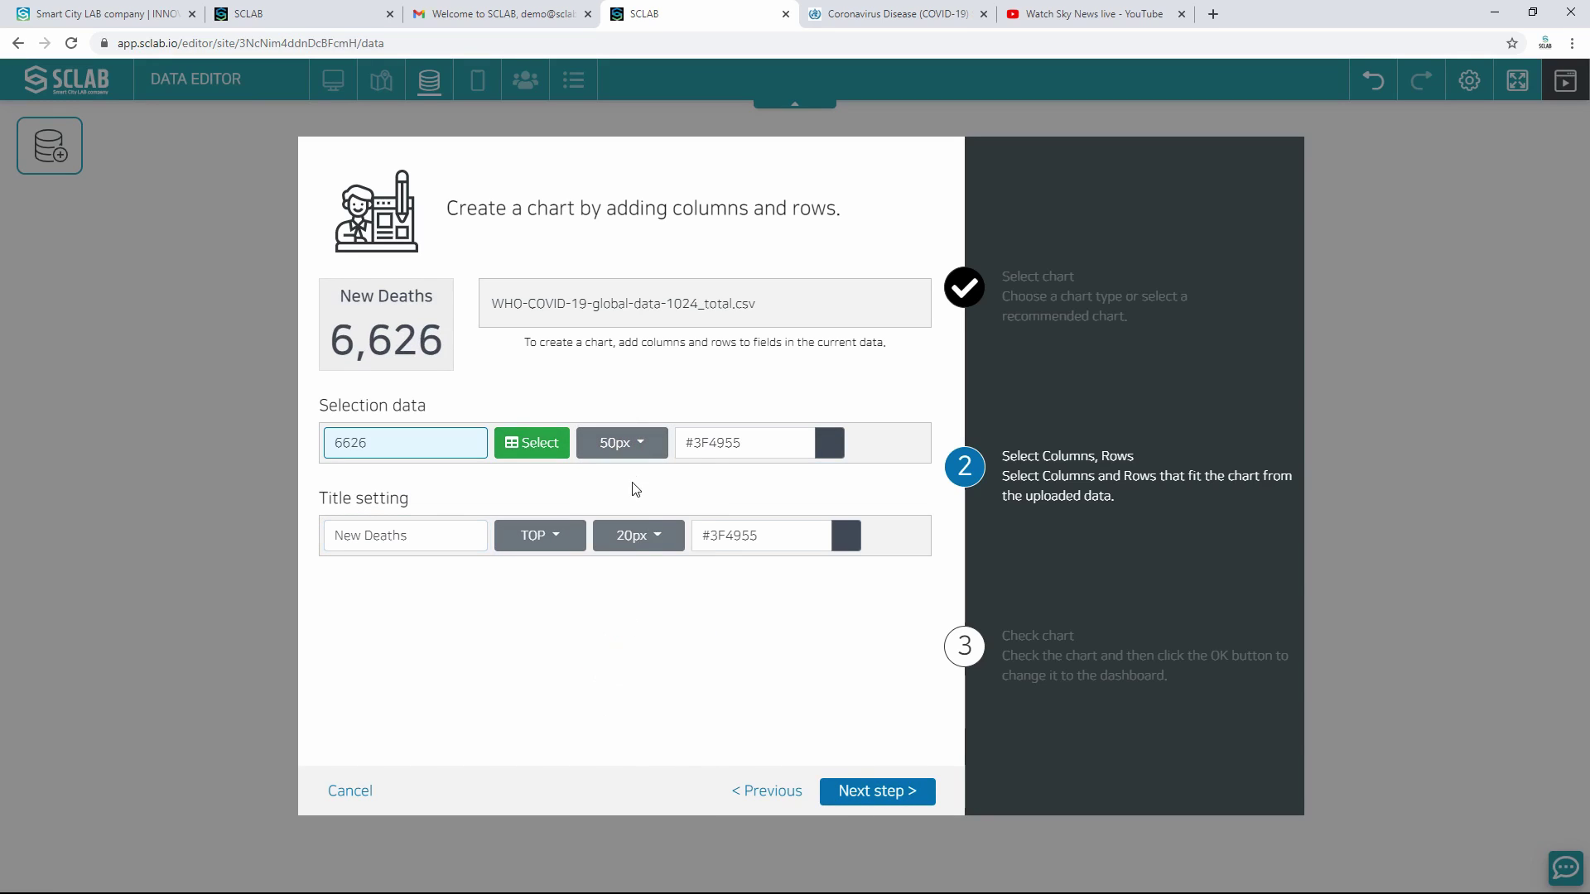
click(623, 443)
click(621, 639)
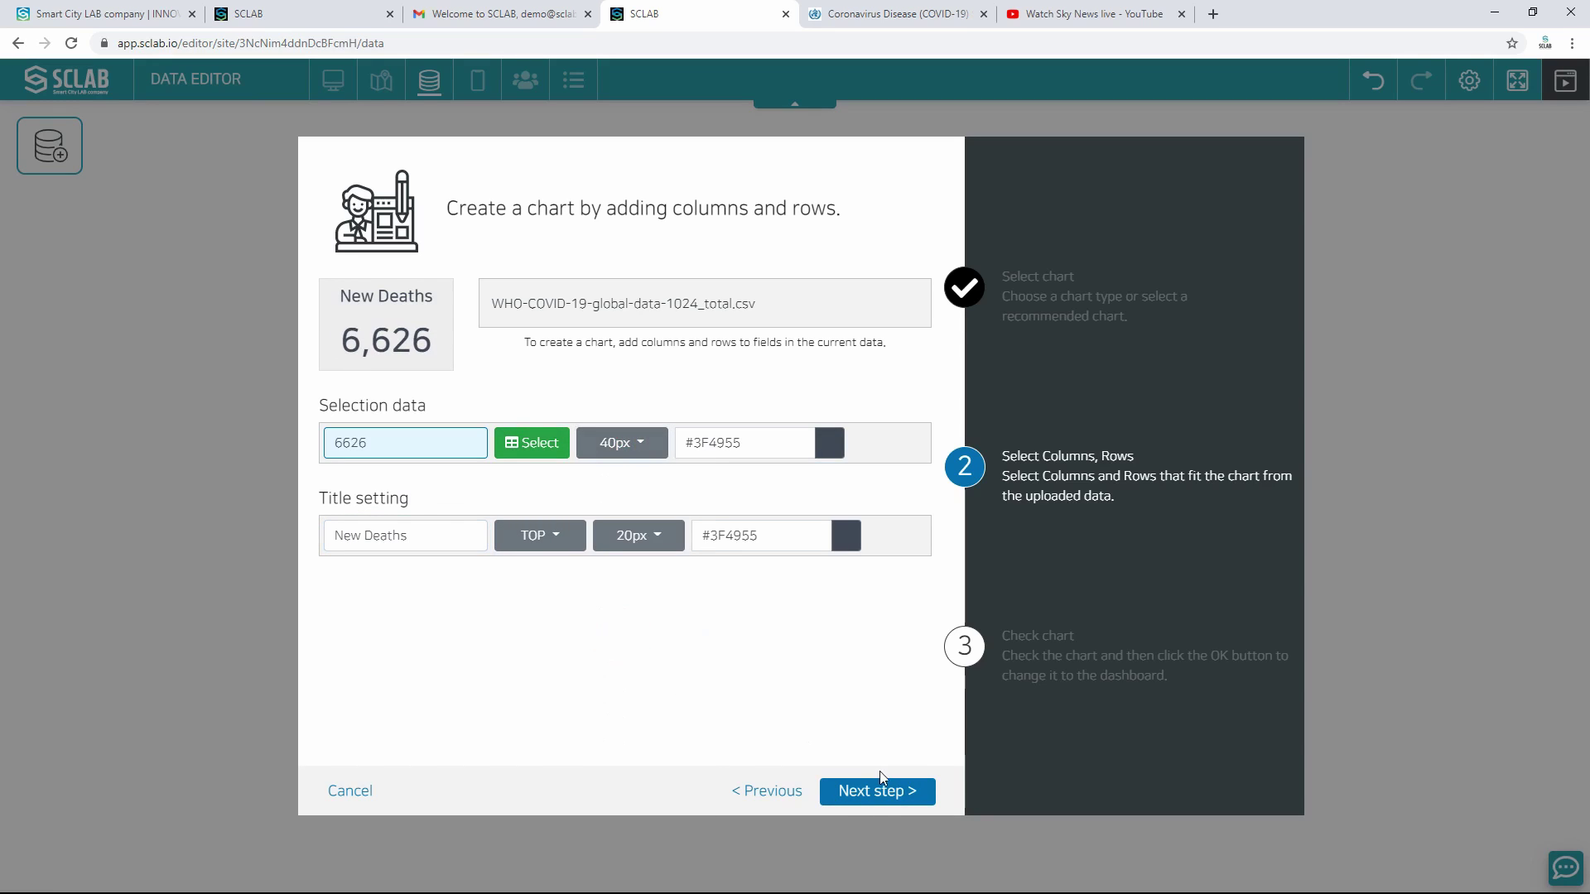
Step: Name the chart New Deaths and save it
click(883, 793)
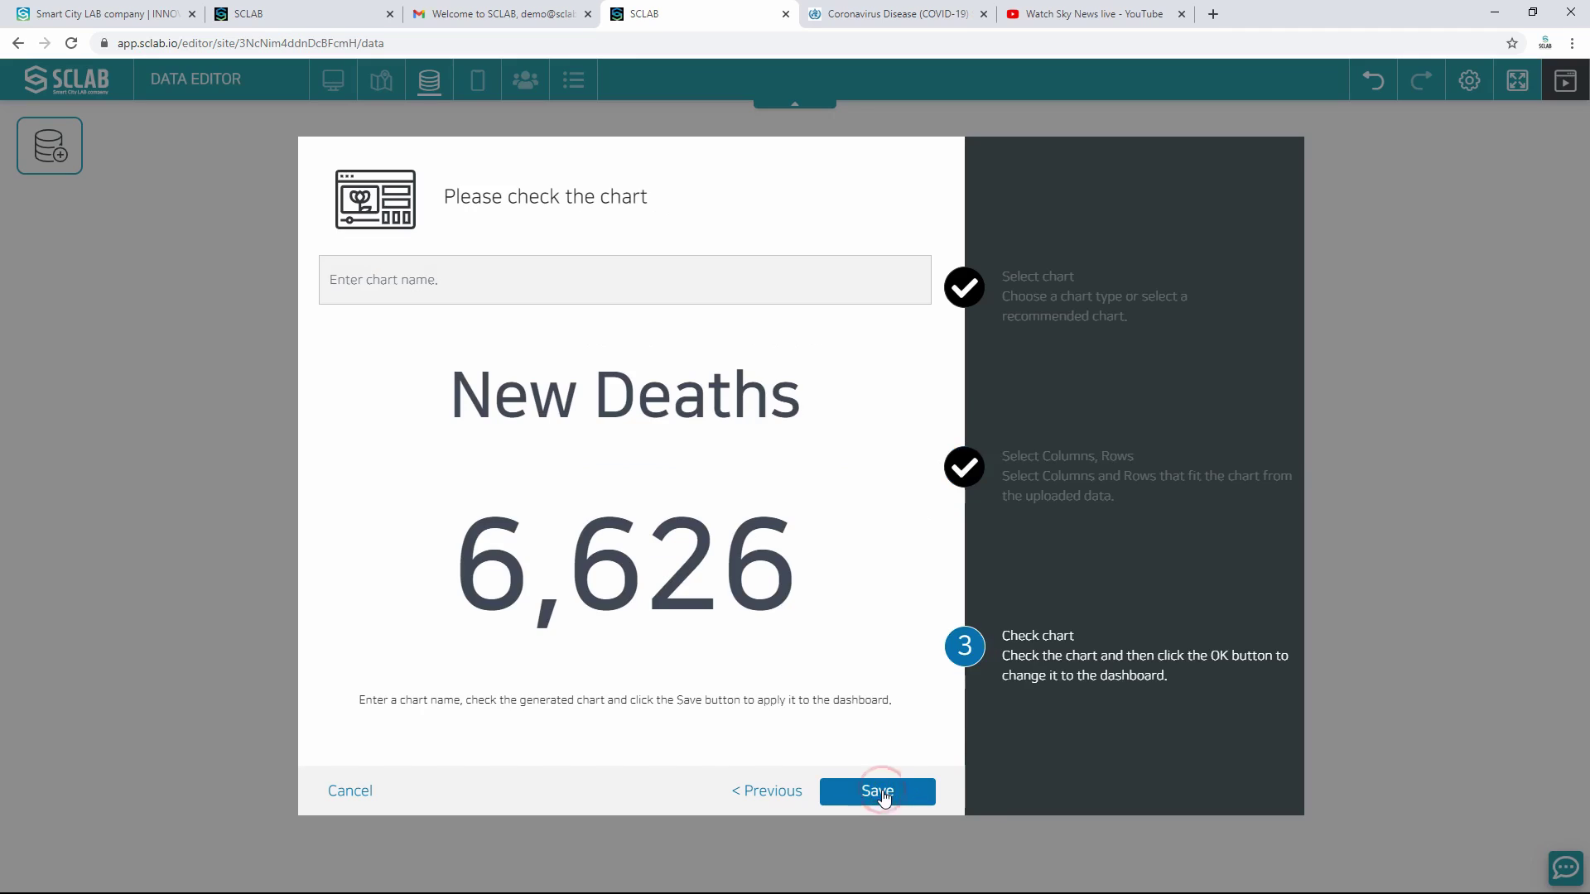
click(468, 278)
text(New Deaths)
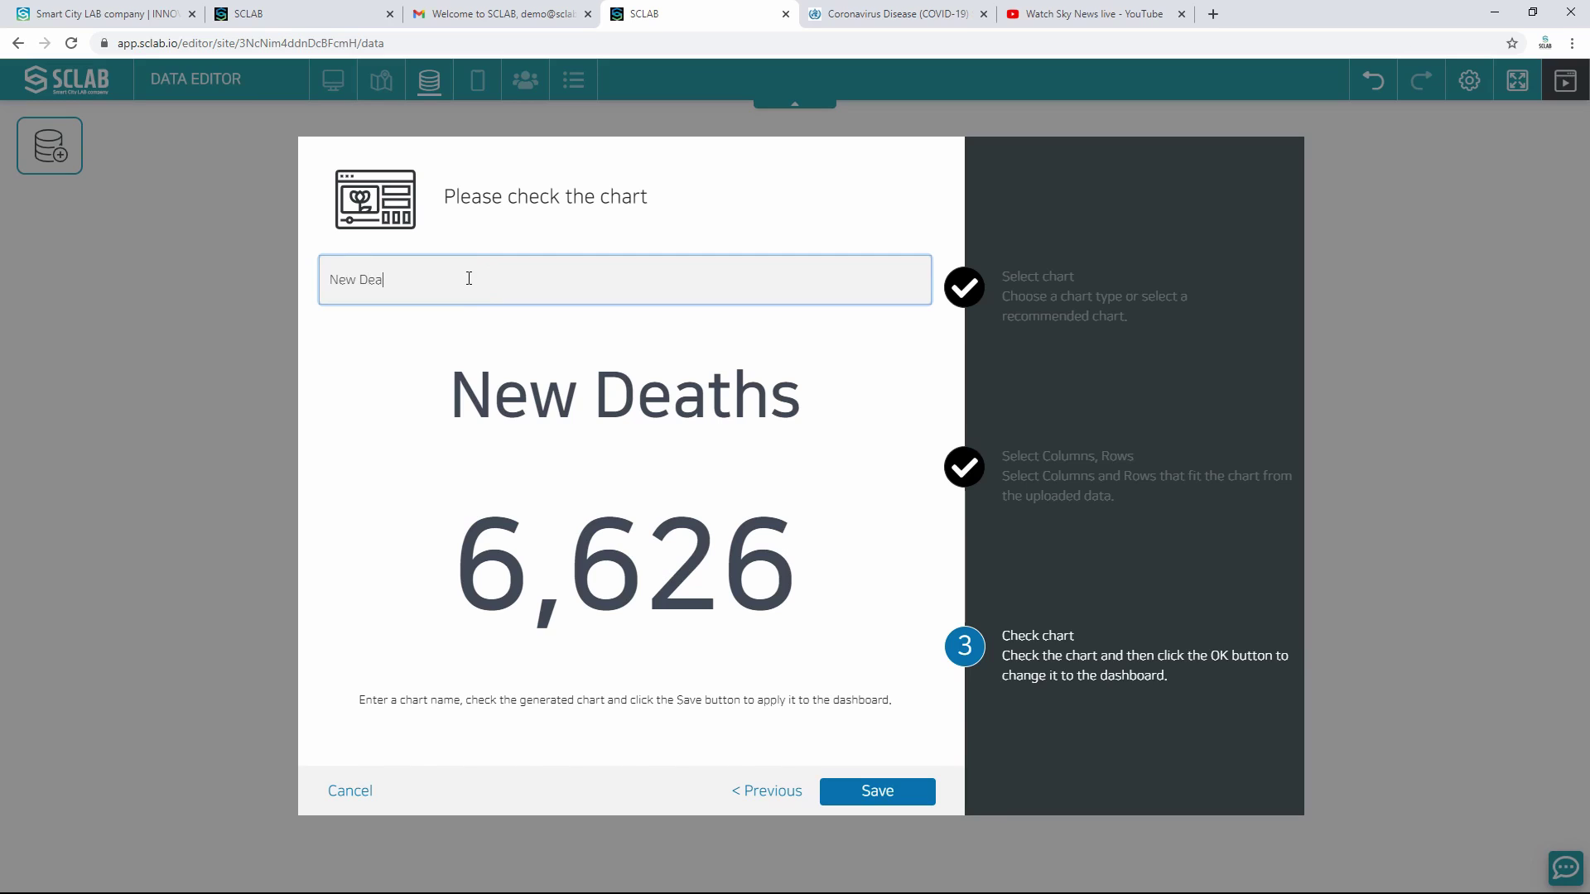
click(879, 789)
Step: Add a new map in the Map Editor named COVID Global top 50
click(377, 95)
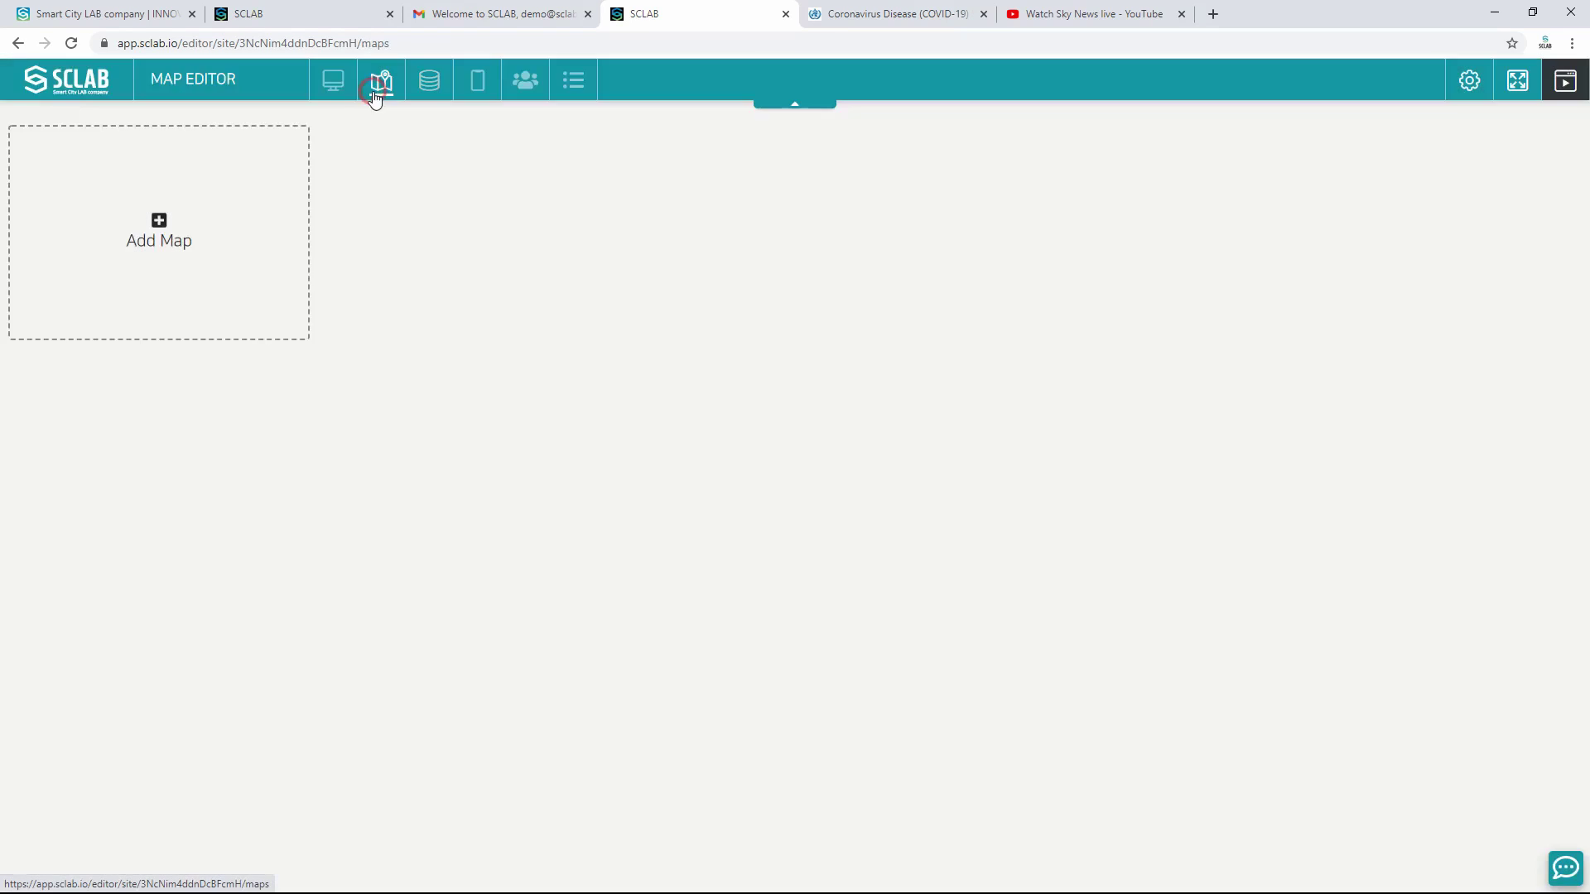
click(170, 232)
click(422, 317)
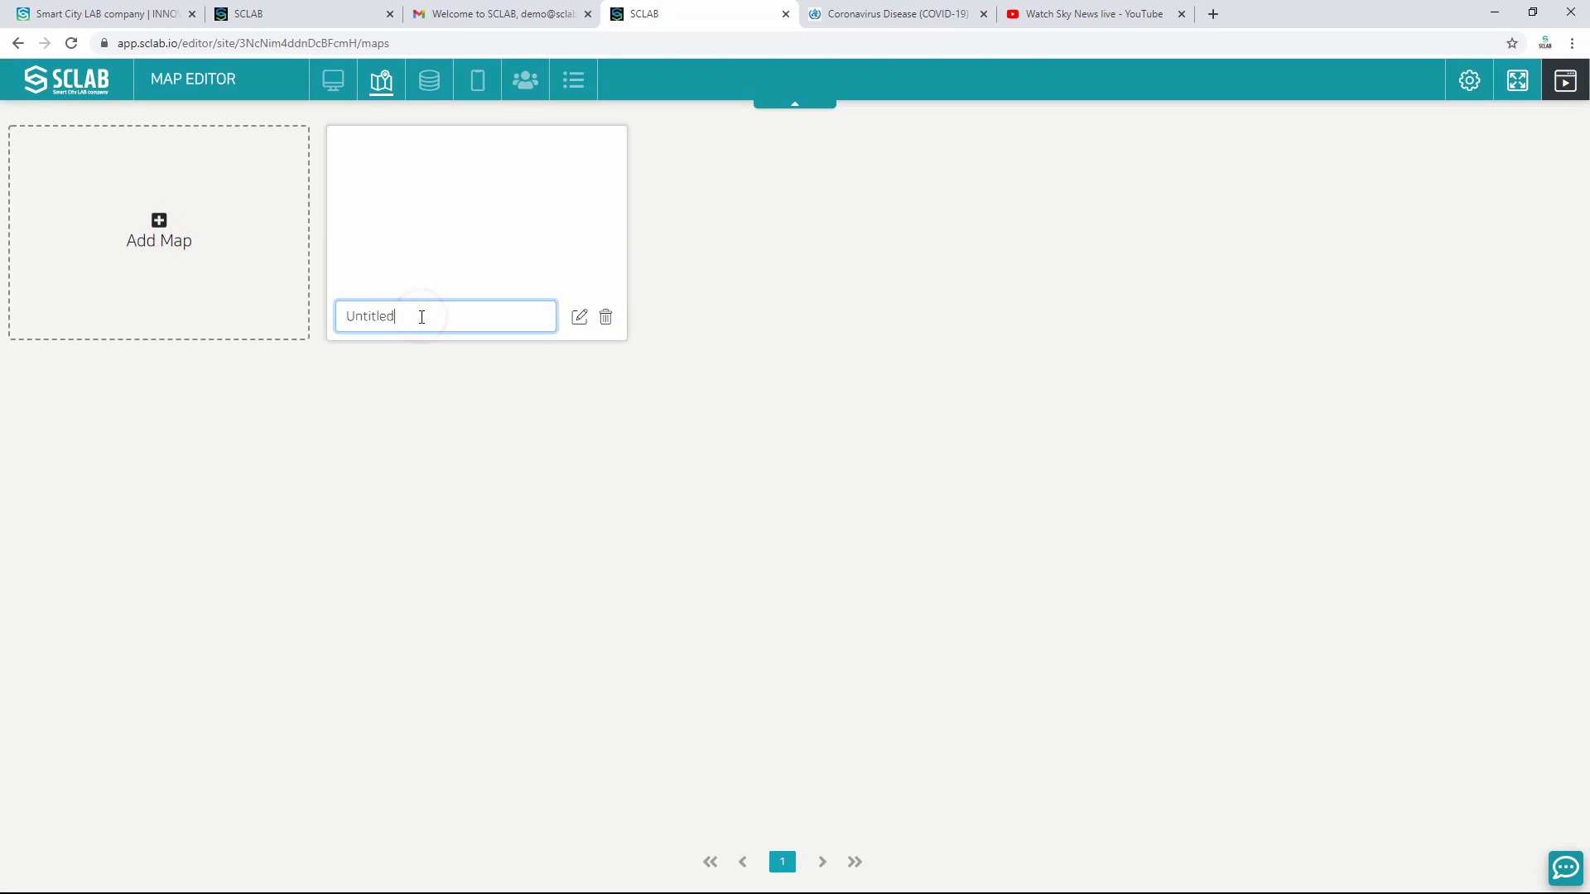
double_click(420, 317)
text(COVID Global top 50)
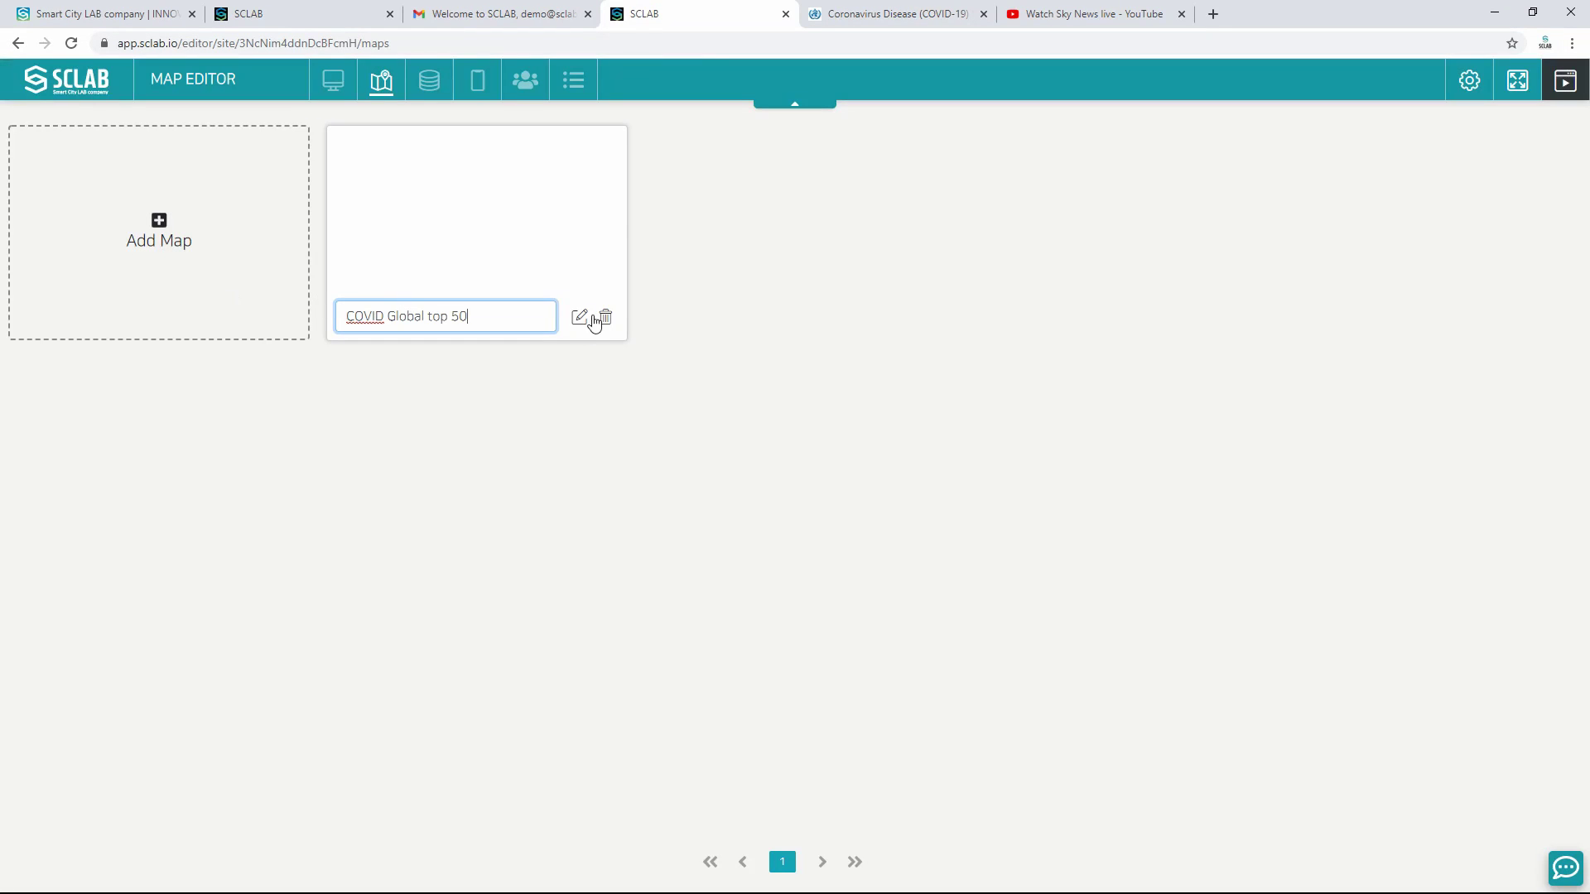
click(580, 316)
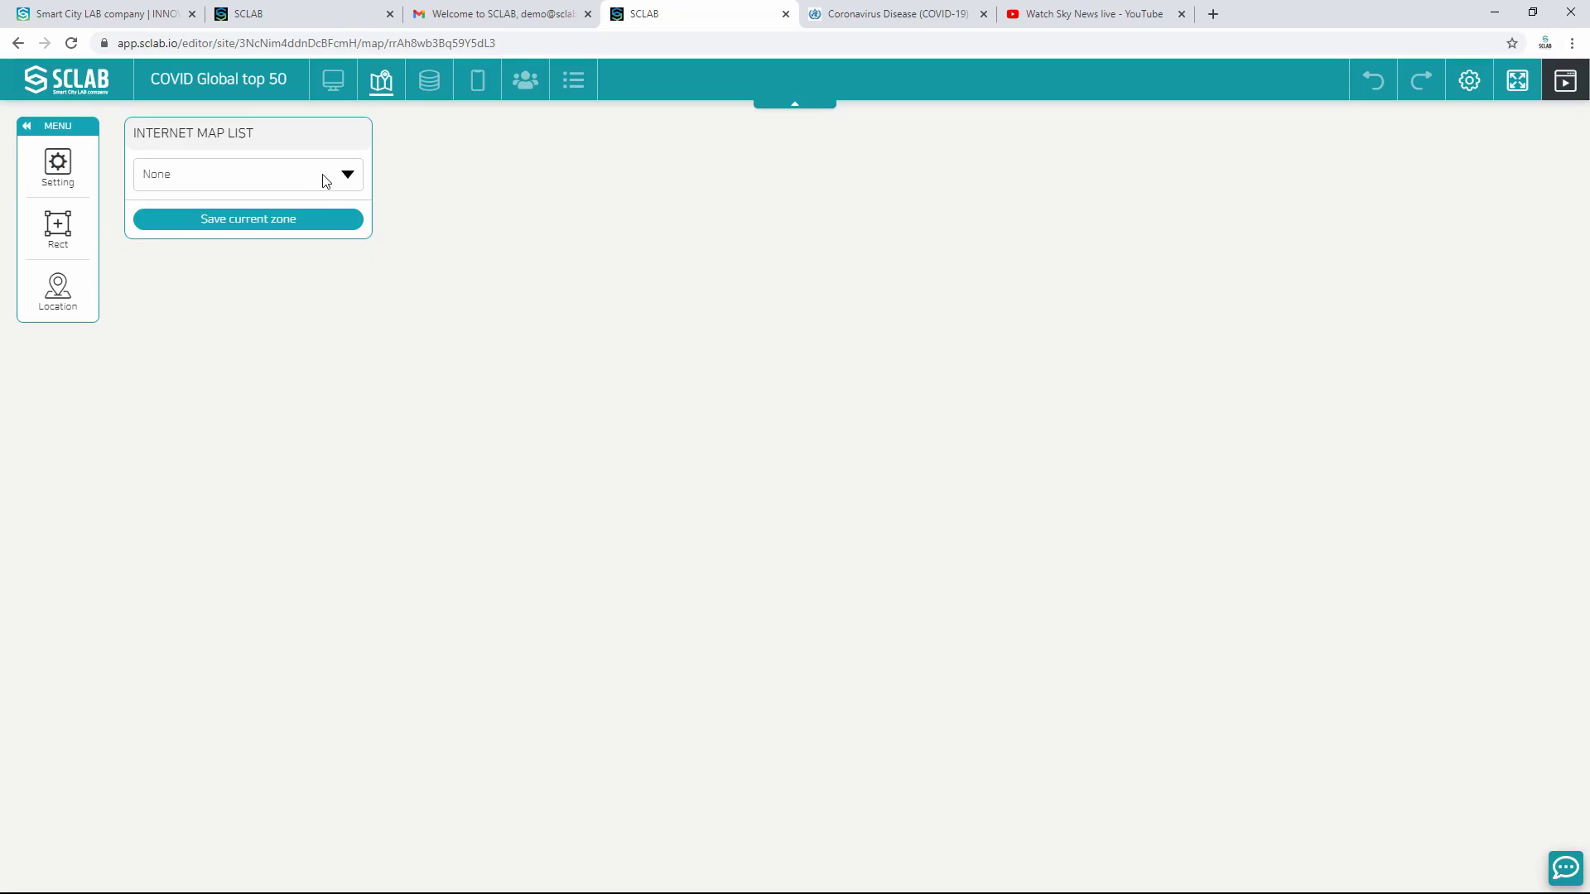
Step: Give the map the CartoDB.Positron basemap and show the Global Top 50 markers
click(325, 181)
click(276, 227)
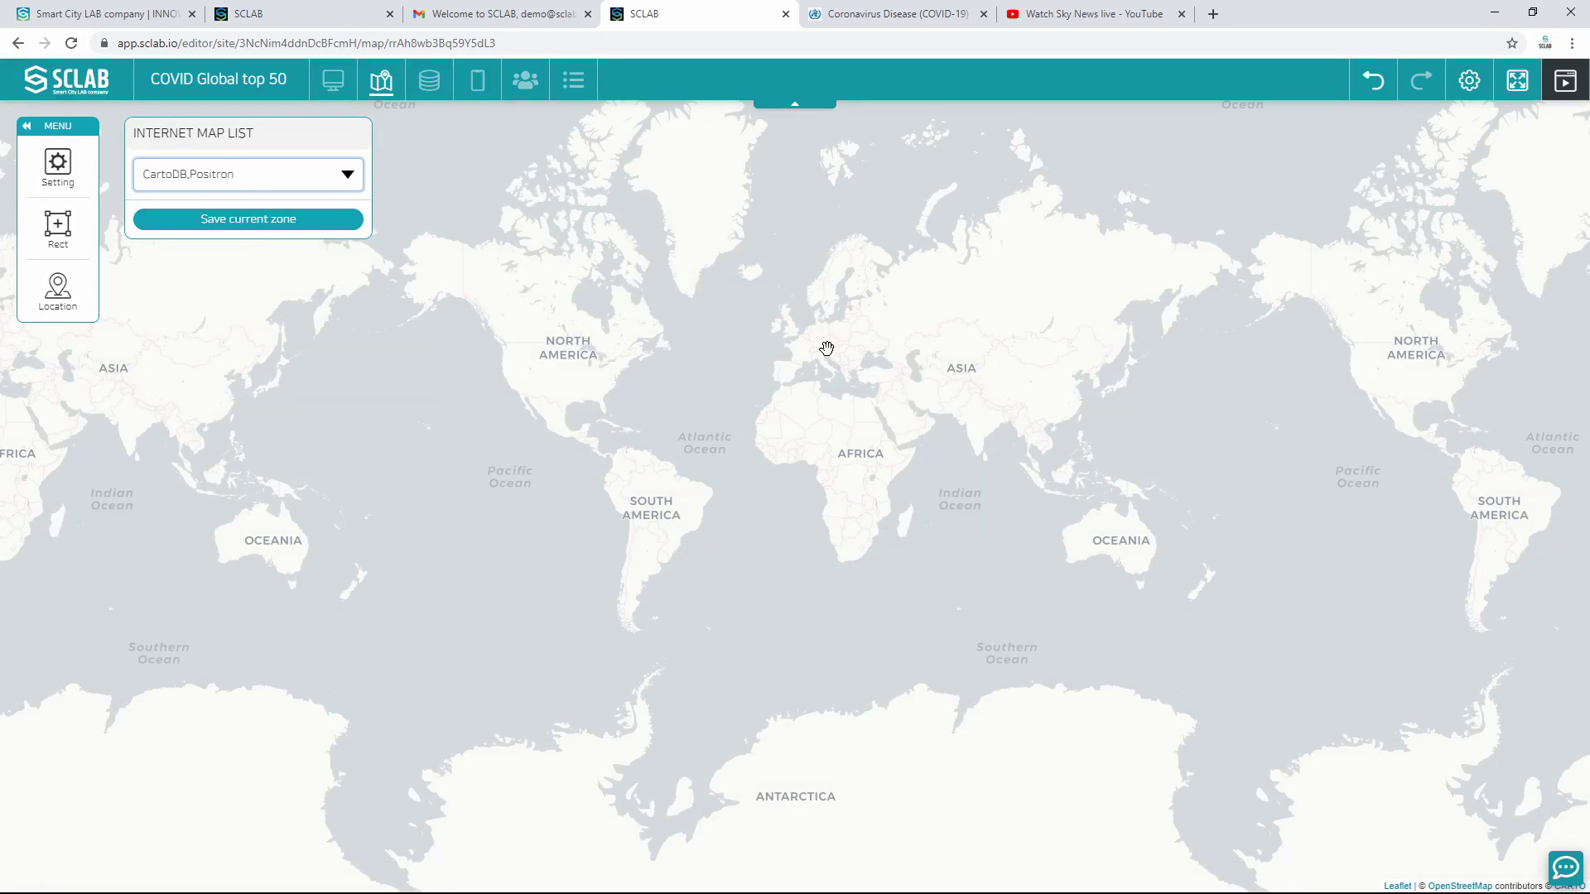
click(72, 303)
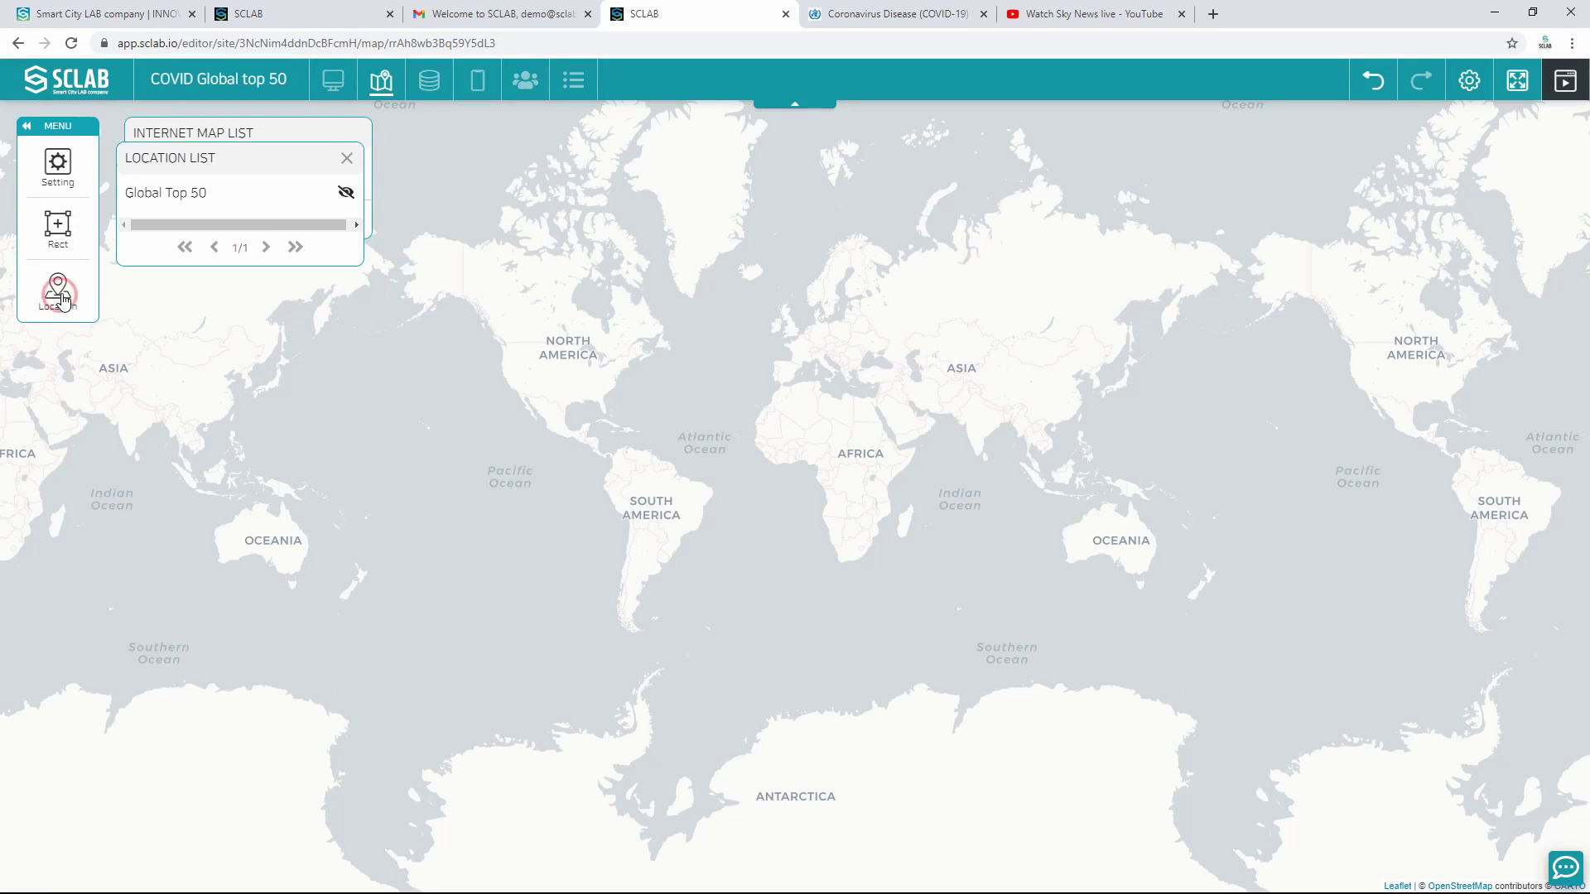
click(345, 193)
click(347, 159)
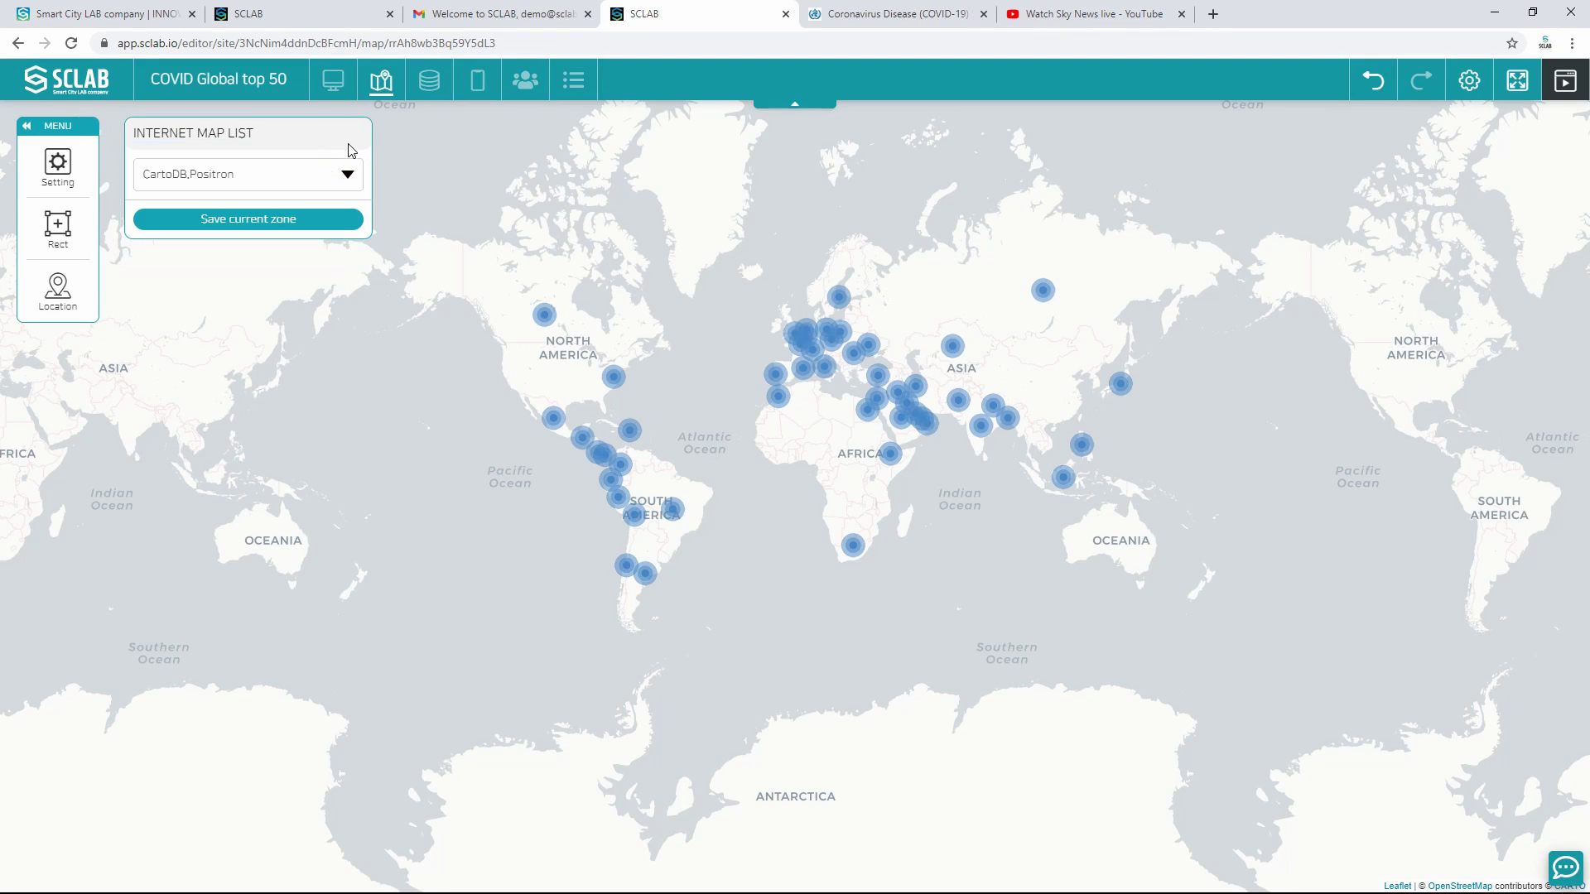
click(328, 96)
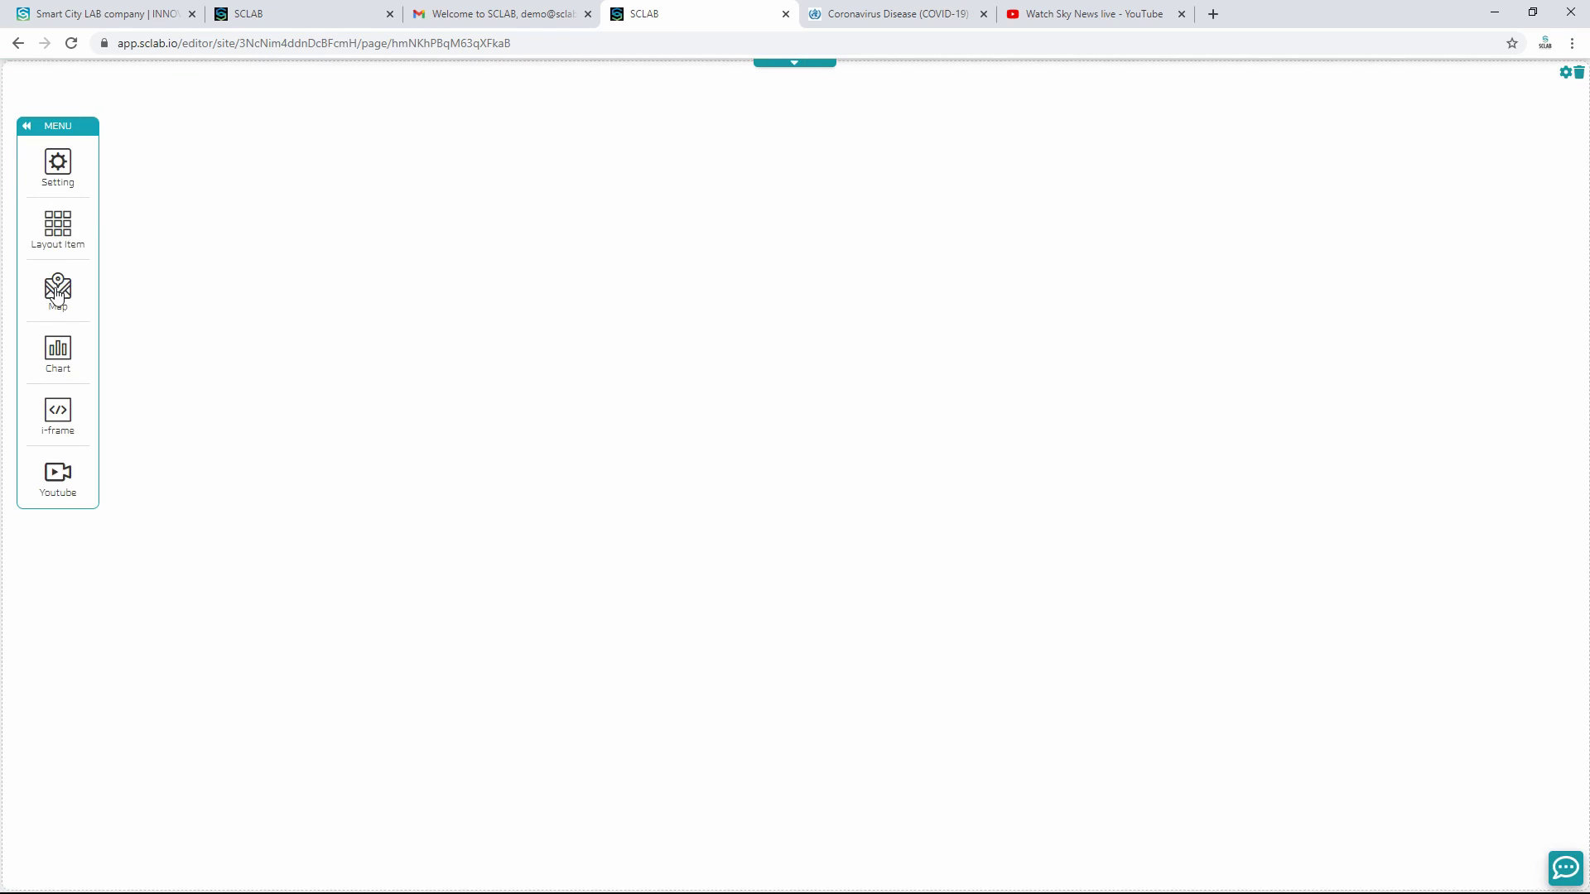
Step: Place the COVID Global Top 50 map on the dashboard page
click(58, 290)
drag(196, 197, 475, 185)
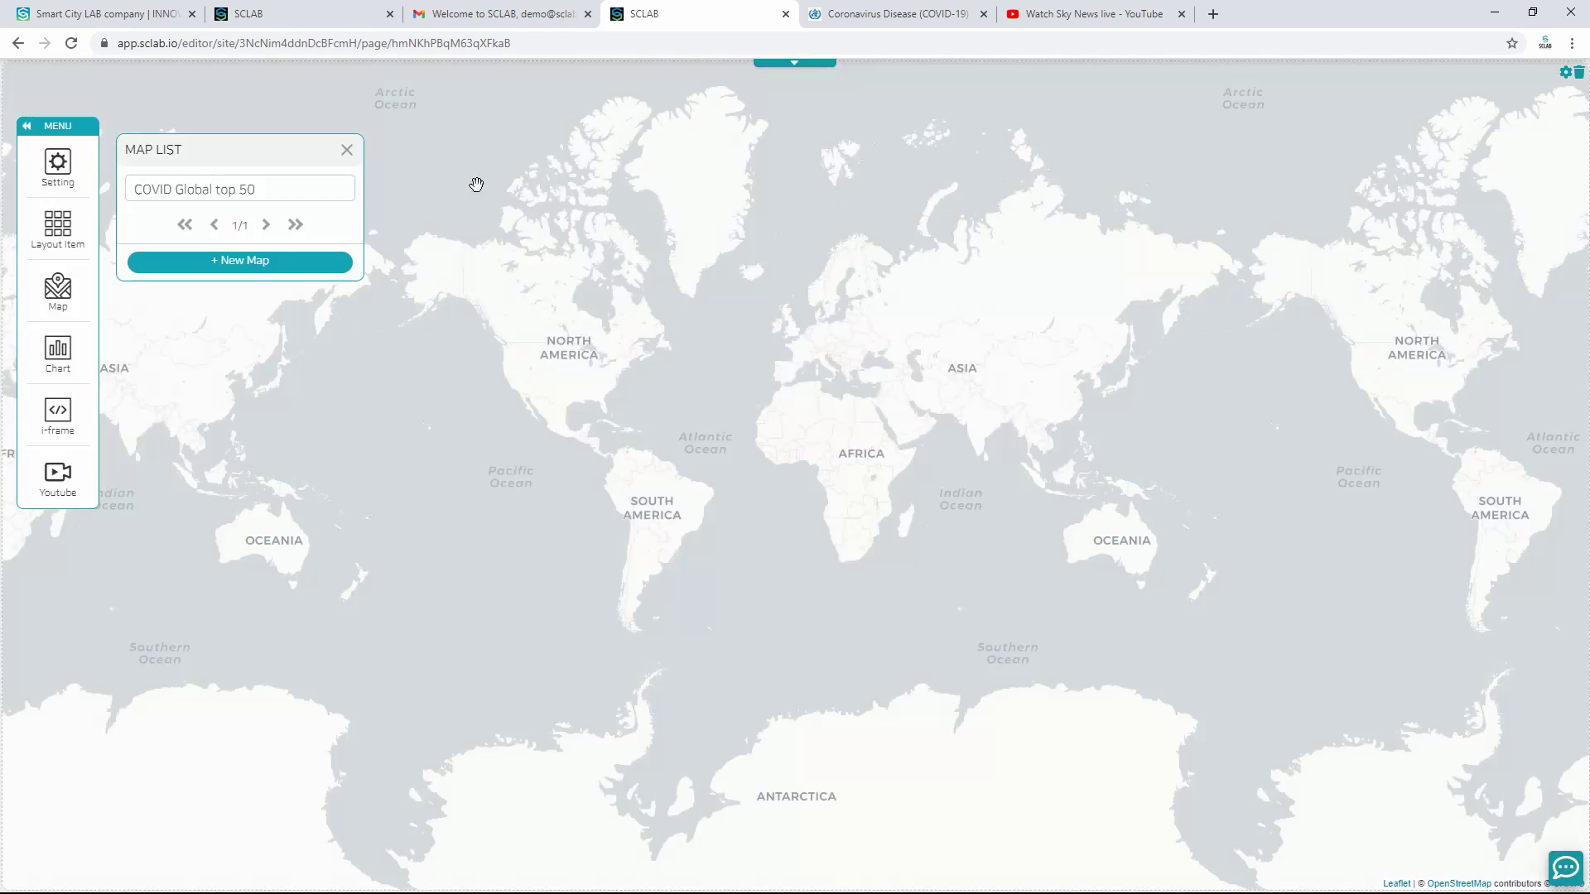
click(347, 150)
Step: Draw three layout boxes down the page's left side
click(60, 234)
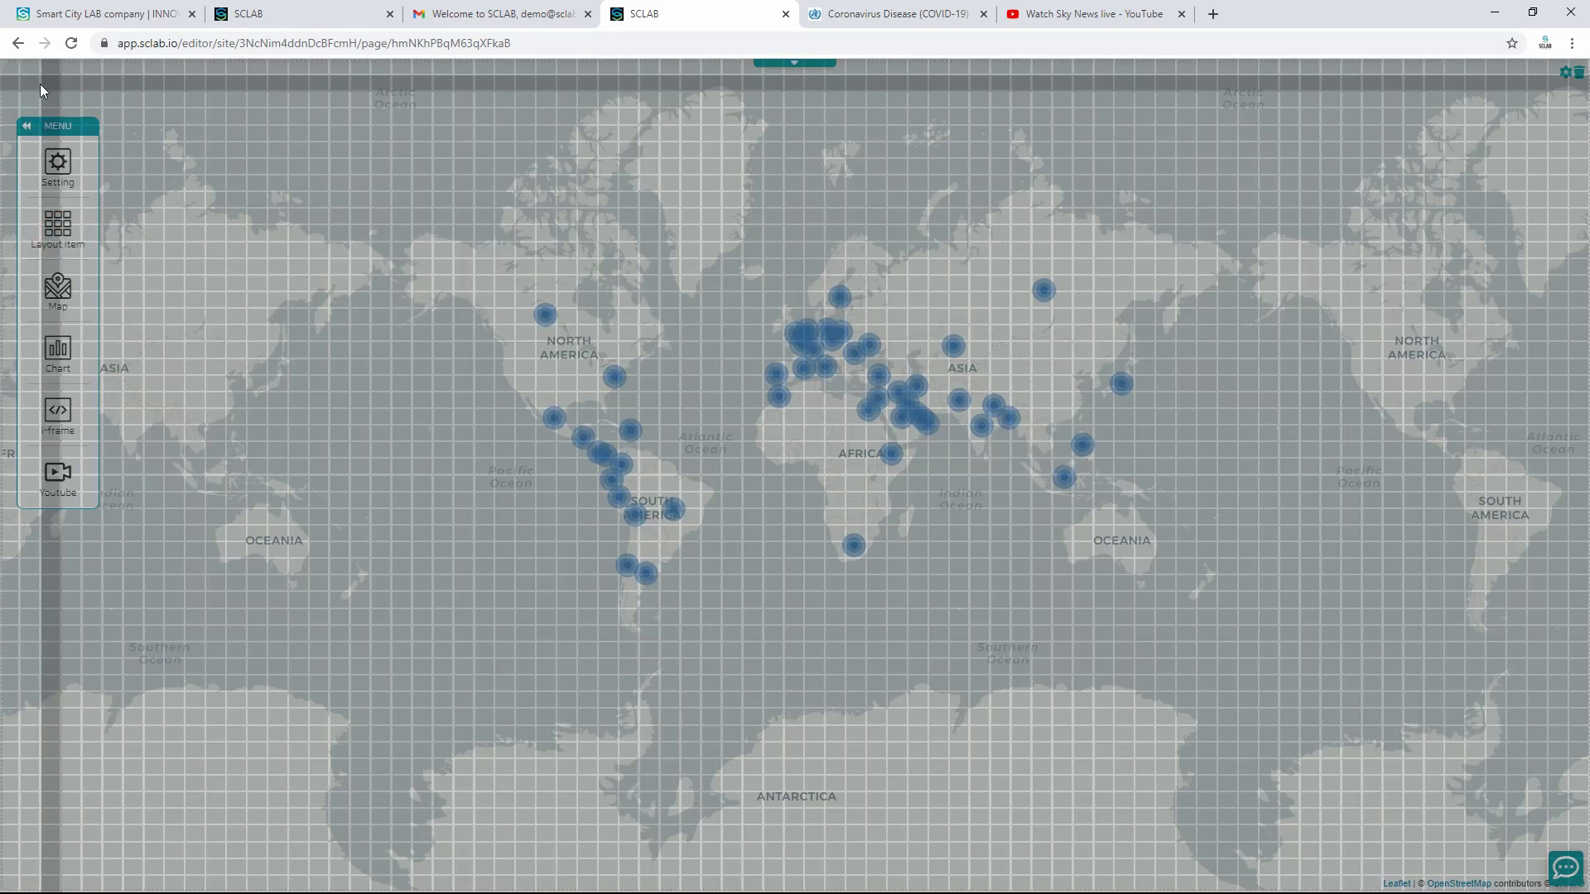
drag(37, 83, 399, 136)
click(58, 226)
drag(29, 151, 408, 278)
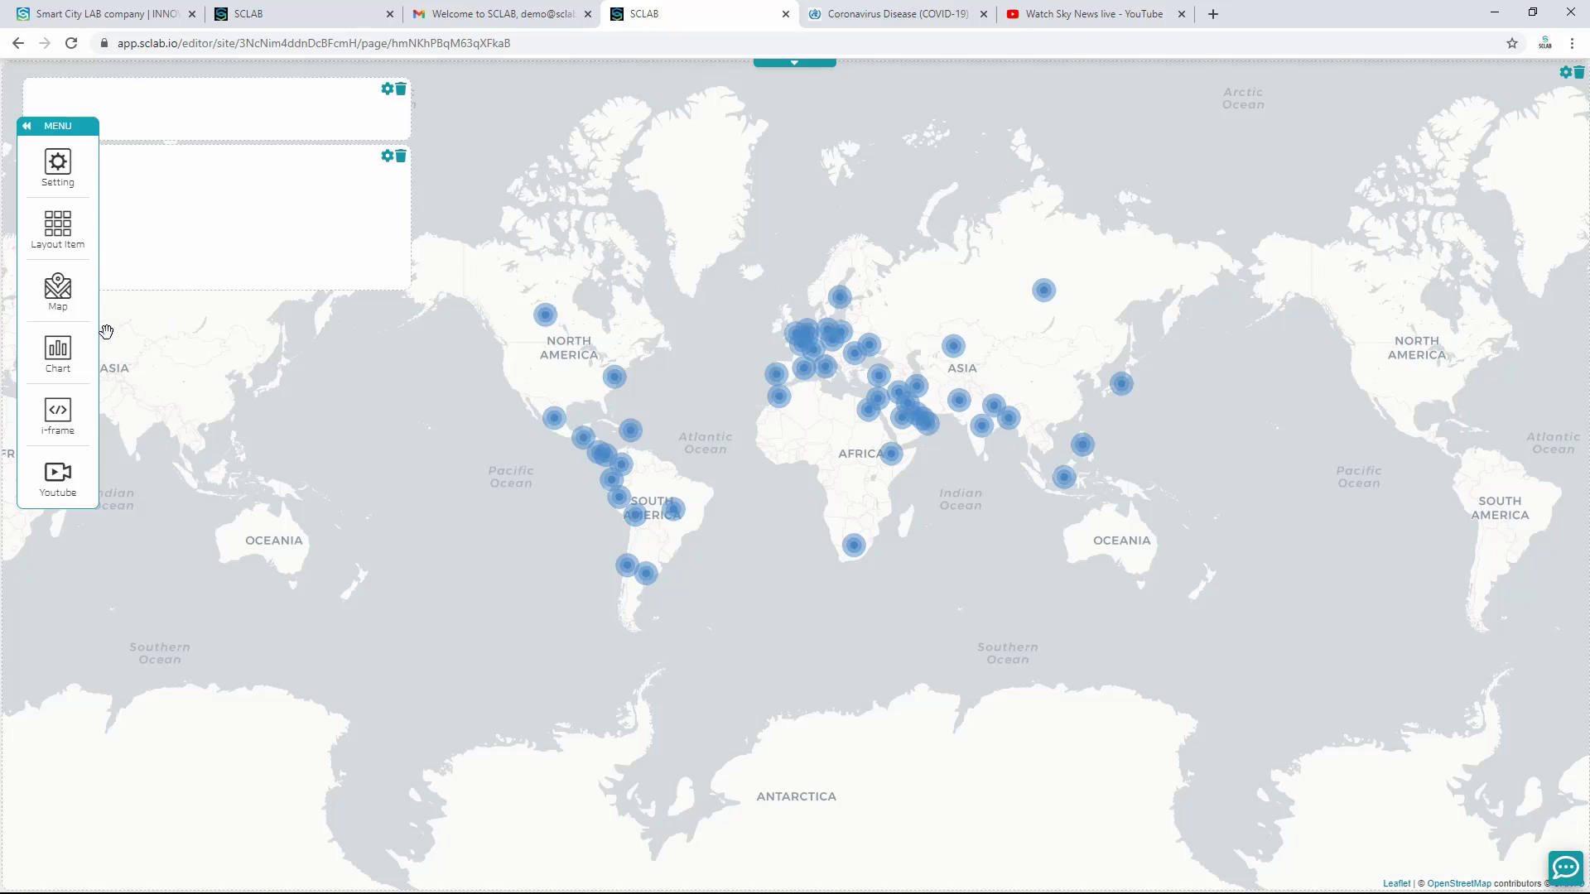
click(60, 240)
drag(31, 301, 404, 396)
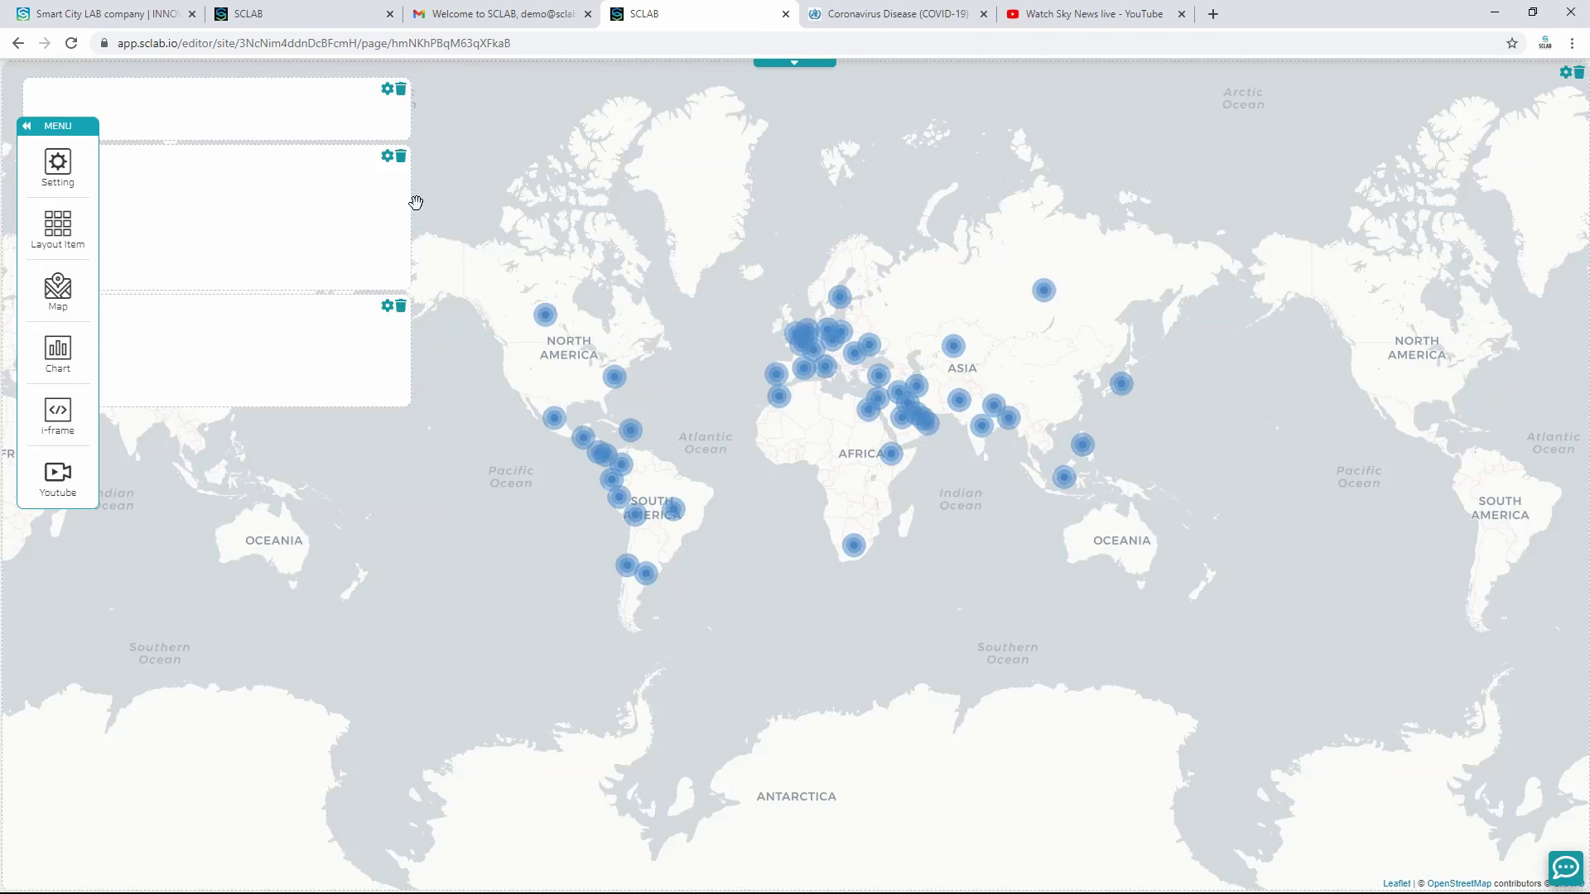
Step: Replace the middle left box and add taller layout boxes lower in the left column
click(401, 156)
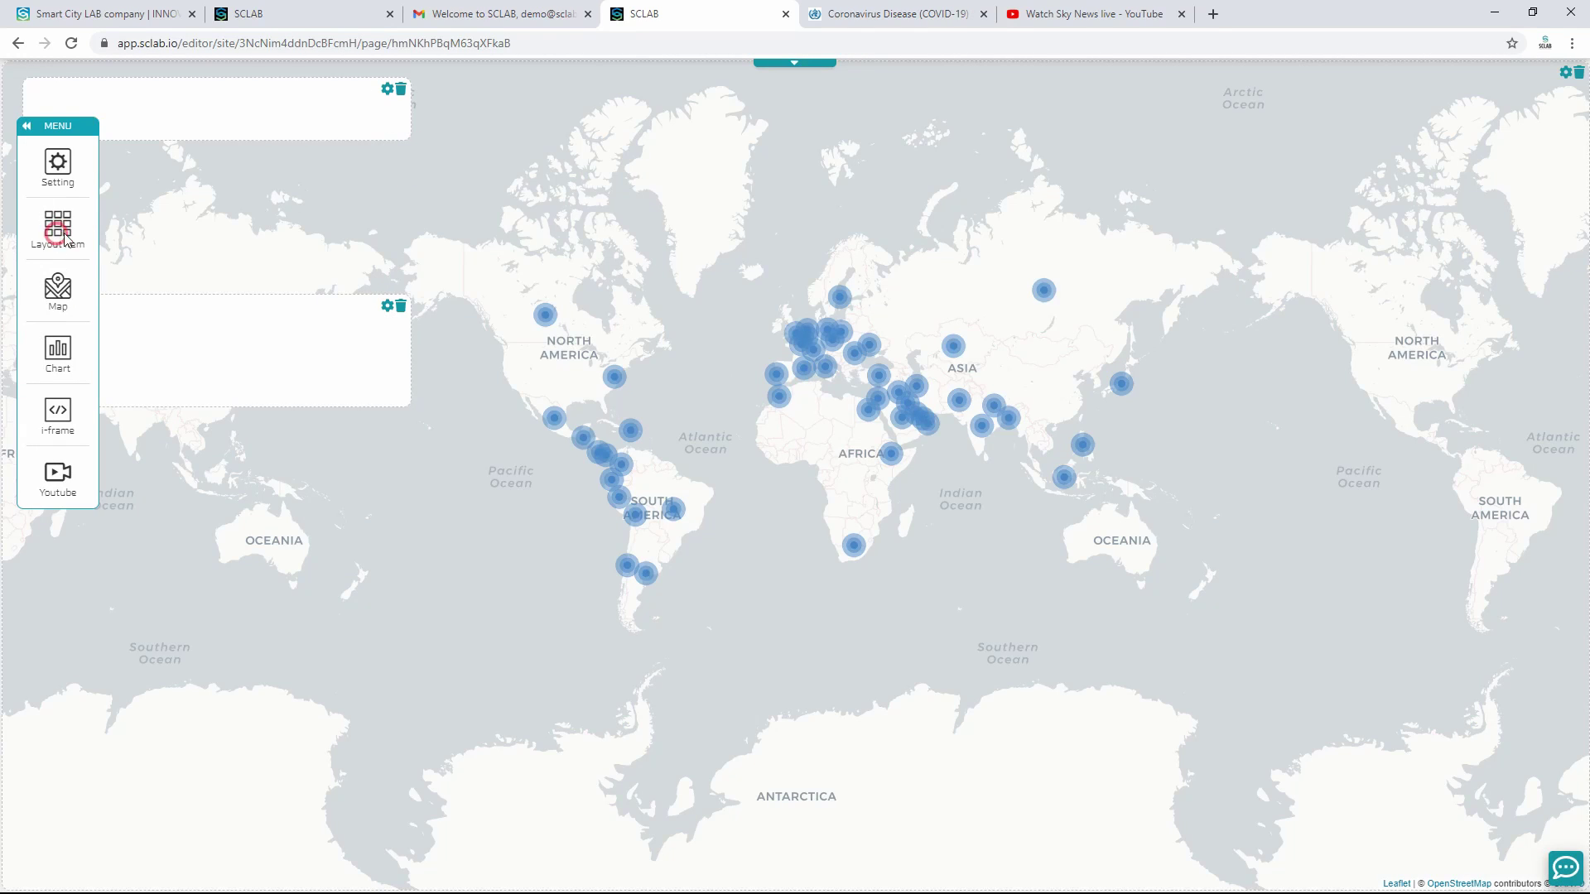
click(58, 241)
drag(401, 273, 23, 167)
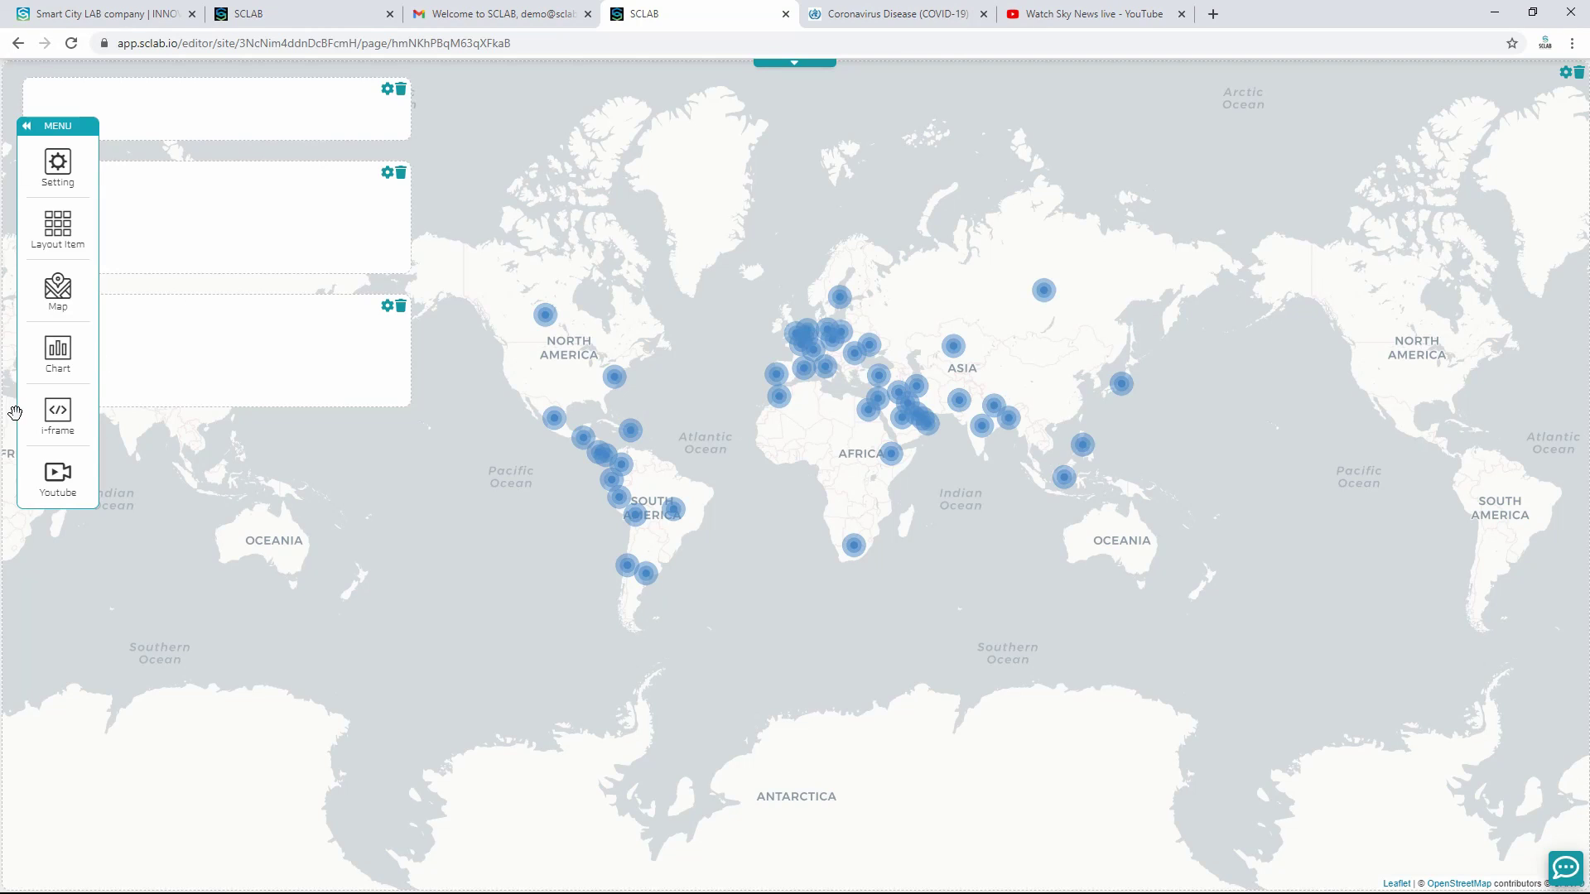
click(57, 236)
drag(22, 432, 393, 636)
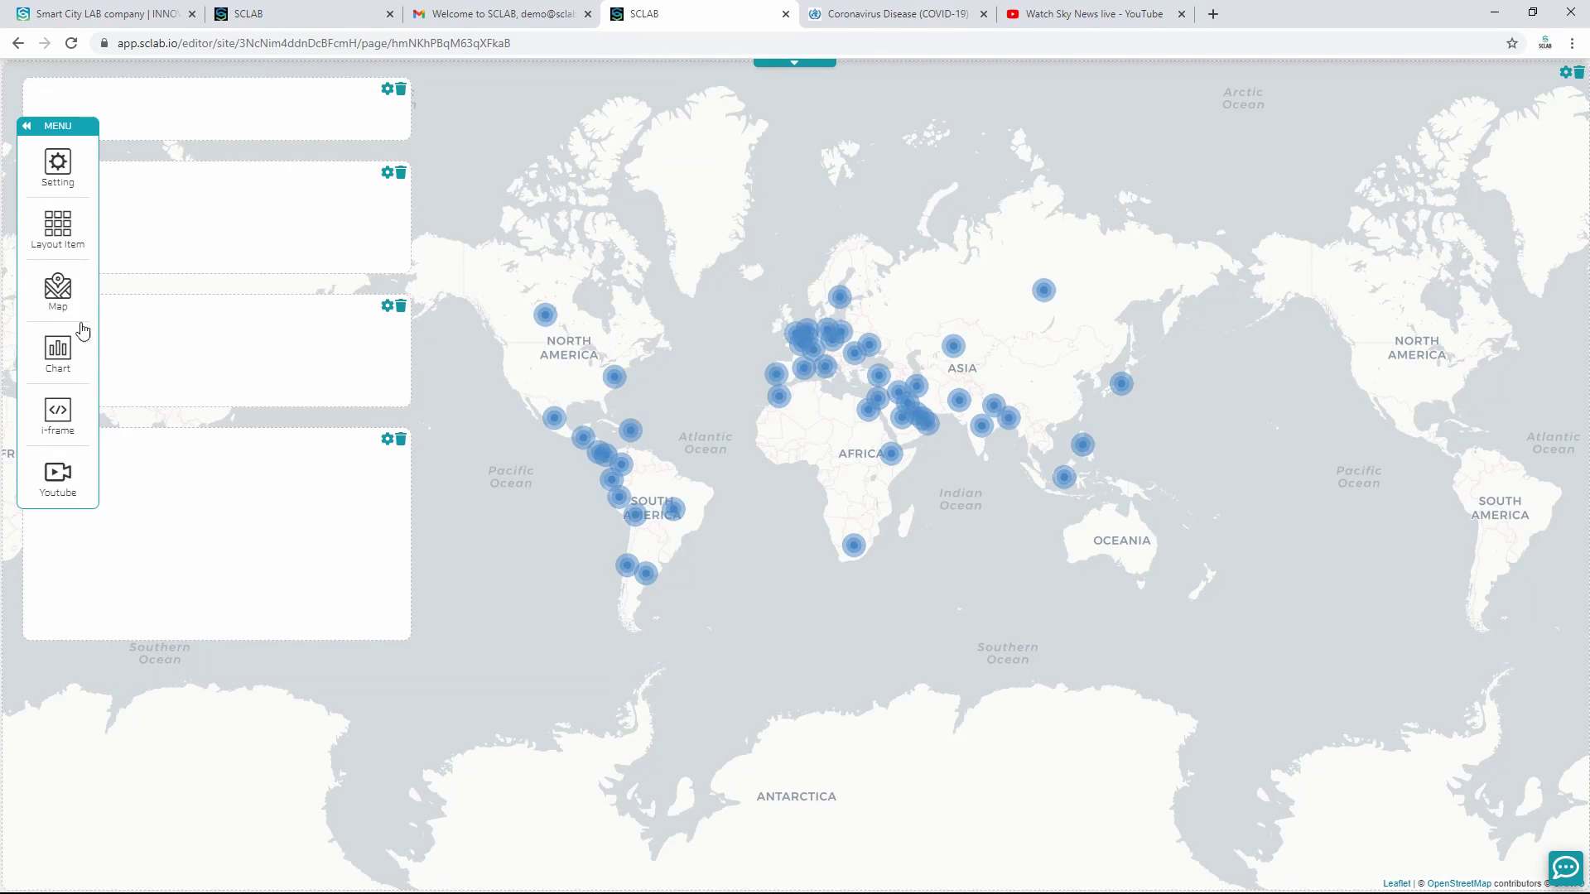
drag(57, 223, 395, 852)
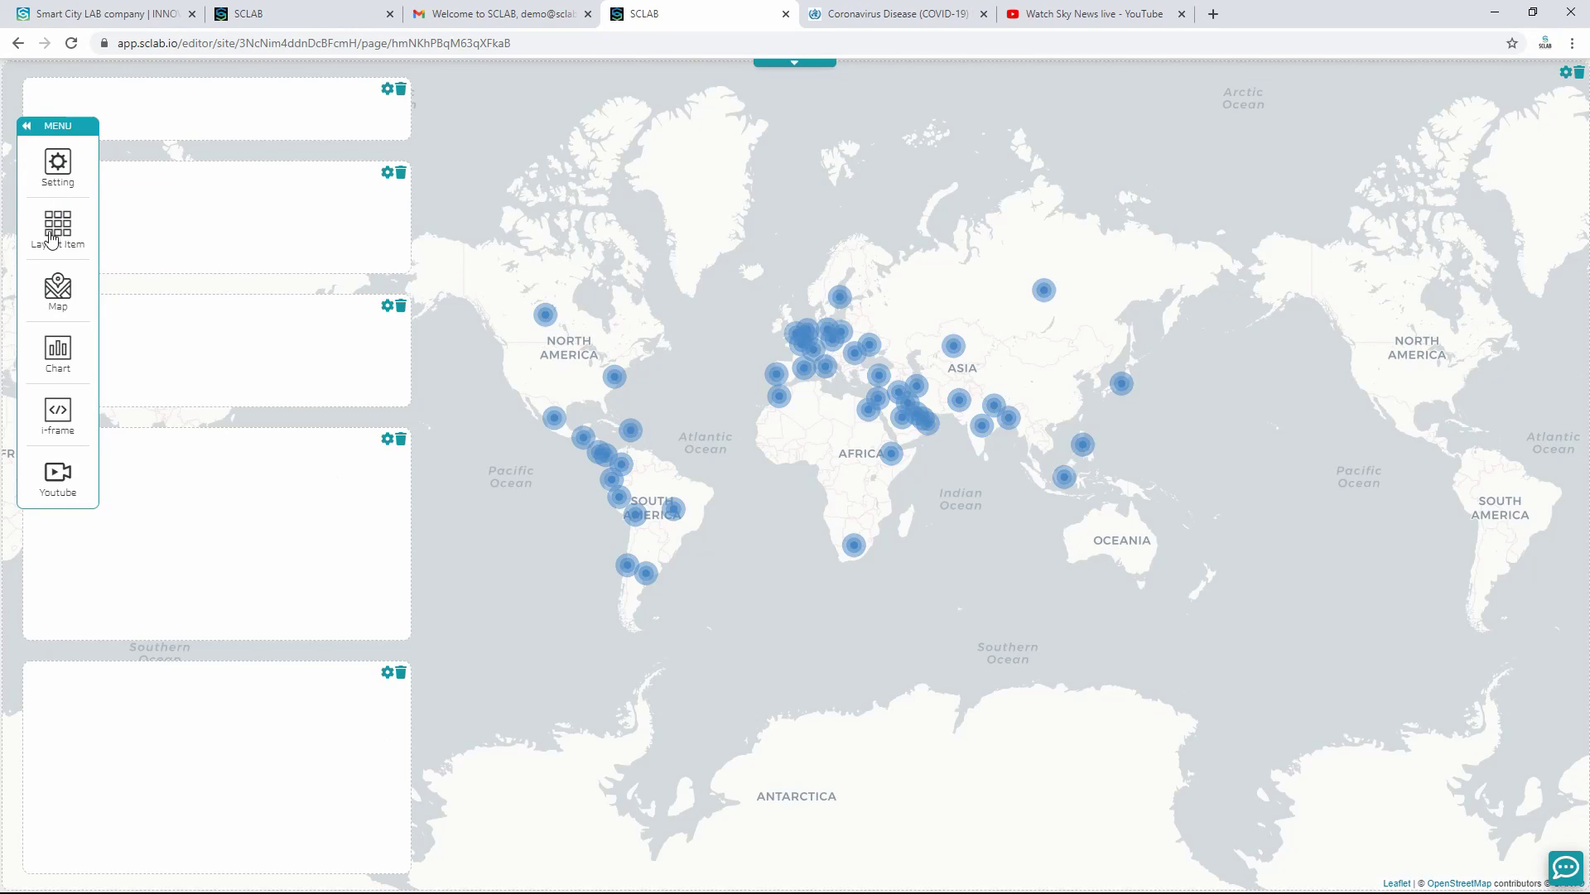
Step: Add right-side layout boxes, delete the top-right one, and add a tall box beside the map
drag(52, 240, 1201, 653)
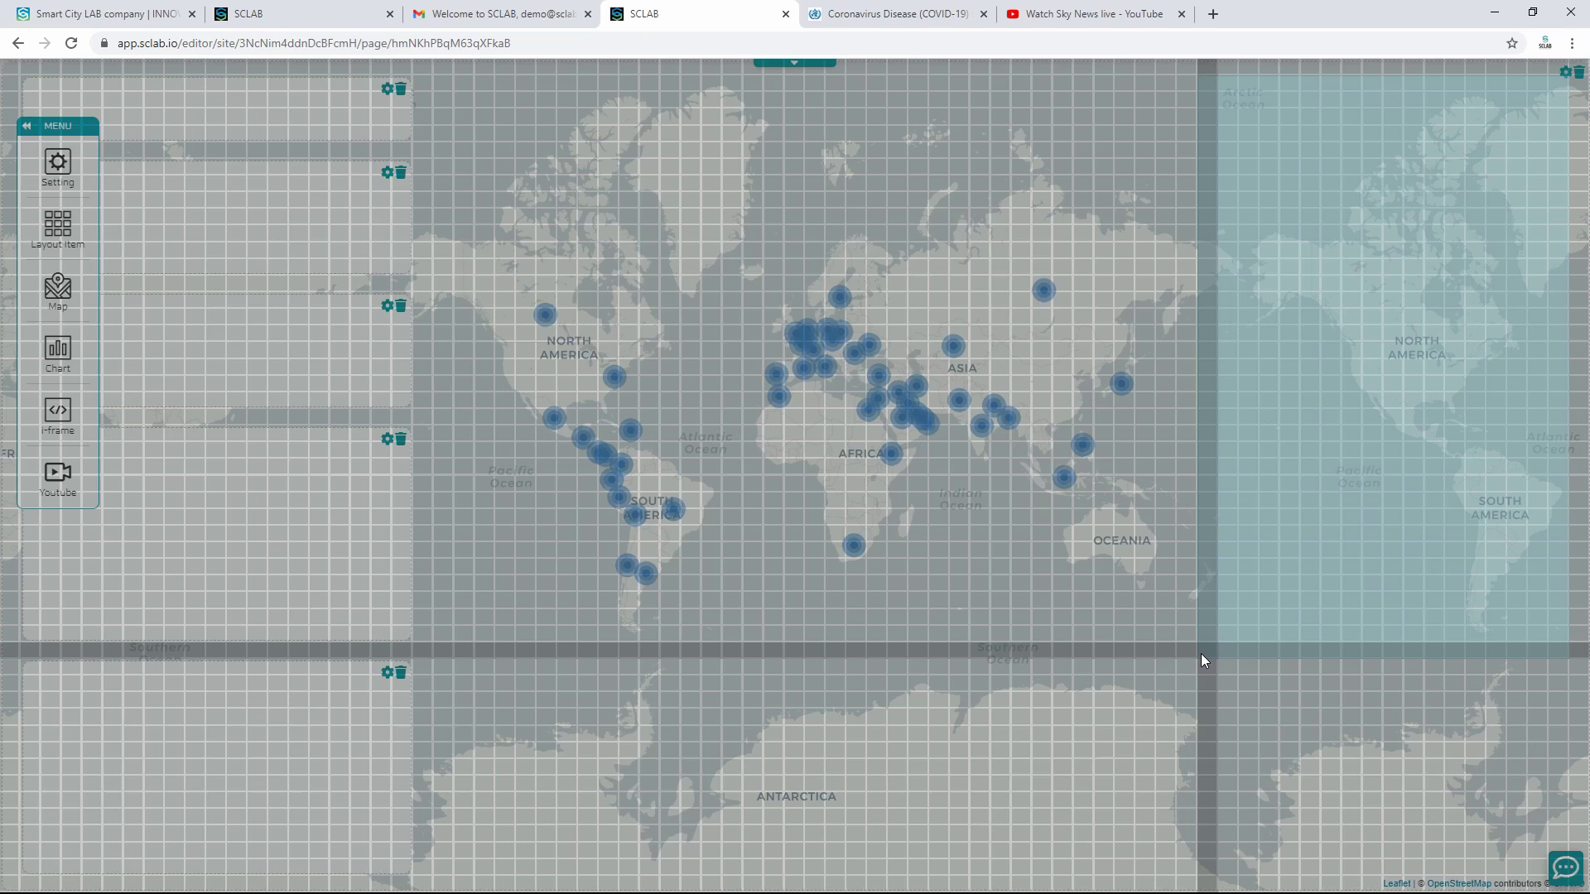
drag(1202, 654, 1201, 654)
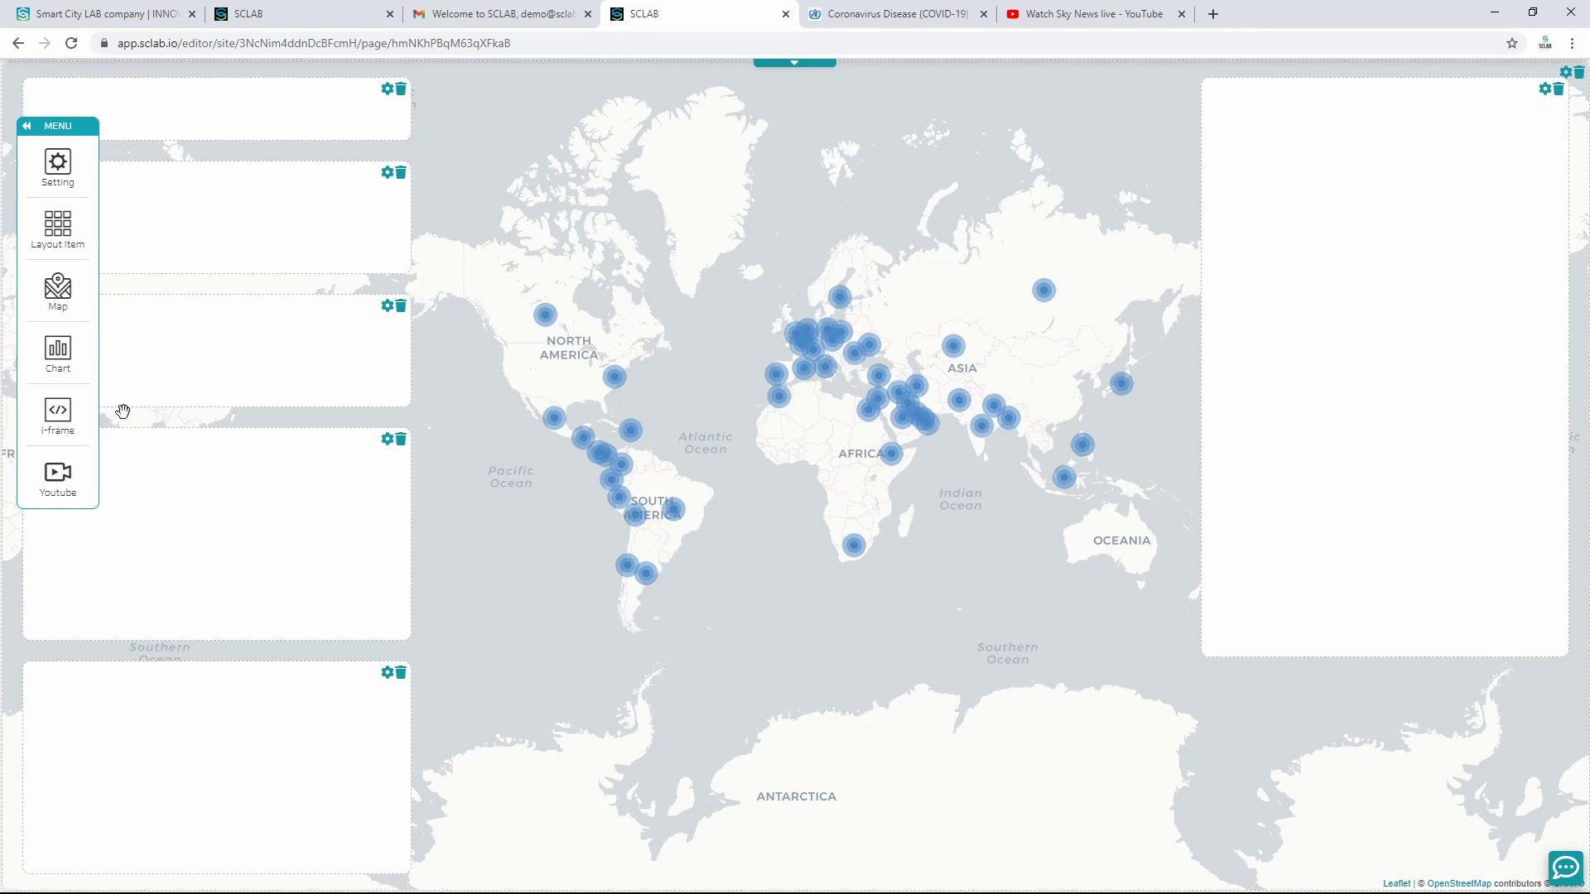
drag(49, 254, 1502, 808)
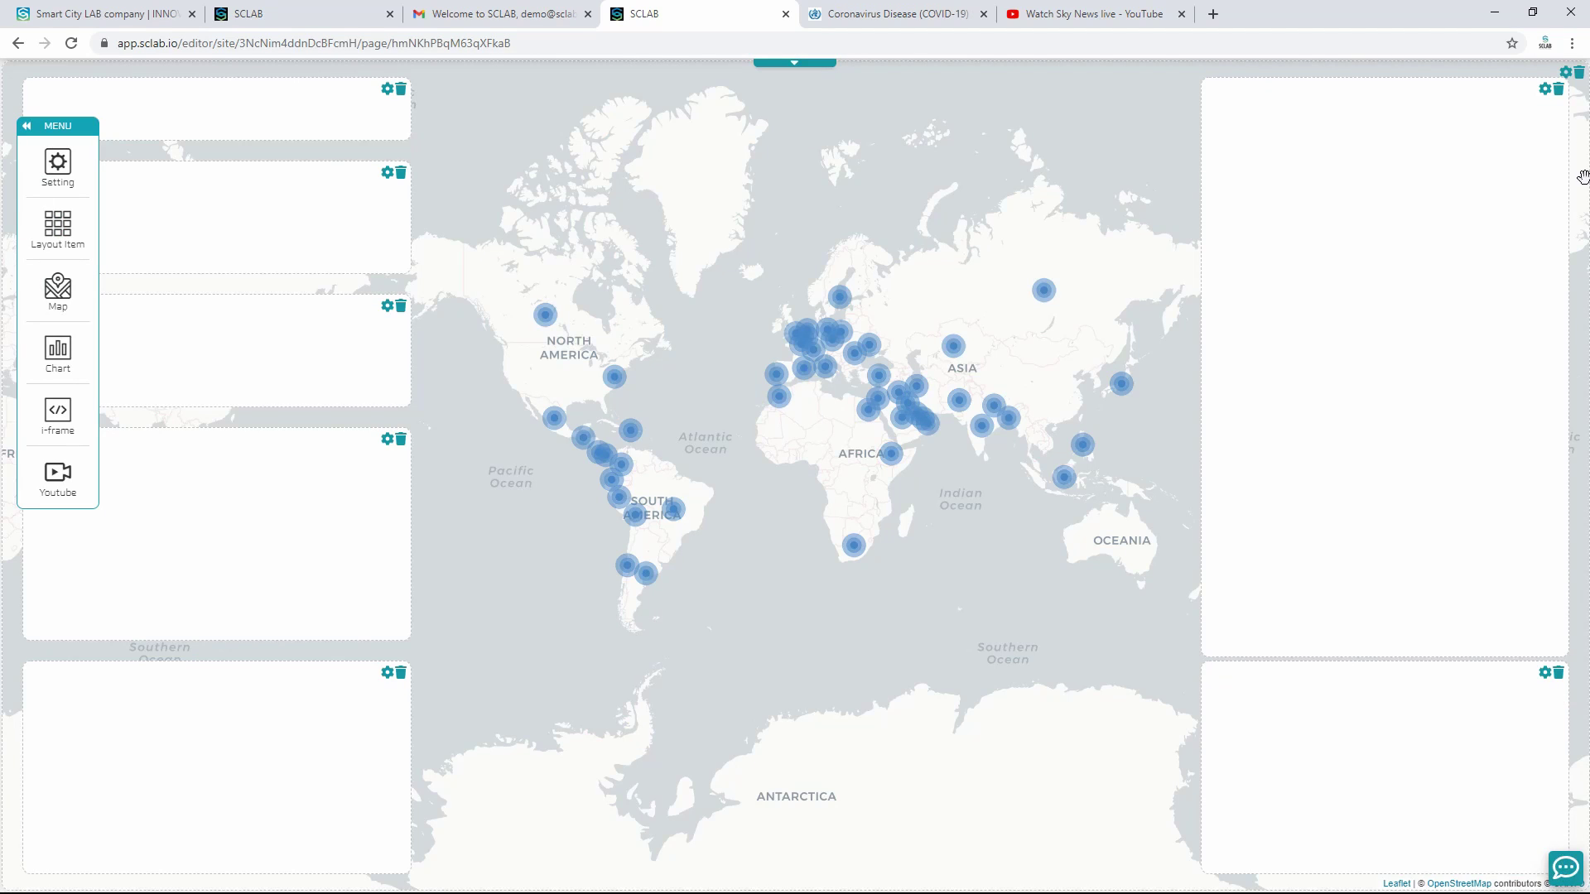
click(1558, 91)
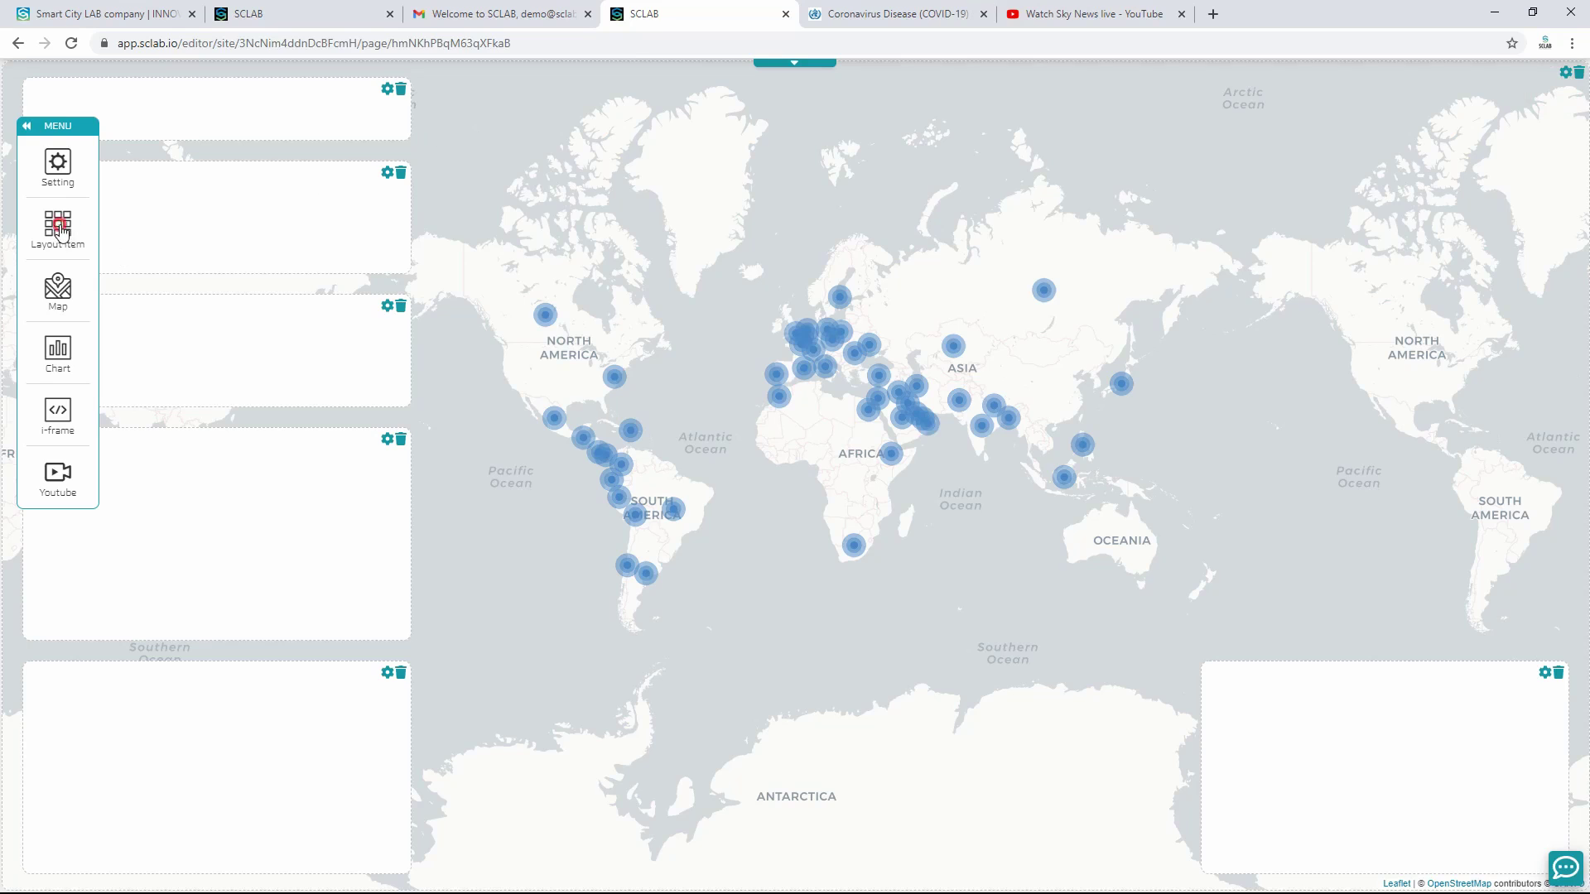
drag(58, 228, 1561, 632)
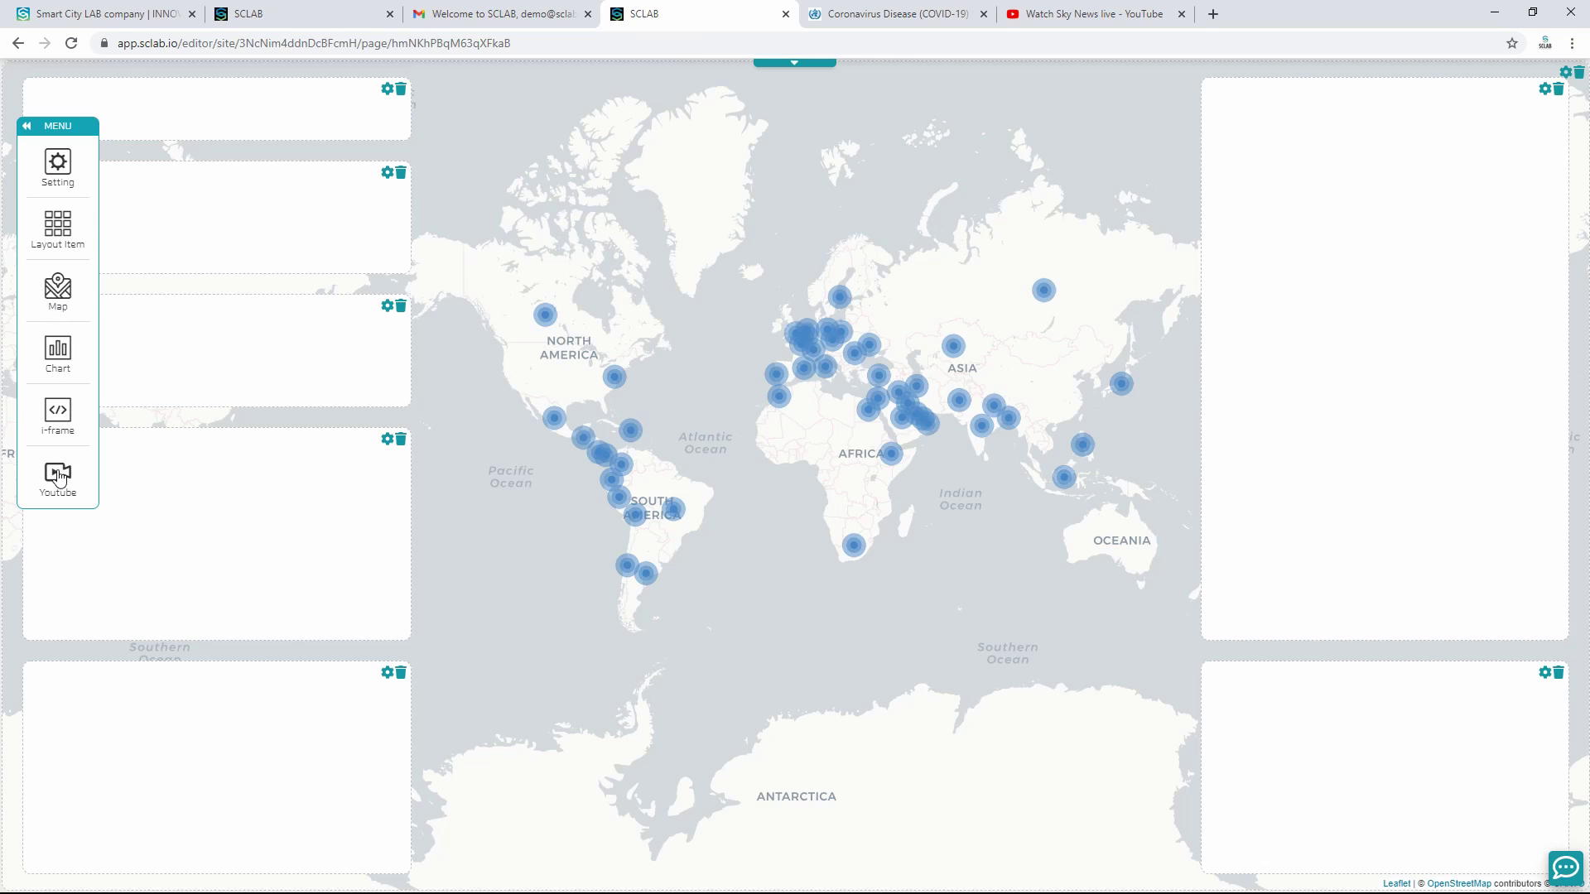
click(55, 414)
Step: Create a new i-frame using the WHO COVID-19 situation reports page address
click(313, 190)
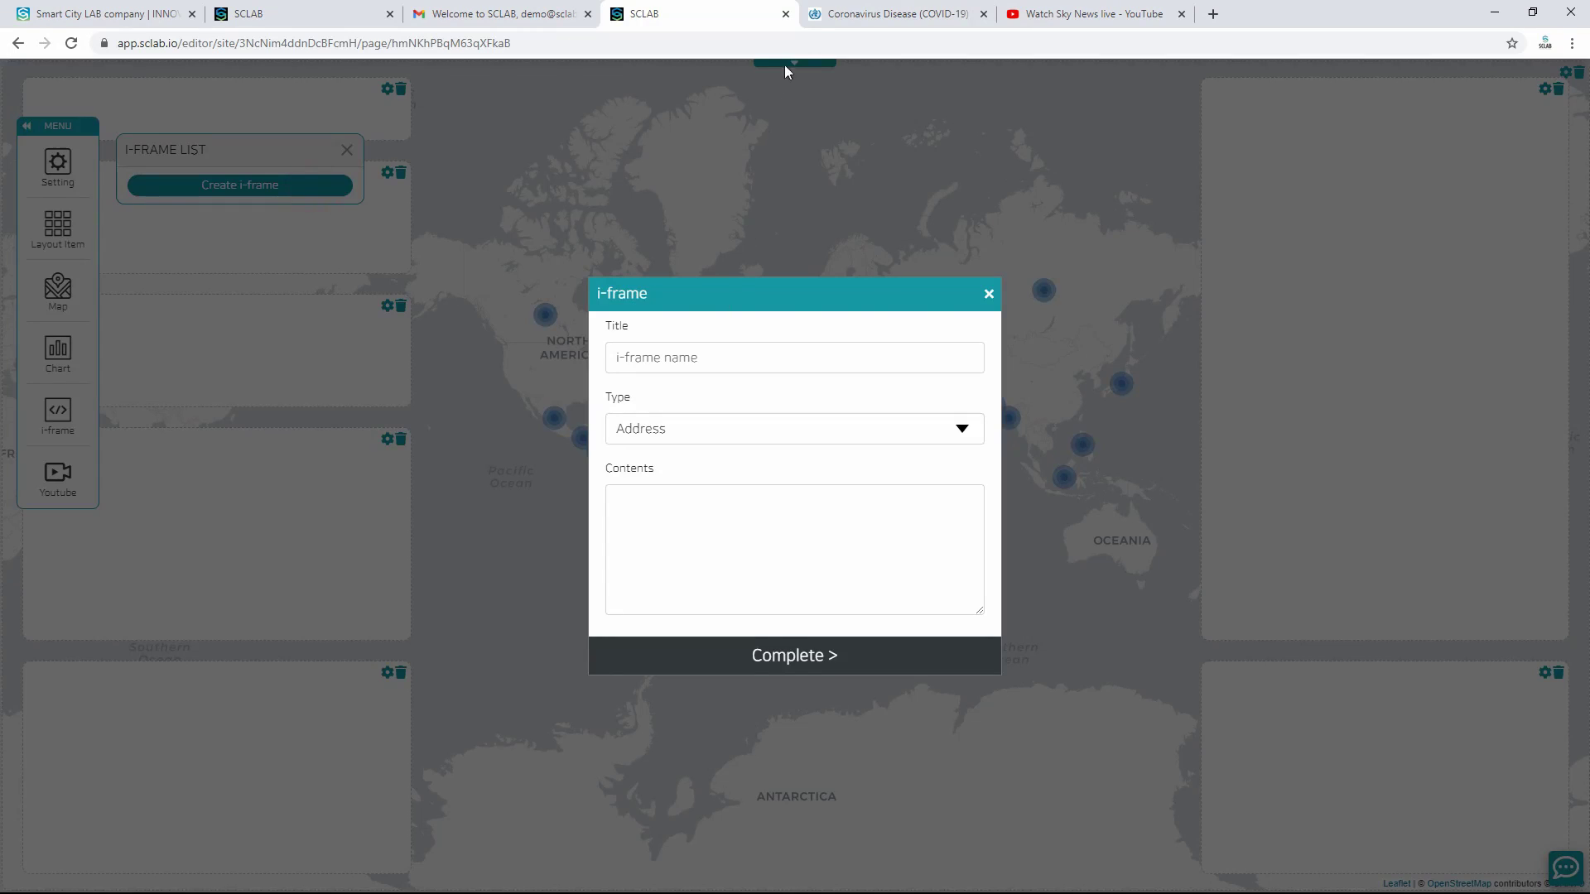
click(880, 14)
click(571, 43)
key(ctrl+c)
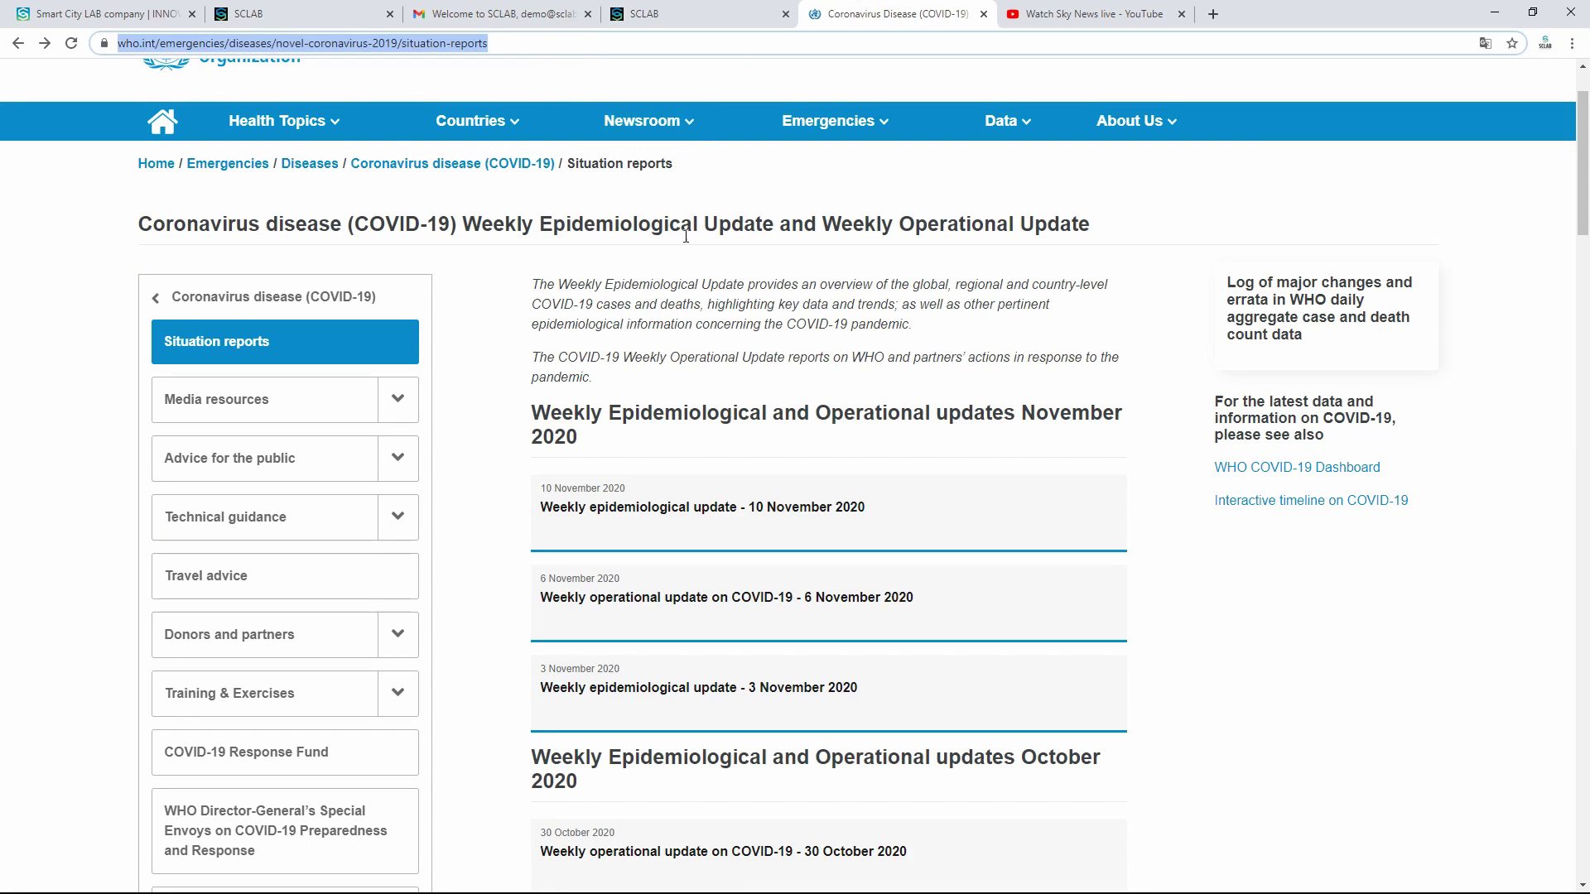
scroll(205, 198, up, 2)
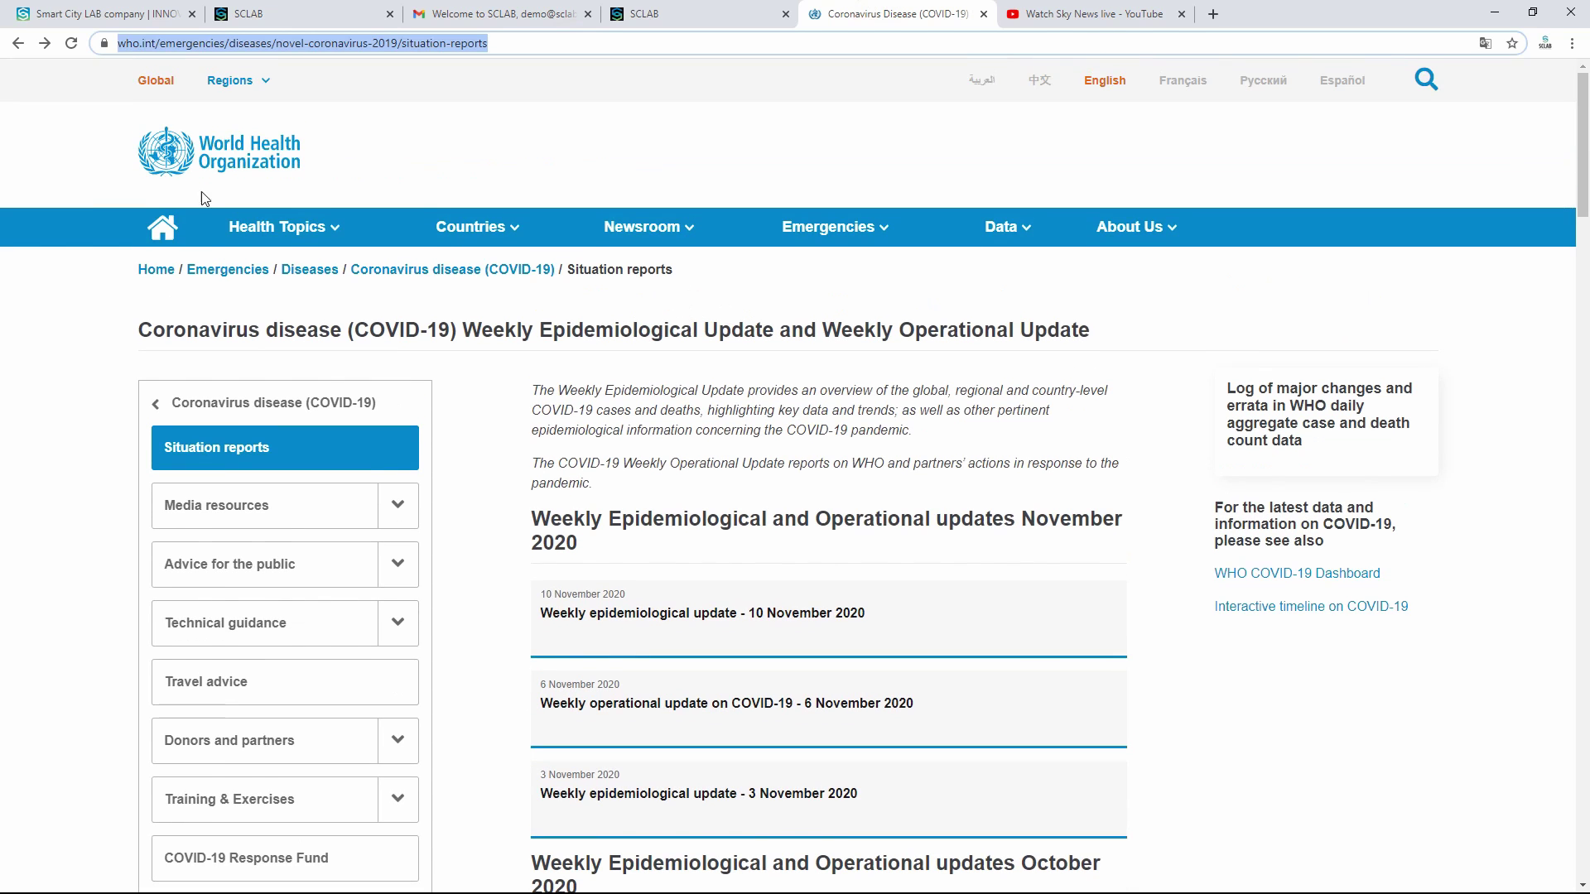
click(707, 15)
click(722, 430)
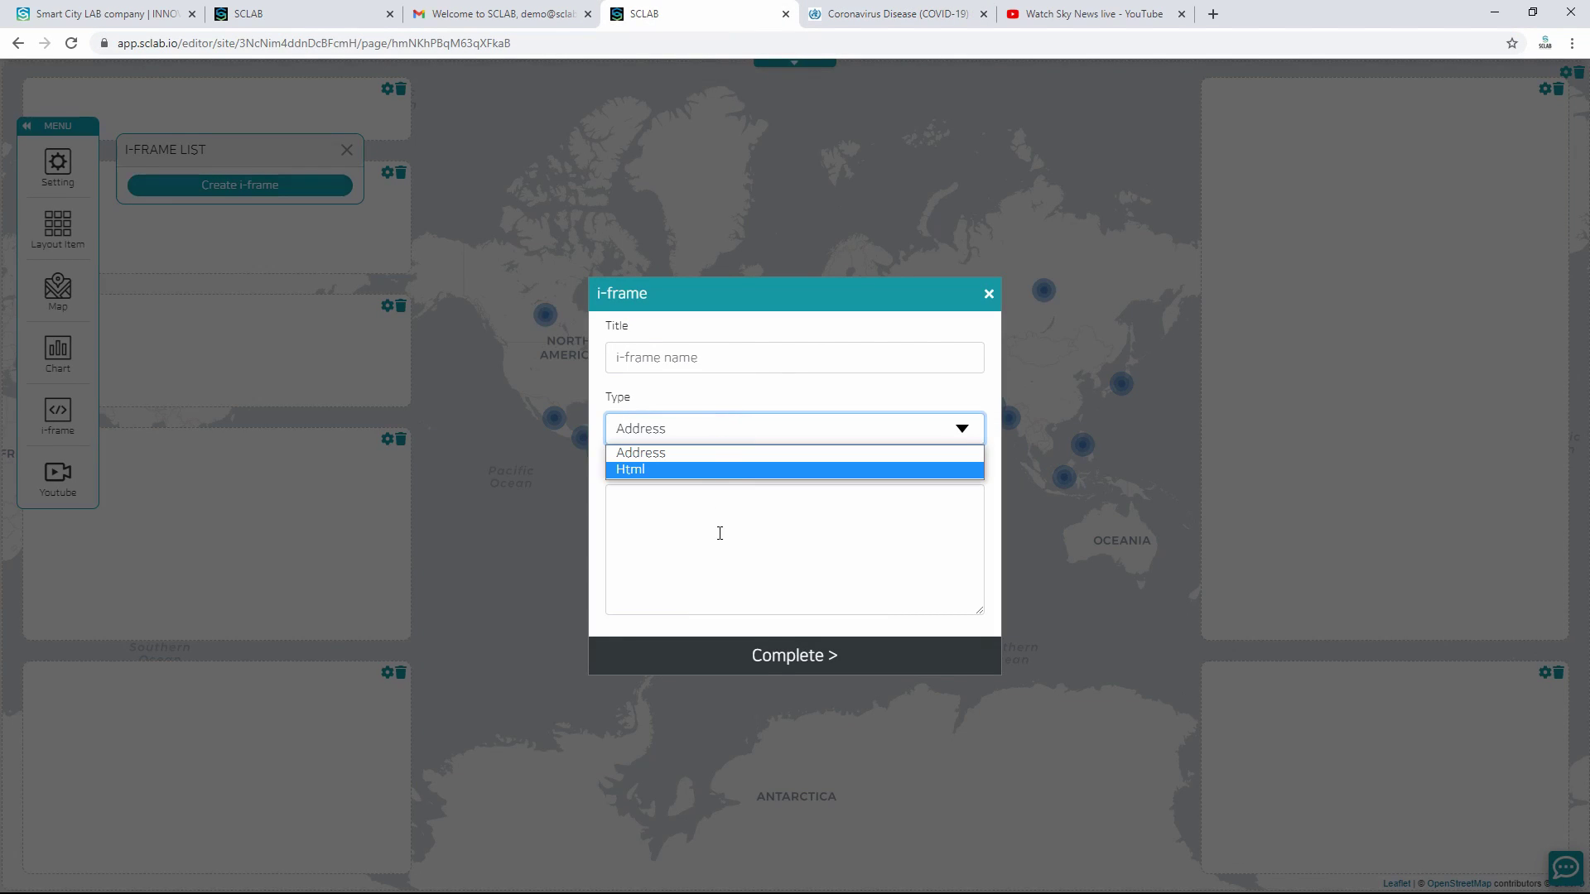
click(705, 452)
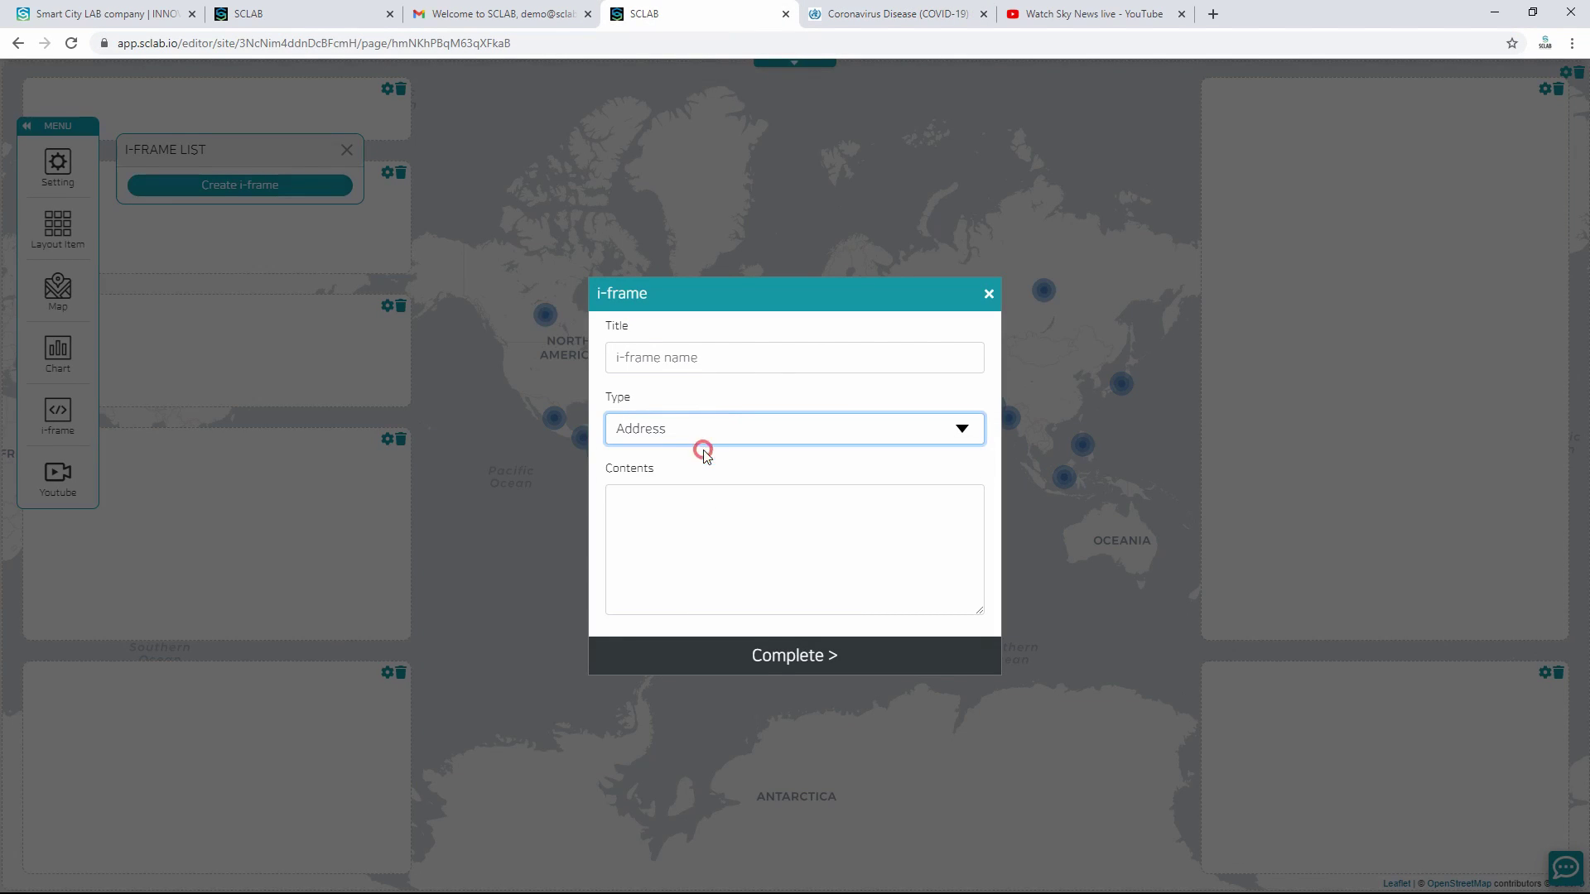
click(700, 518)
key(ctrl+v)
Step: Title the i-frame WTO, save it, and place it in the tall right box
click(696, 358)
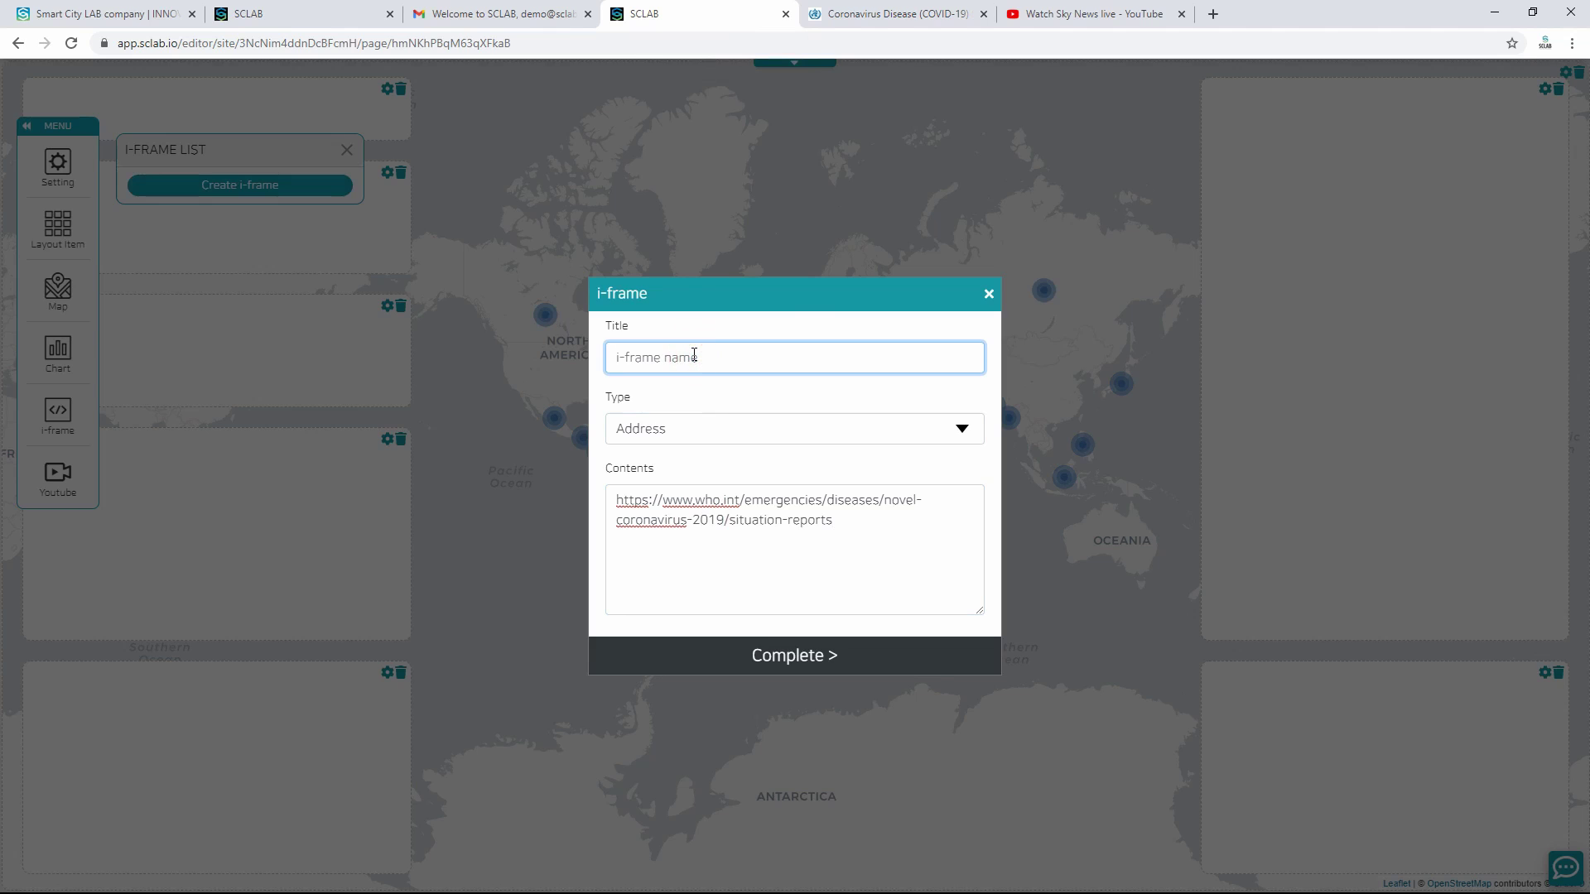
text(WTO)
click(787, 646)
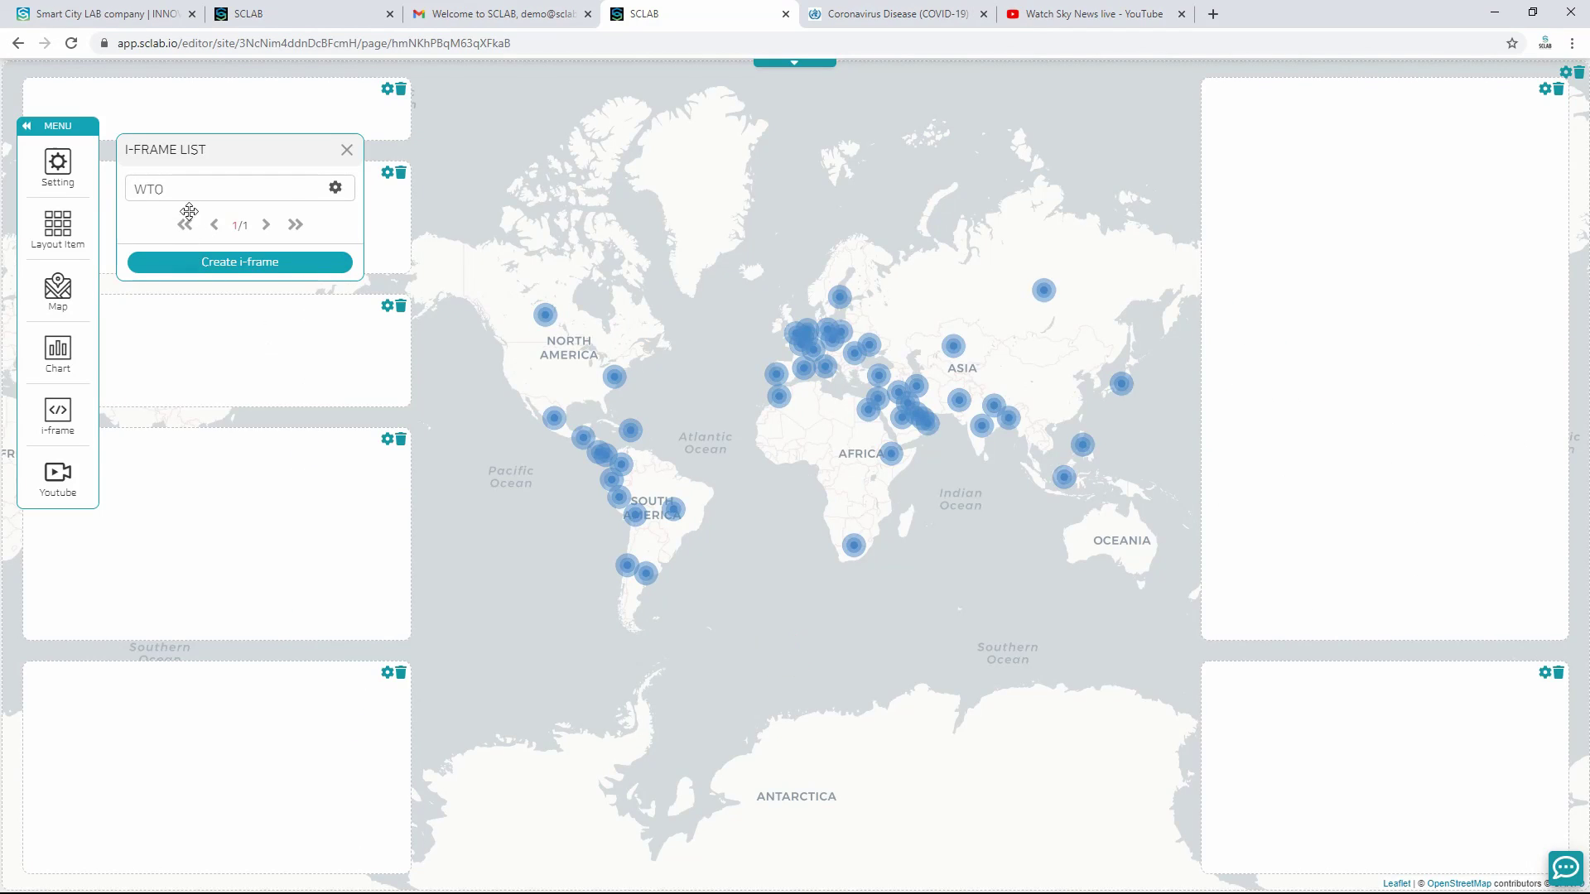
drag(152, 185, 1352, 276)
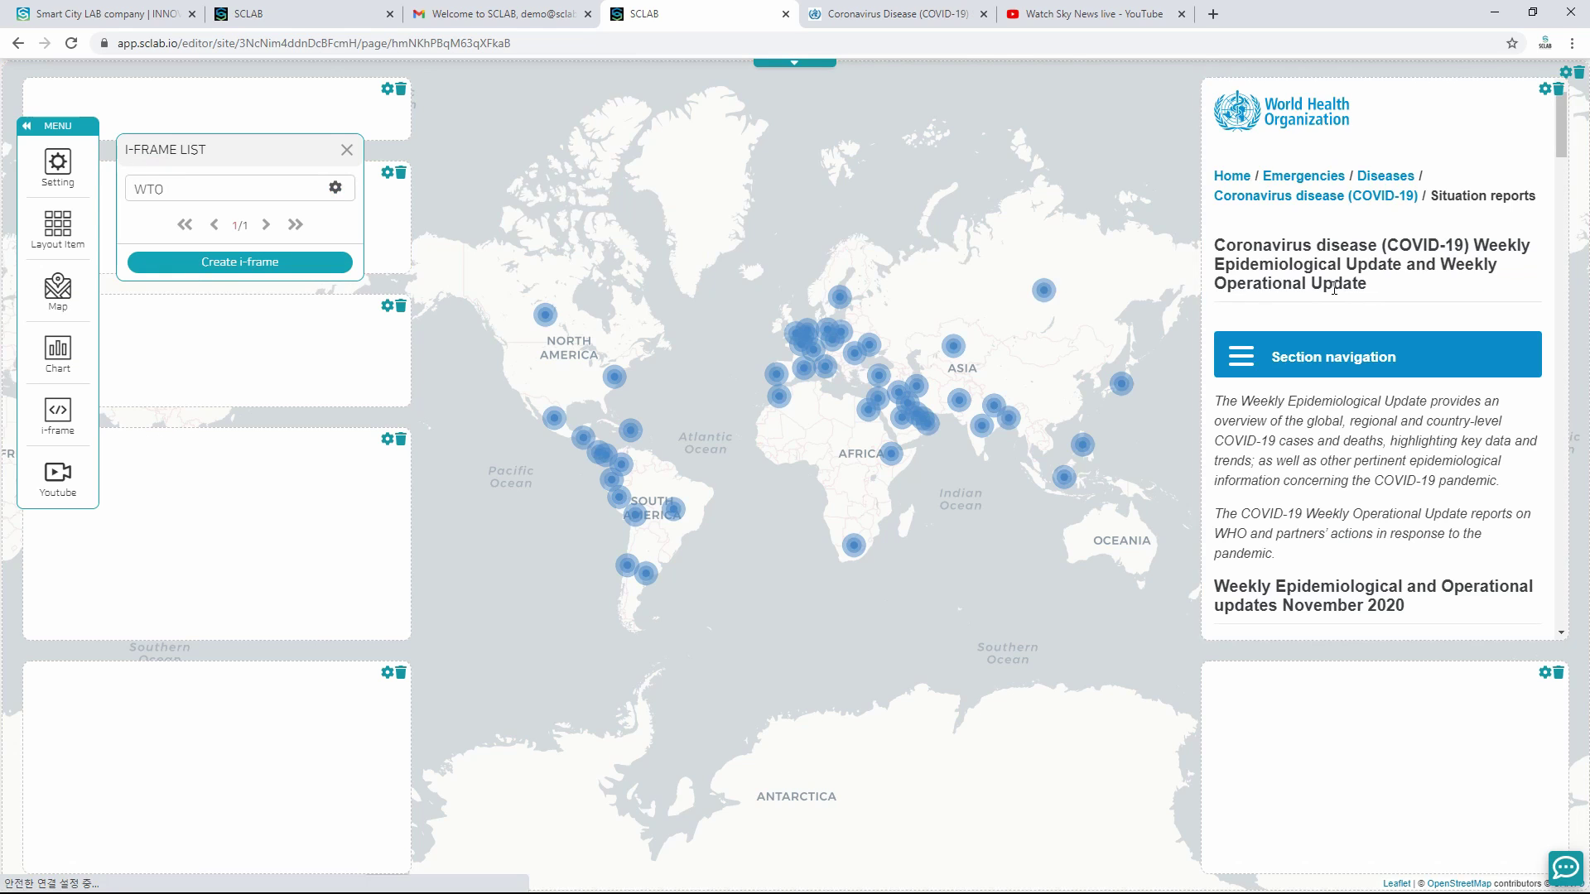
click(347, 151)
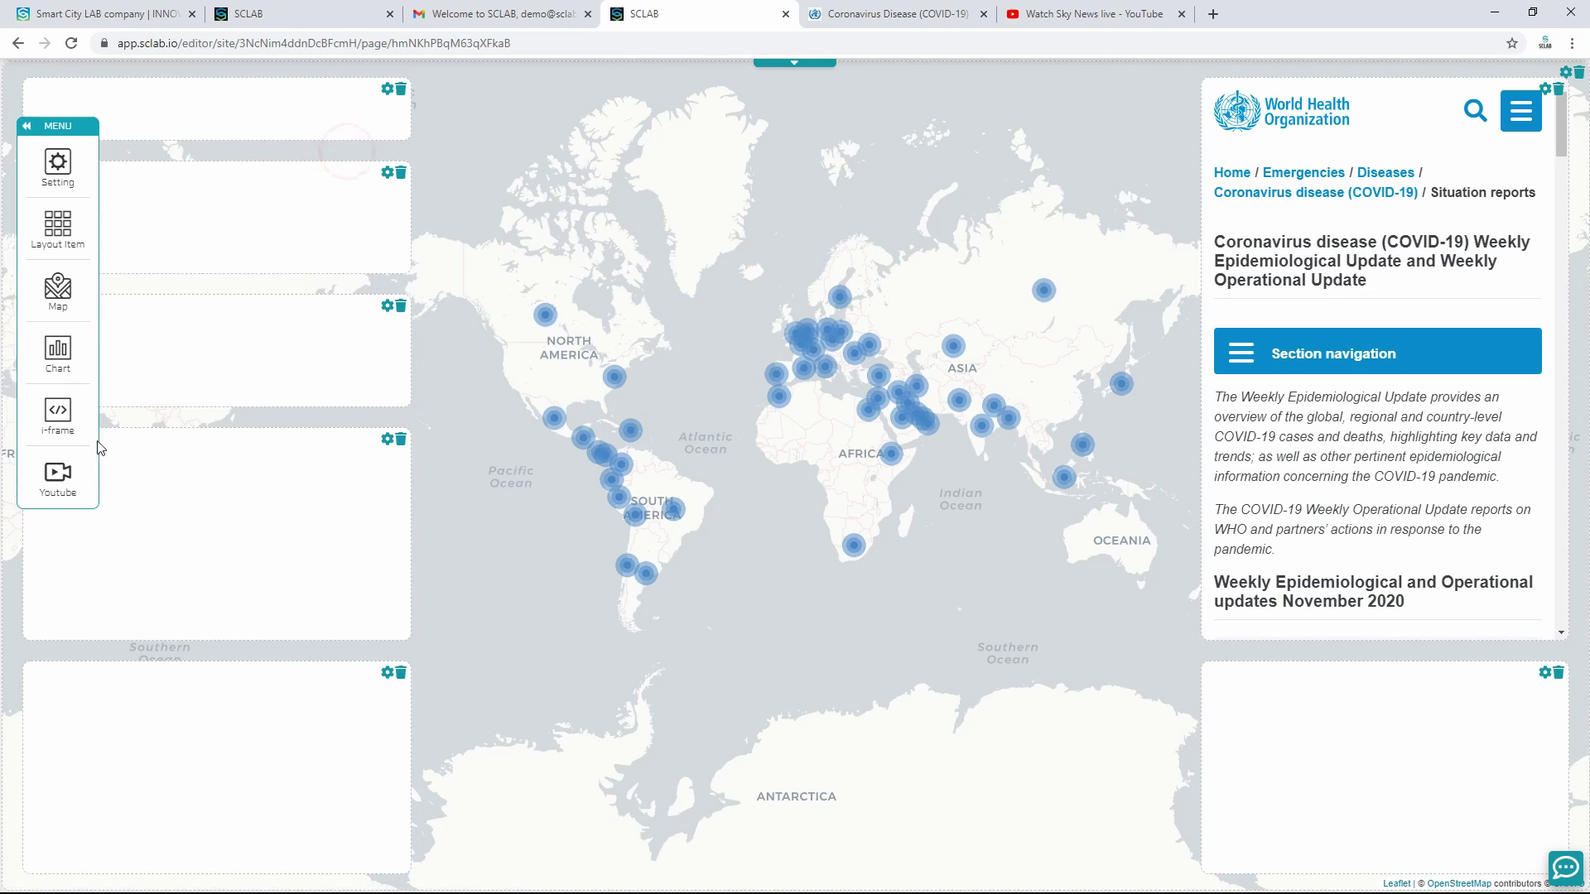
click(58, 476)
Step: Create a new YouTube entry with the Sky News live video address
click(260, 188)
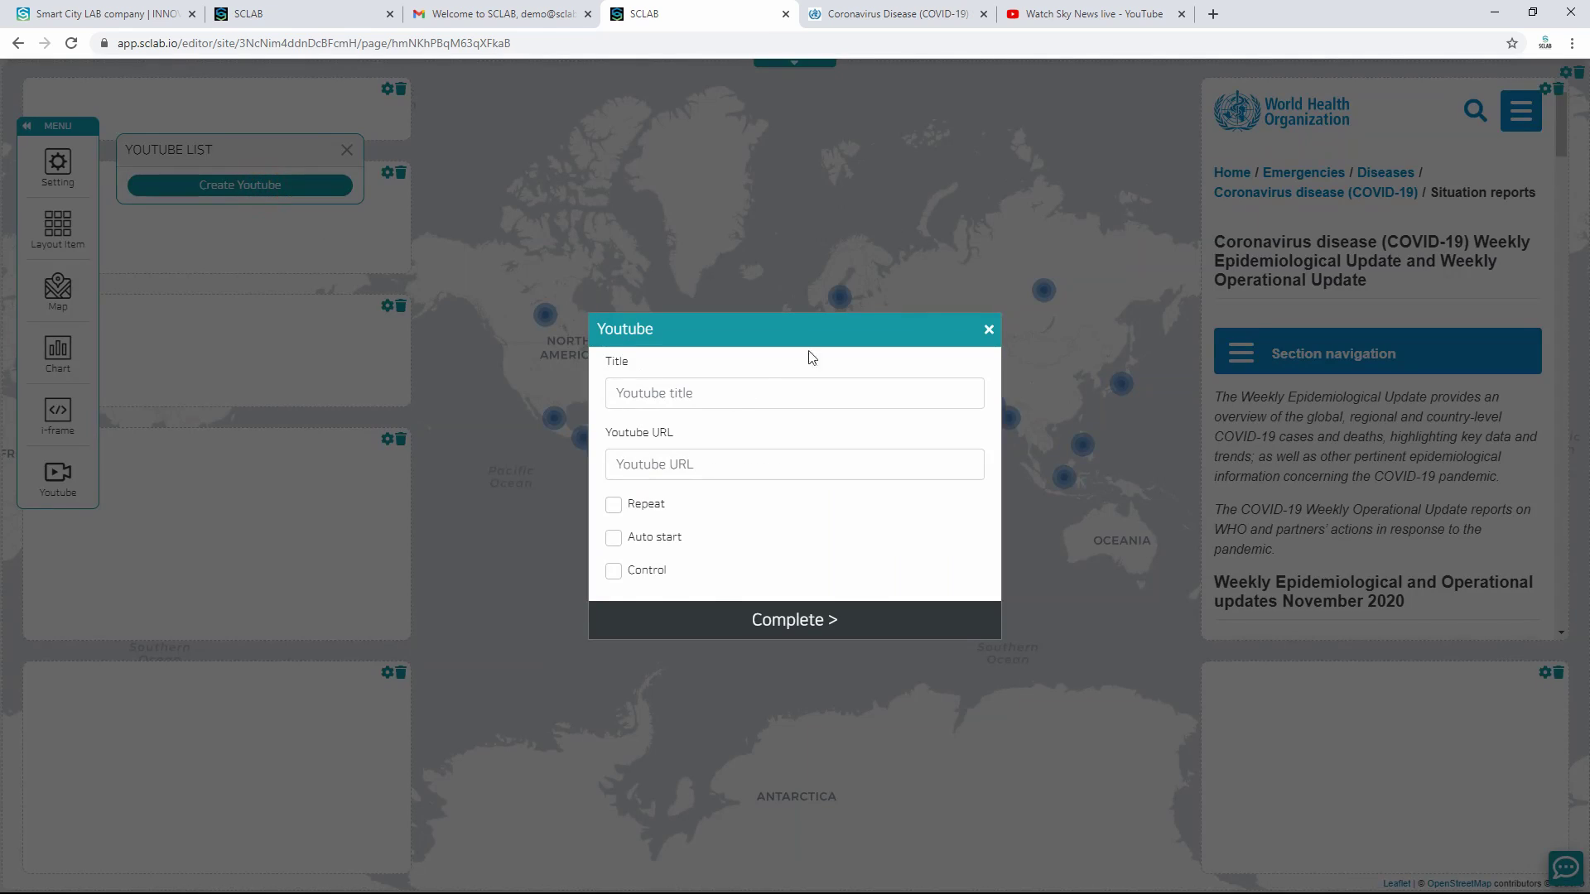
click(1084, 14)
click(216, 42)
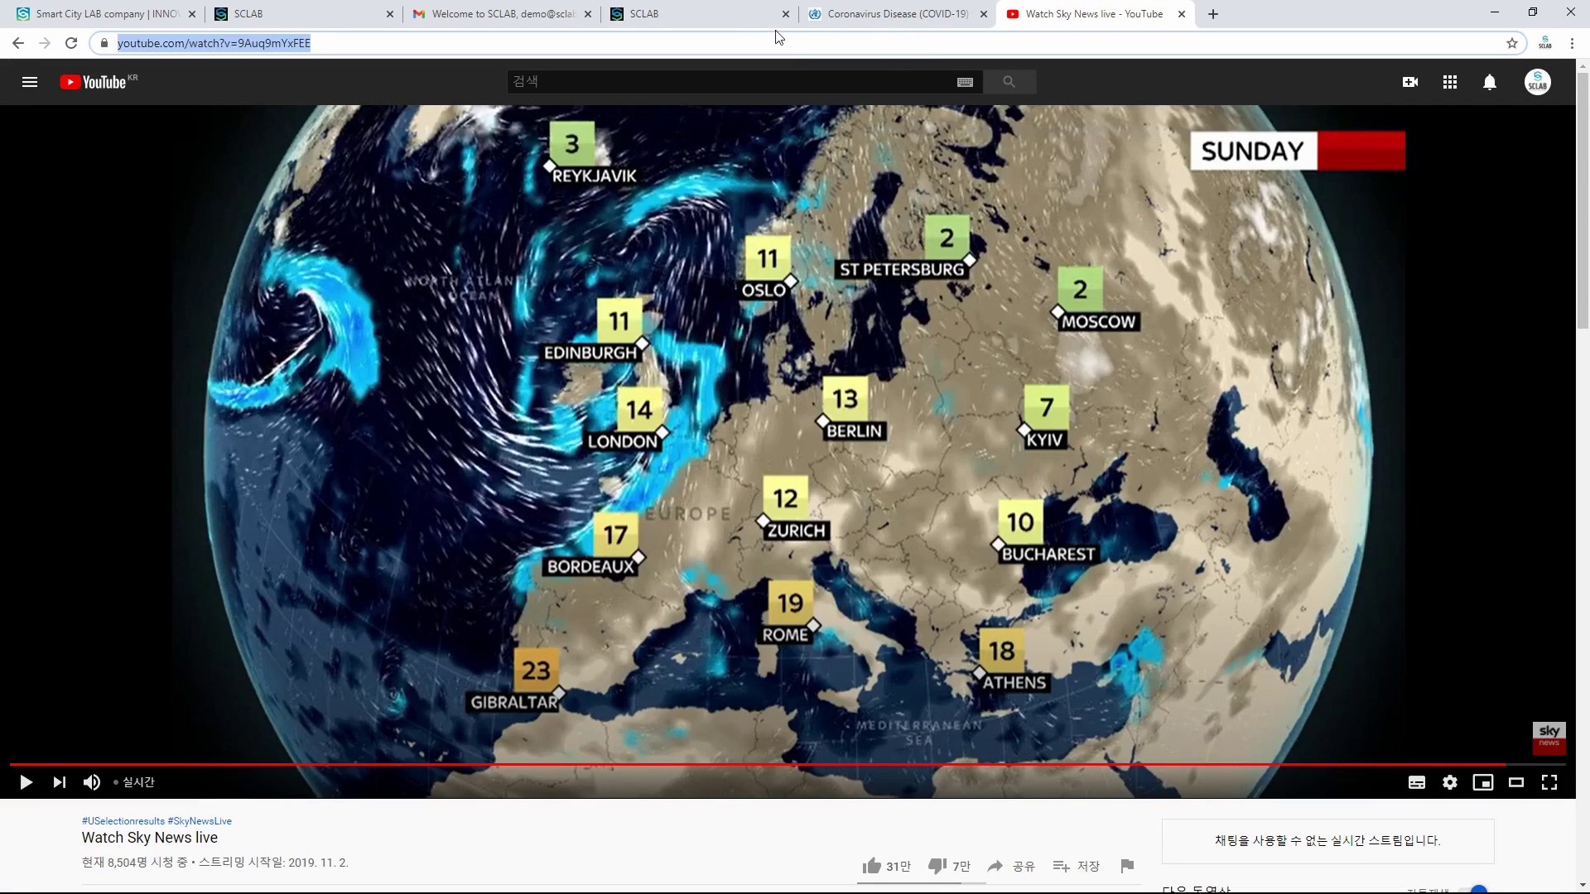
click(694, 13)
click(693, 464)
text(https://www.youtube.com/watch?v=9Auq9mYxFEE)
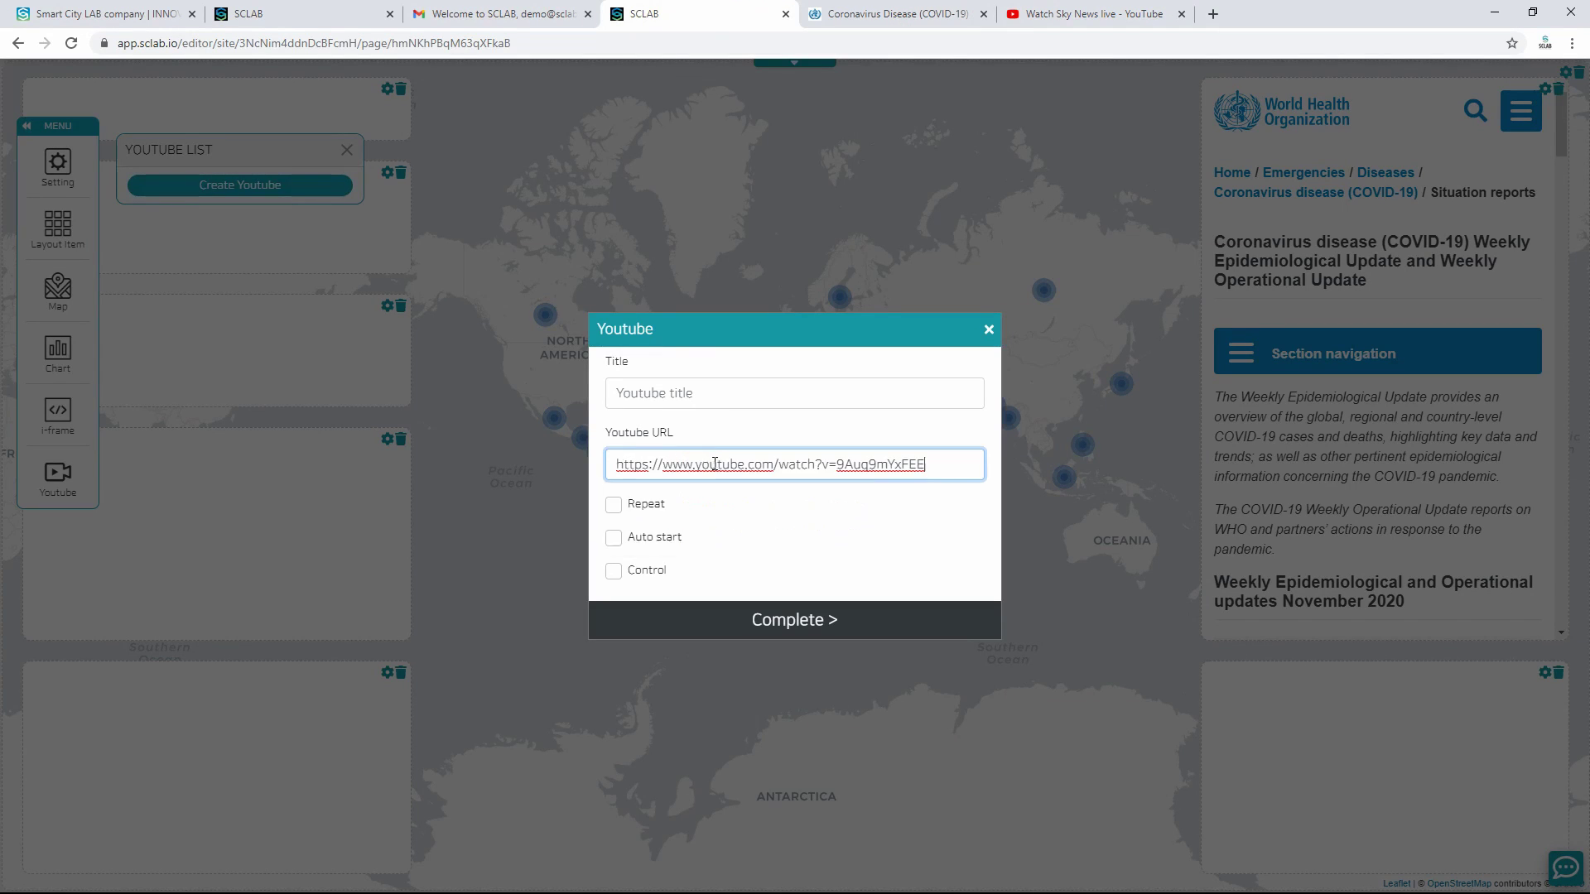
Step: Title the video Sky News, turn on Repeat and Auto start, and save it
click(727, 394)
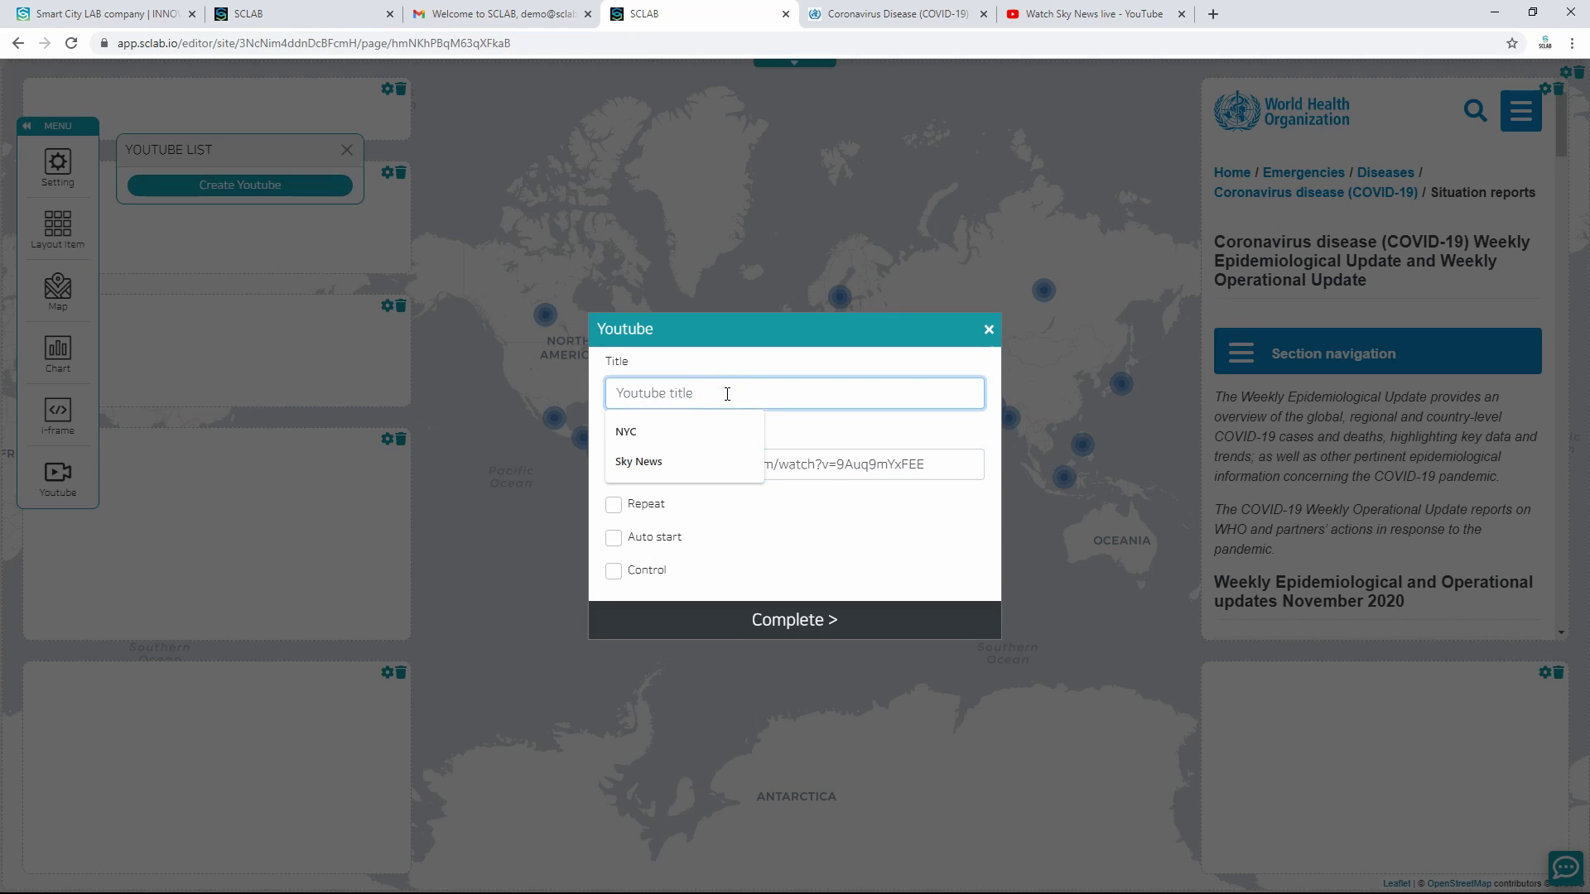
text(S)
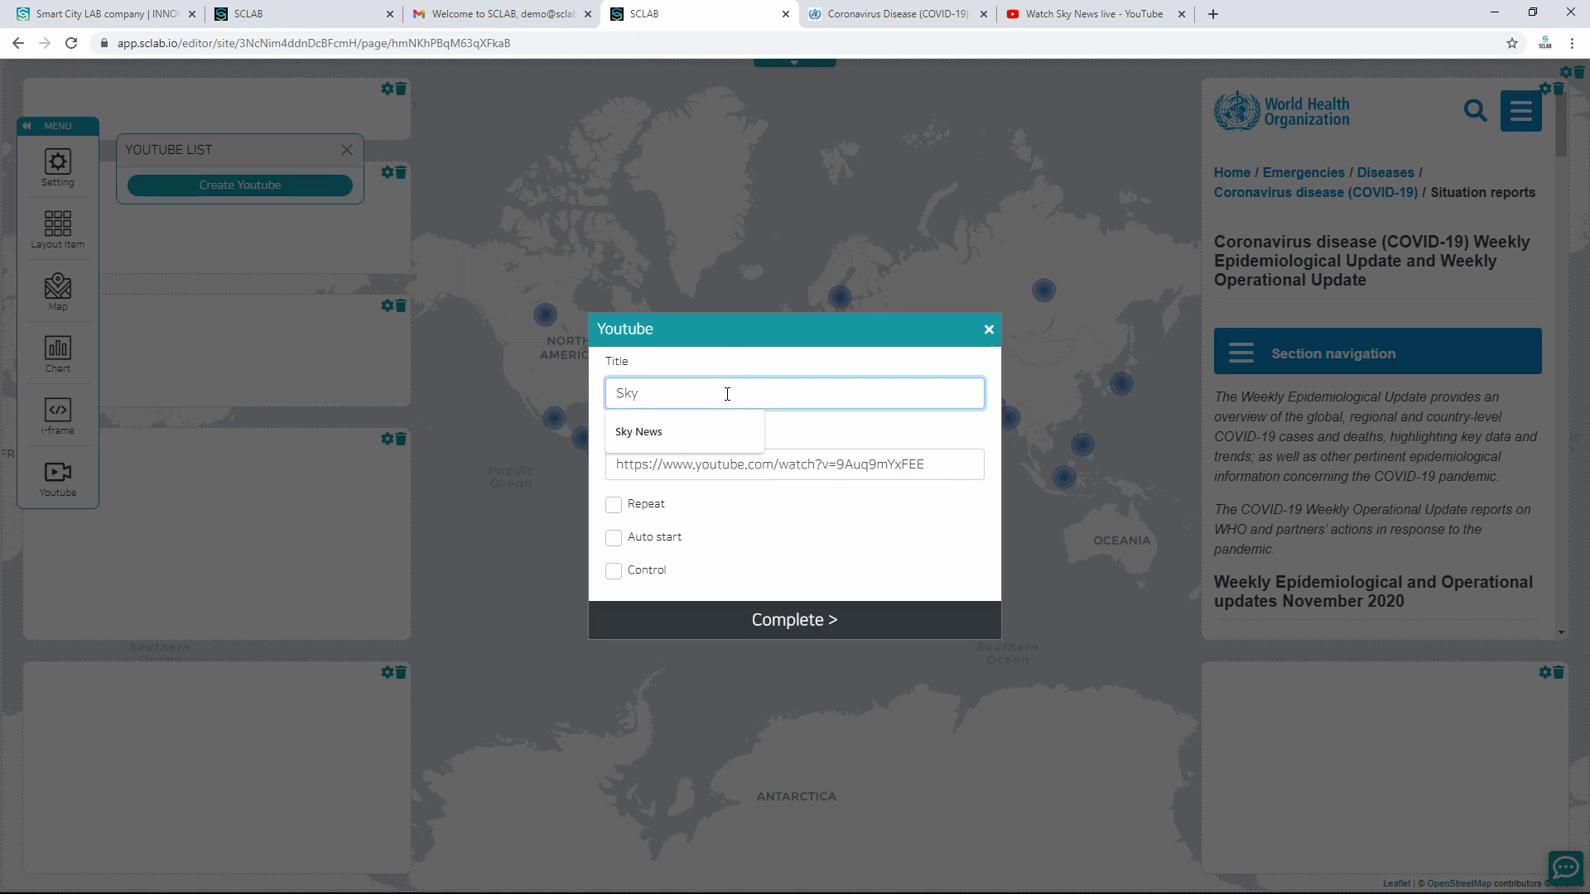
text(ky)
click(695, 427)
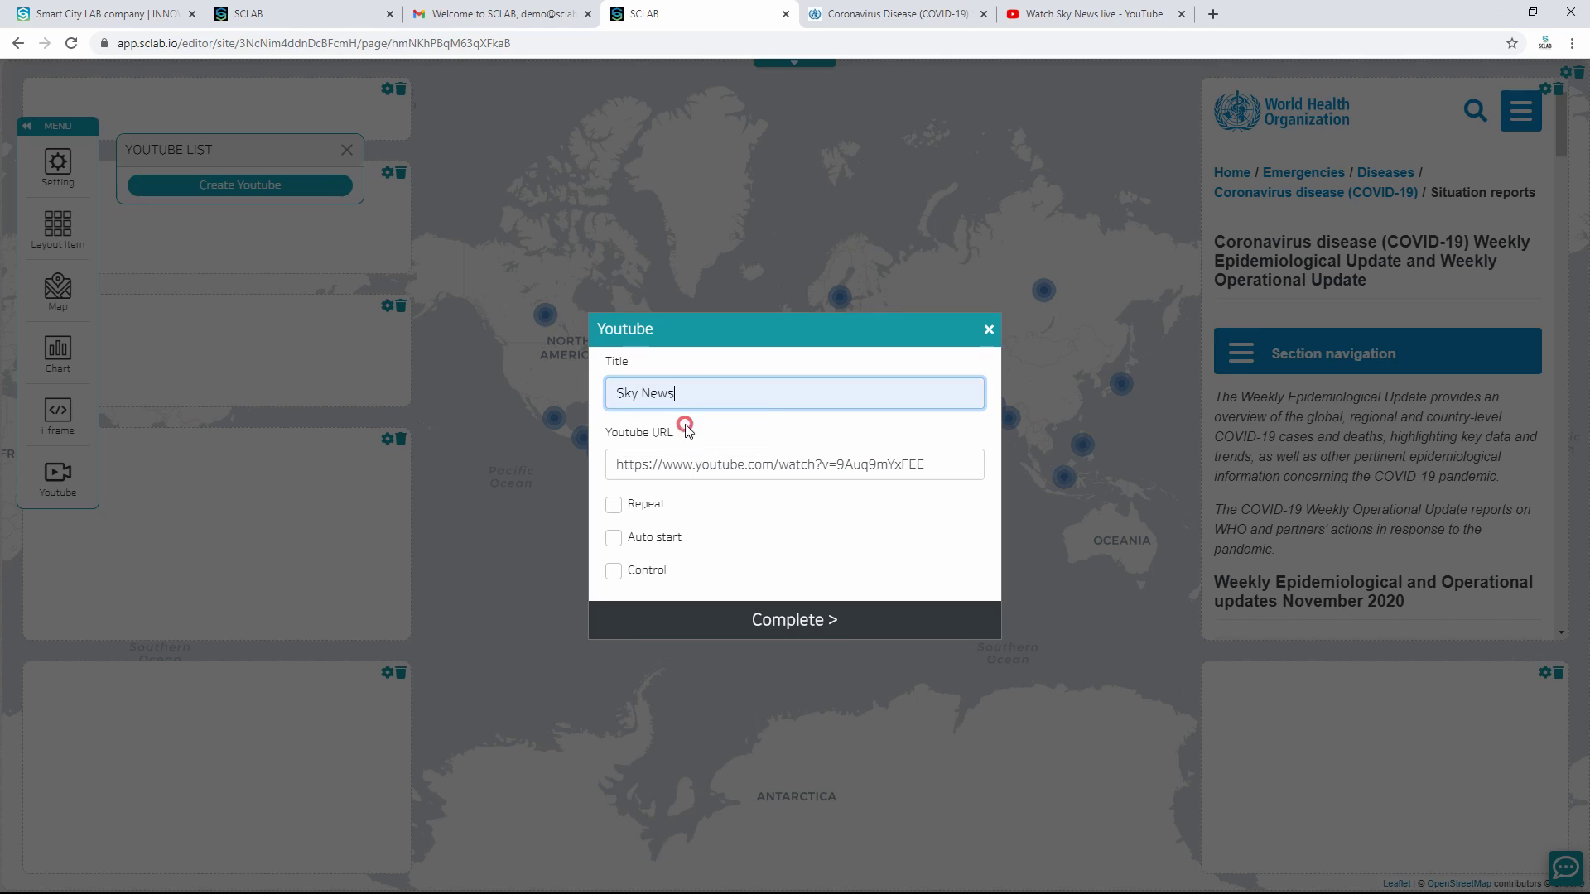
click(637, 504)
click(642, 537)
click(782, 617)
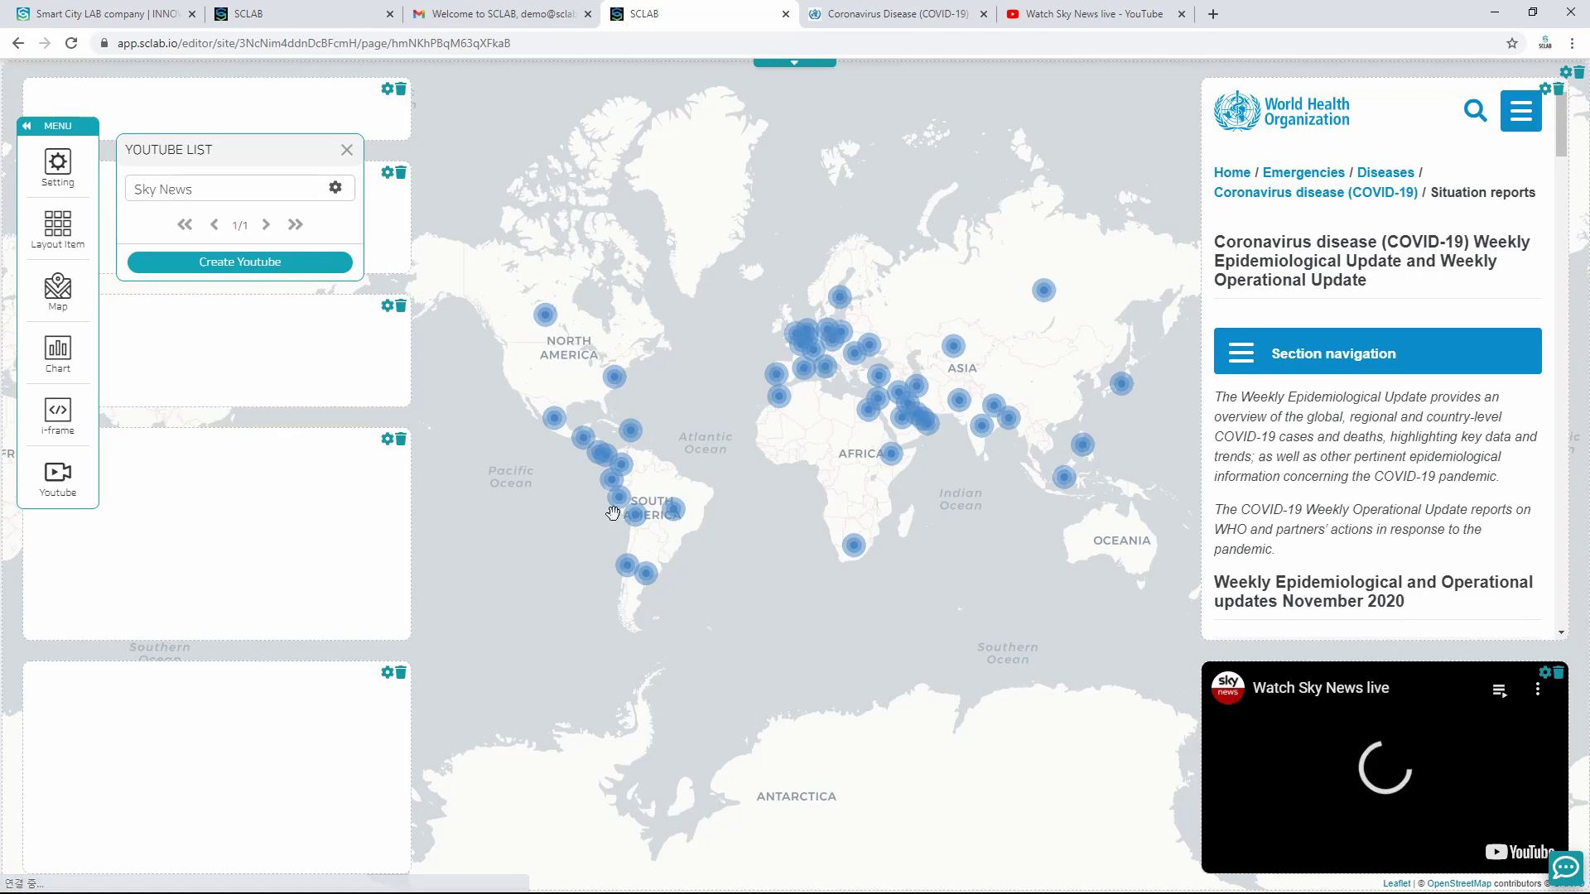
click(346, 150)
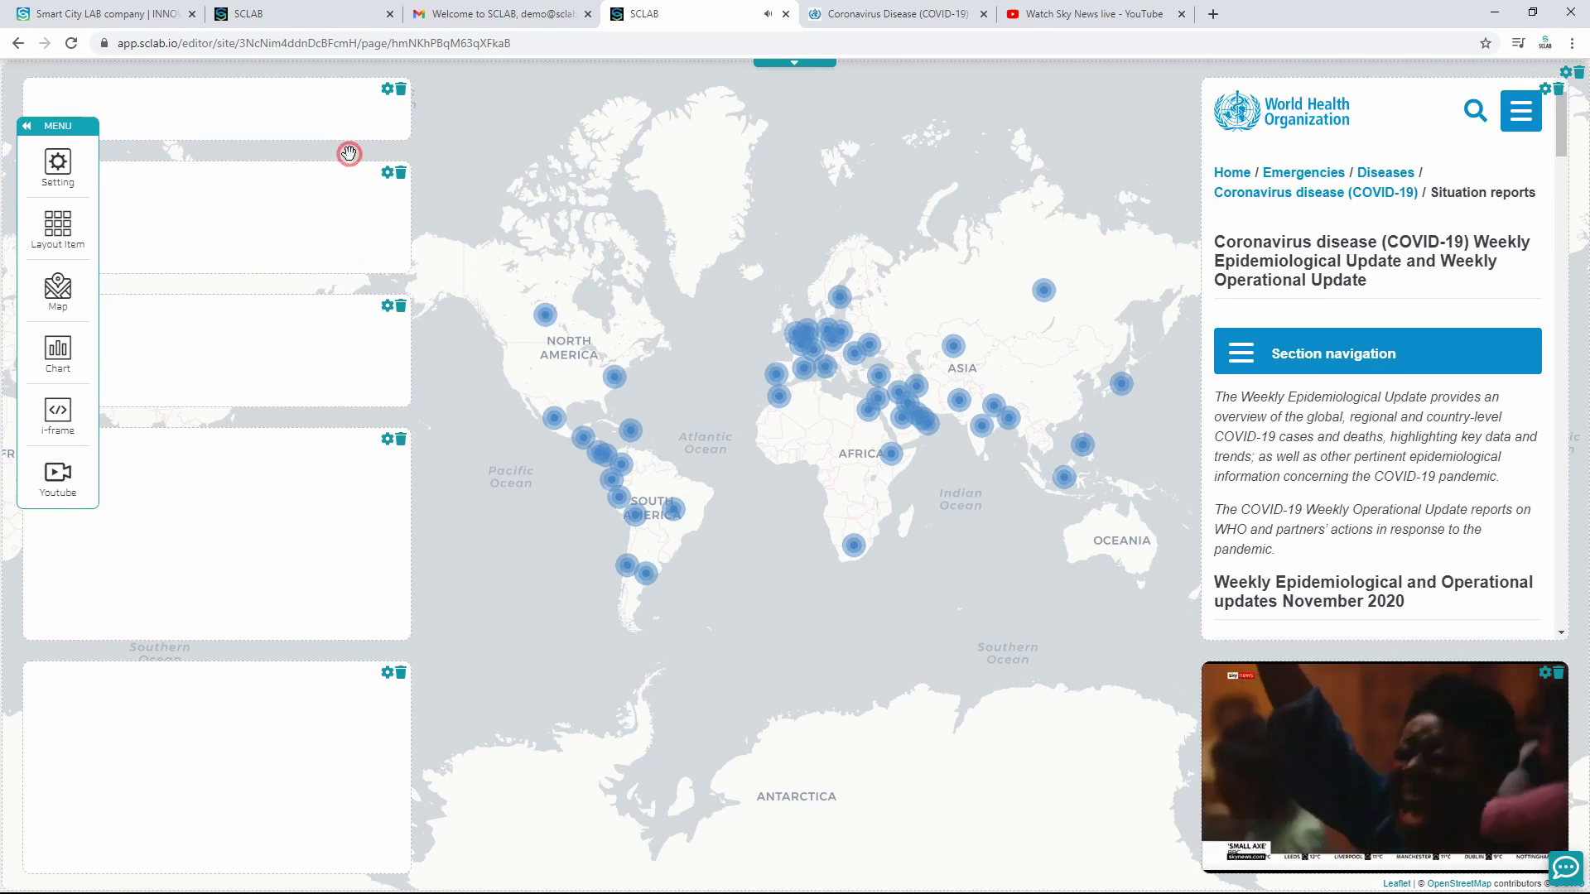
click(74, 358)
Step: Fill the left boxes with the Deaths Top 50, Cases Top 50, New Deaths and New Cases charts
drag(267, 158, 704, 191)
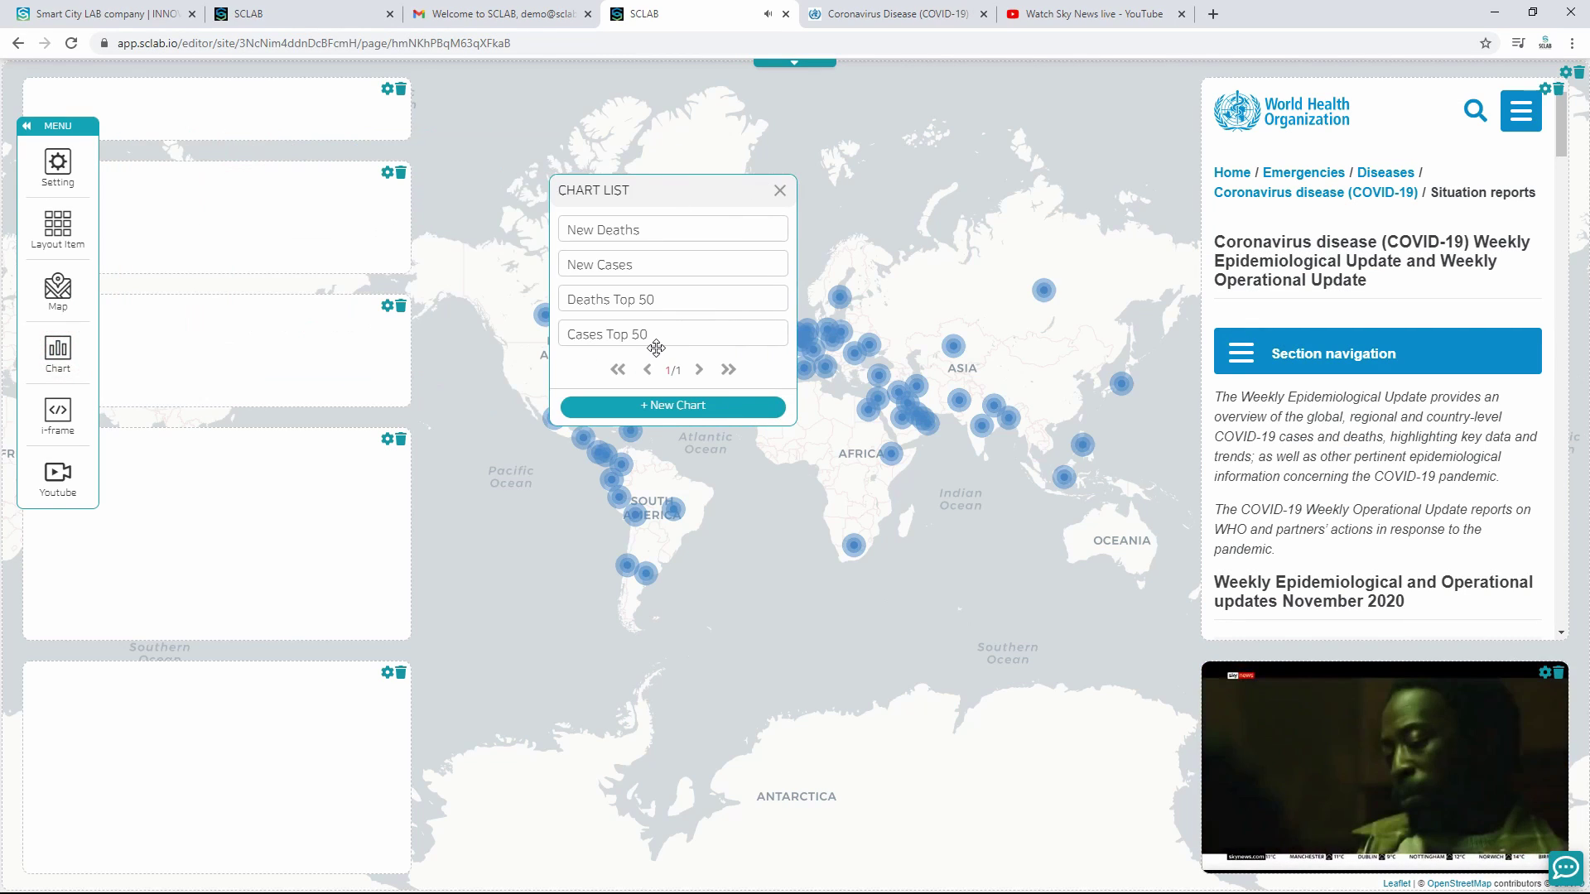
drag(631, 300, 241, 508)
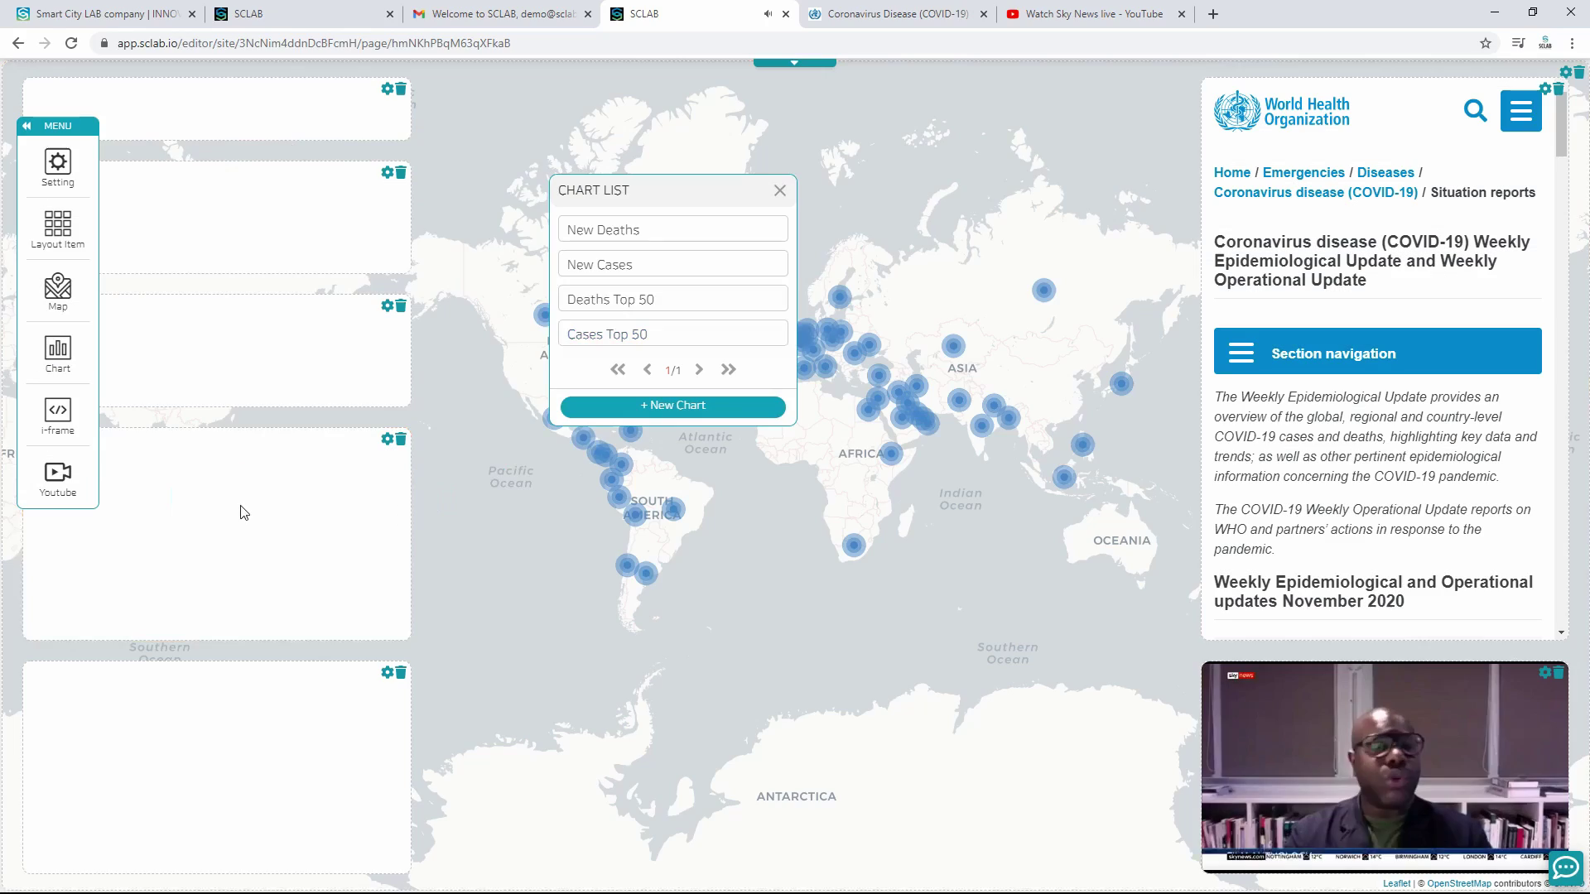
drag(624, 339, 220, 787)
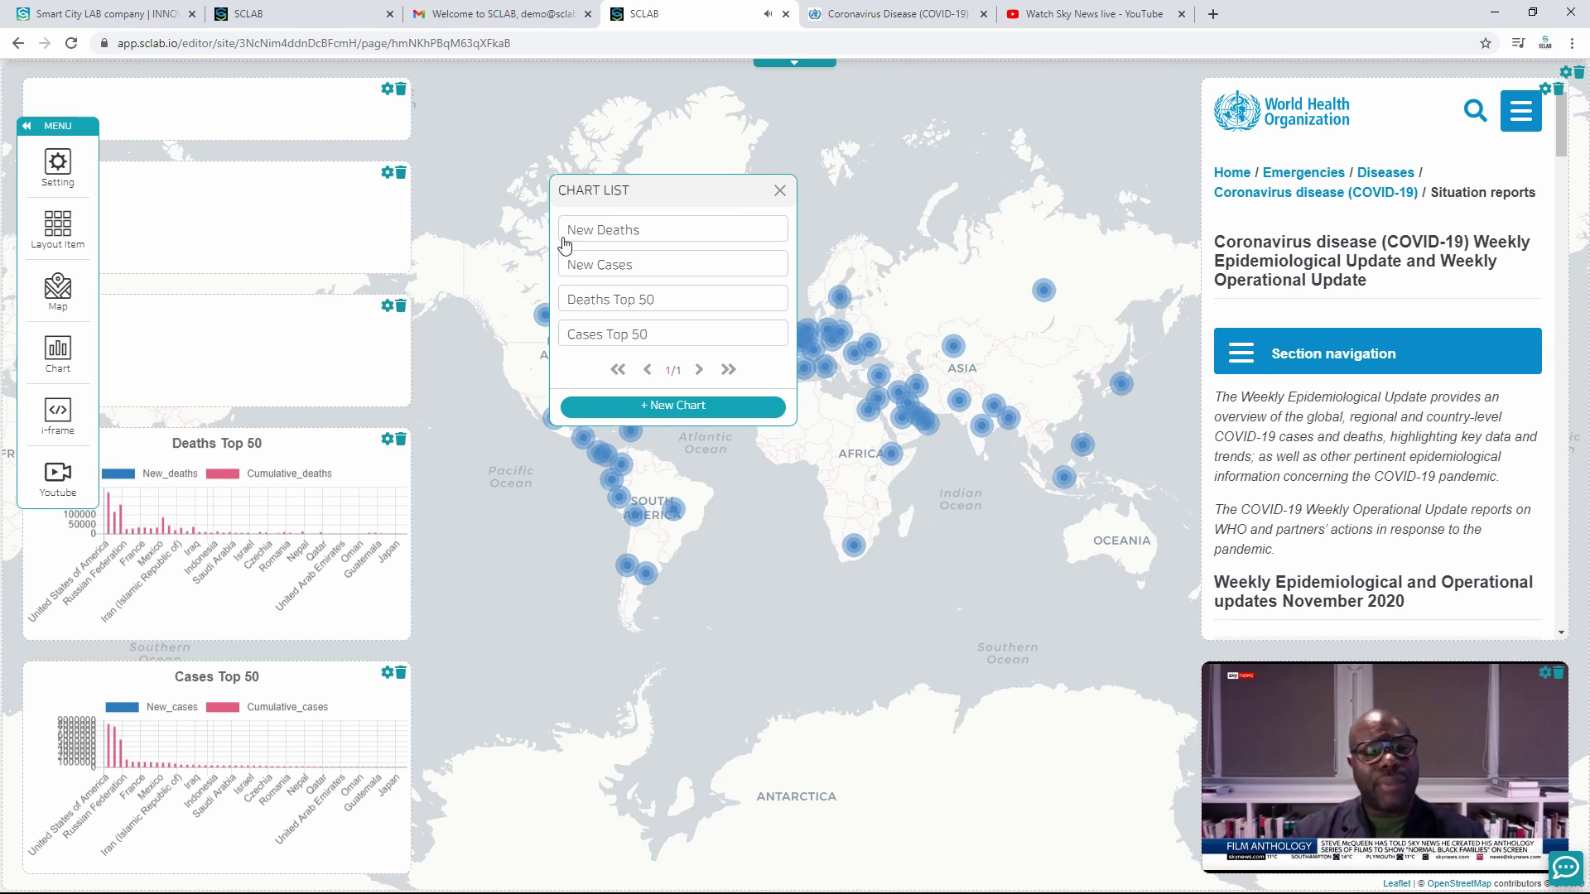
drag(459, 226, 298, 322)
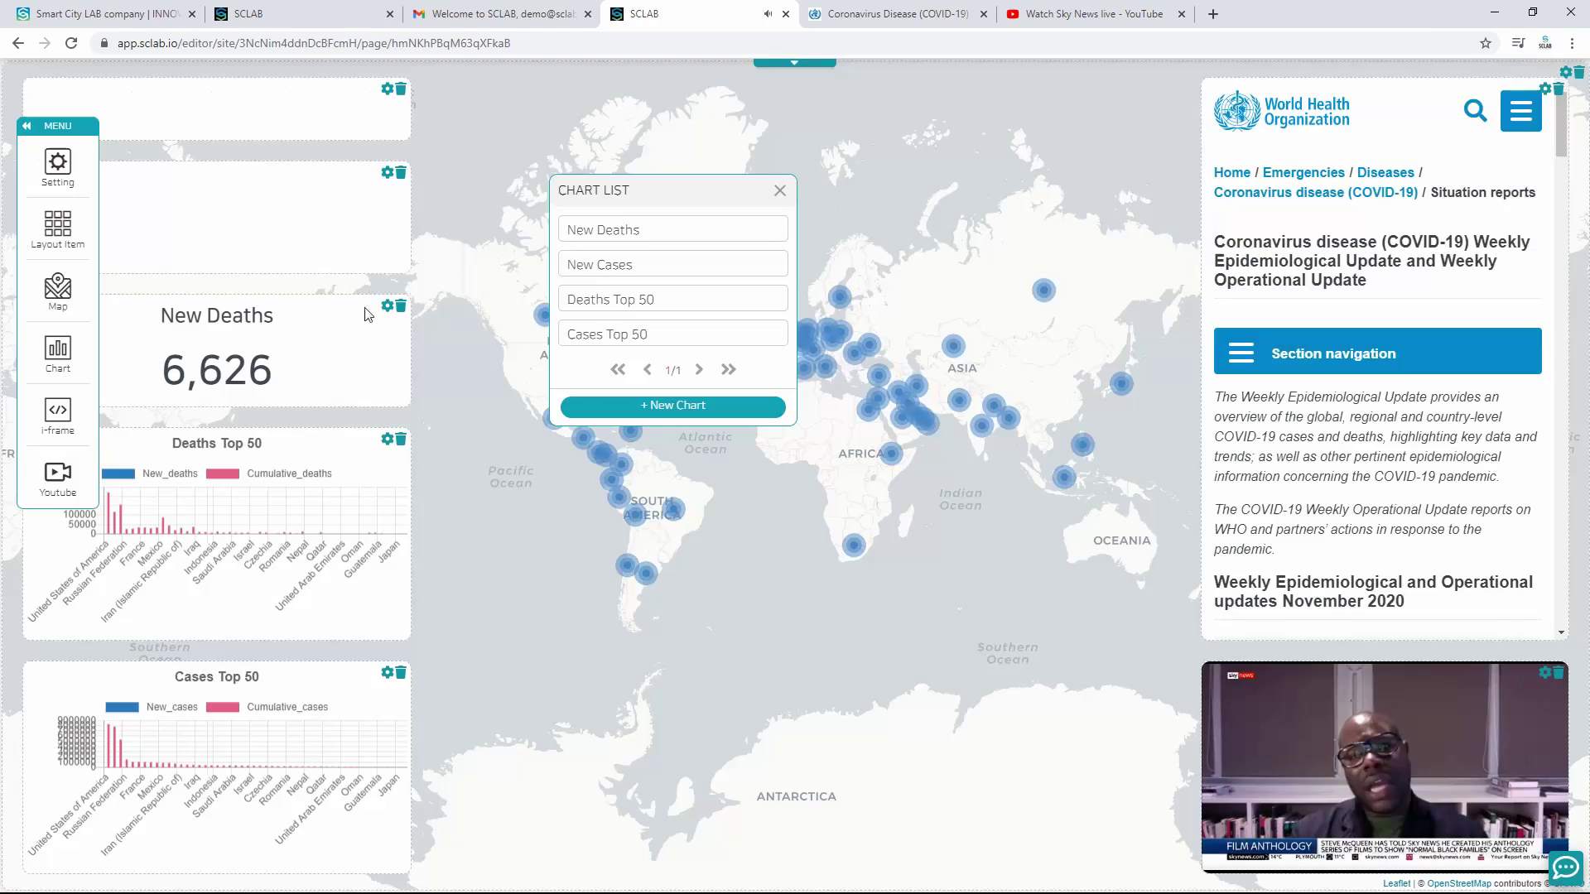
drag(662, 265, 274, 240)
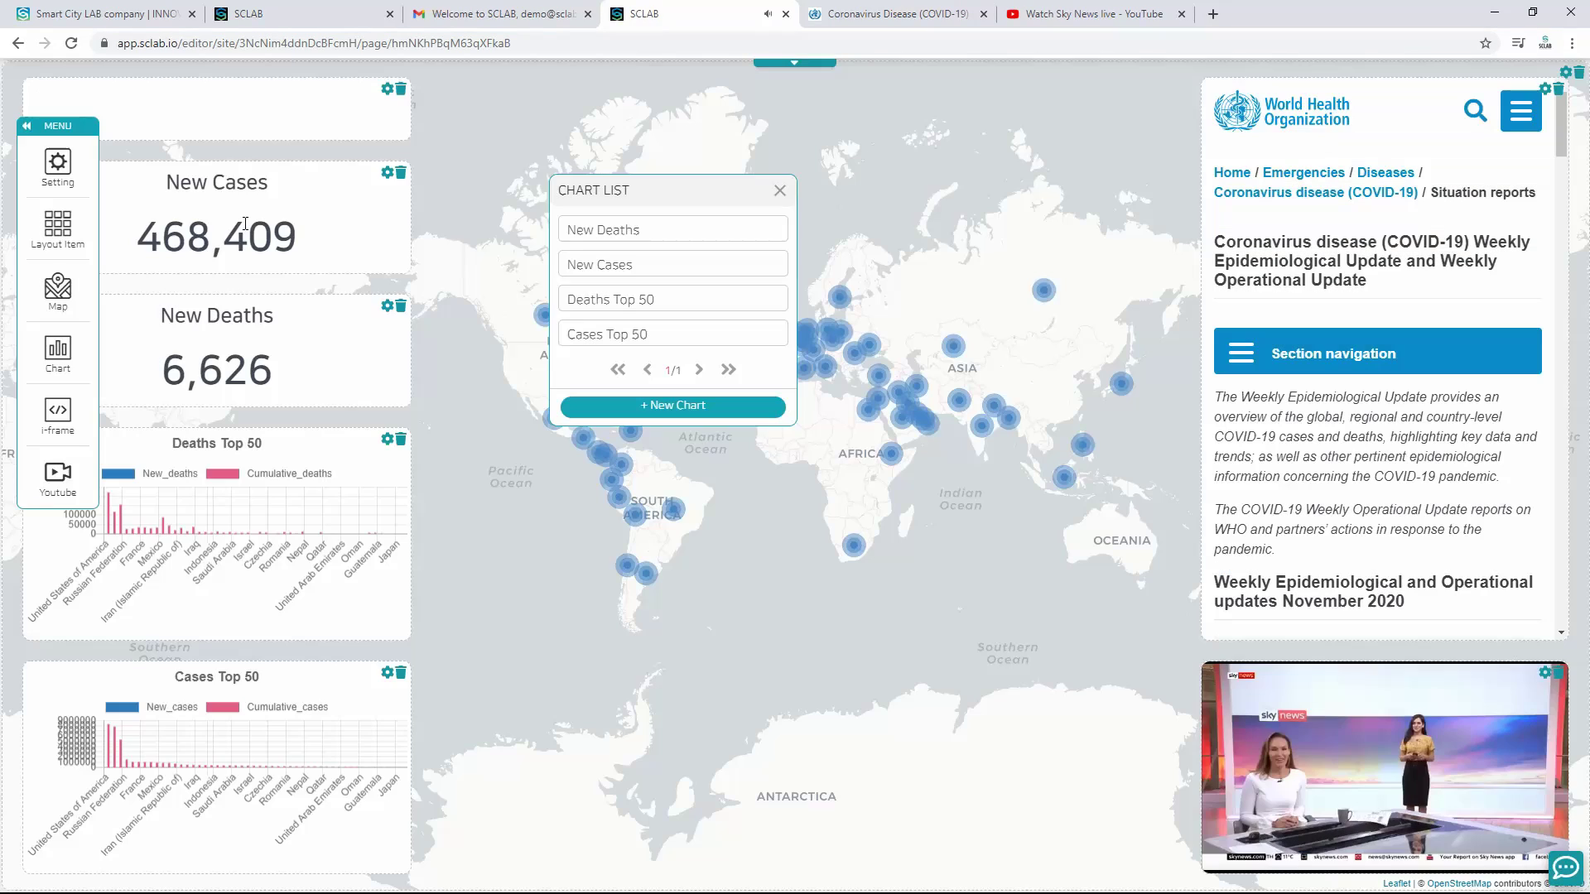
click(779, 189)
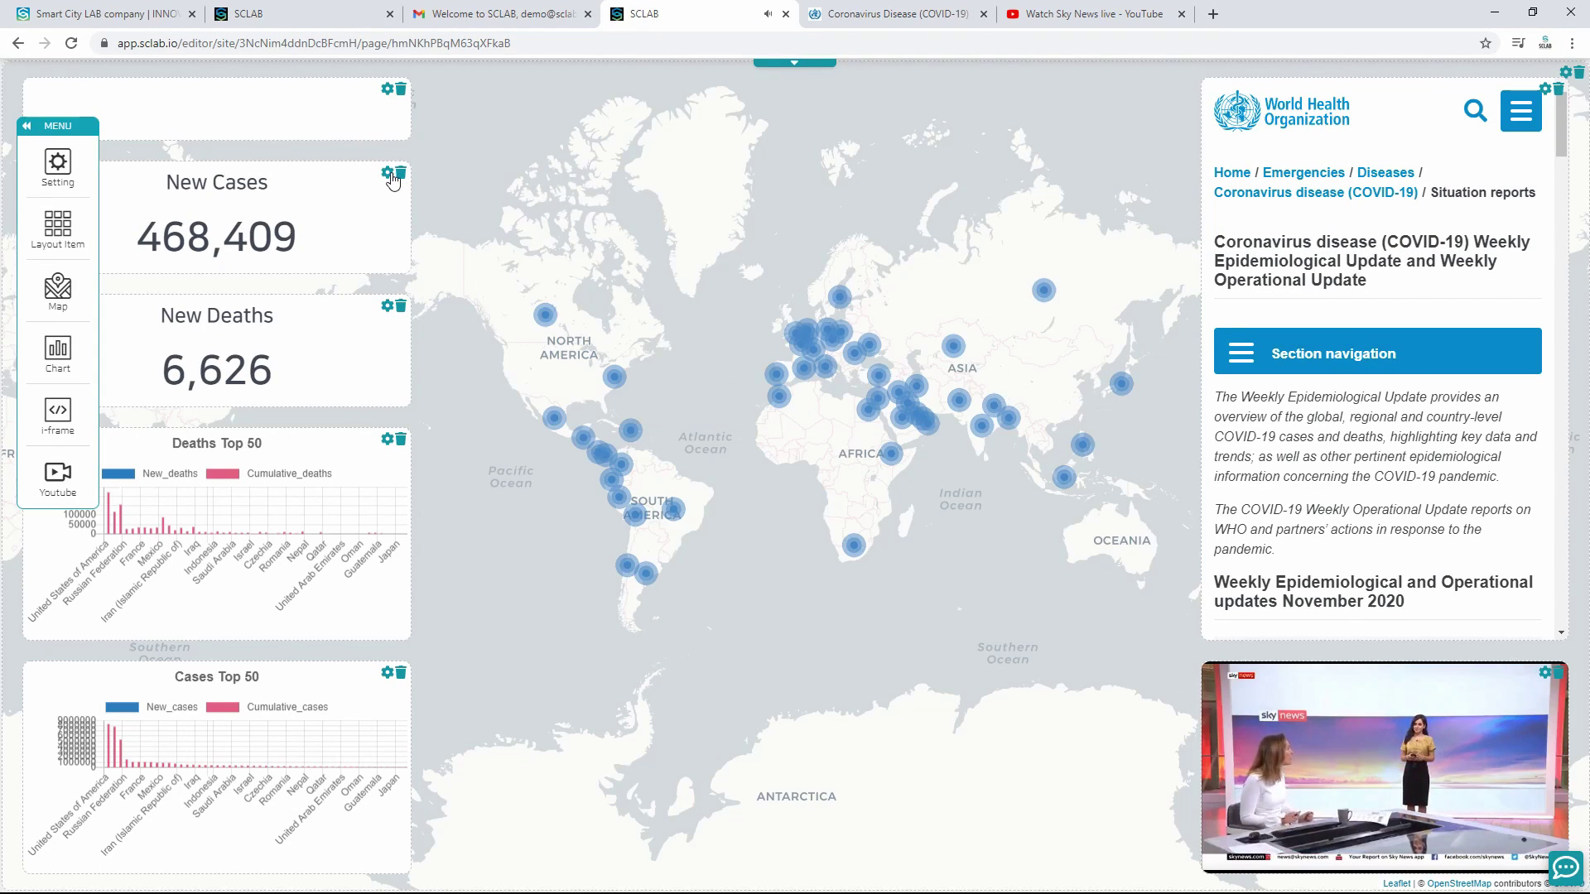
Step: Enter COVID GLOBAL as the top-left panel's layout text
click(387, 97)
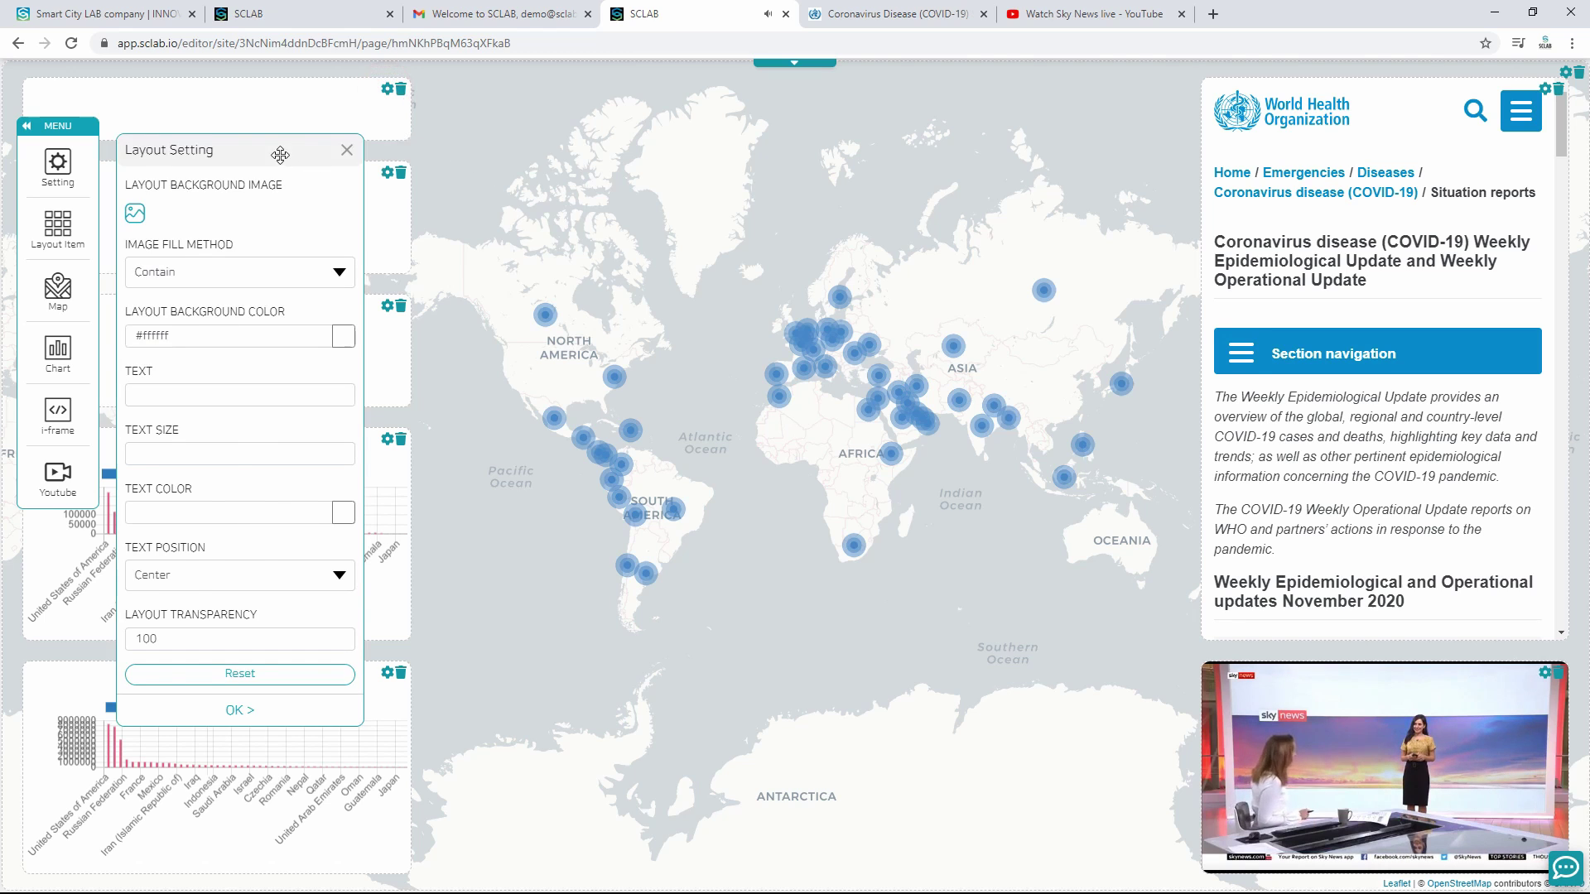
drag(281, 155, 722, 195)
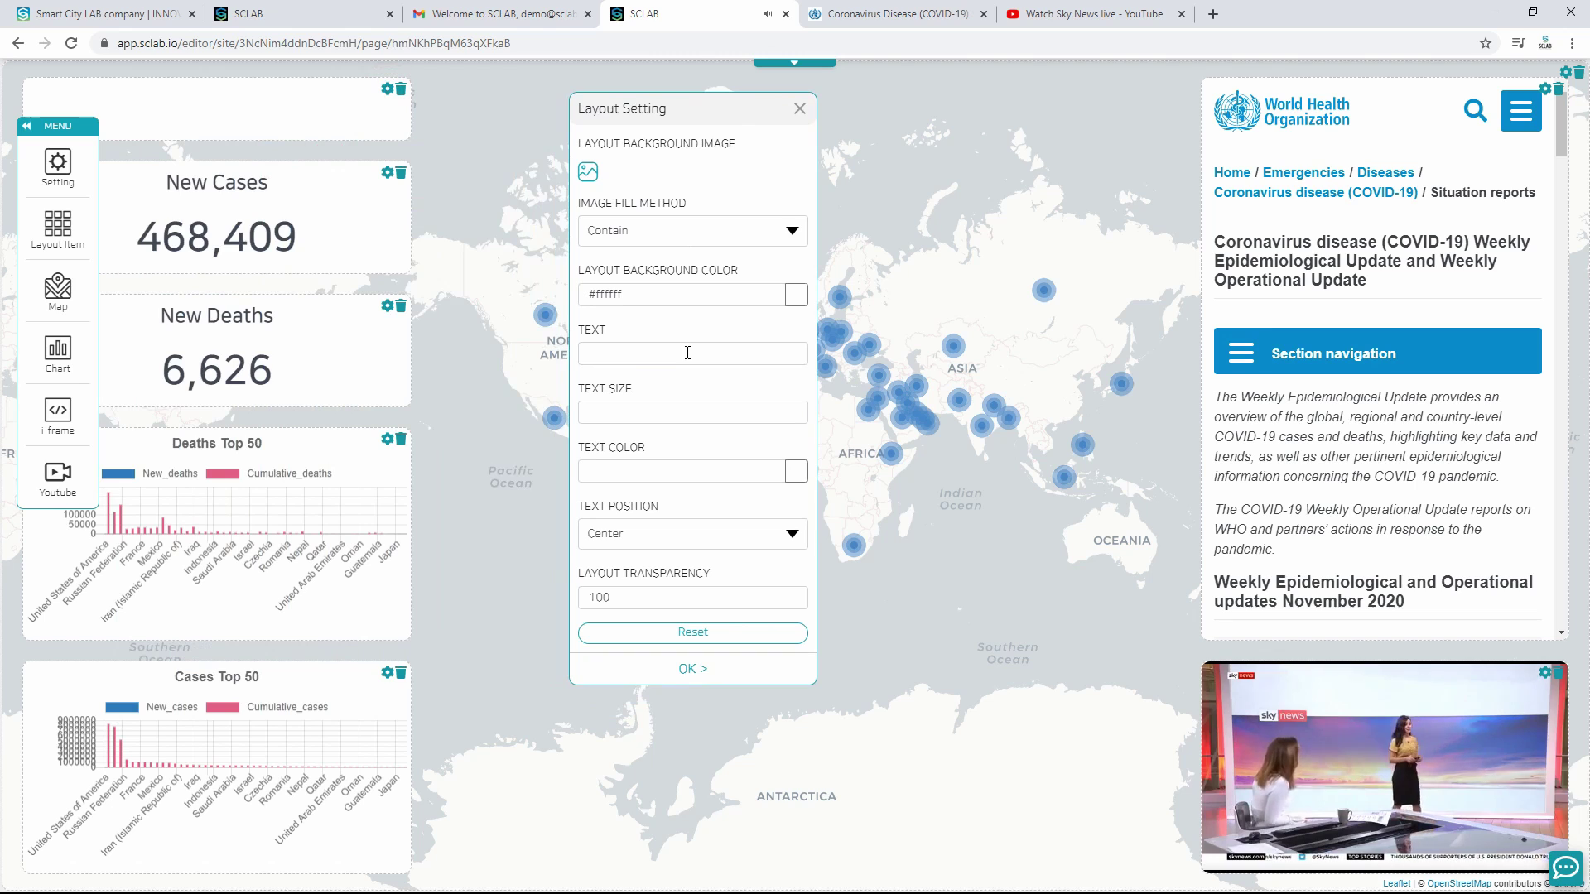
click(687, 352)
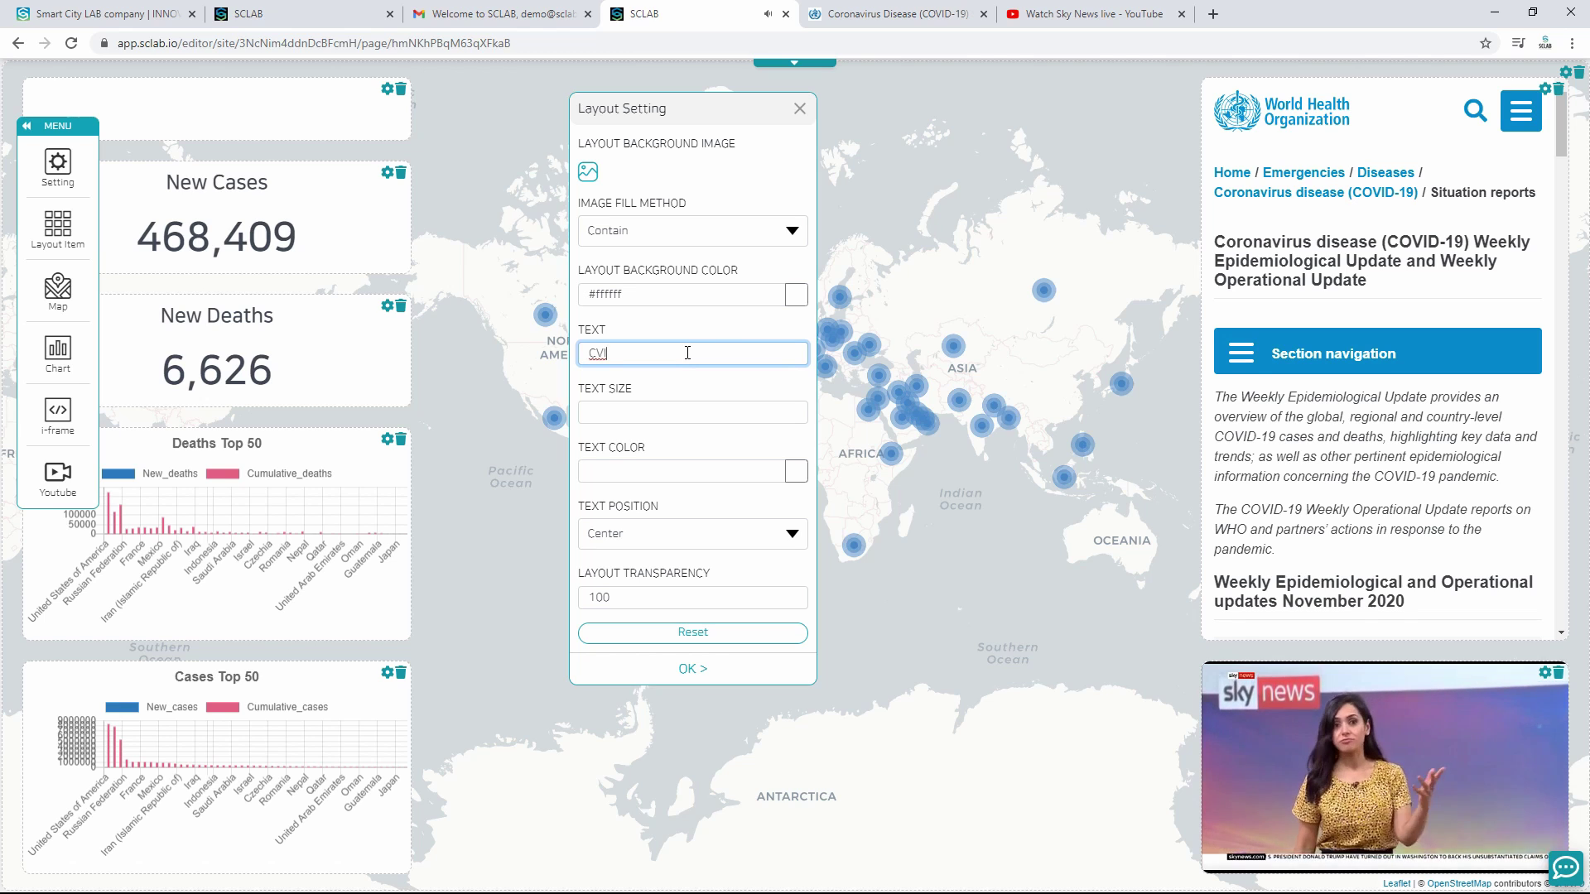
text(CO)
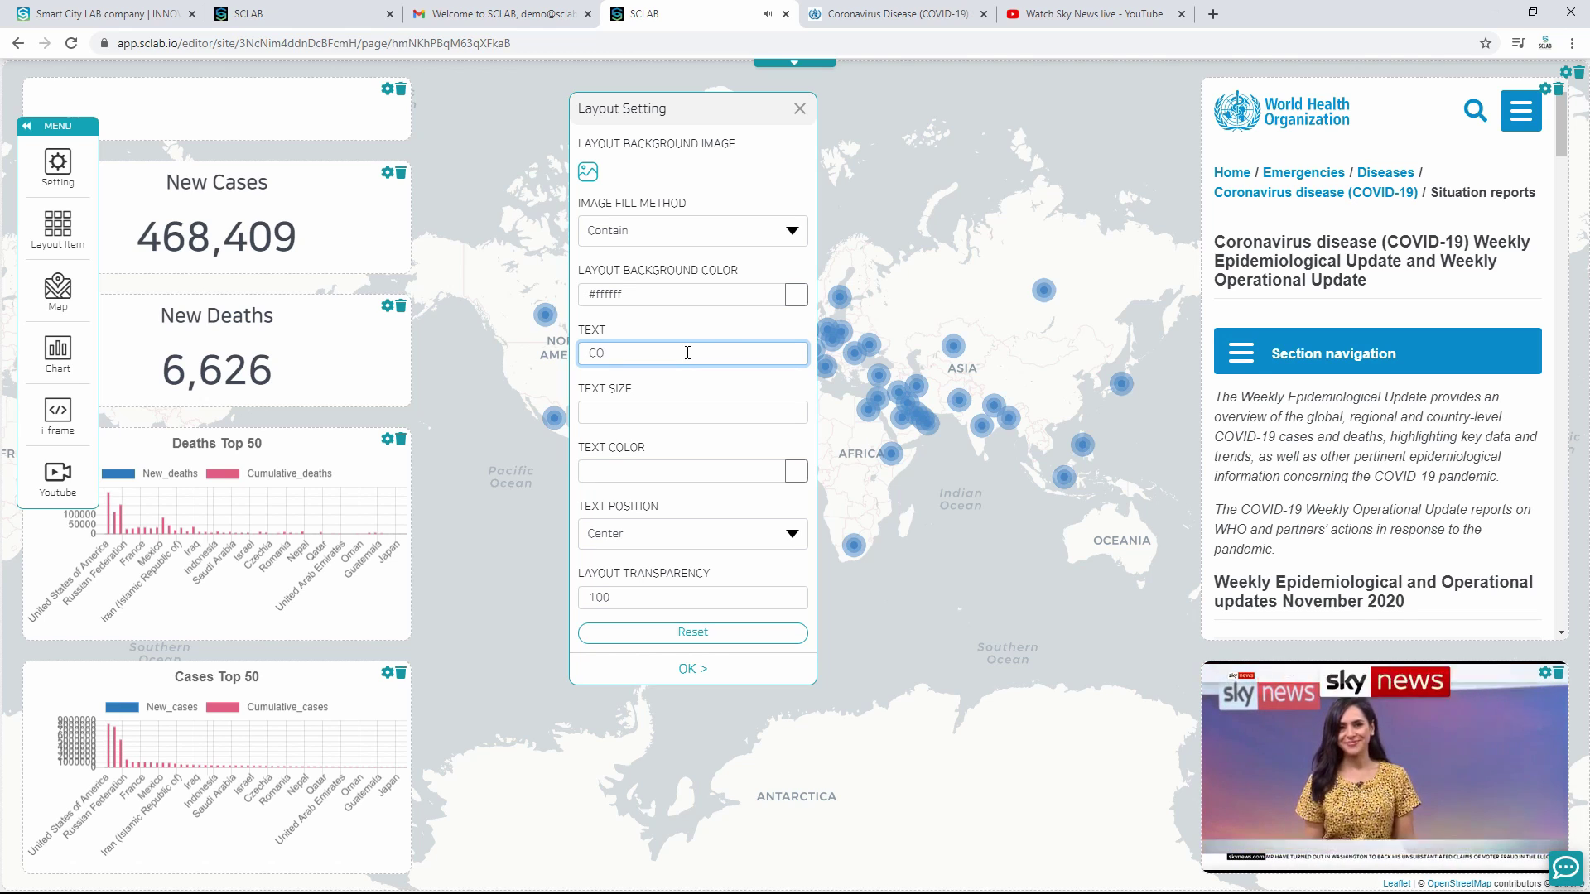
text(VID G)
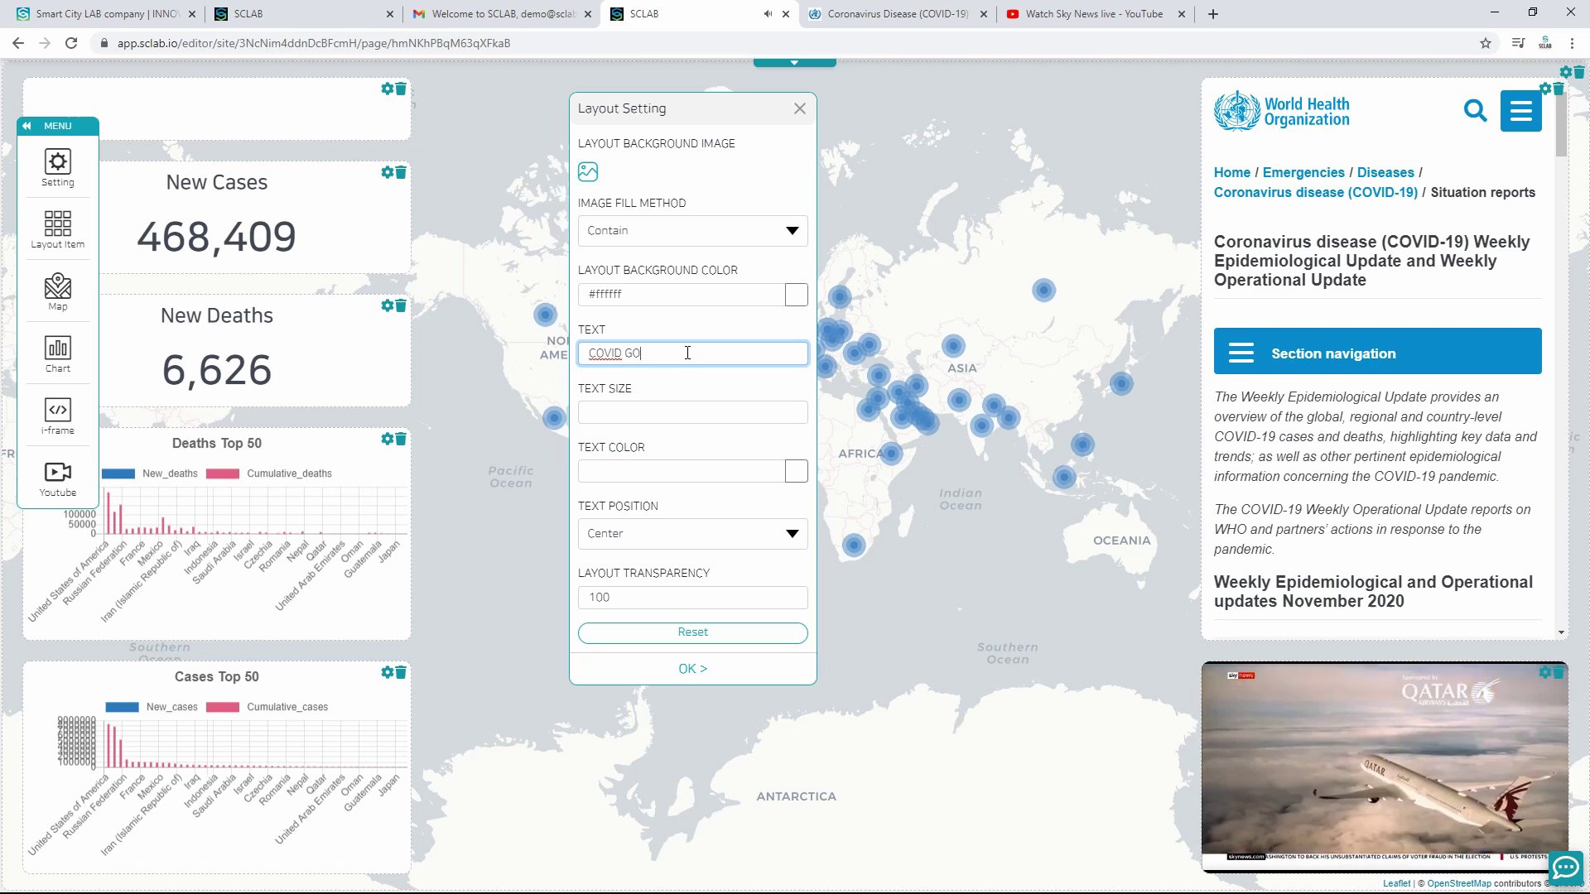
text(O)
key(BackSpace)
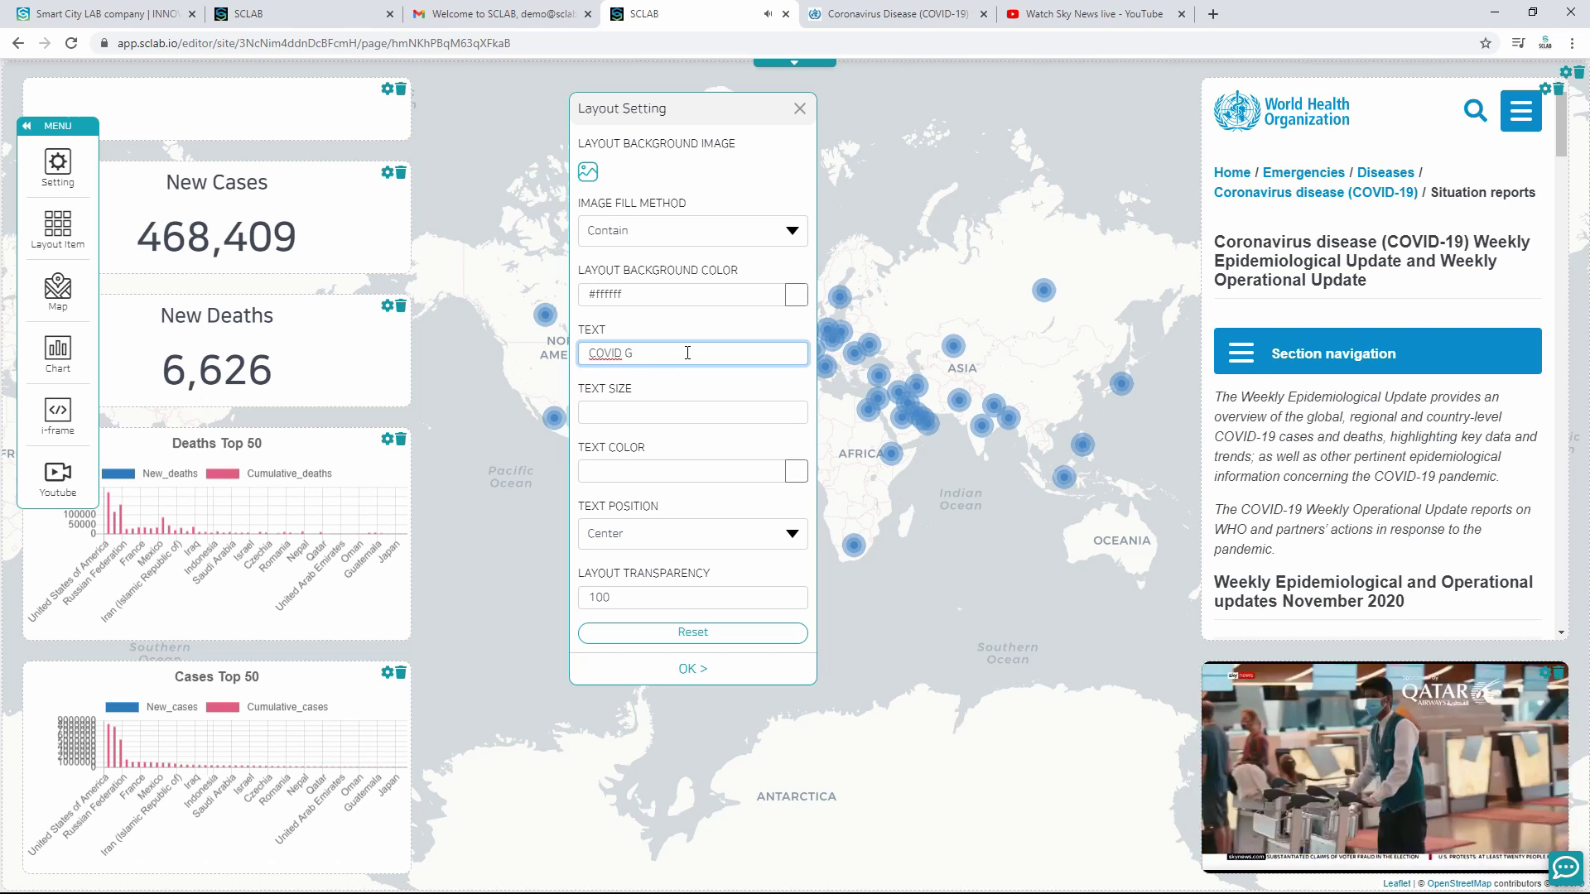
text(LOBAL)
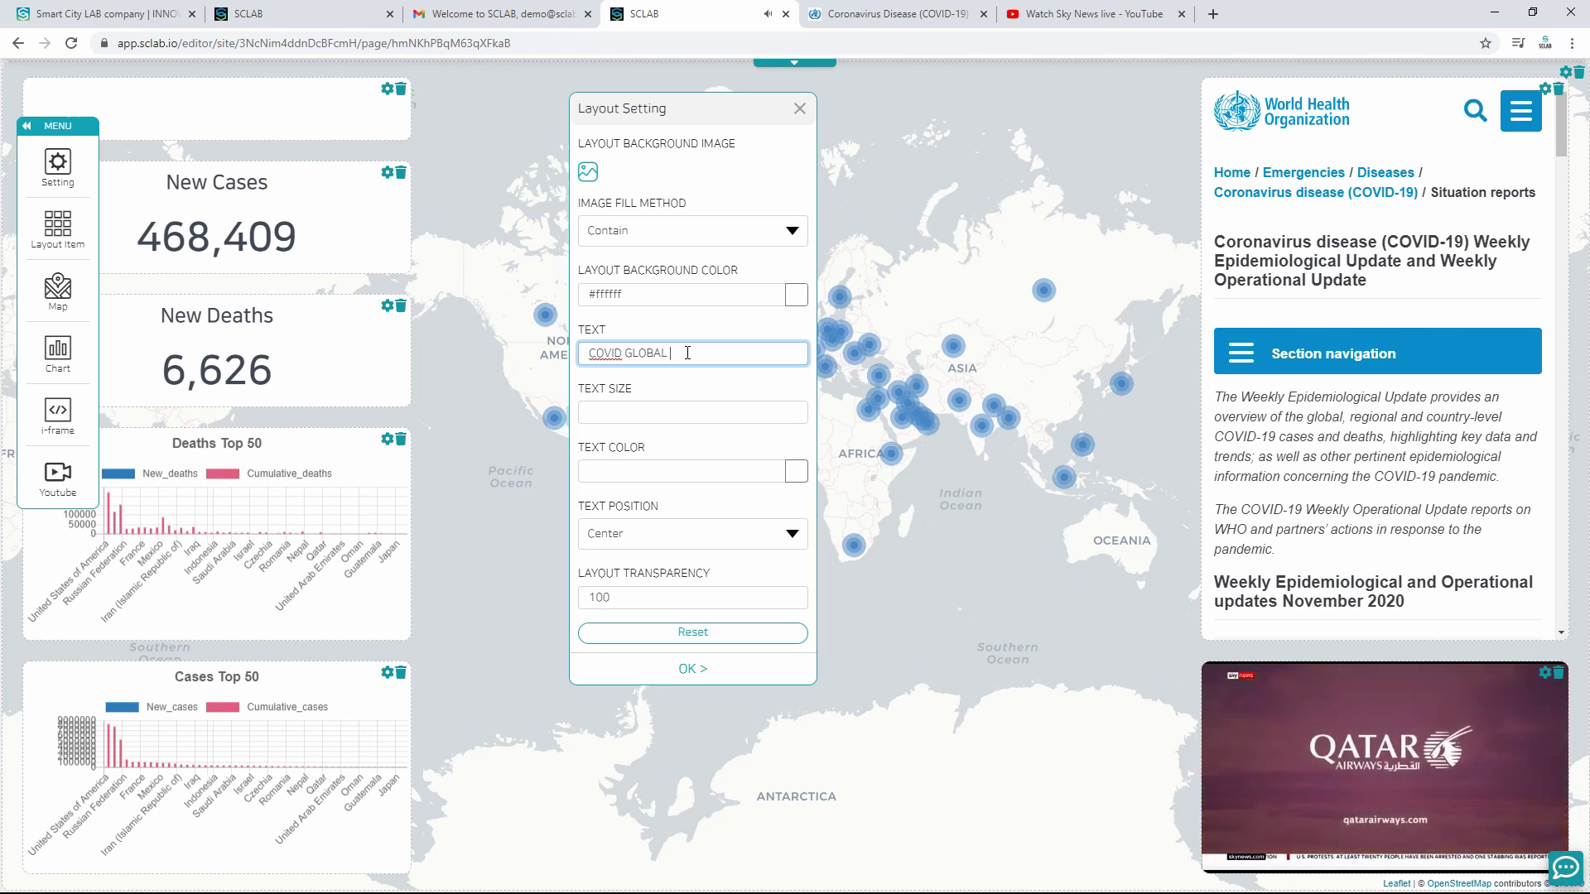
Step: Keep the title panel background white, set text size 40, and confirm
click(795, 299)
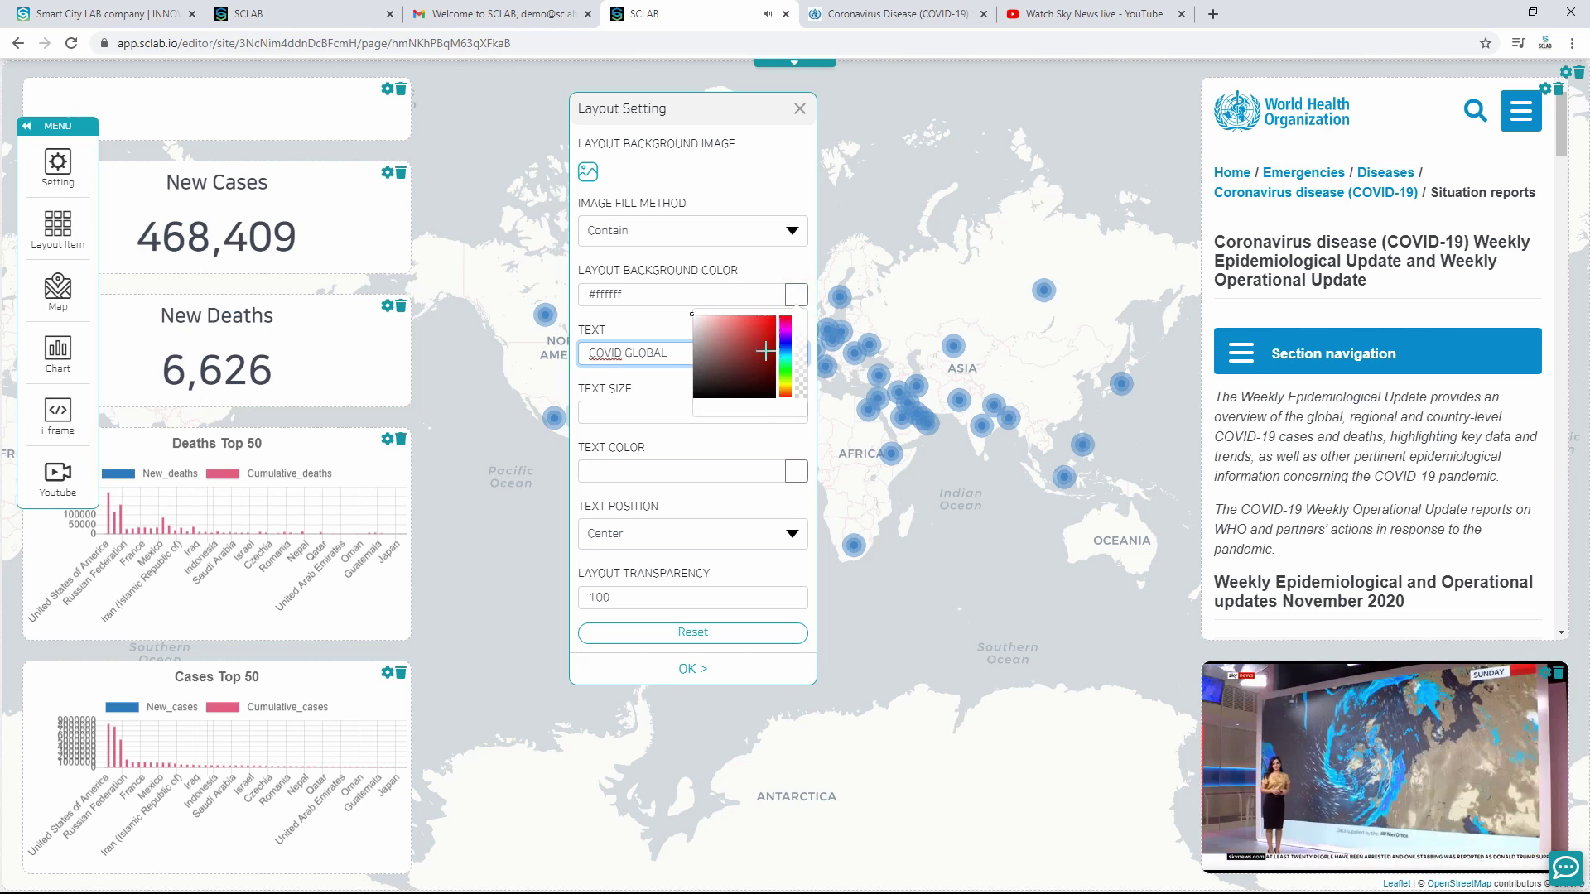
drag(728, 371, 684, 400)
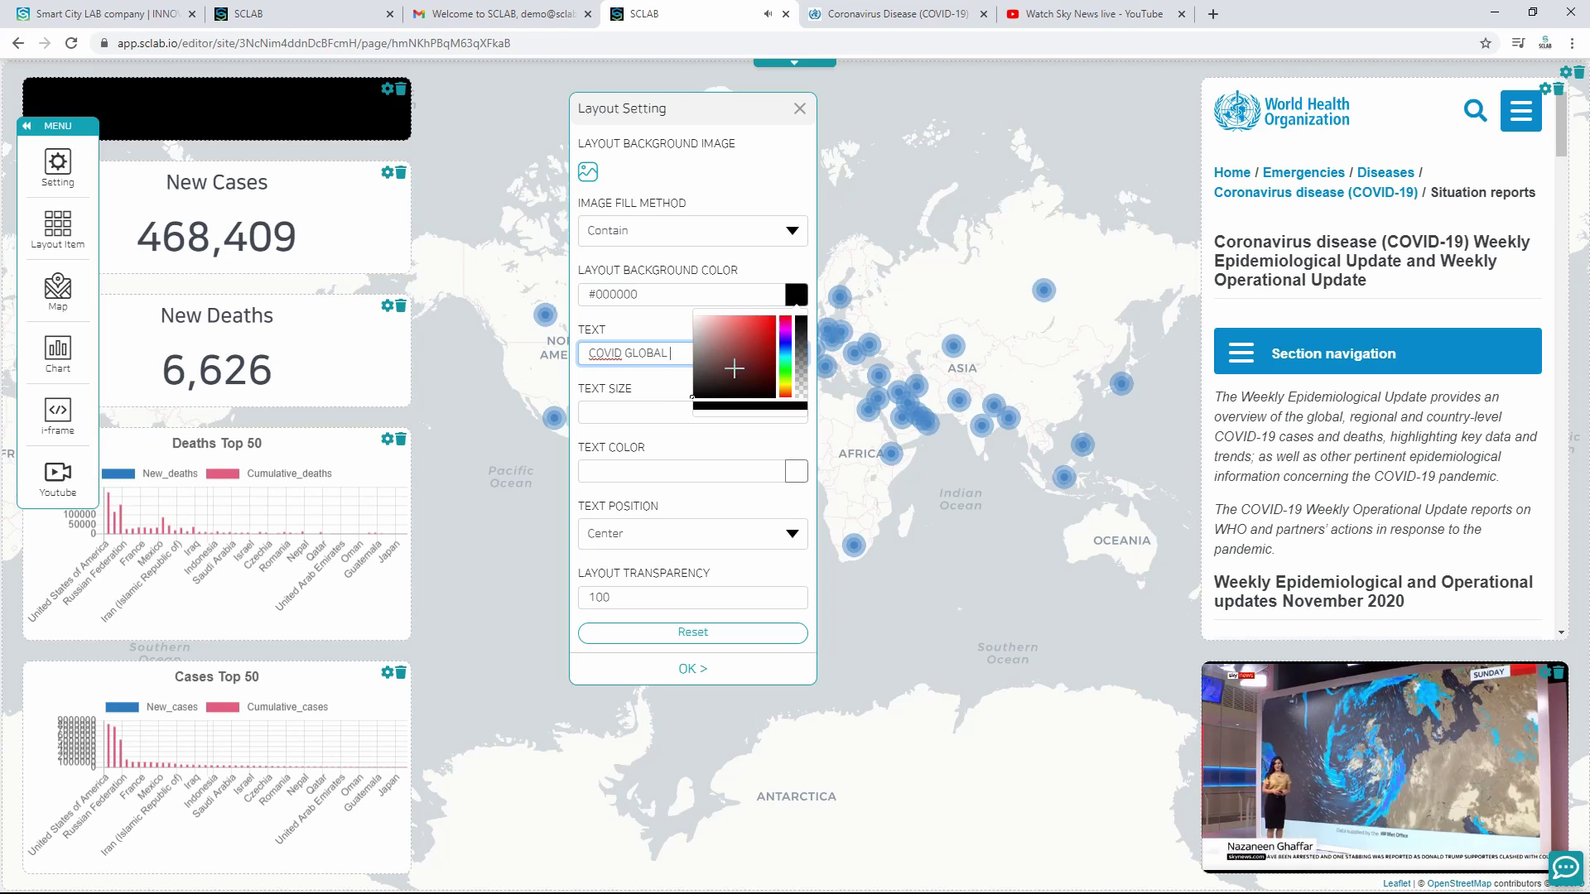
click(694, 317)
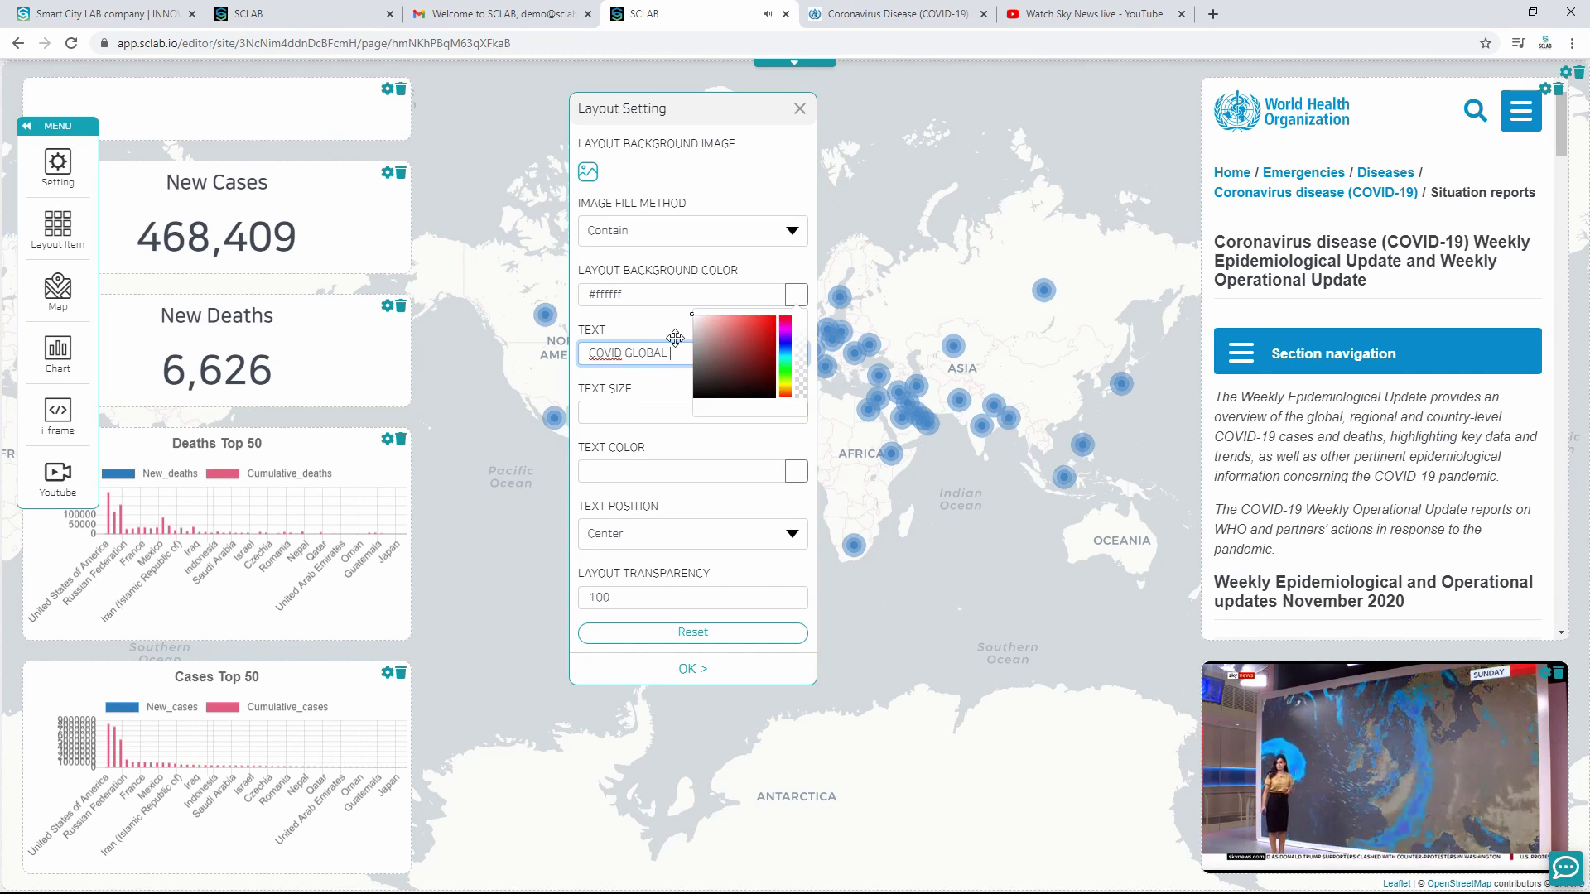
click(669, 409)
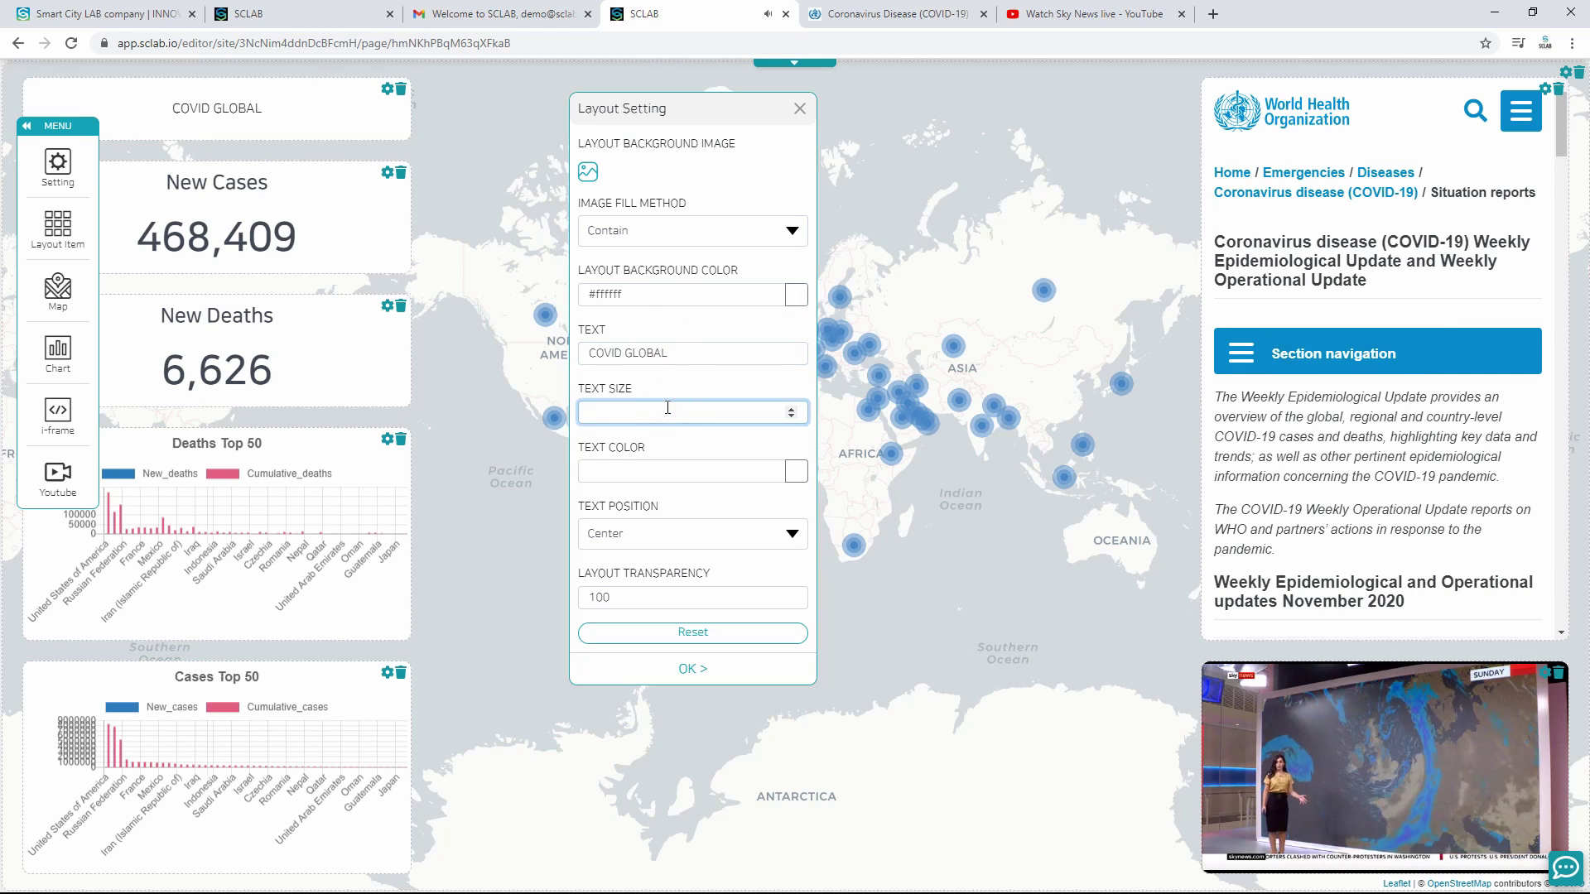
click(691, 473)
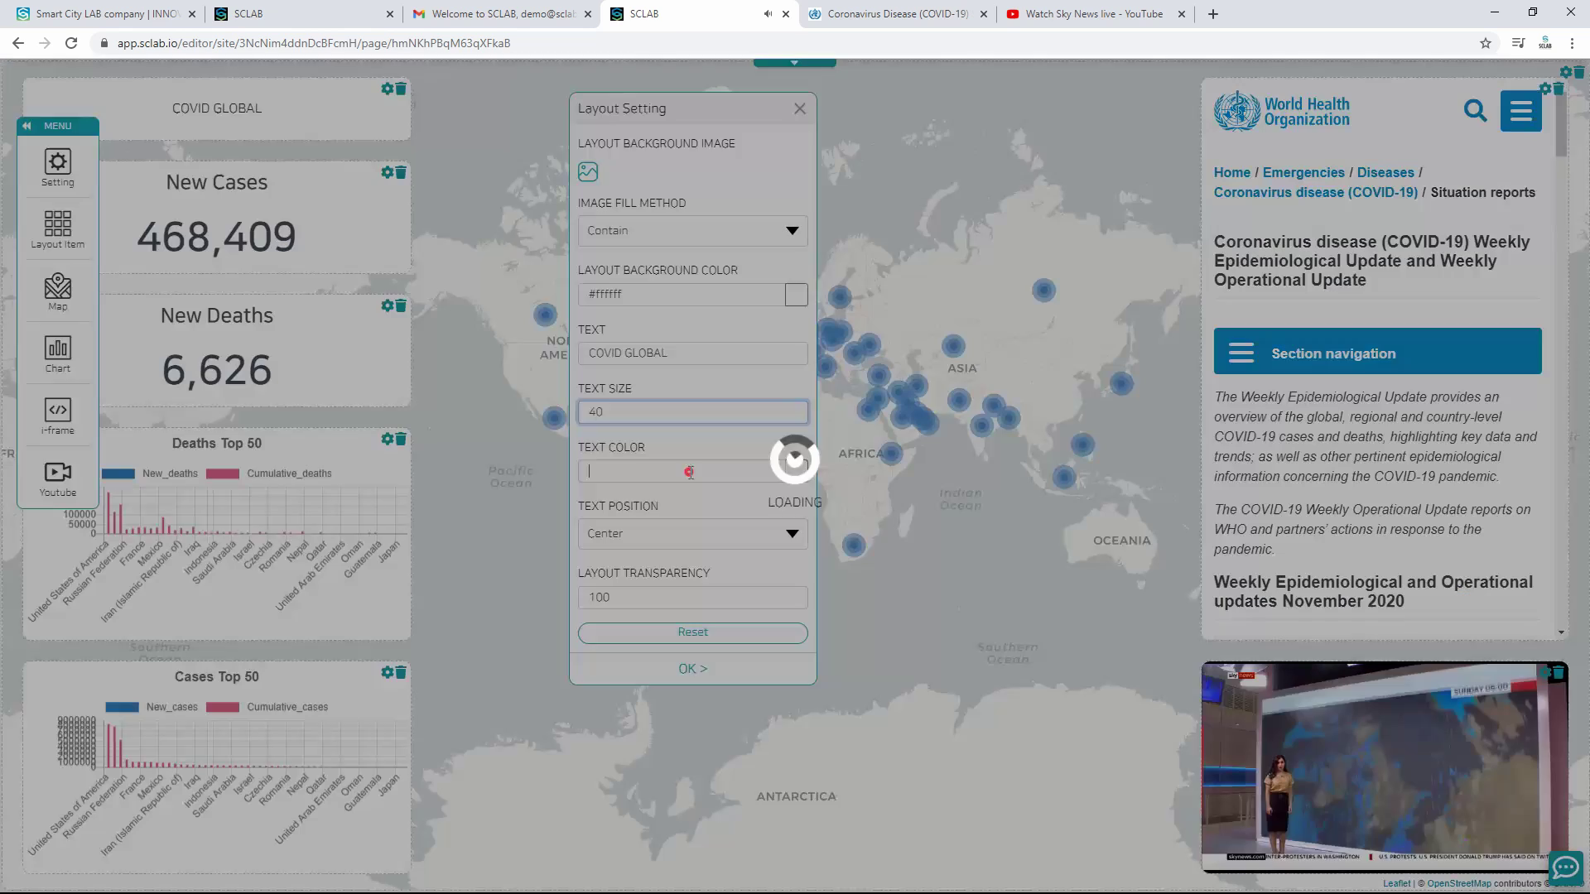
click(691, 409)
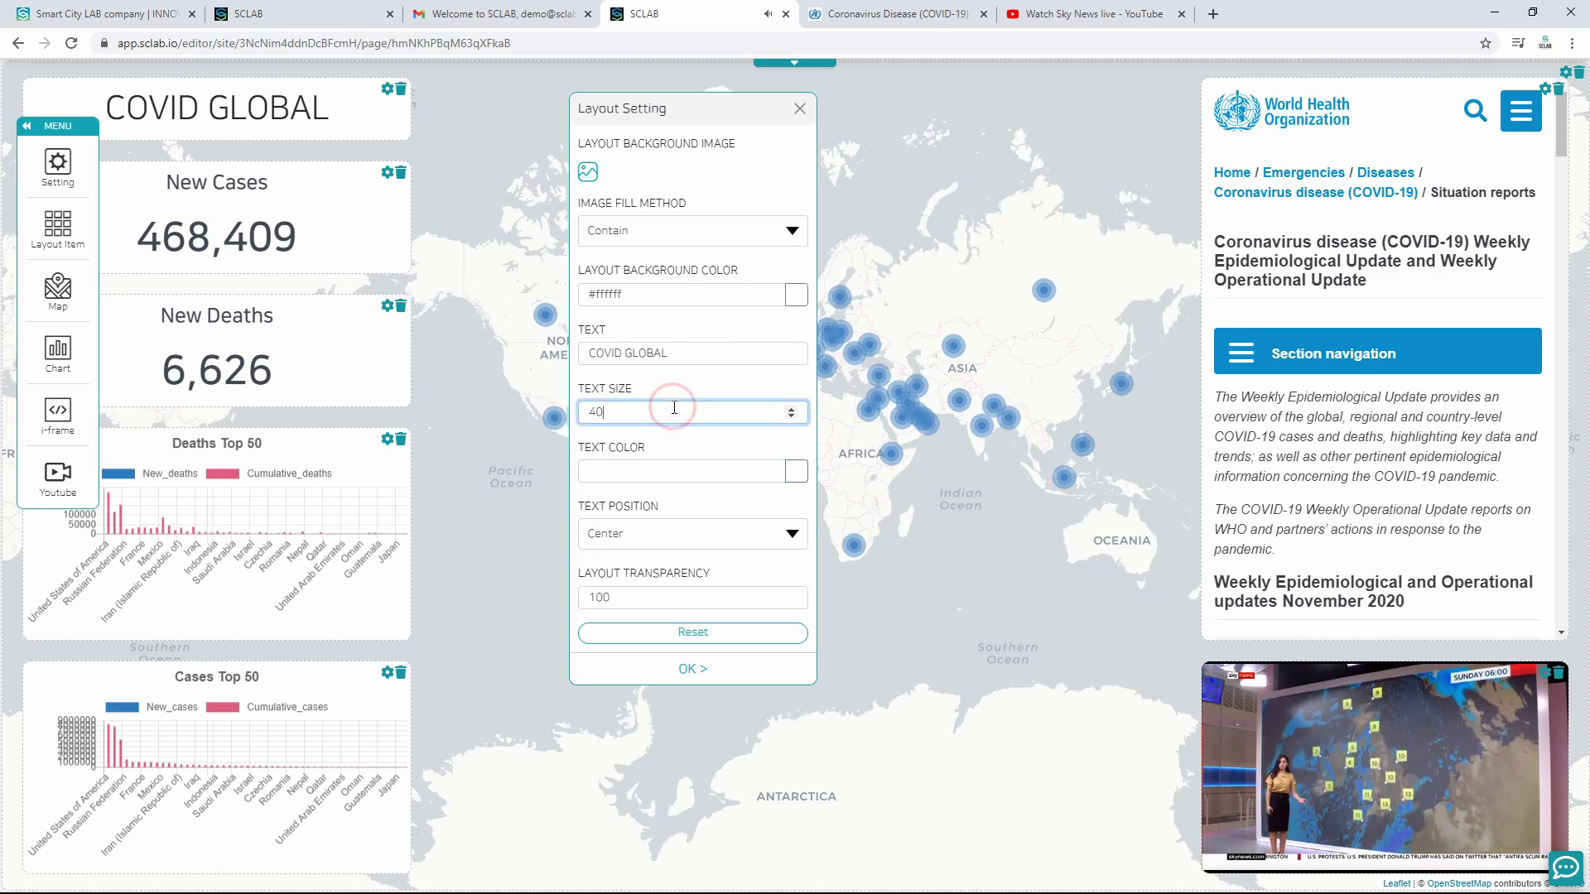
click(686, 669)
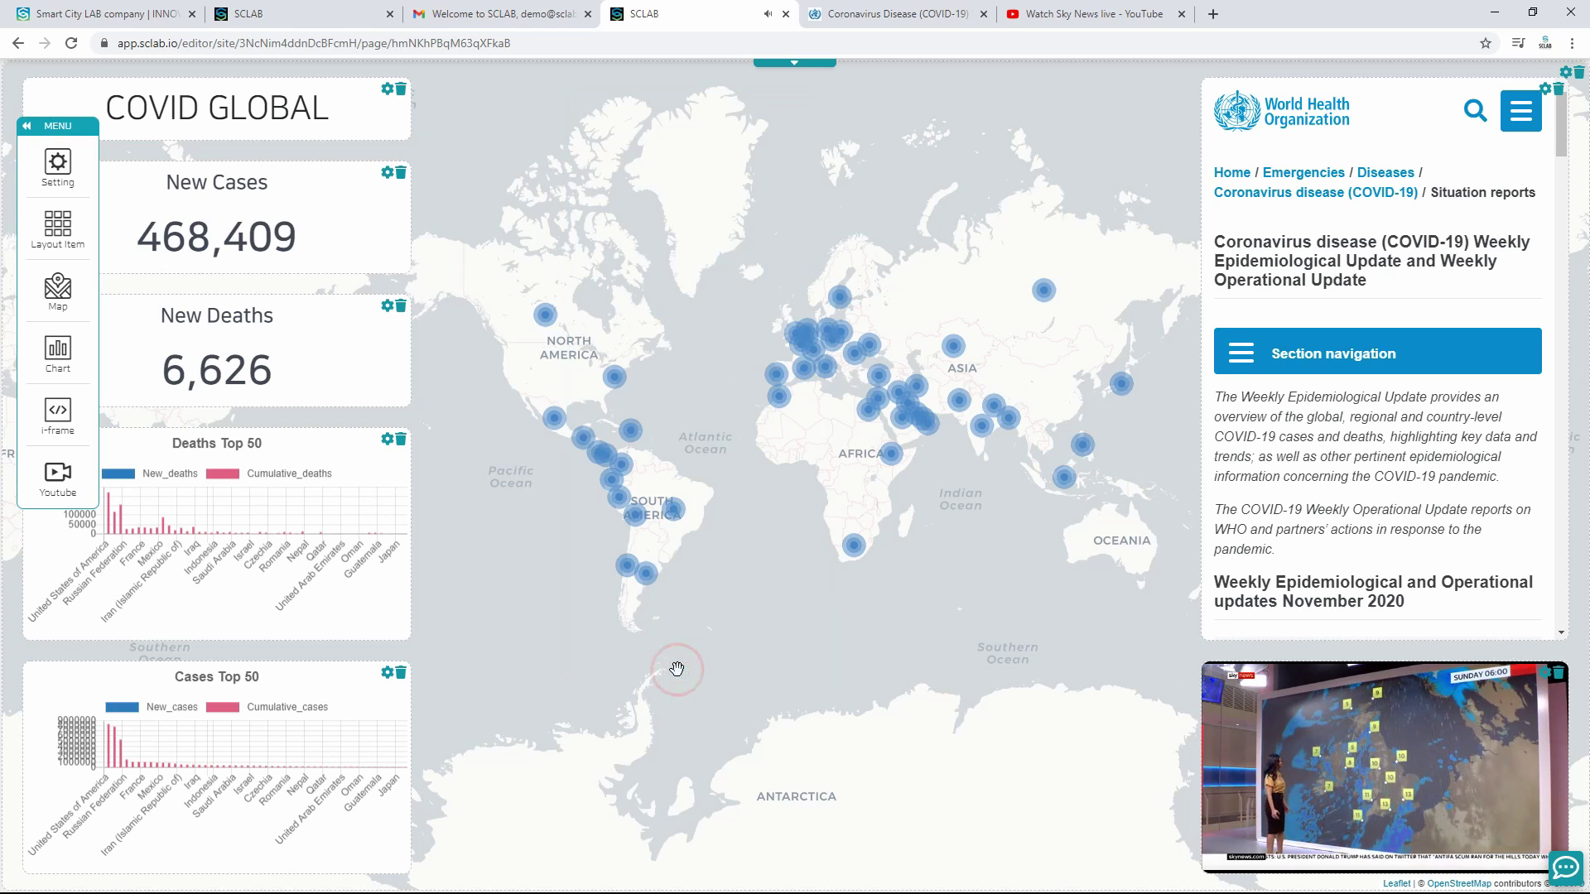
Step: Make the COVID GLOBAL title text blue (#30a7ff)
click(386, 89)
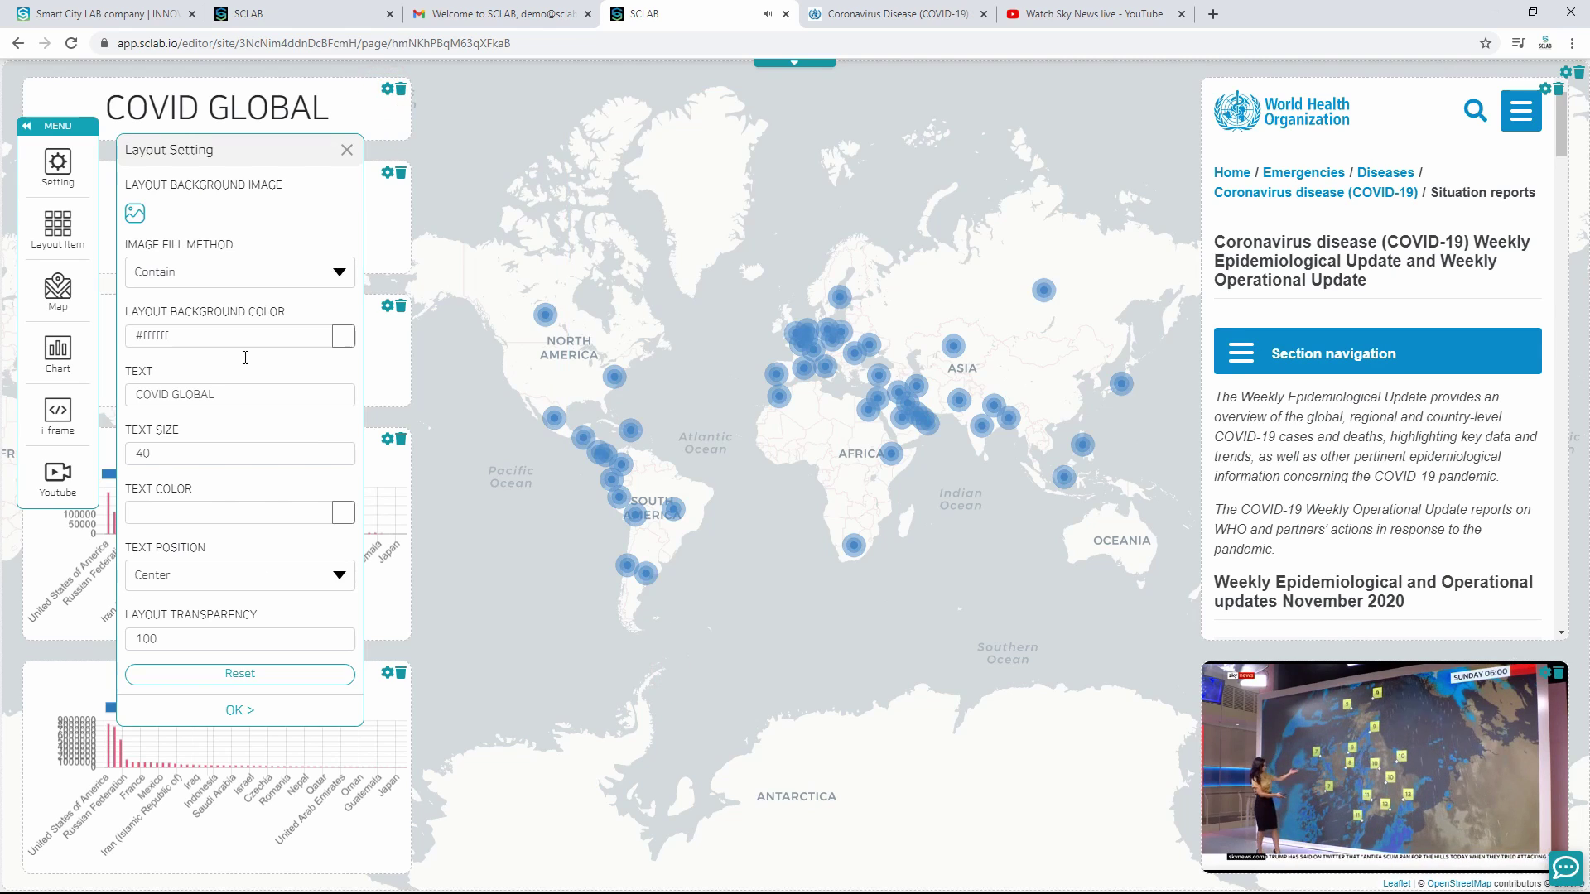
click(342, 514)
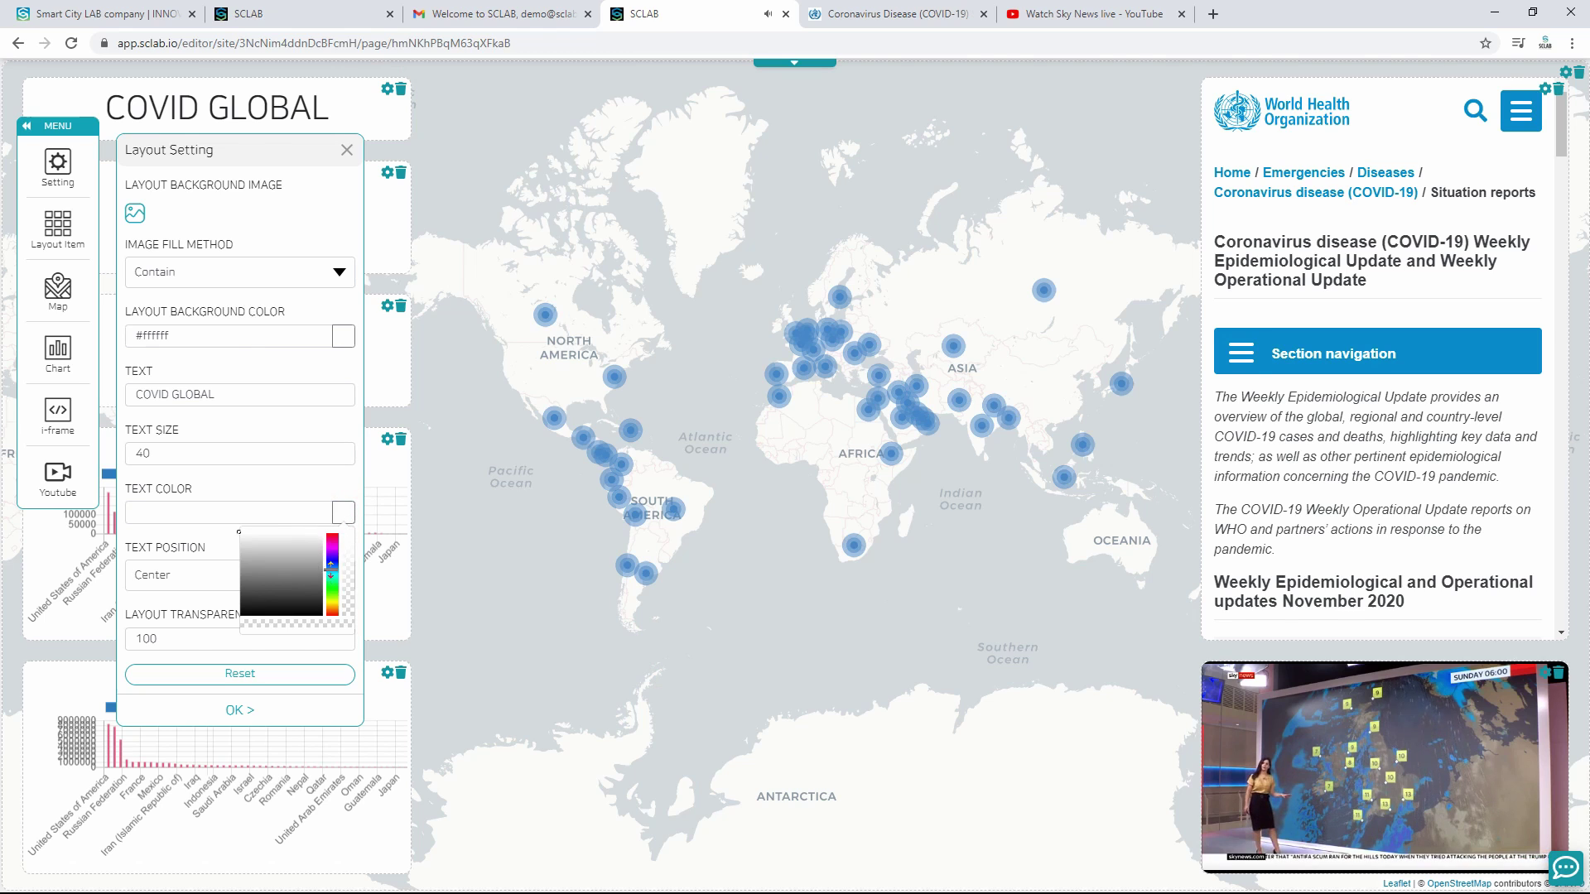
click(332, 569)
click(314, 551)
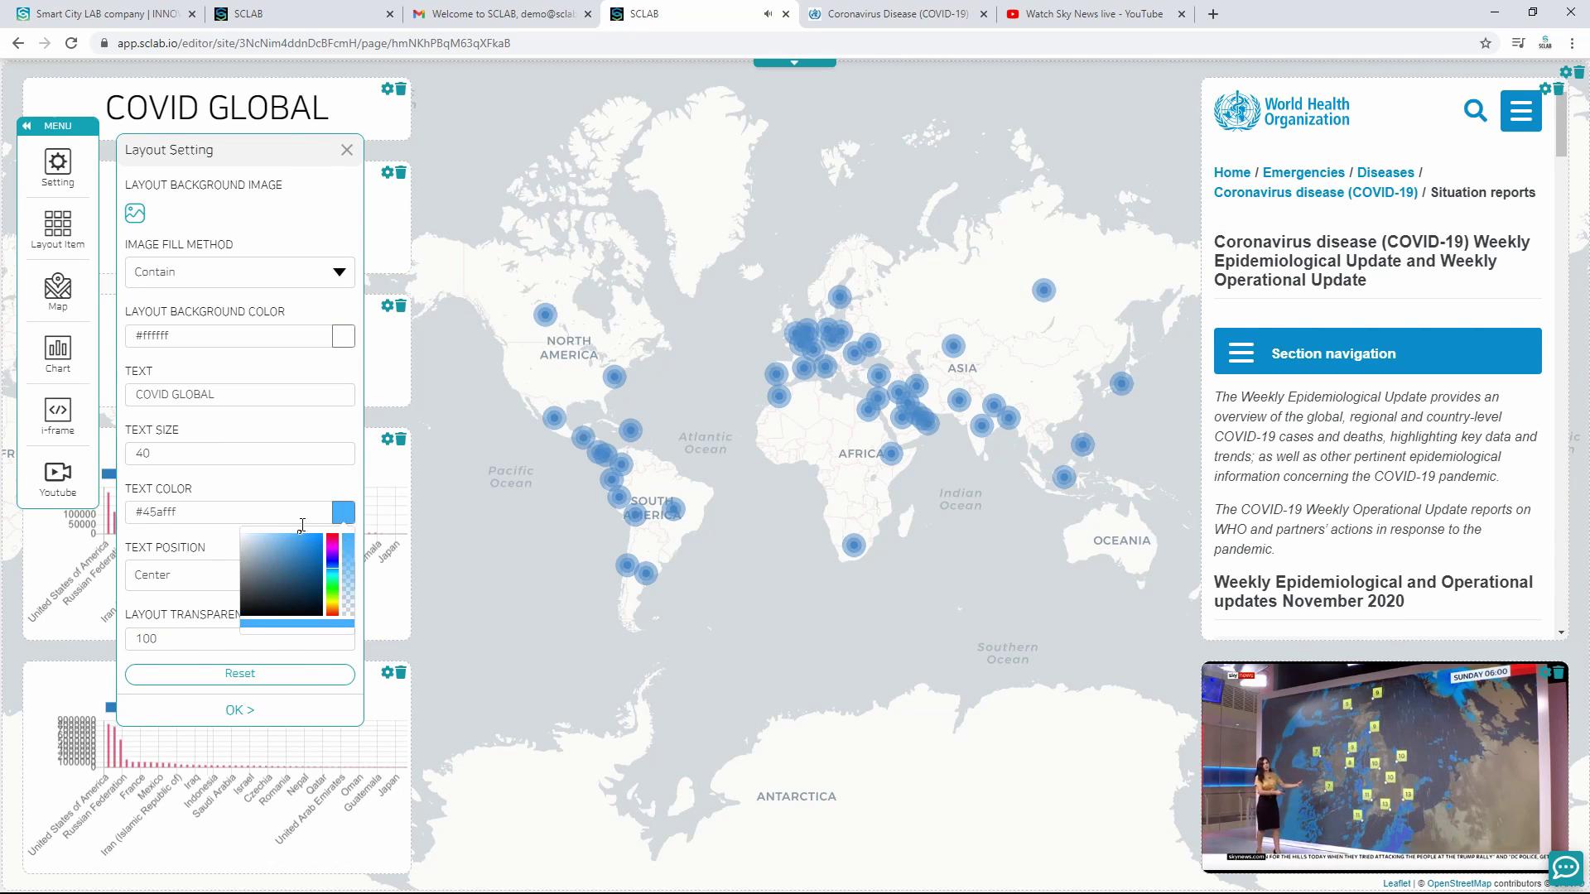
click(306, 530)
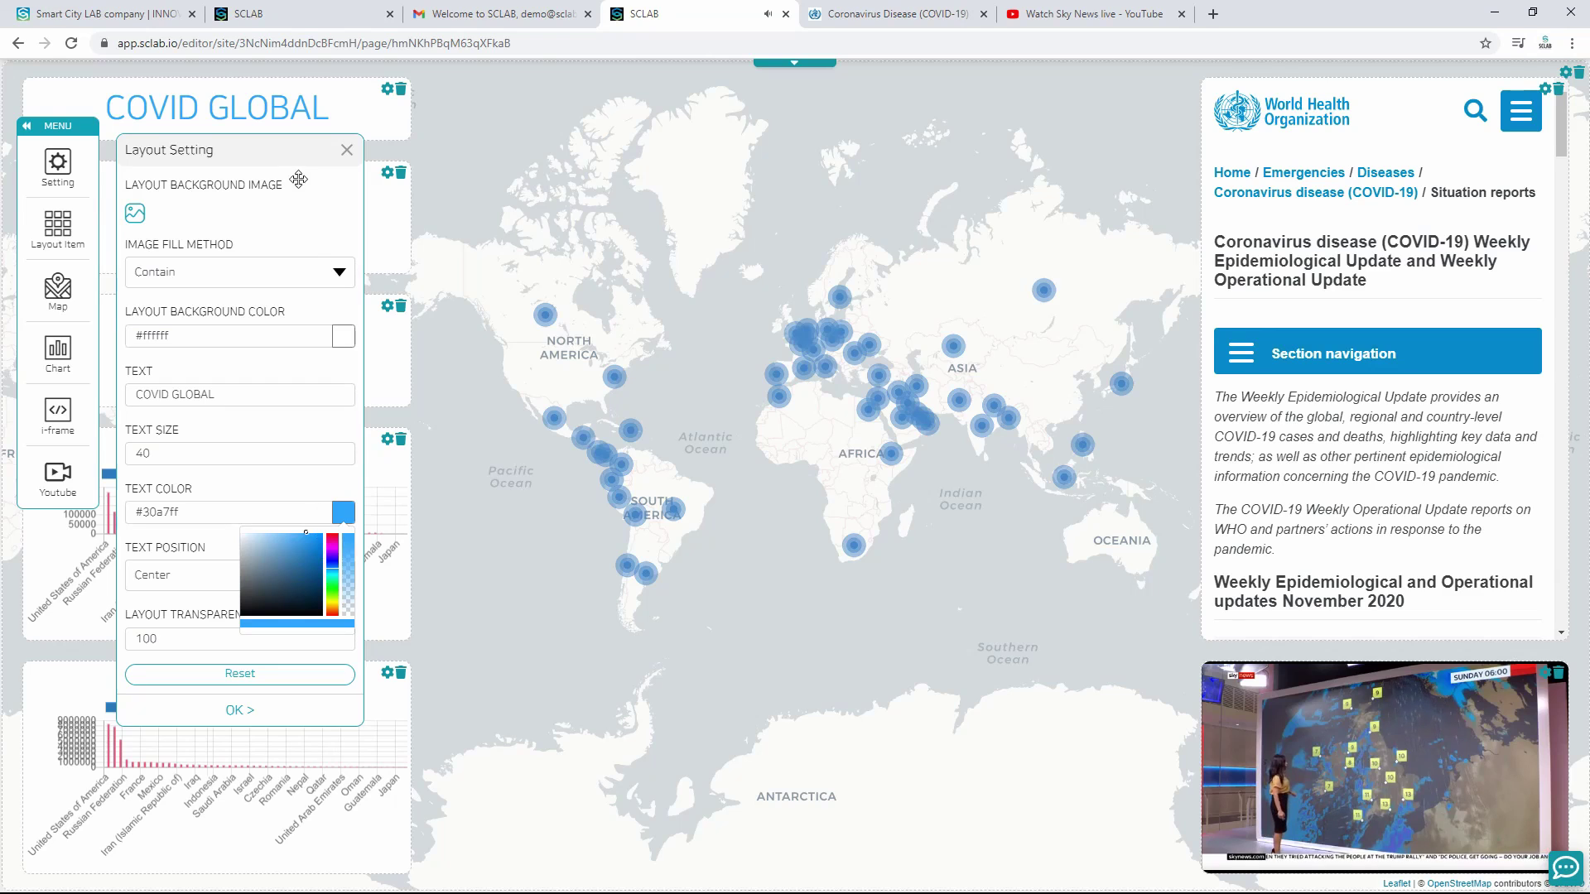
click(346, 151)
click(386, 173)
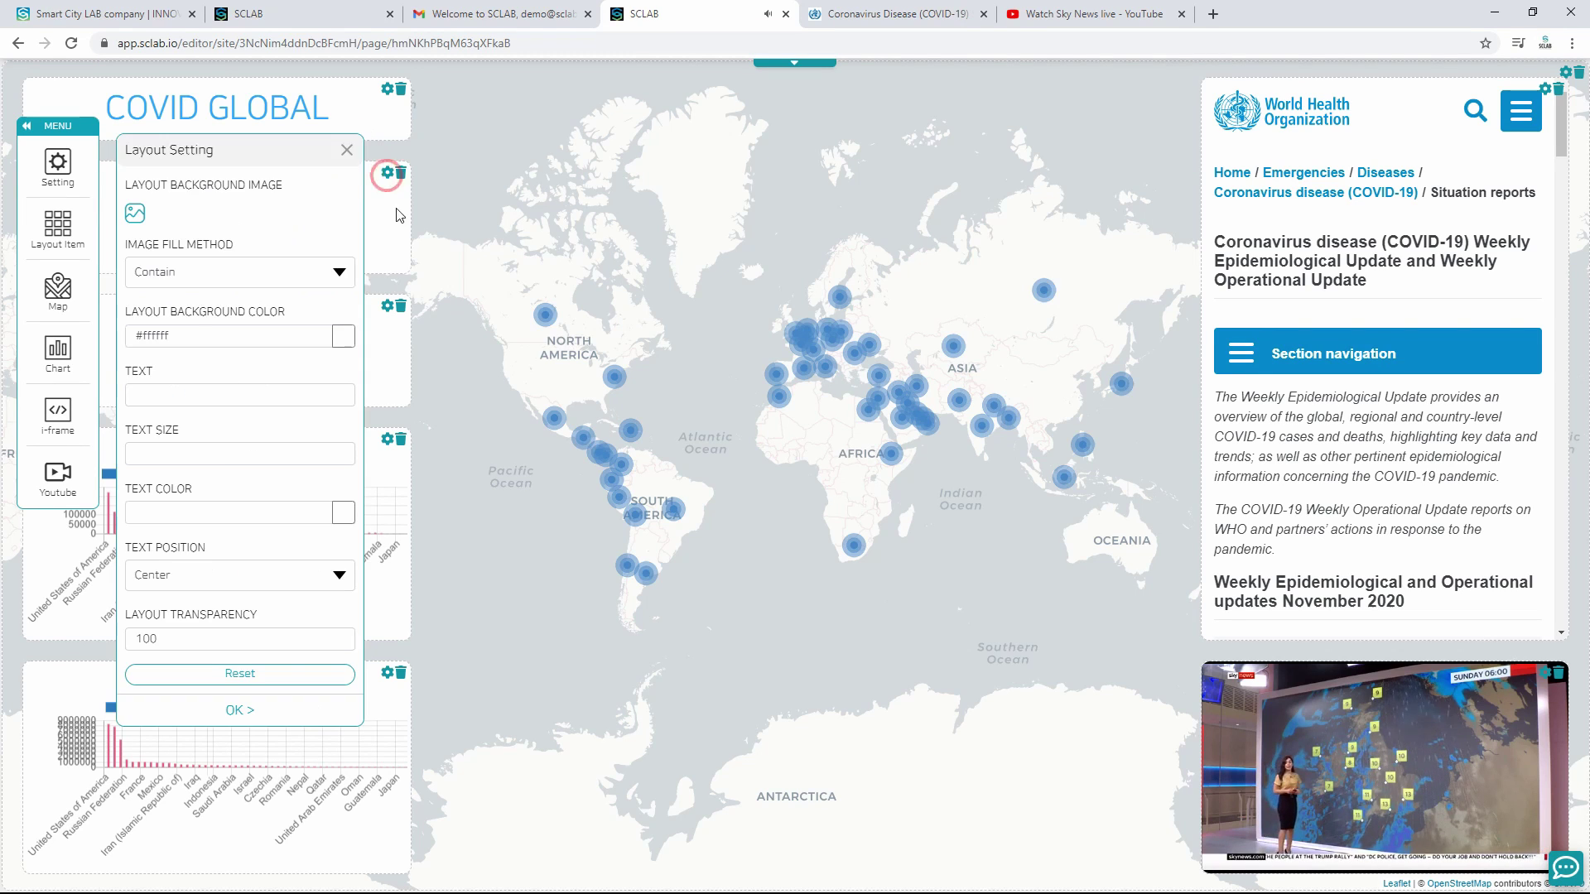
Step: Give the New Cases panel a semi-transparent white background, rgba(255,255,255,0.5)
drag(284, 149, 898, 150)
click(957, 335)
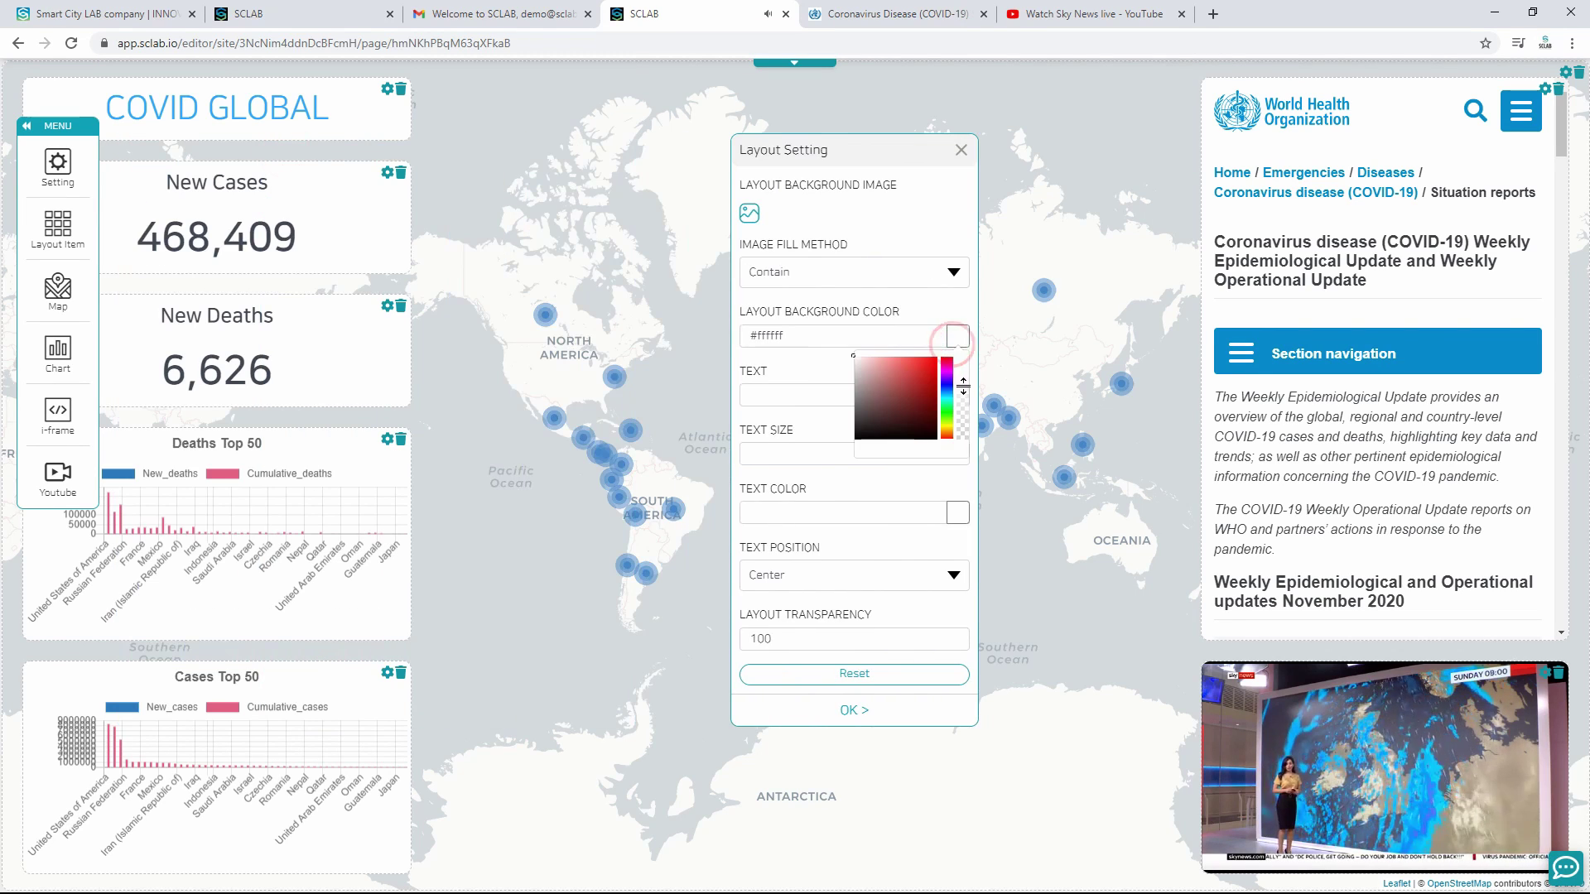
click(963, 396)
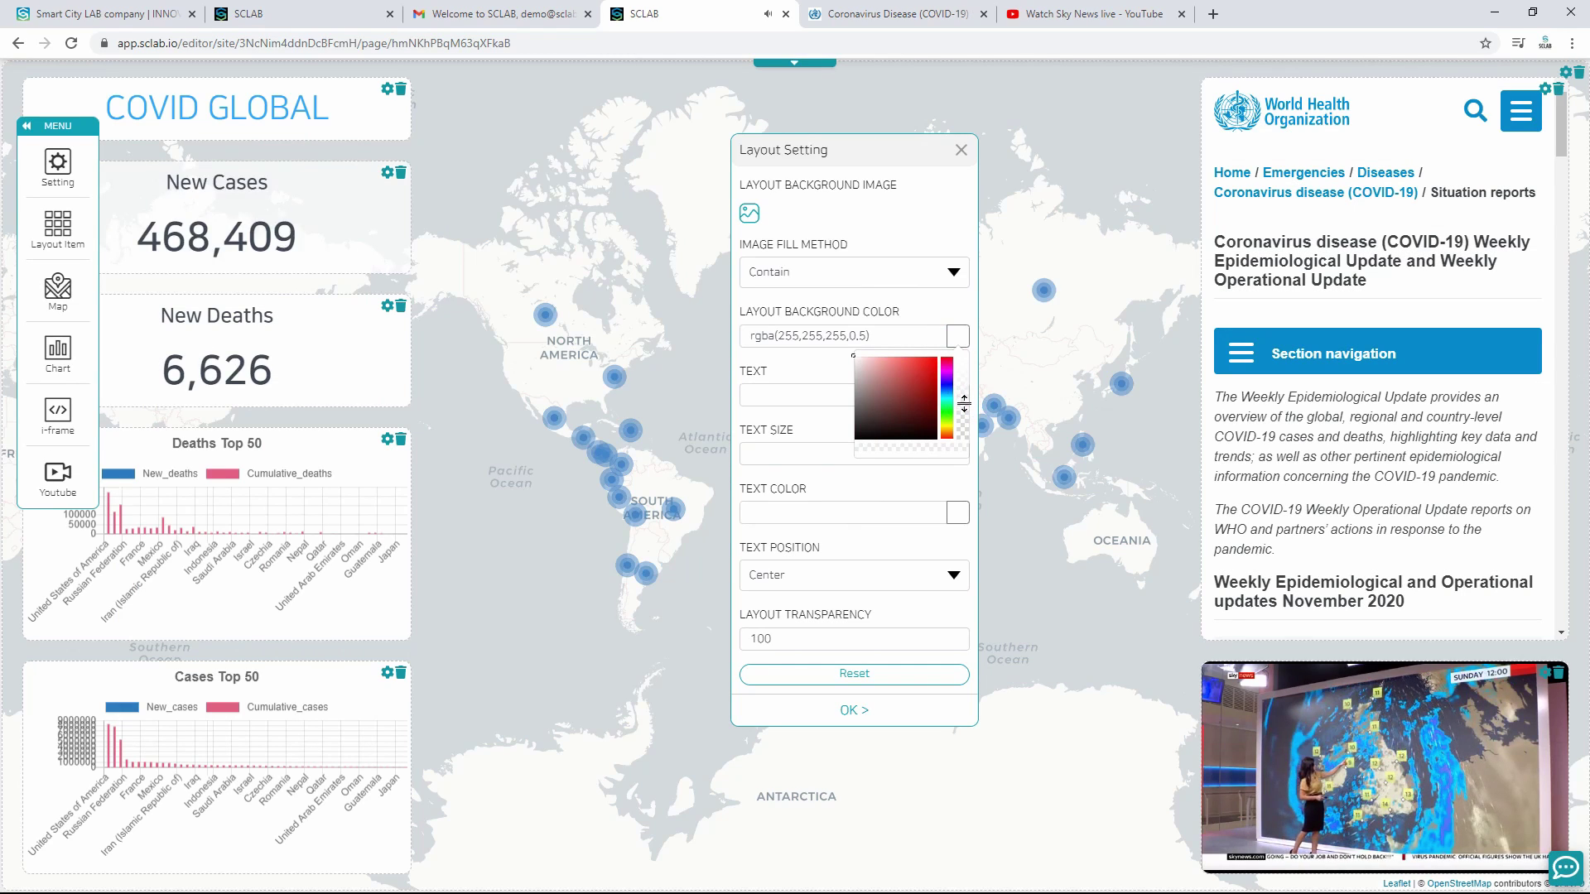
click(872, 340)
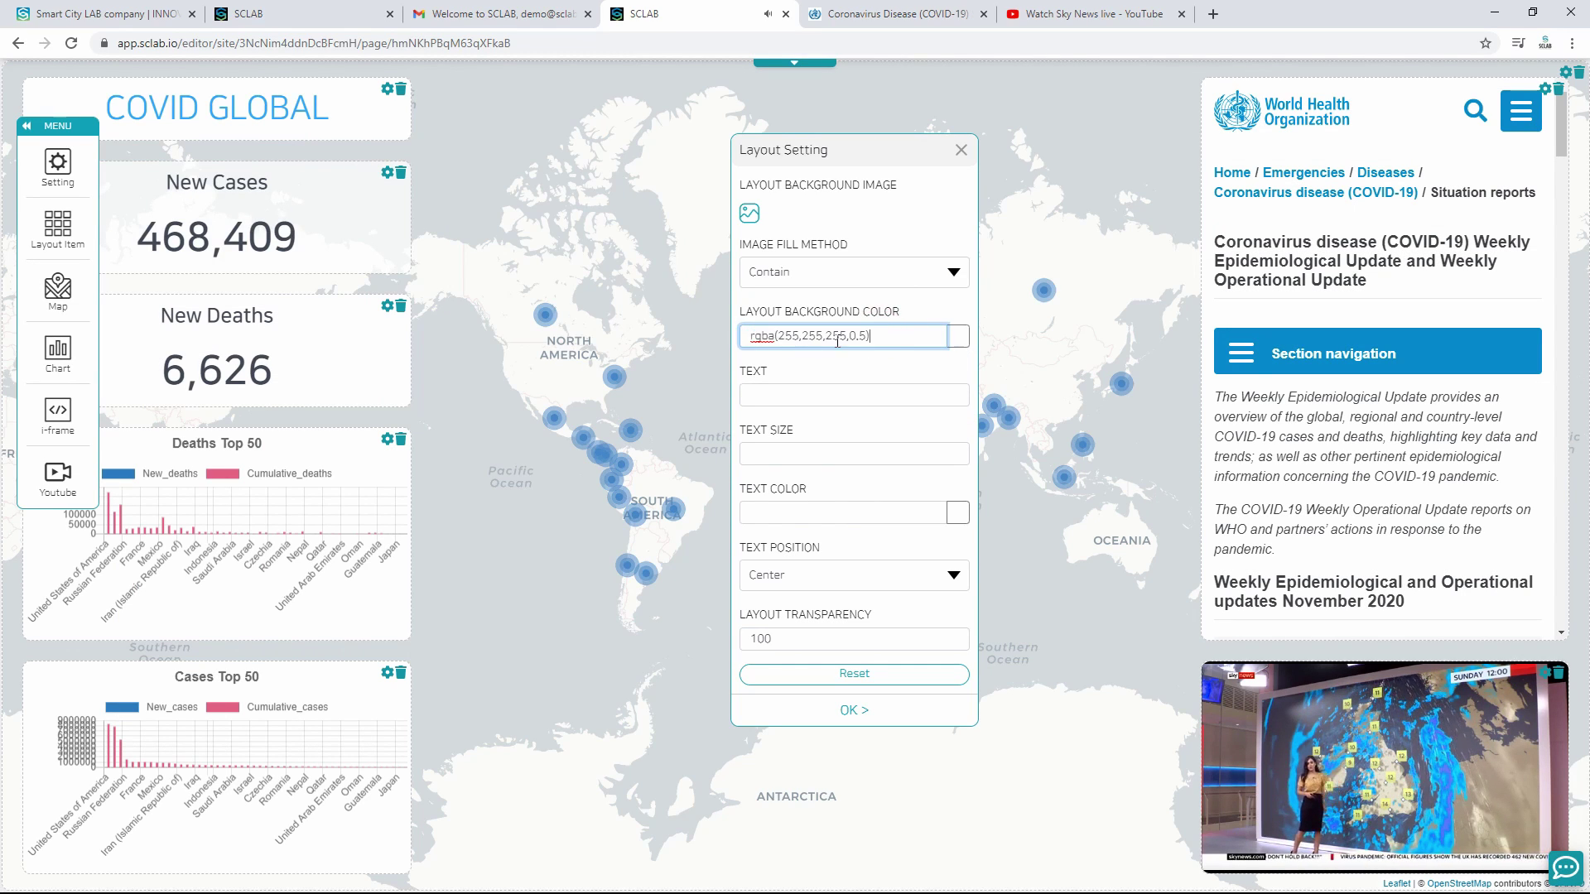
drag(886, 335, 744, 337)
key(ctrl+c)
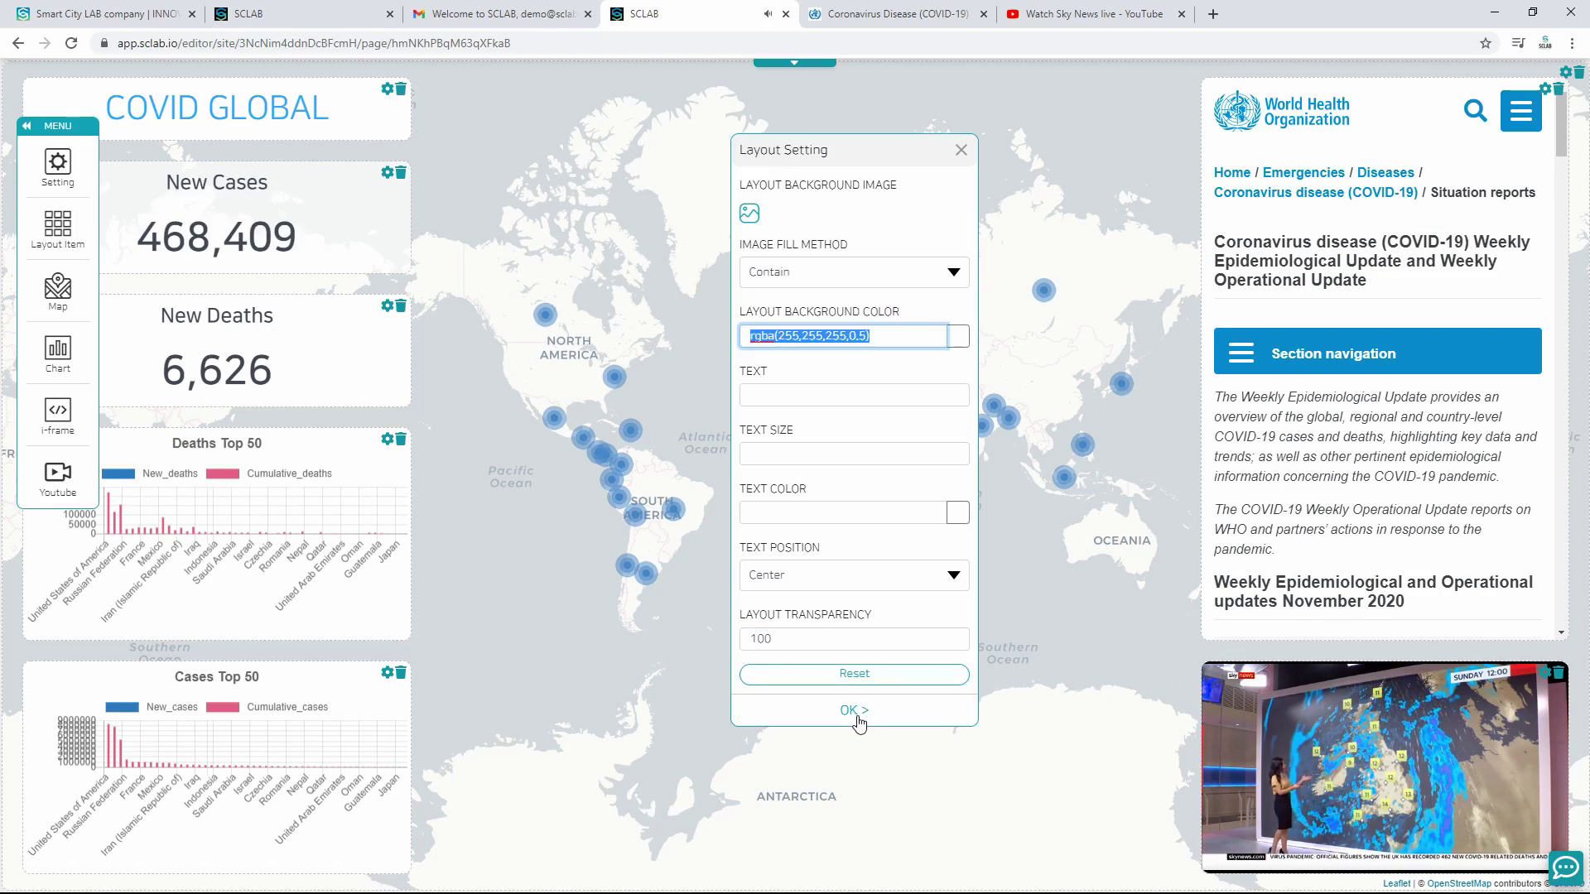
click(855, 718)
Step: Paste the same semi-transparent white background into the New Deaths and COVID GLOBAL panels
click(387, 306)
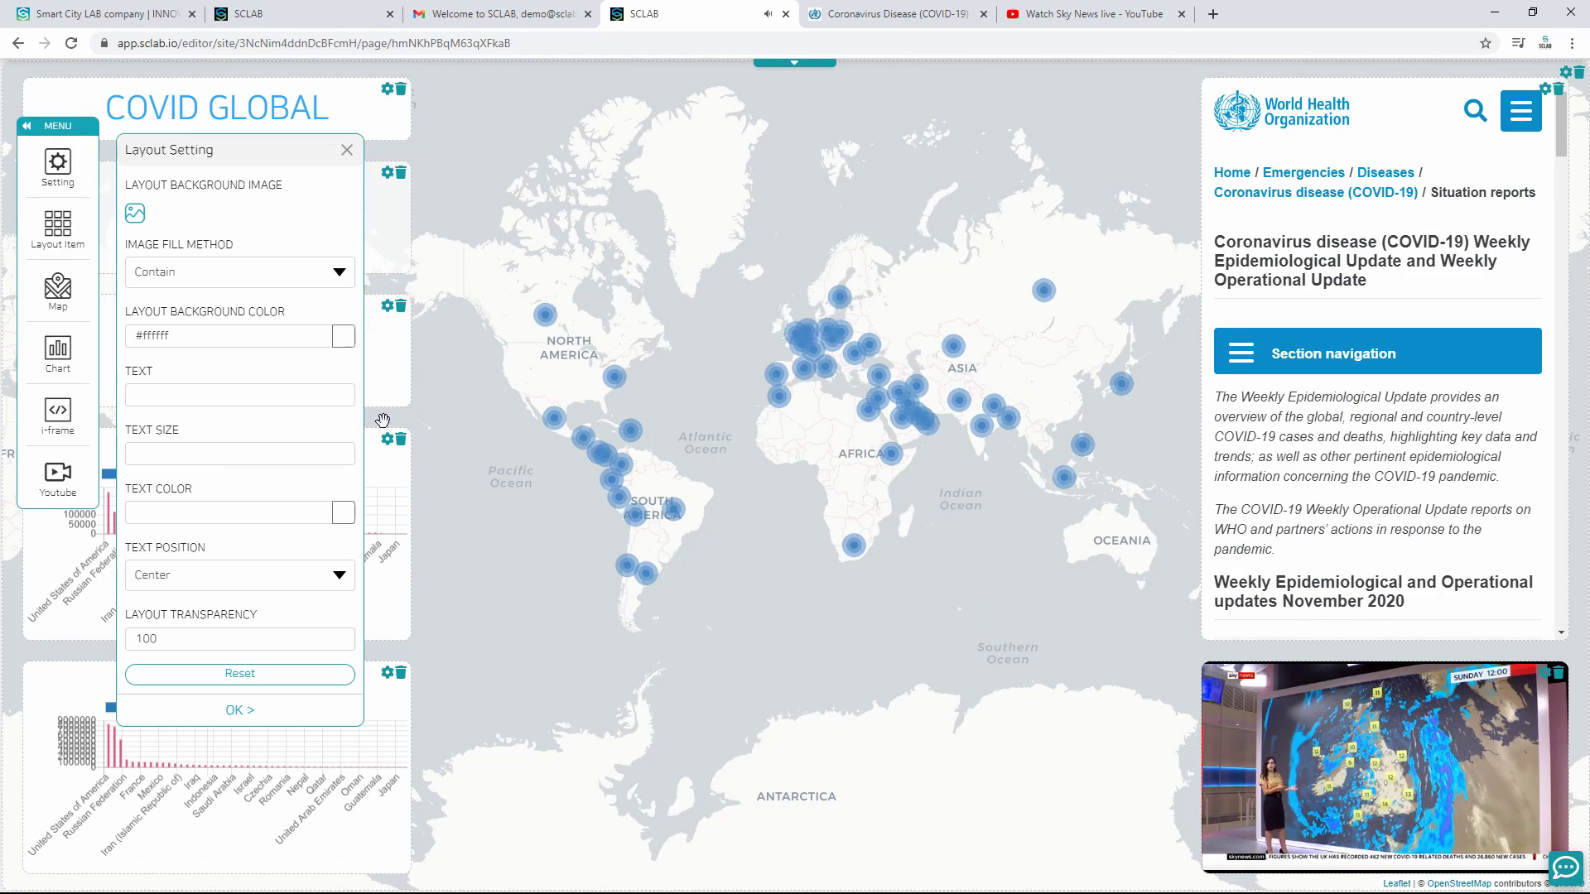
double_click(247, 336)
key(ctrl+a)
key(ctrl+v)
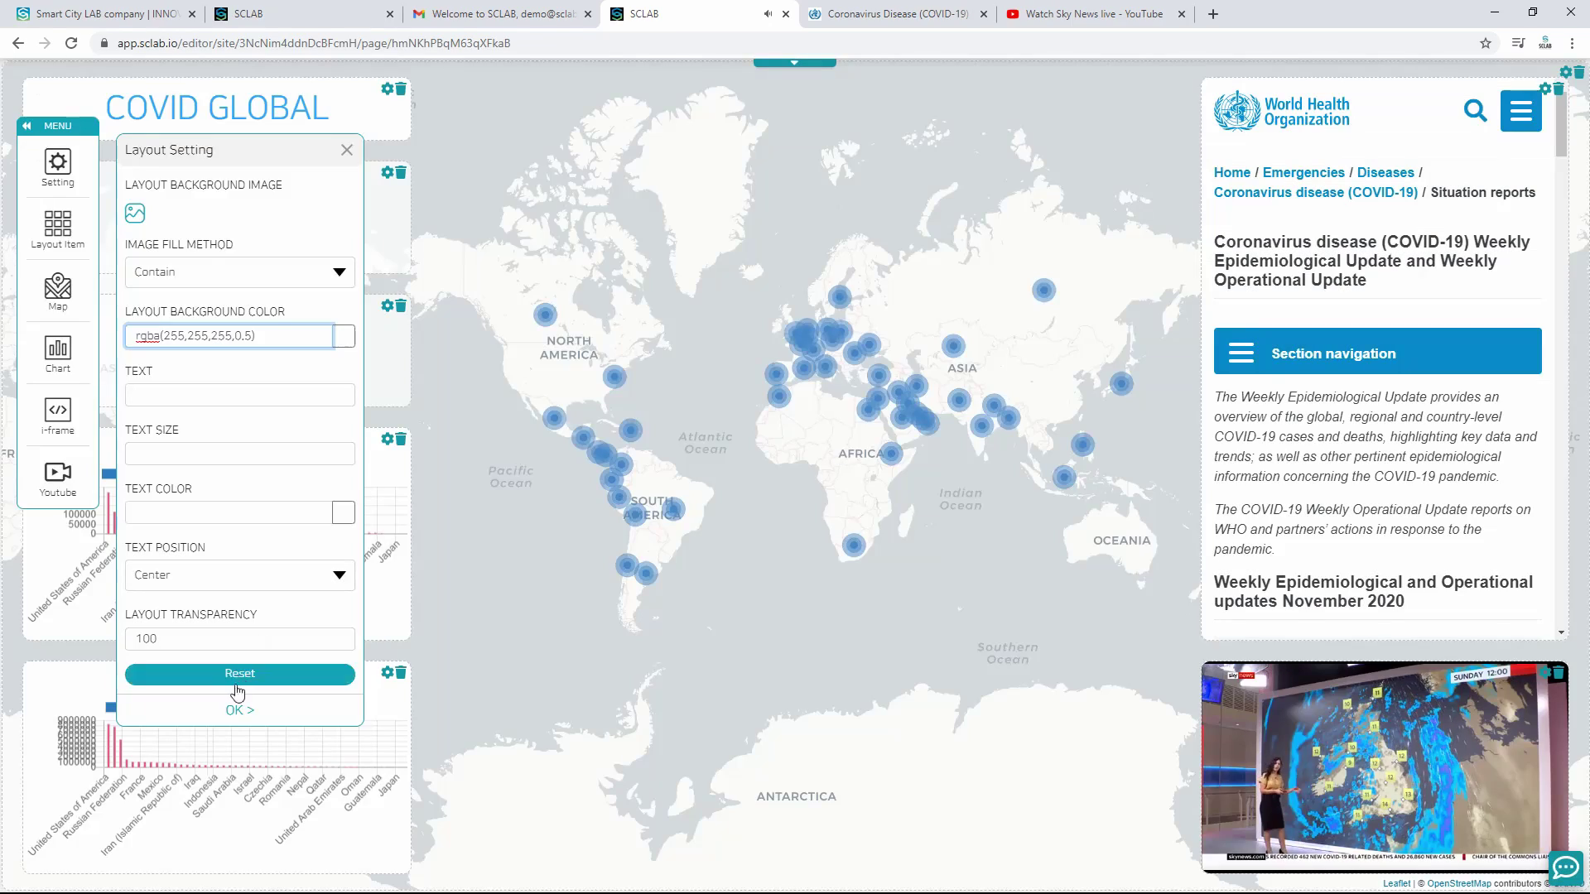
click(234, 719)
click(387, 88)
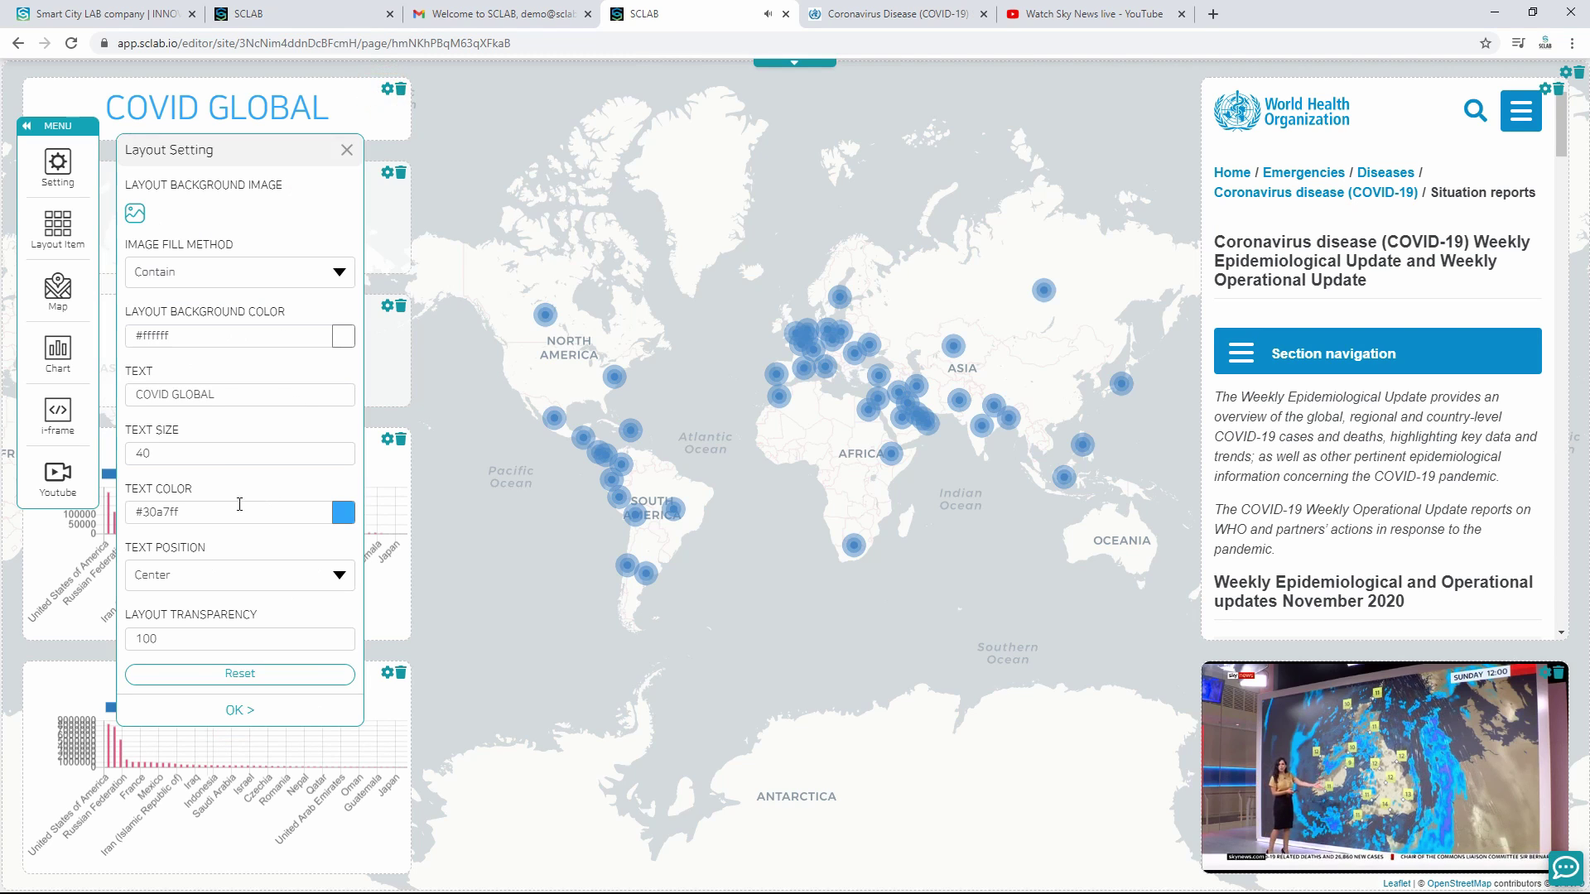
double_click(203, 336)
key(ctrl+a)
key(ctrl+v)
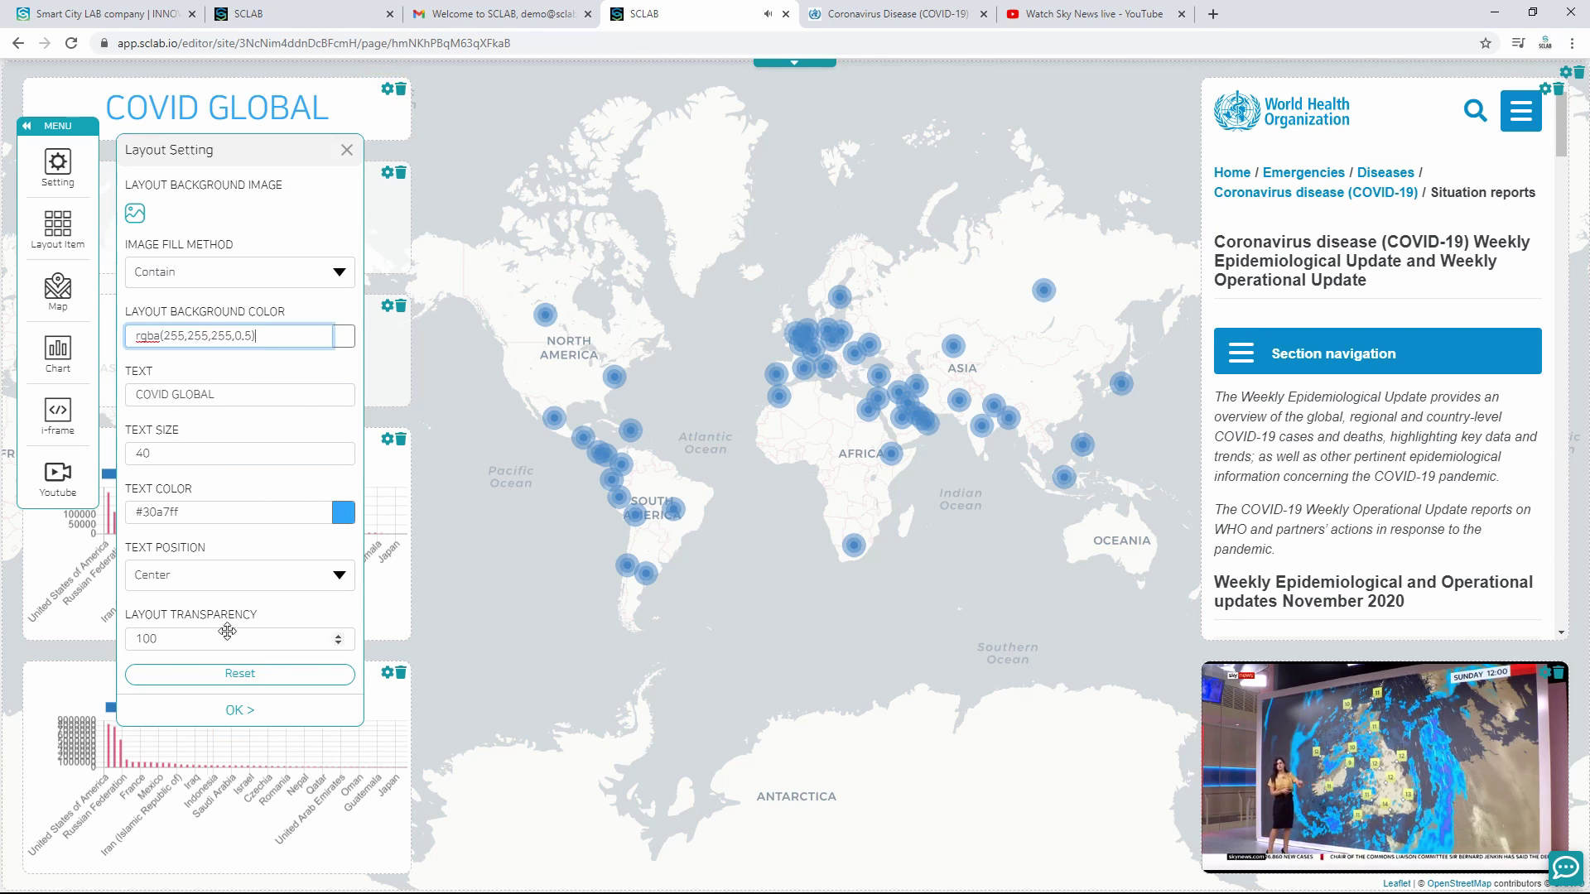
click(233, 714)
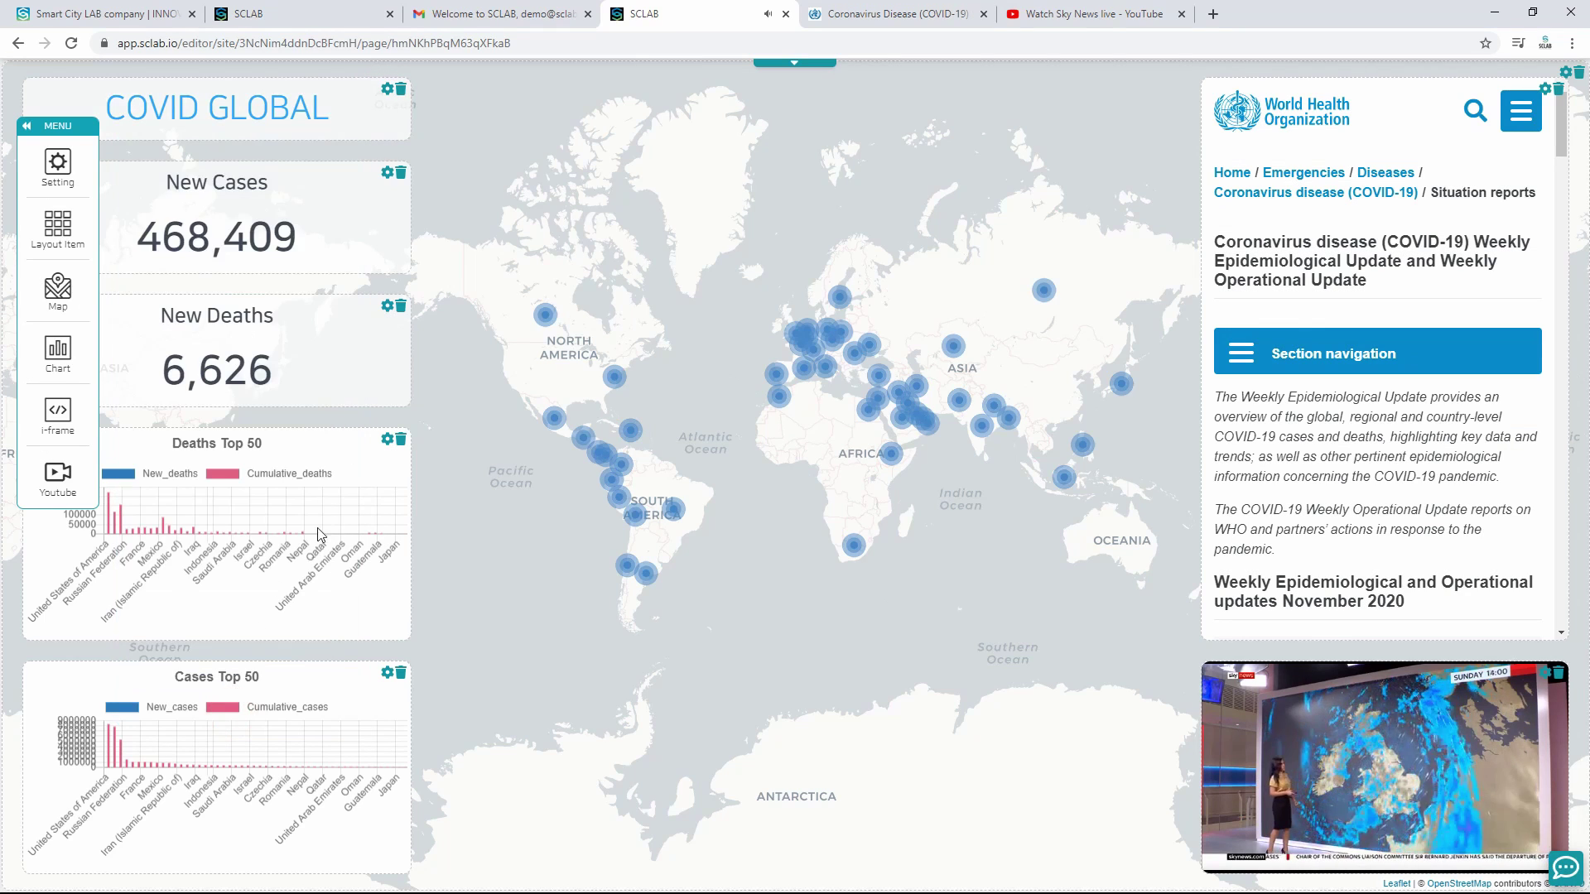
Step: Apply the semi-transparent white background to the Deaths Top 50 and Cases Top 50 panels
click(387, 440)
double_click(189, 335)
key(ctrl+a)
key(ctrl+v)
click(239, 710)
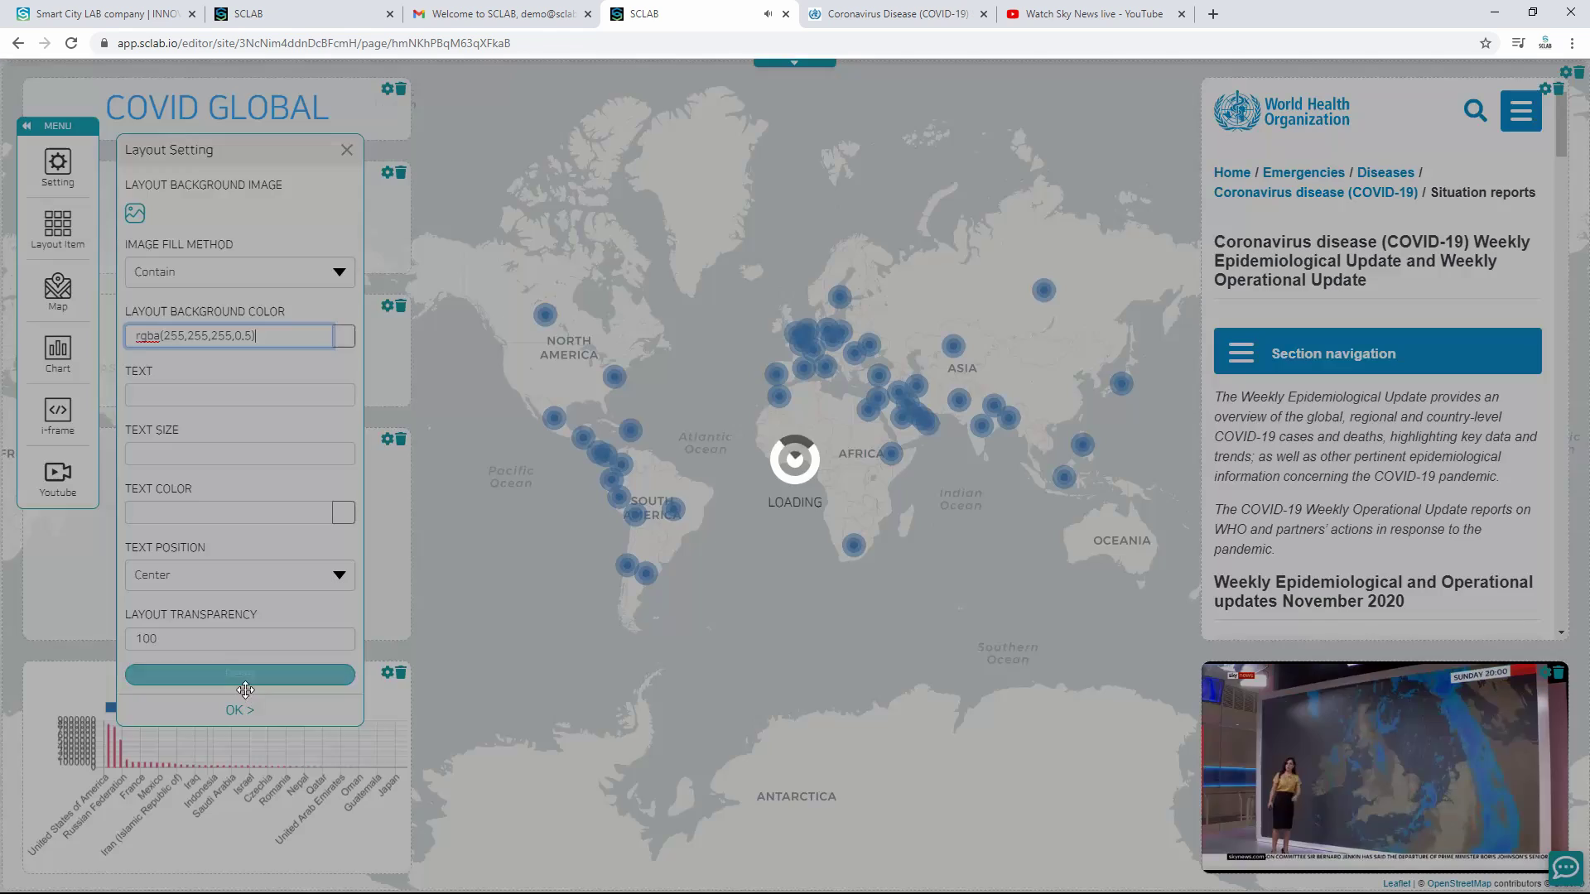
click(387, 672)
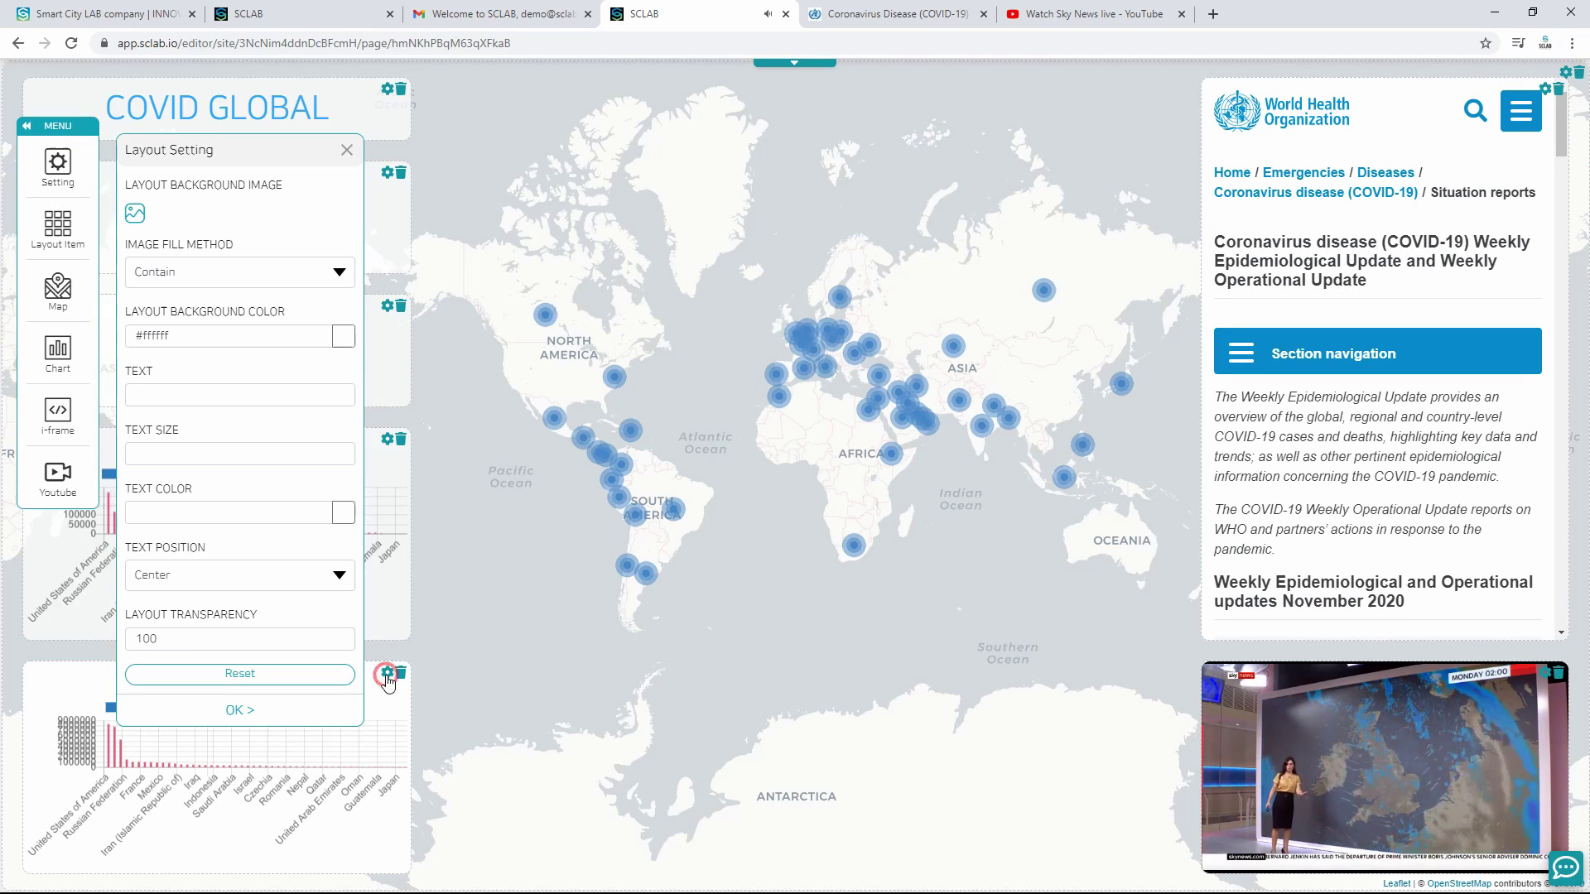
double_click(227, 336)
key(ctrl+a)
text(rgba(255,255,255,0.5))
click(230, 710)
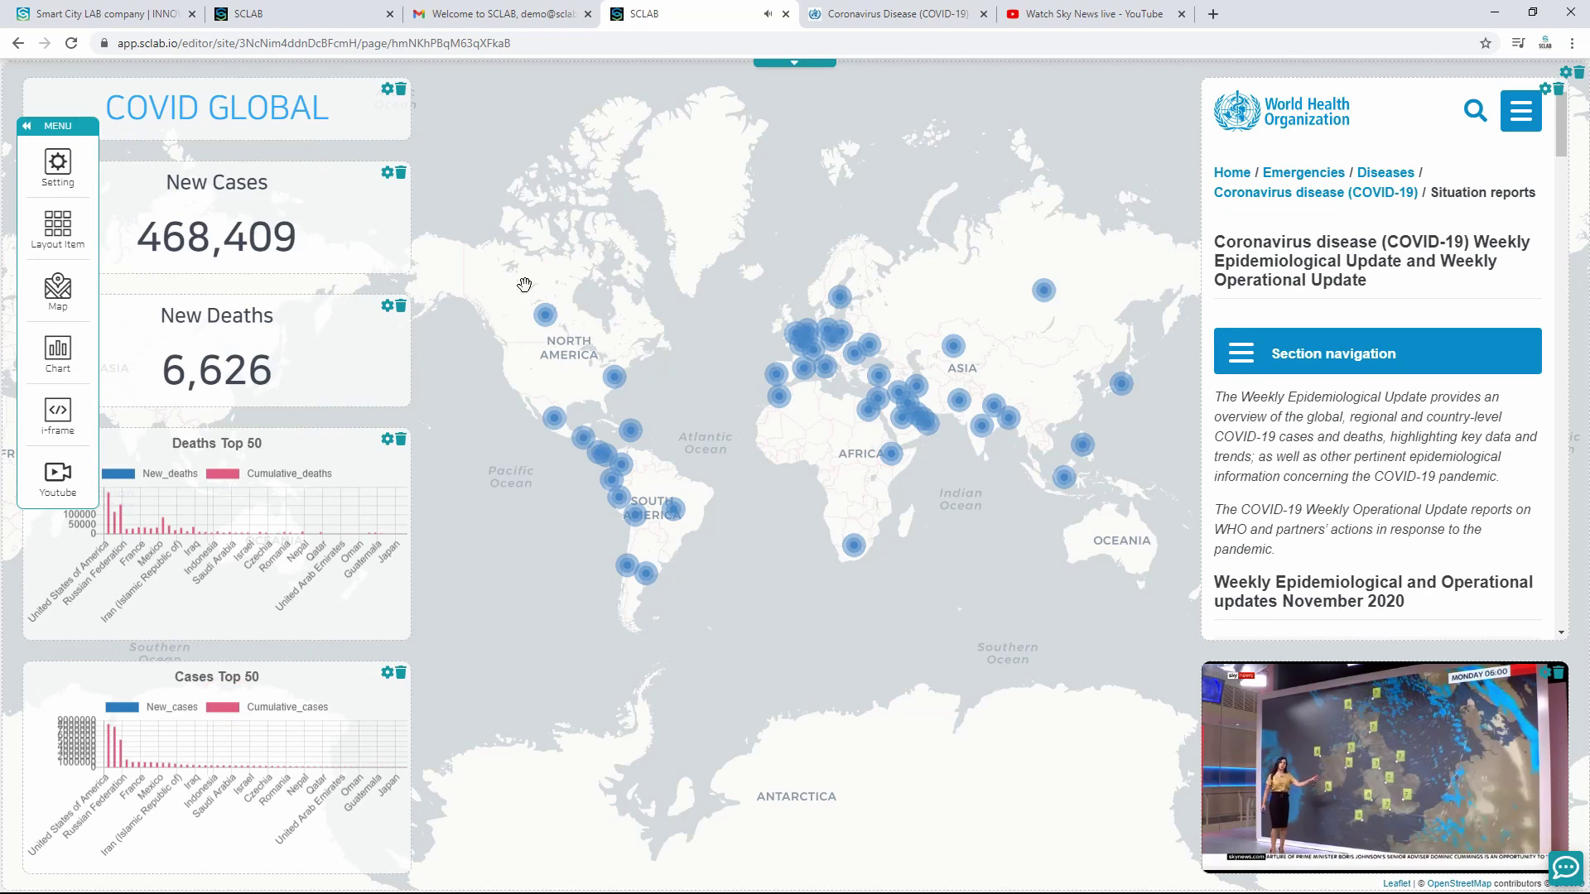
Step: Publish the updated dashboard and confirm the publish messages
click(797, 65)
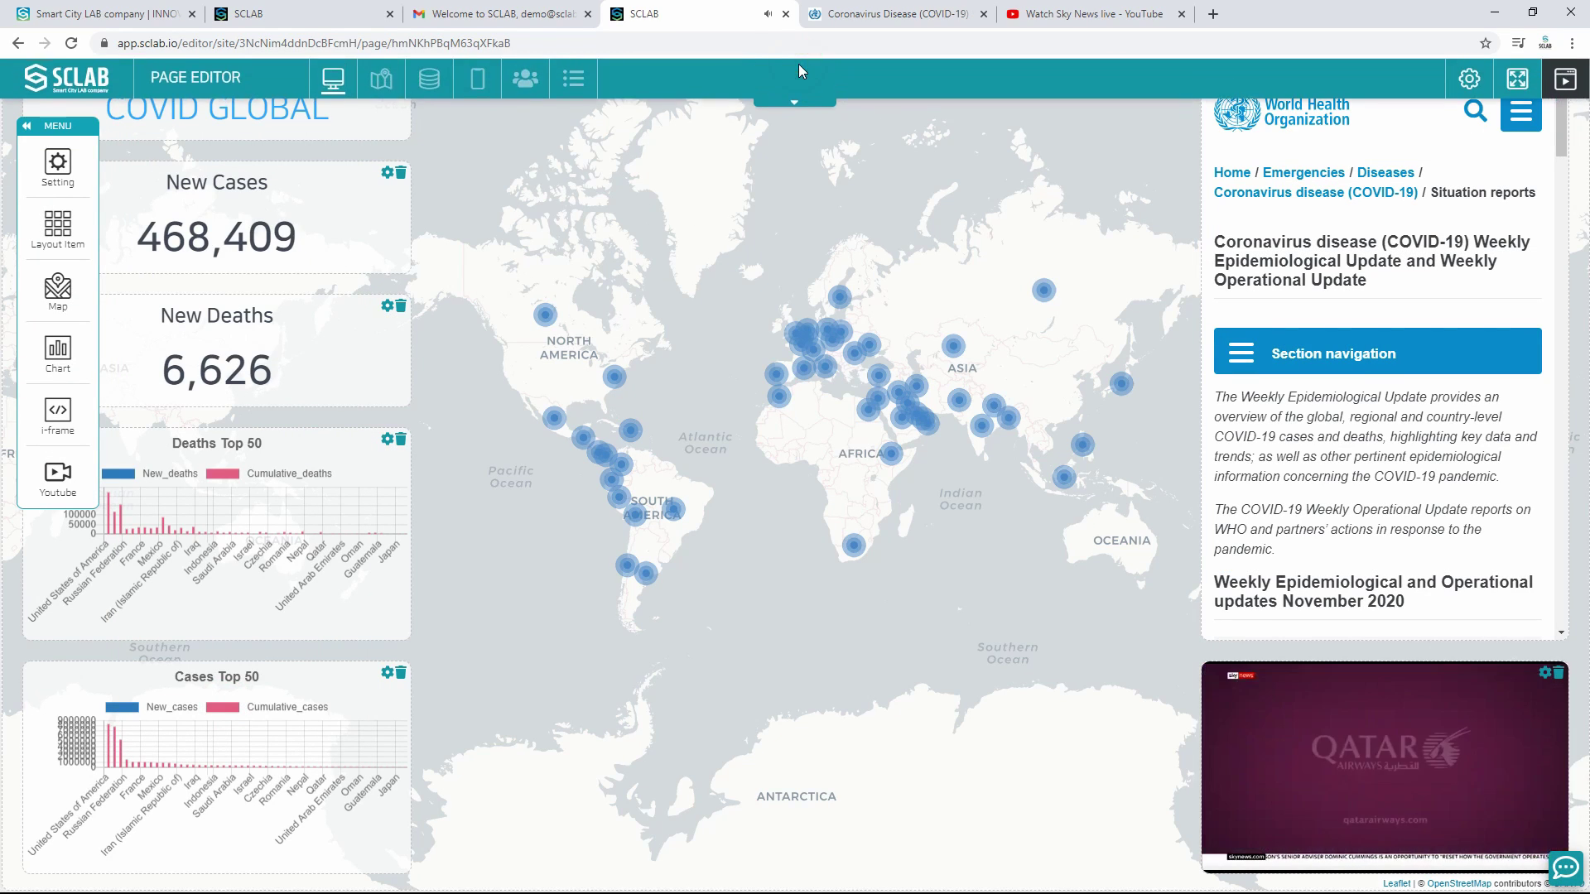
click(1566, 85)
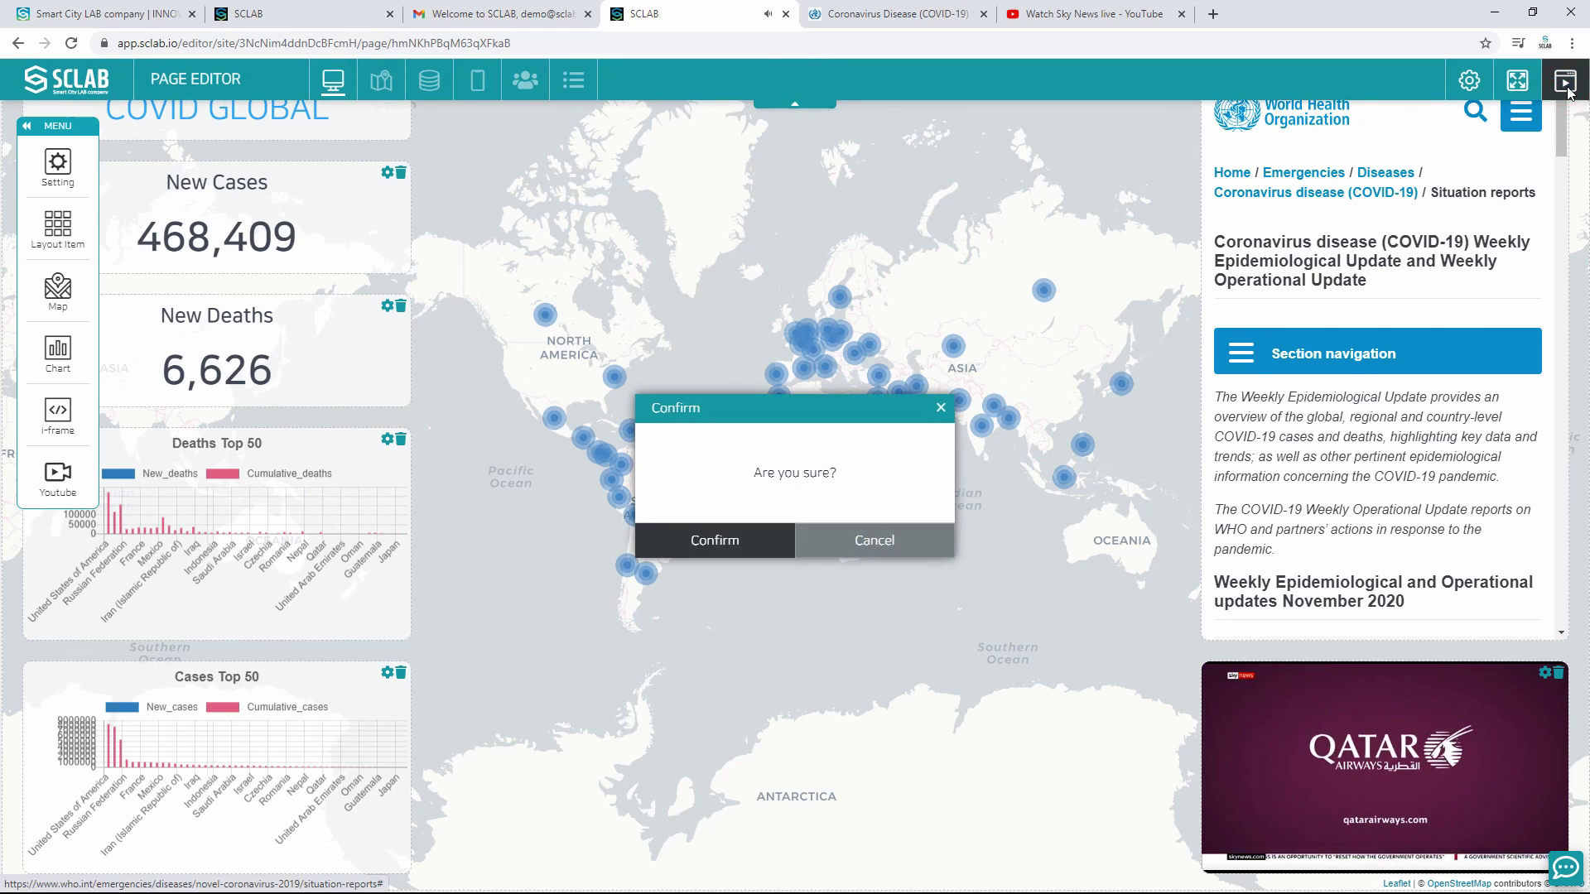
click(763, 540)
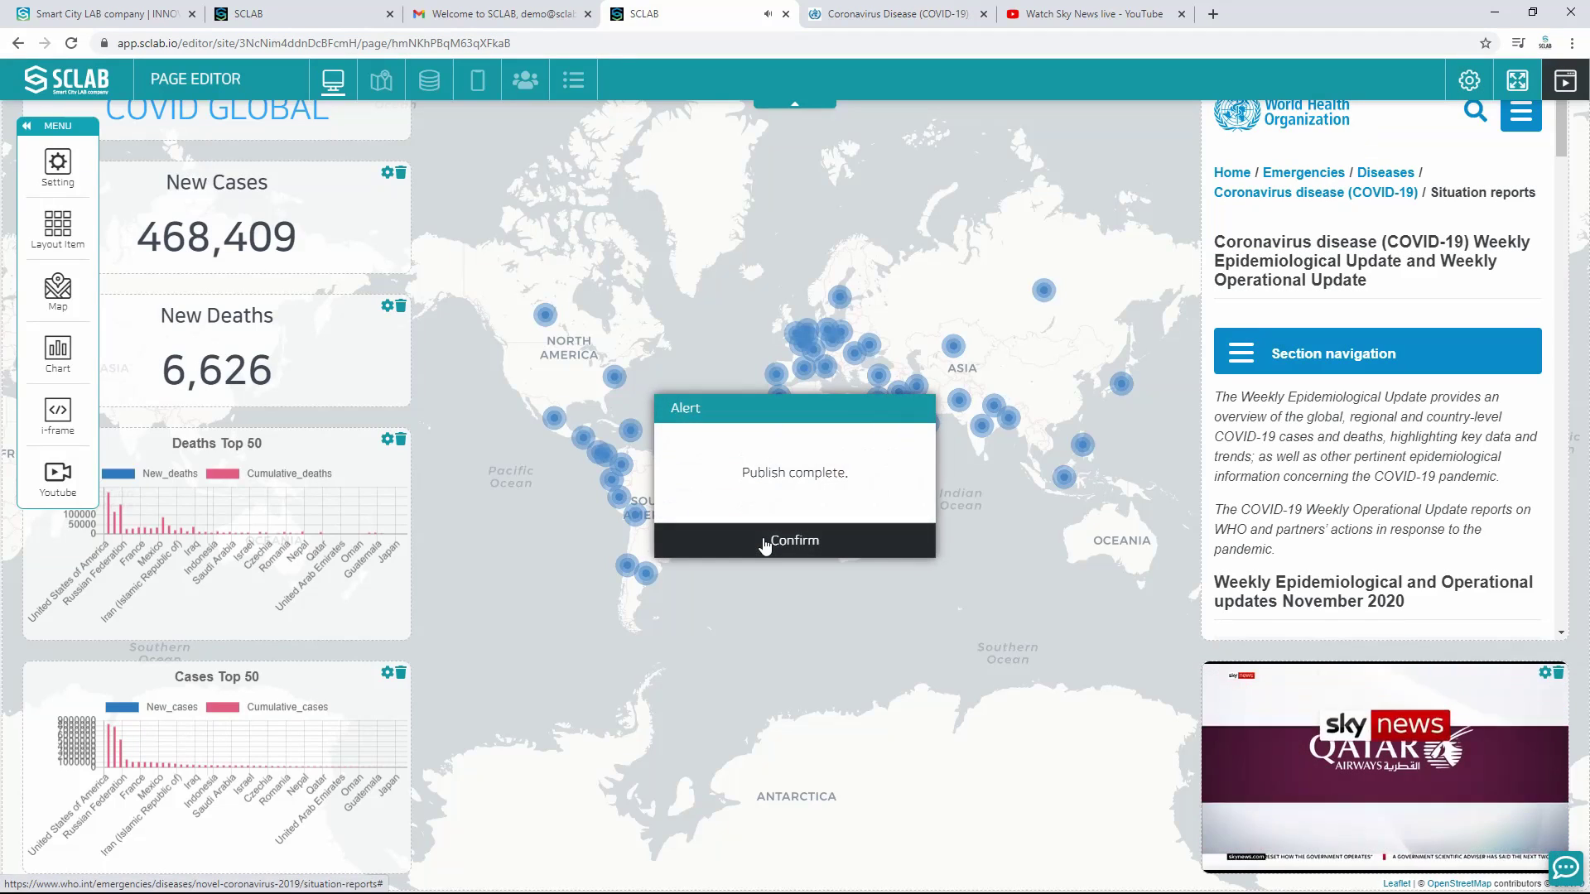
click(763, 540)
Step: In the mobile editor, stack five full-width layout boxes, making the bottom two taller
click(478, 82)
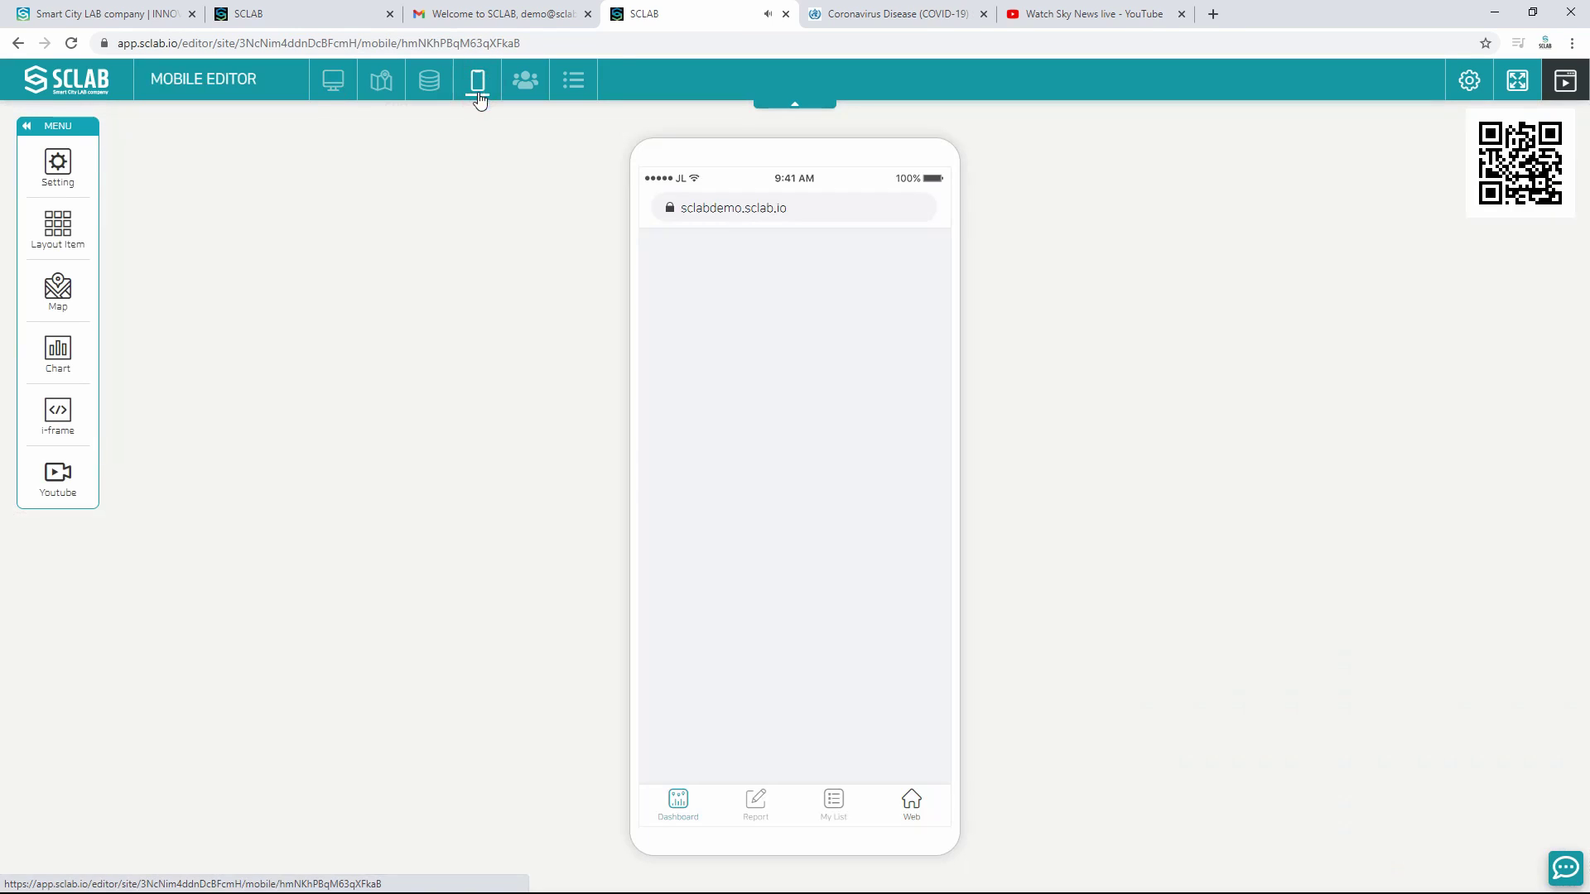
drag(647, 241, 946, 267)
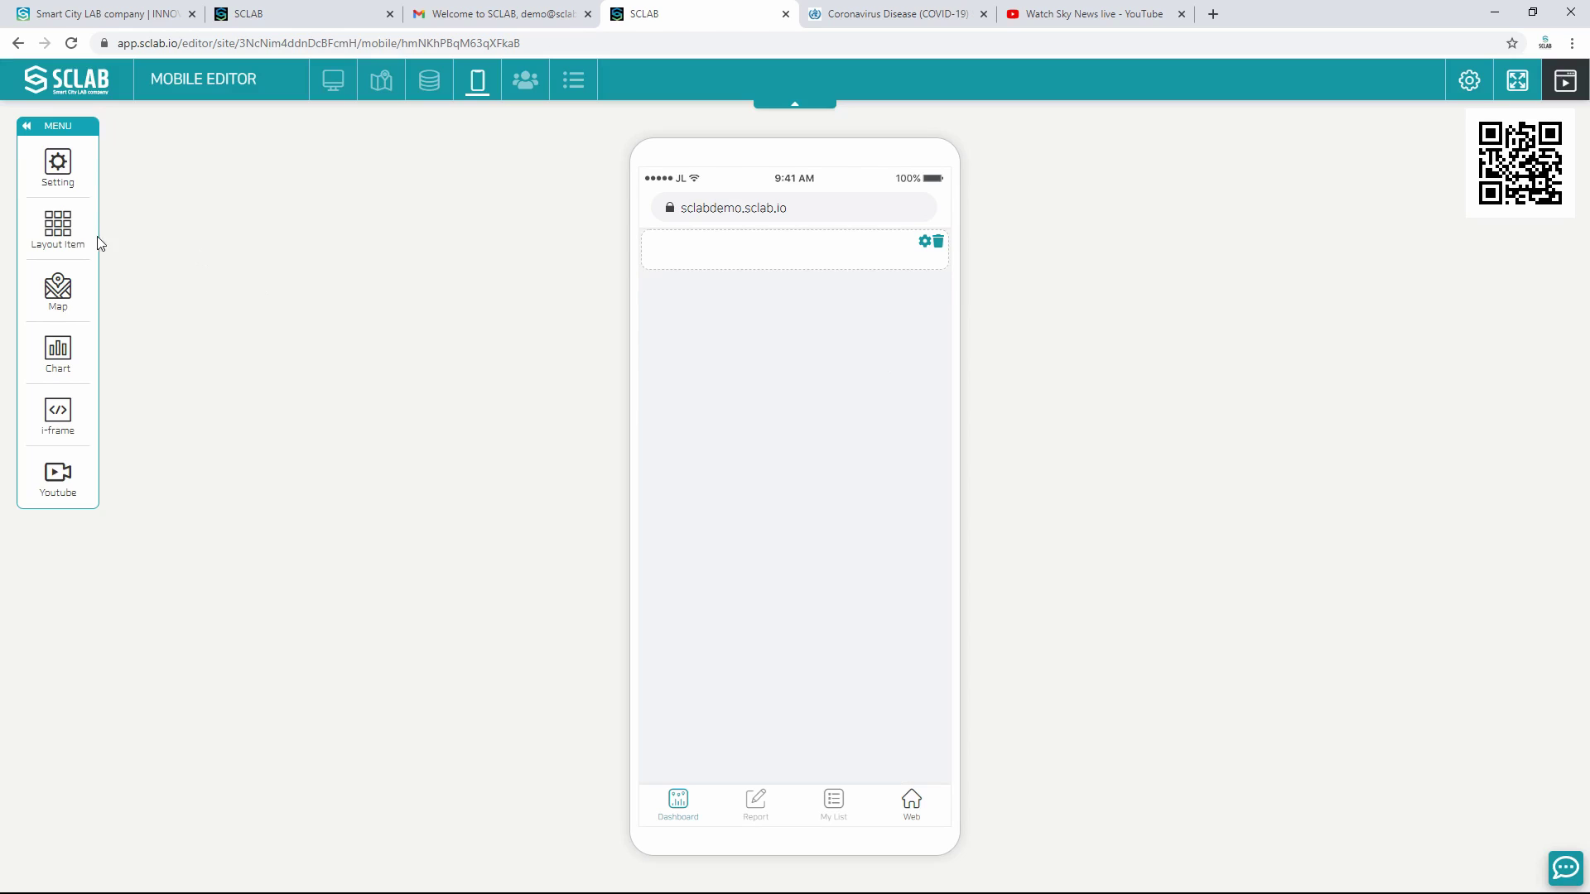
drag(649, 277, 947, 335)
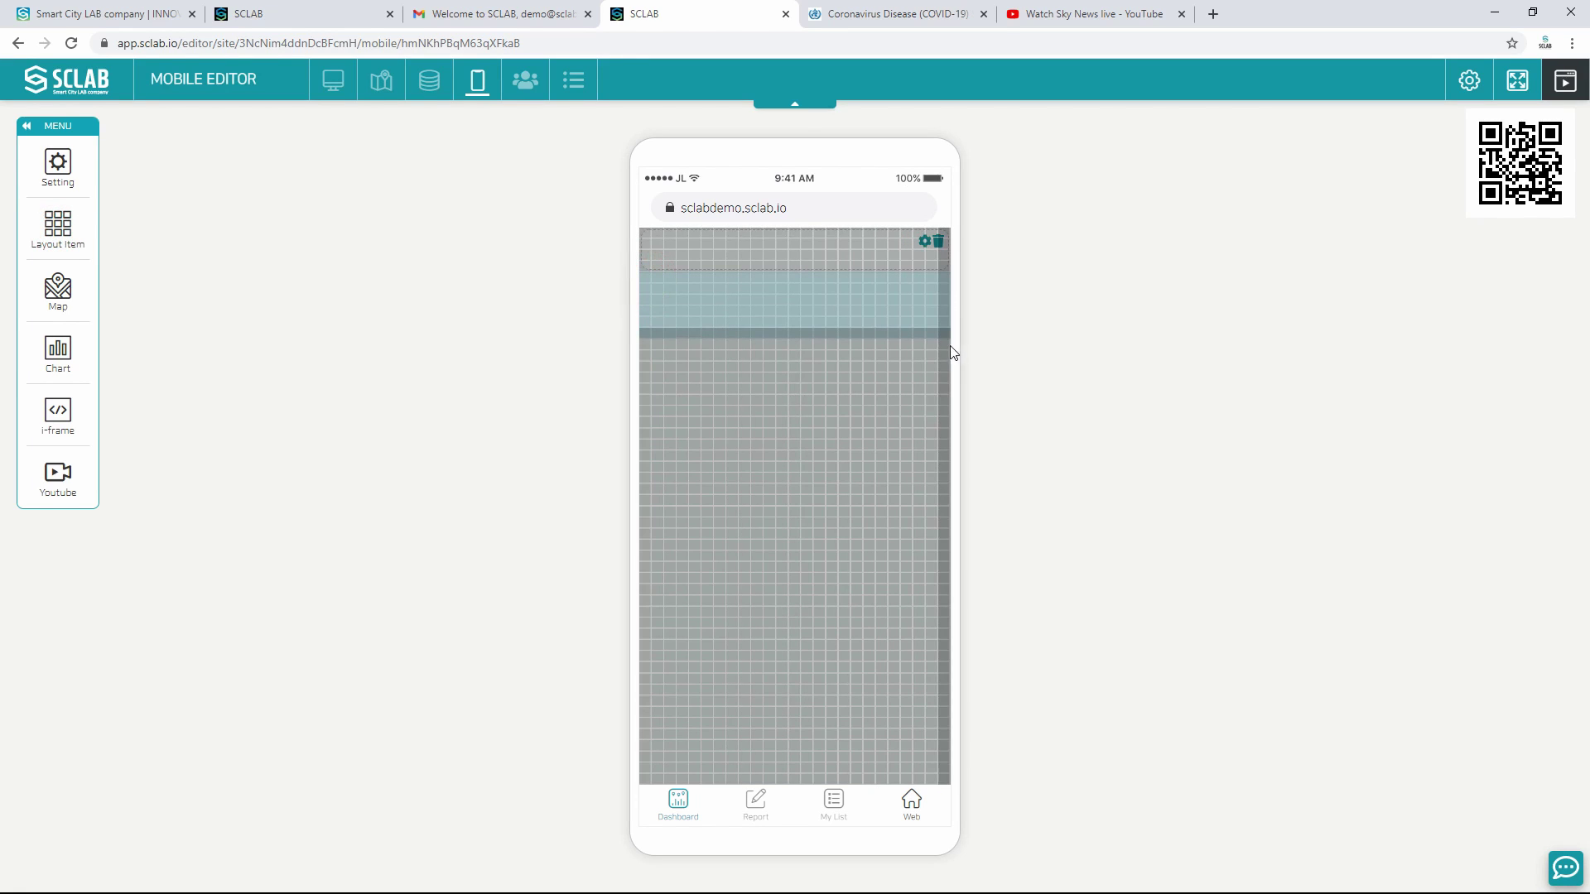
drag(950, 346, 943, 346)
drag(653, 356, 941, 424)
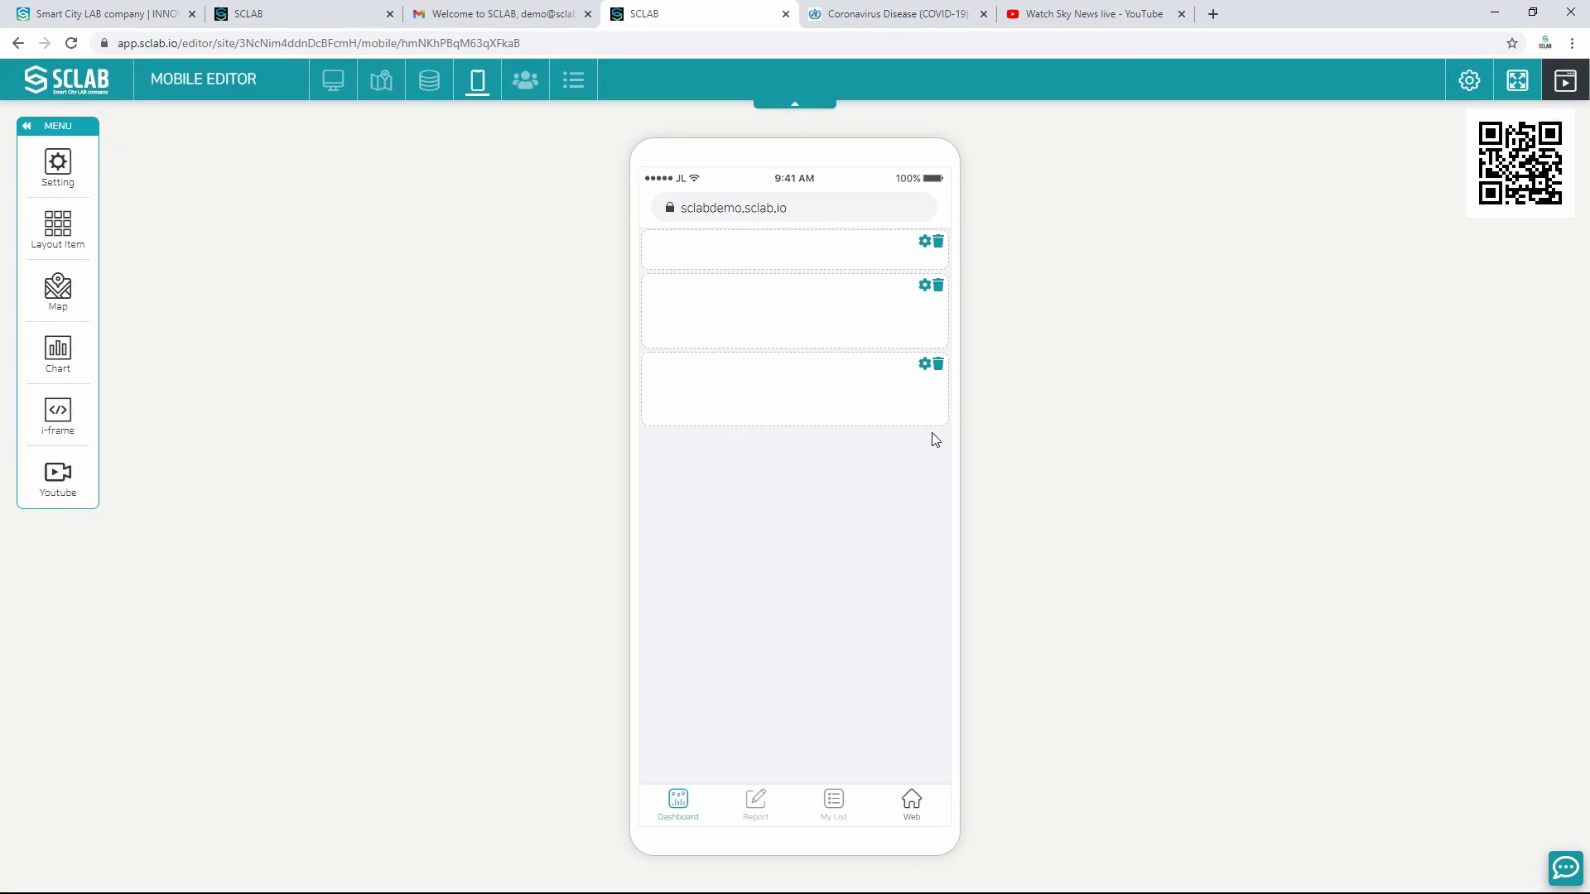
drag(50, 241, 951, 611)
drag(83, 262, 950, 783)
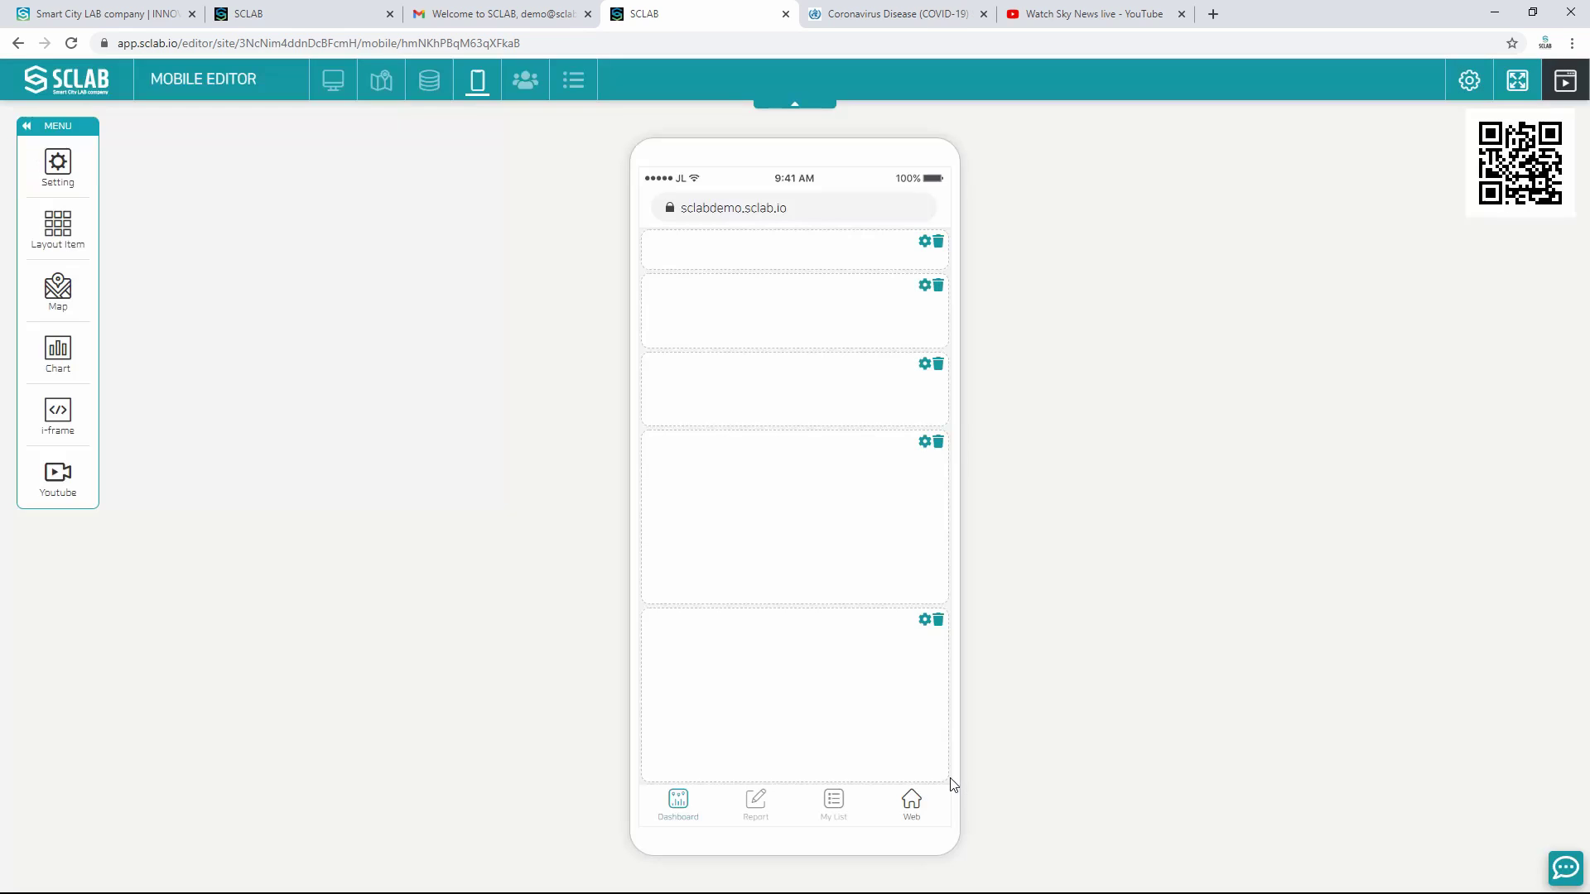
Step: Place the New Cases, New Deaths, Deaths Top 50 and Cases Top 50 charts in mobile boxes two to five
click(60, 356)
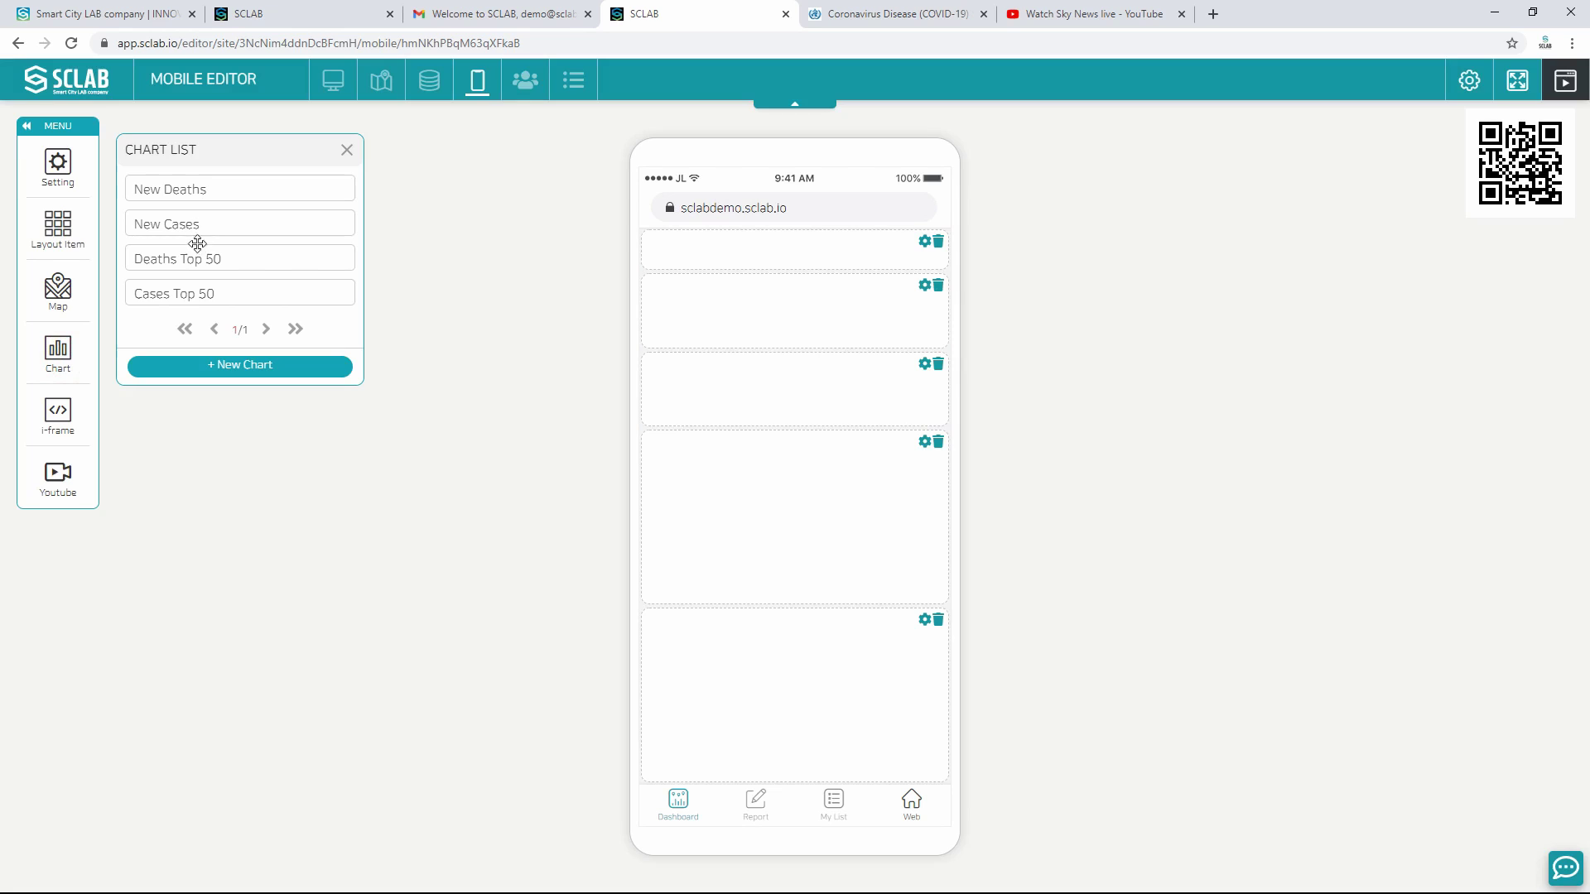
drag(184, 223, 744, 313)
drag(178, 190, 782, 395)
drag(177, 261, 773, 535)
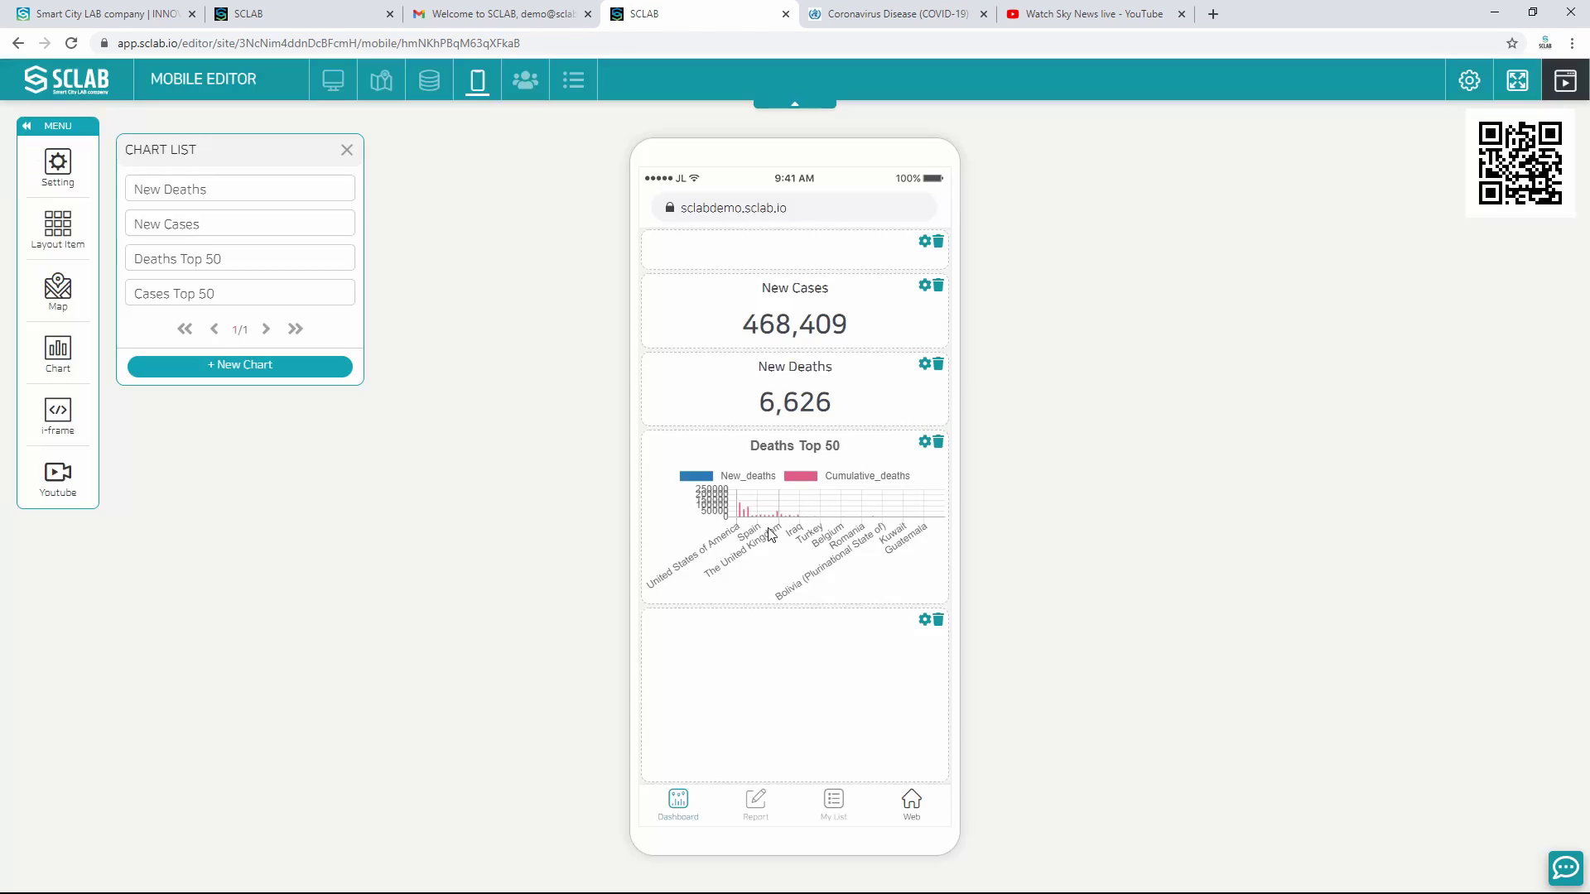
drag(179, 293, 741, 685)
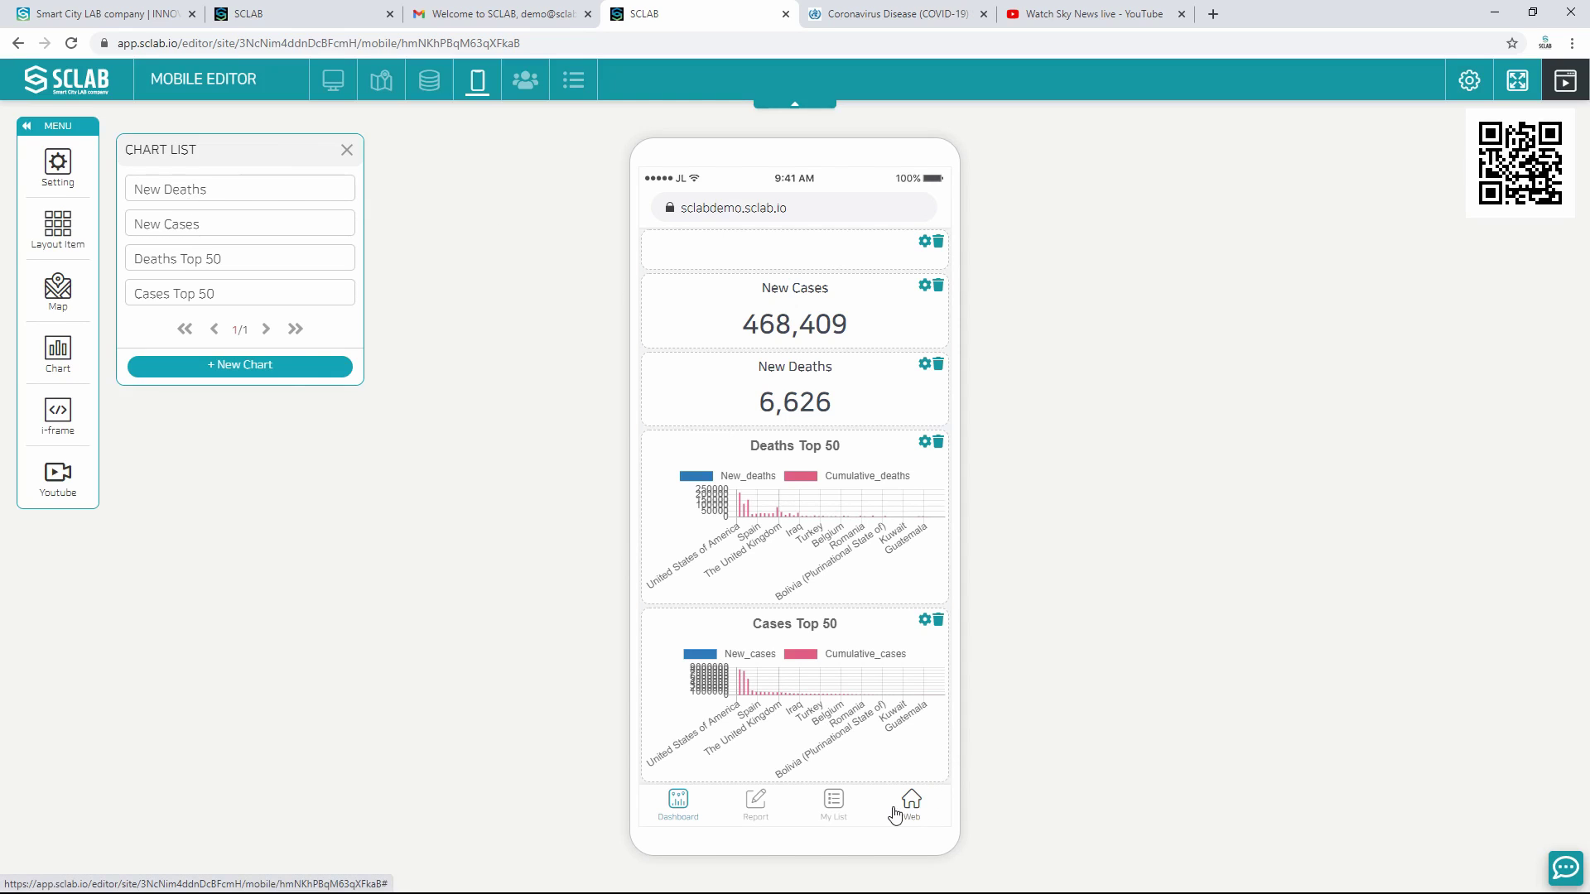
Step: On the mobile Web page, add a full-page layout box and embed the WTO i-frame in it
click(911, 815)
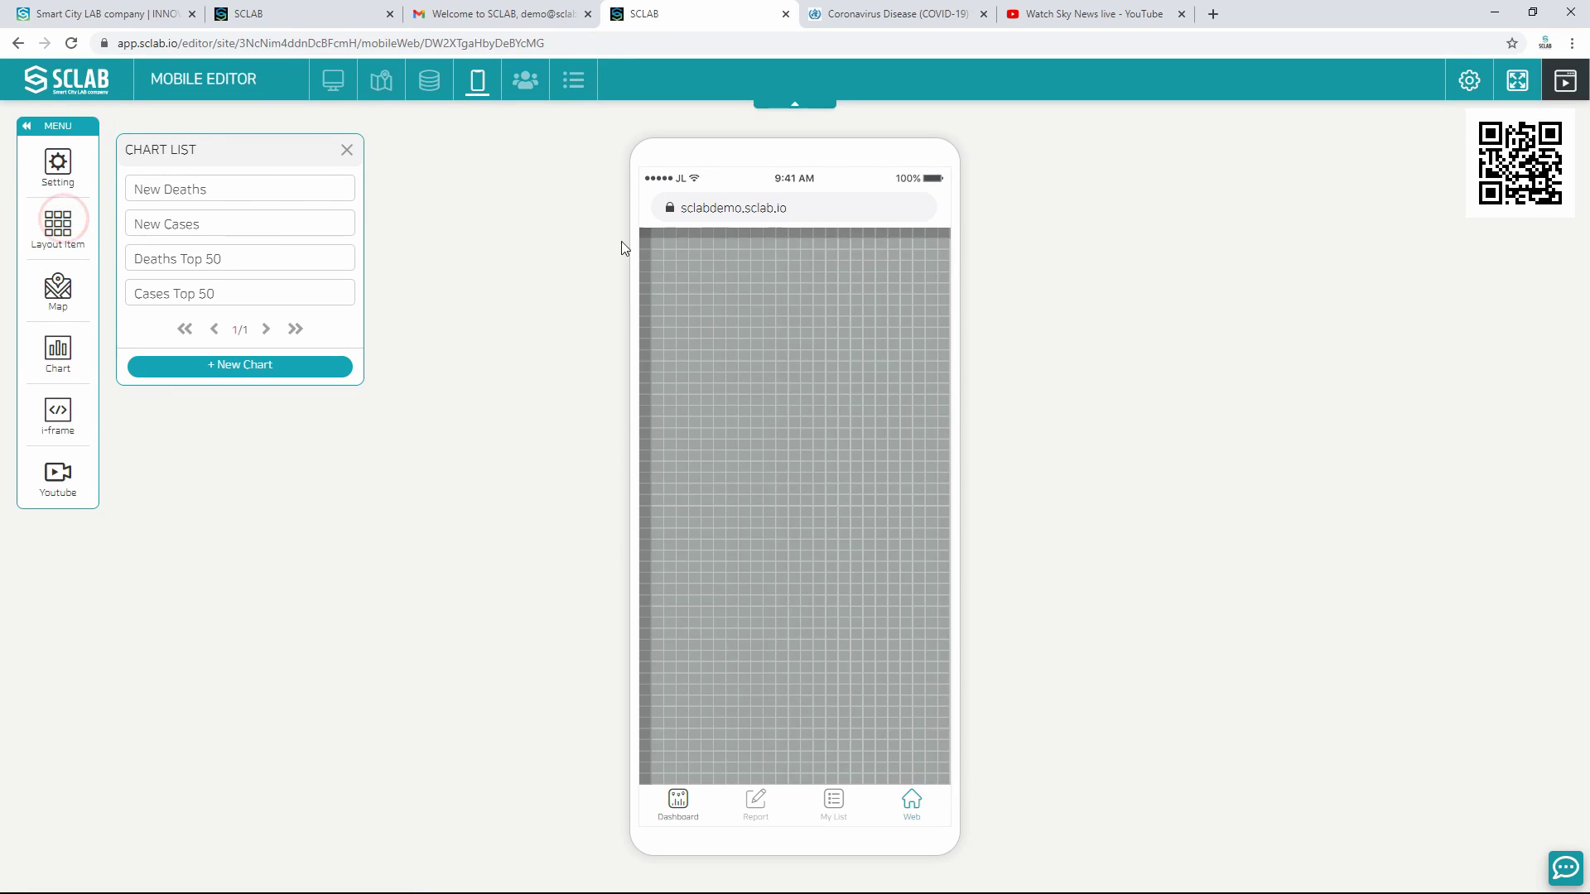
drag(648, 235, 946, 785)
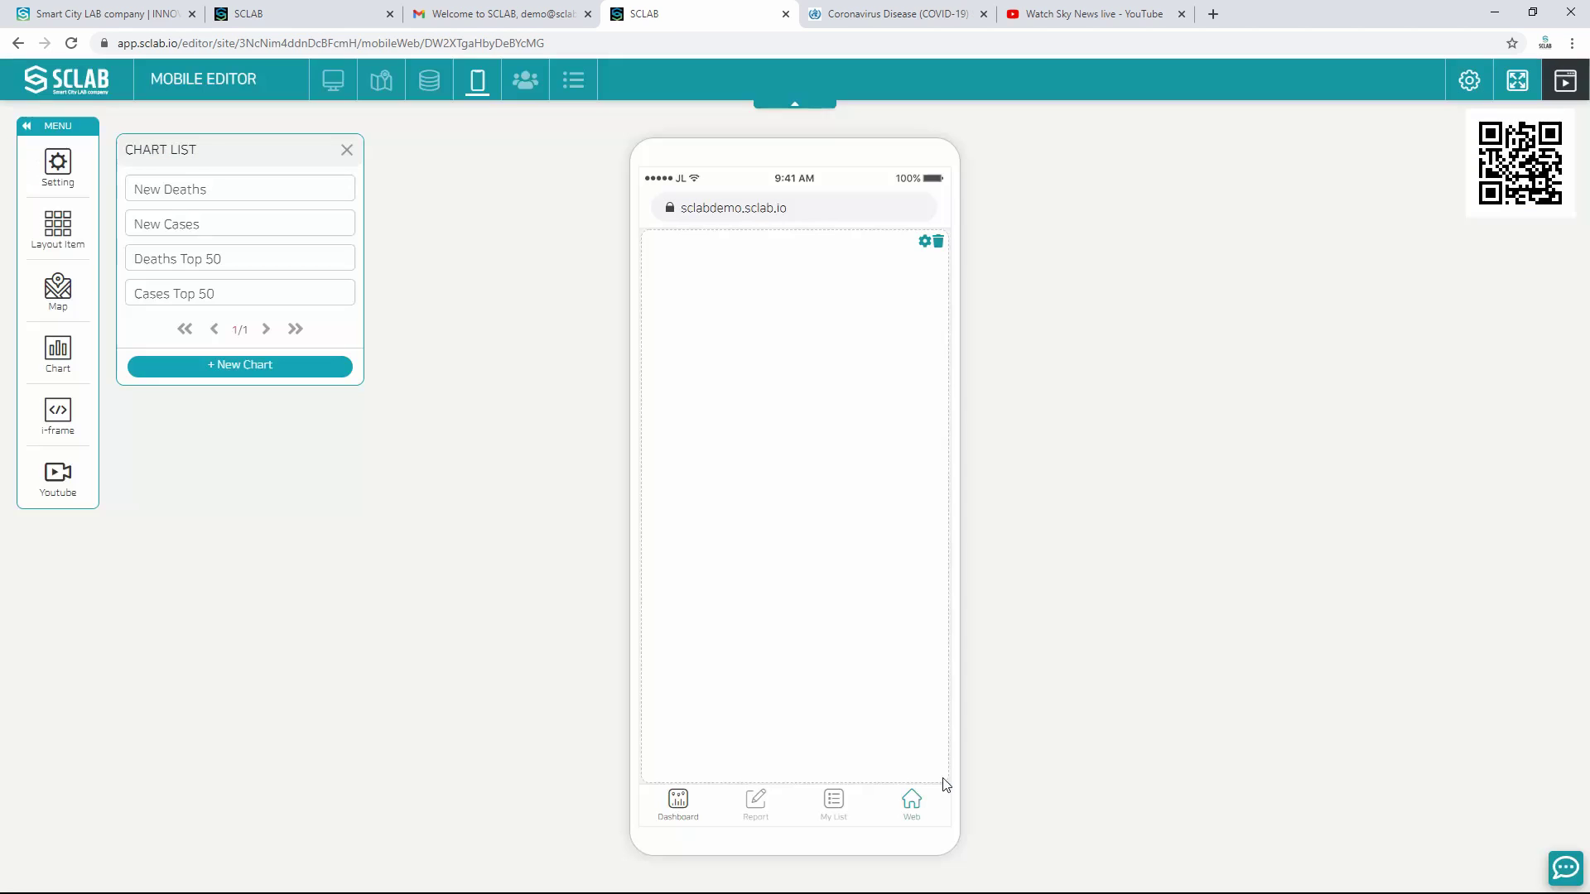
click(58, 410)
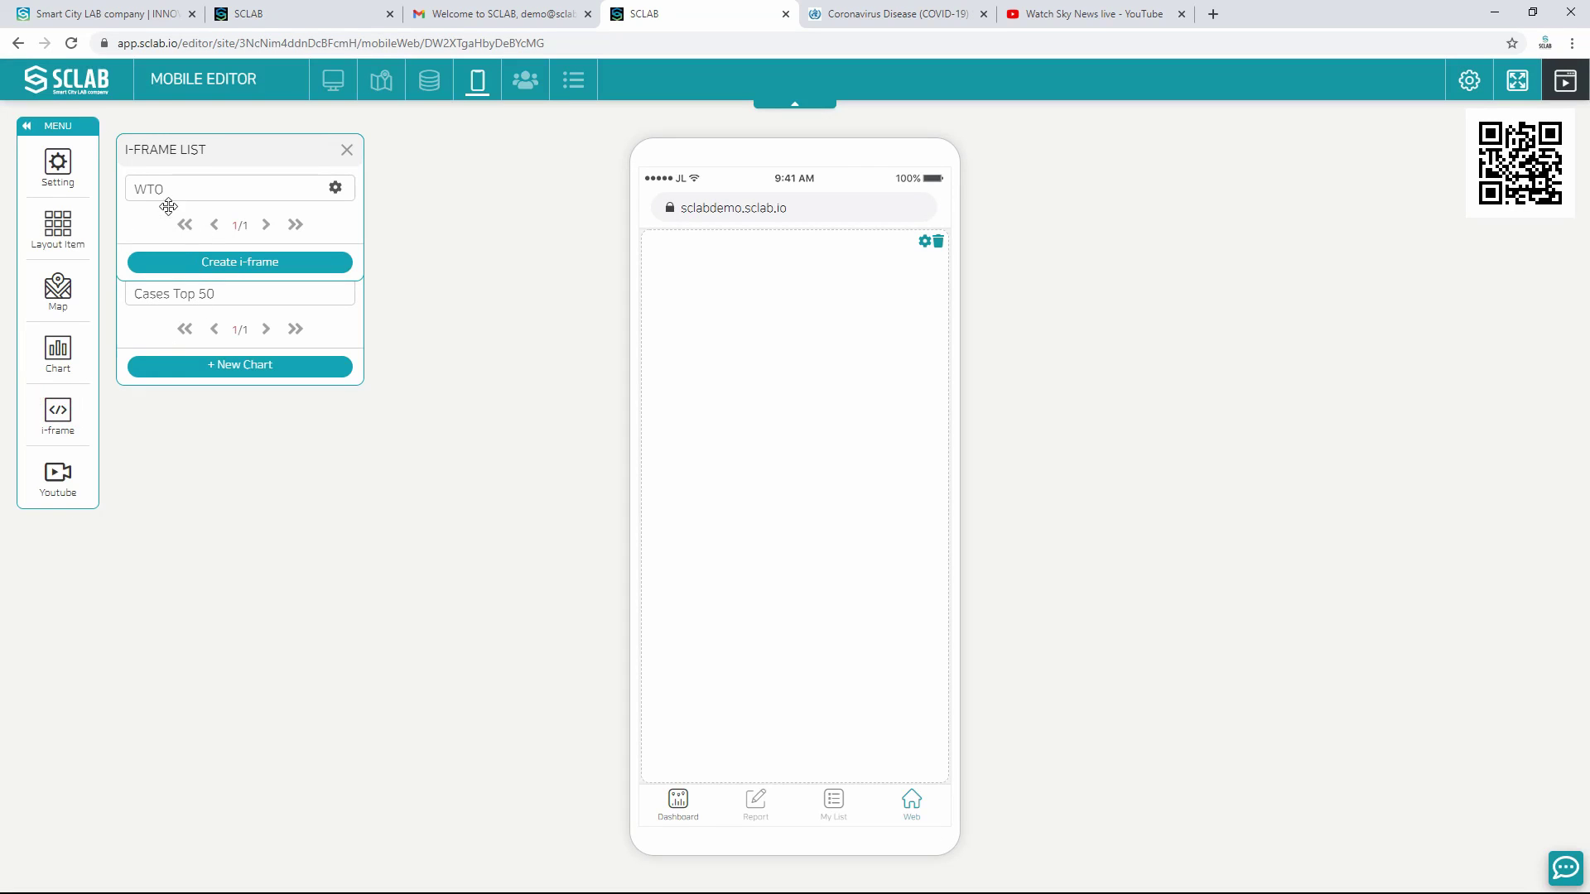
drag(147, 182, 770, 398)
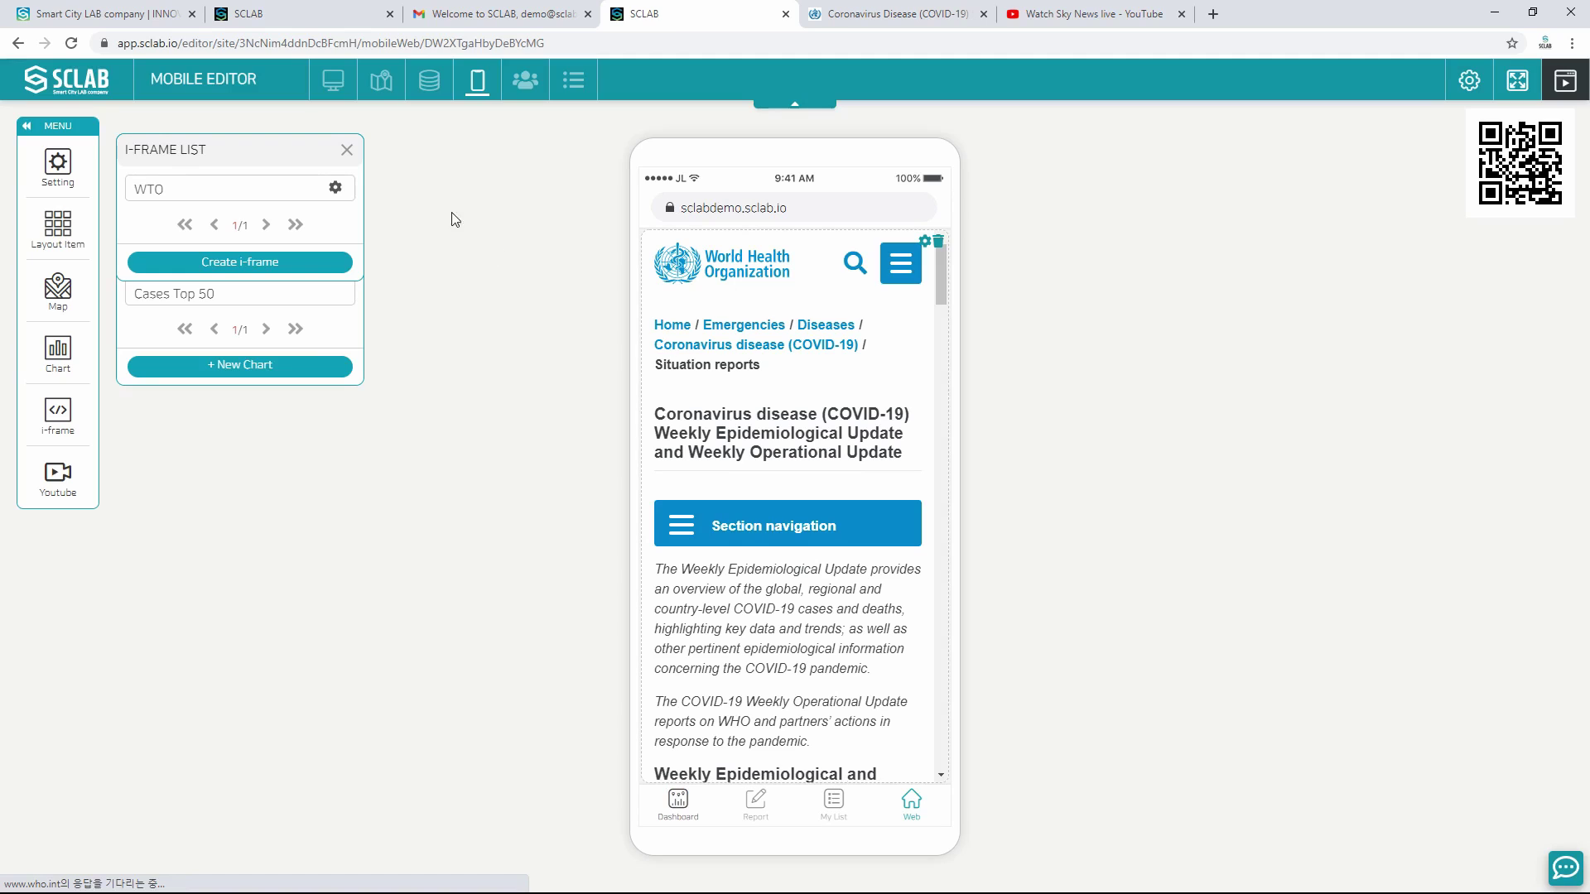
click(347, 152)
Step: Title the mobile Dashboard's top box COVID GLOBAL at text size 26 in blue #33a8ff
click(678, 802)
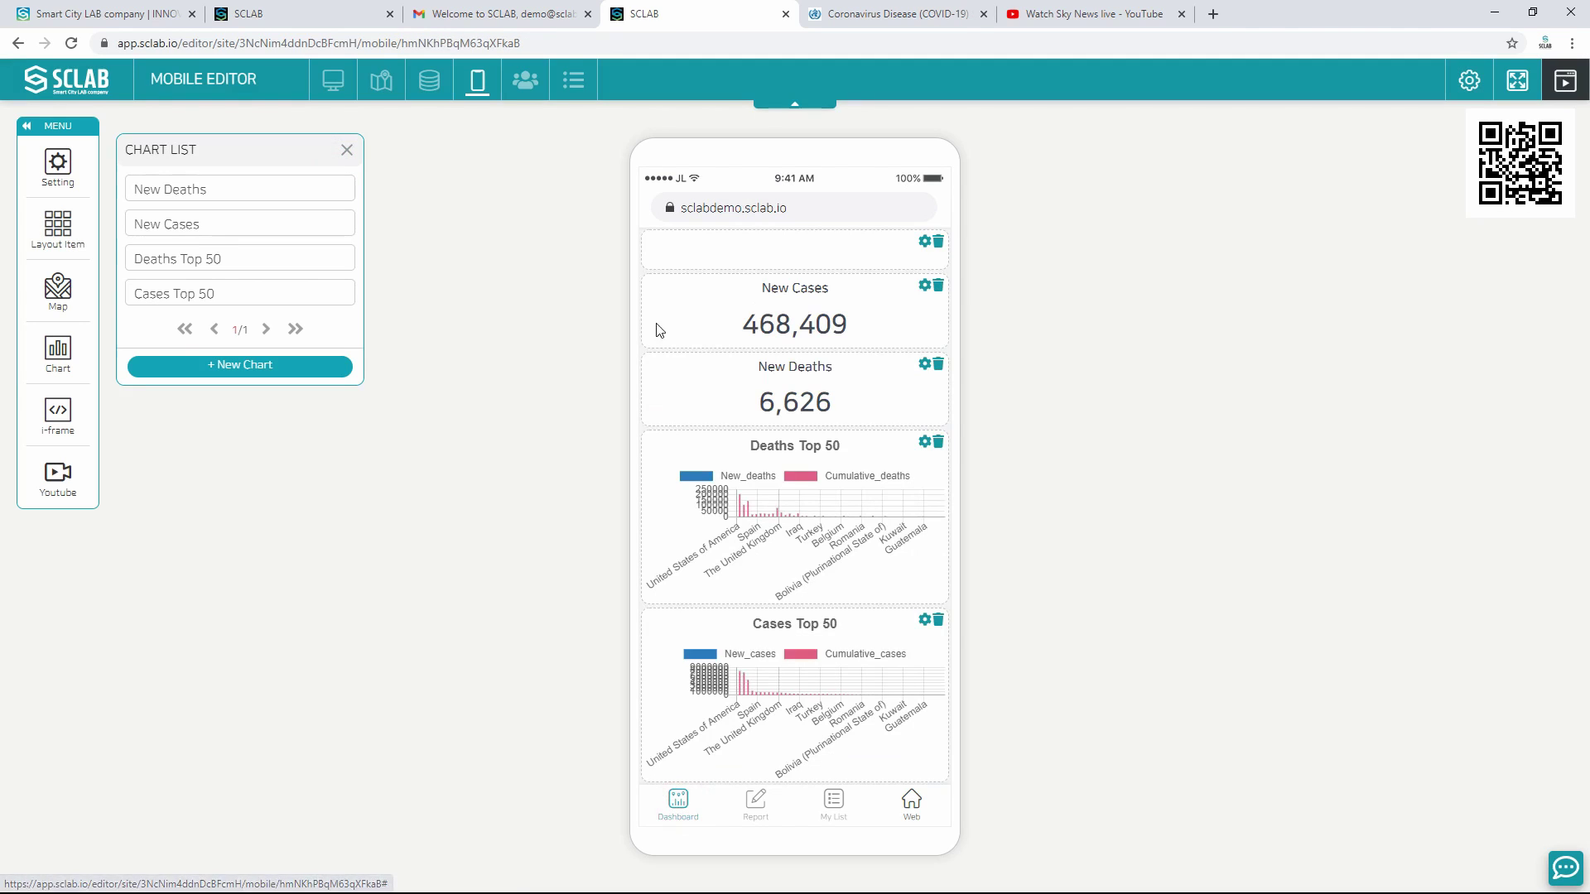
click(924, 243)
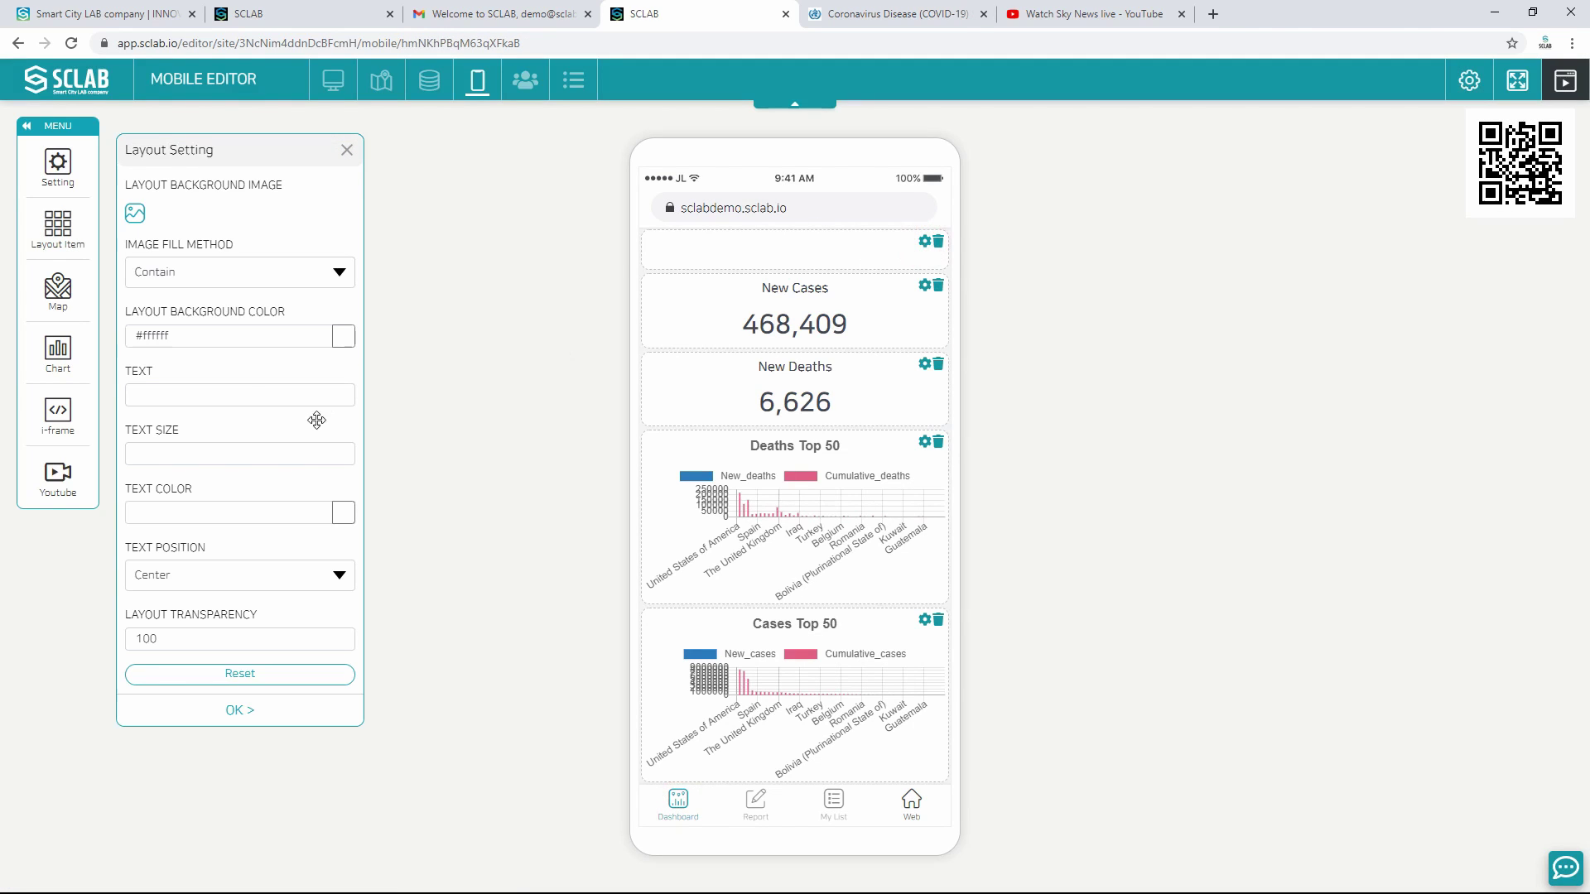
click(175, 395)
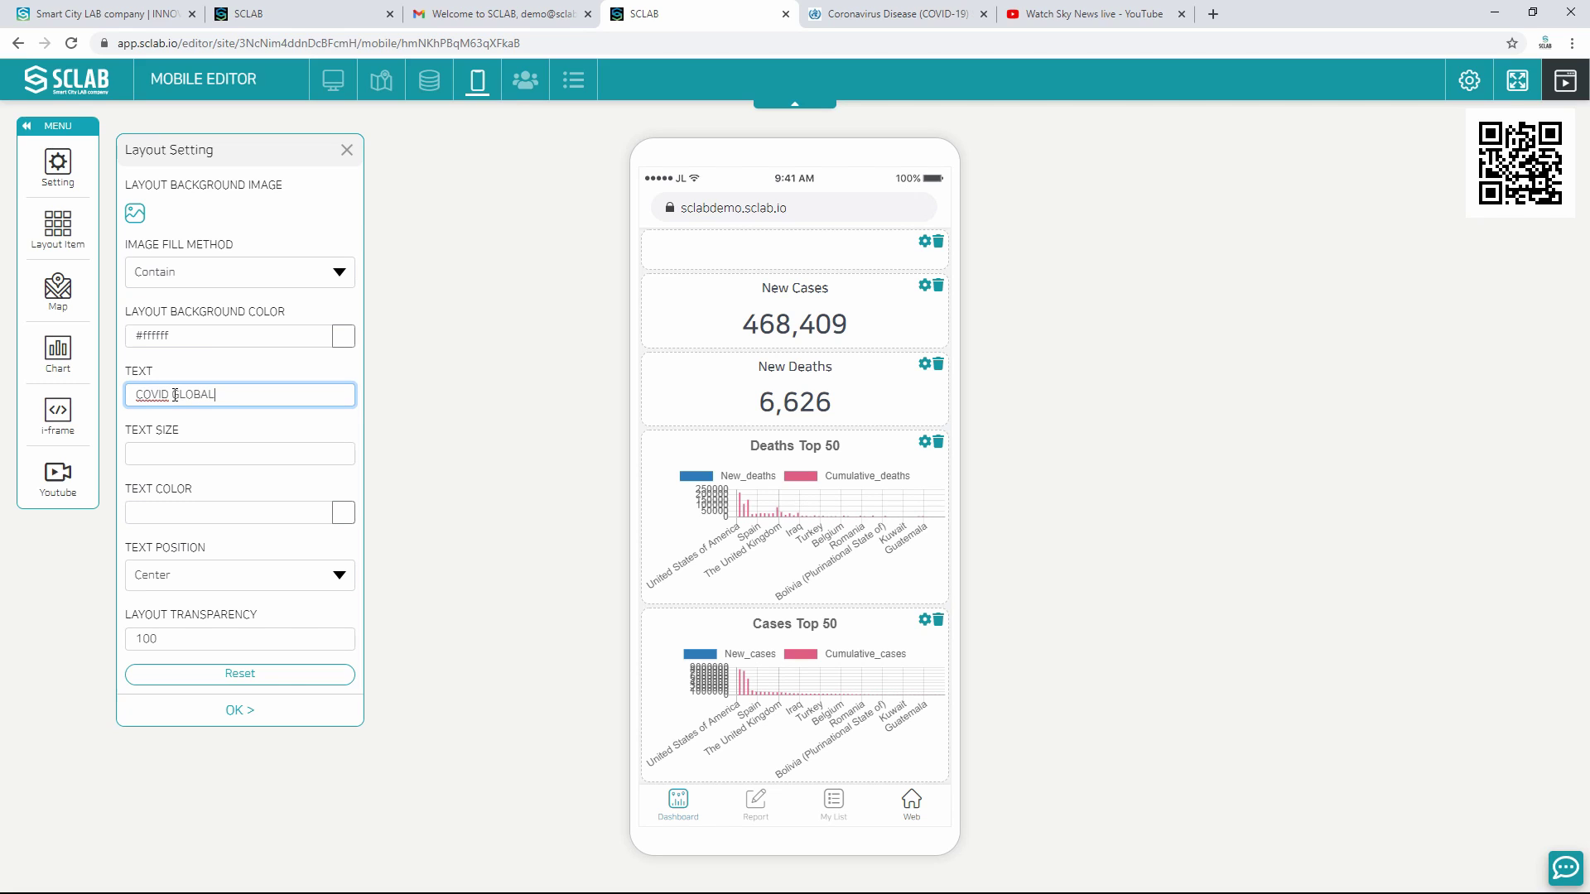
click(184, 449)
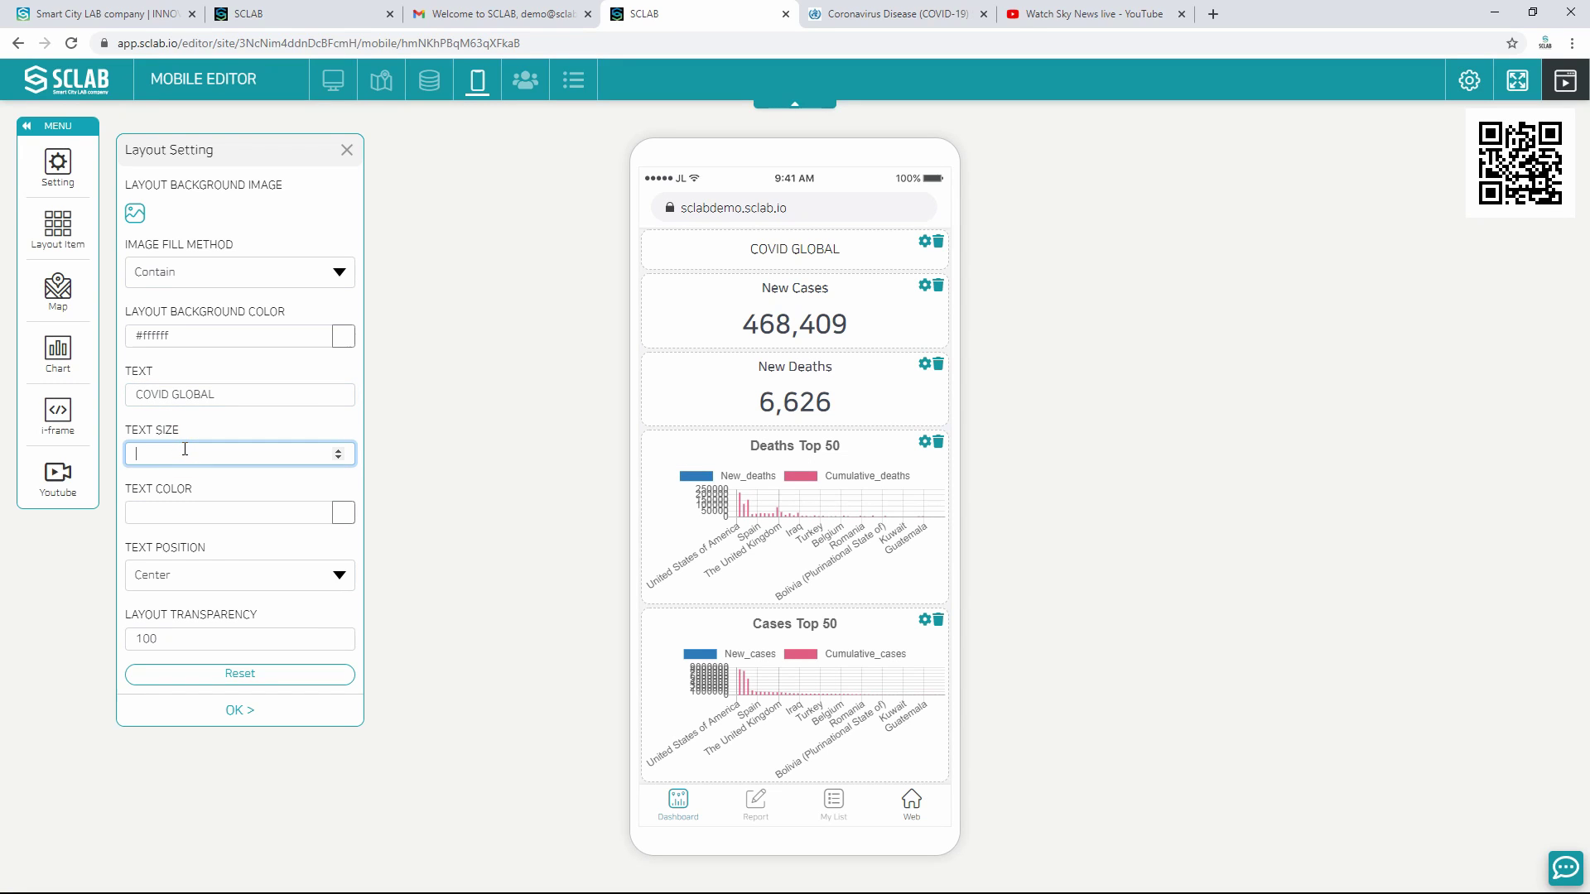
click(213, 518)
click(342, 513)
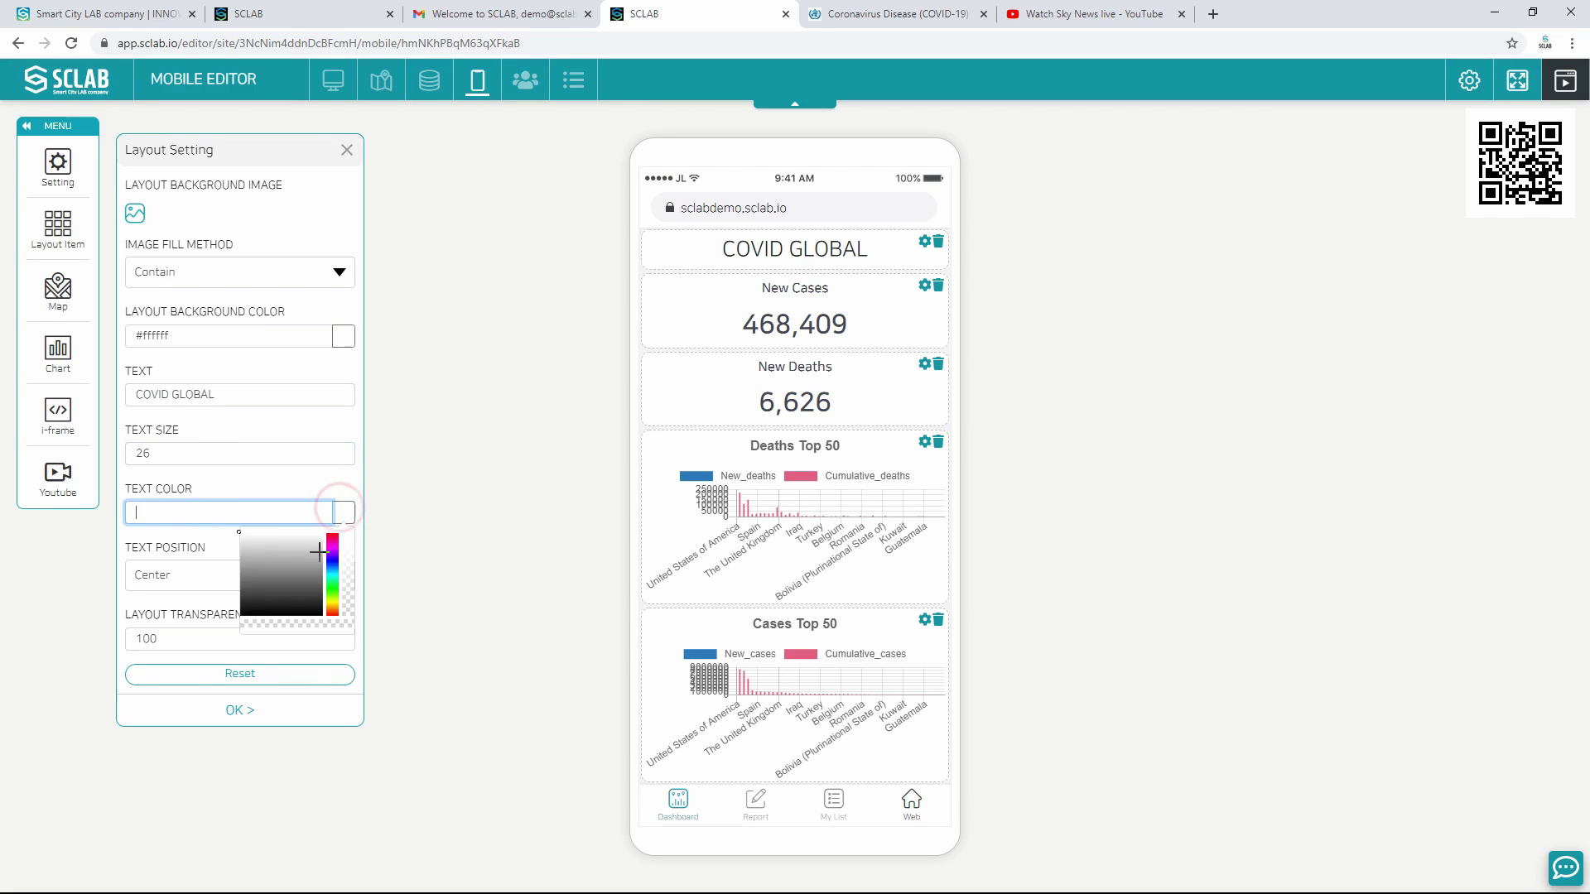
text(#33a1f3)
click(305, 532)
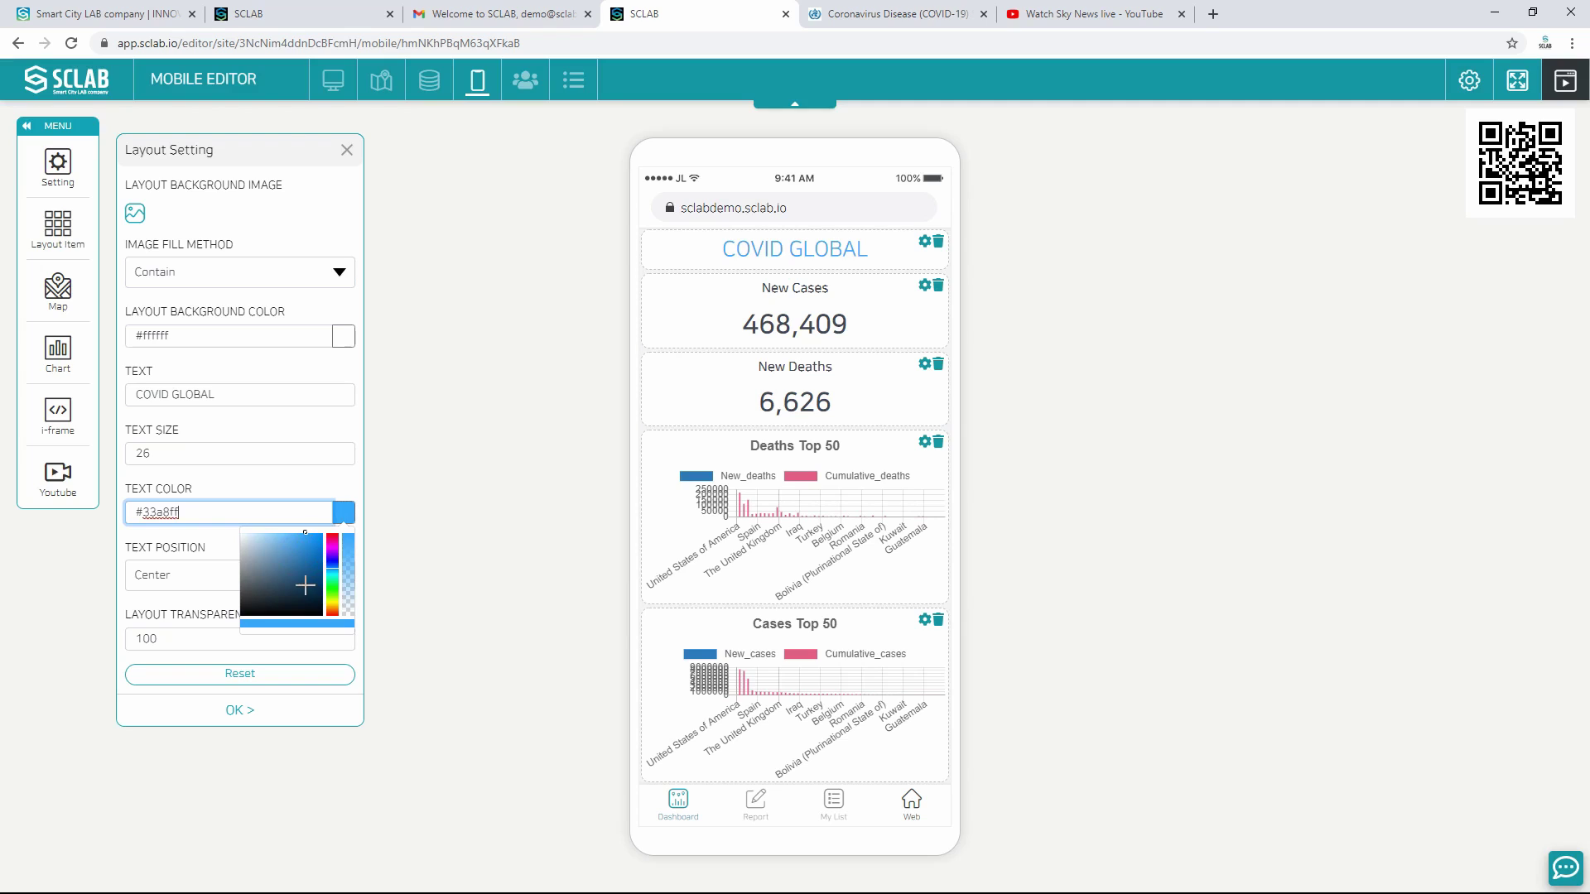
click(253, 711)
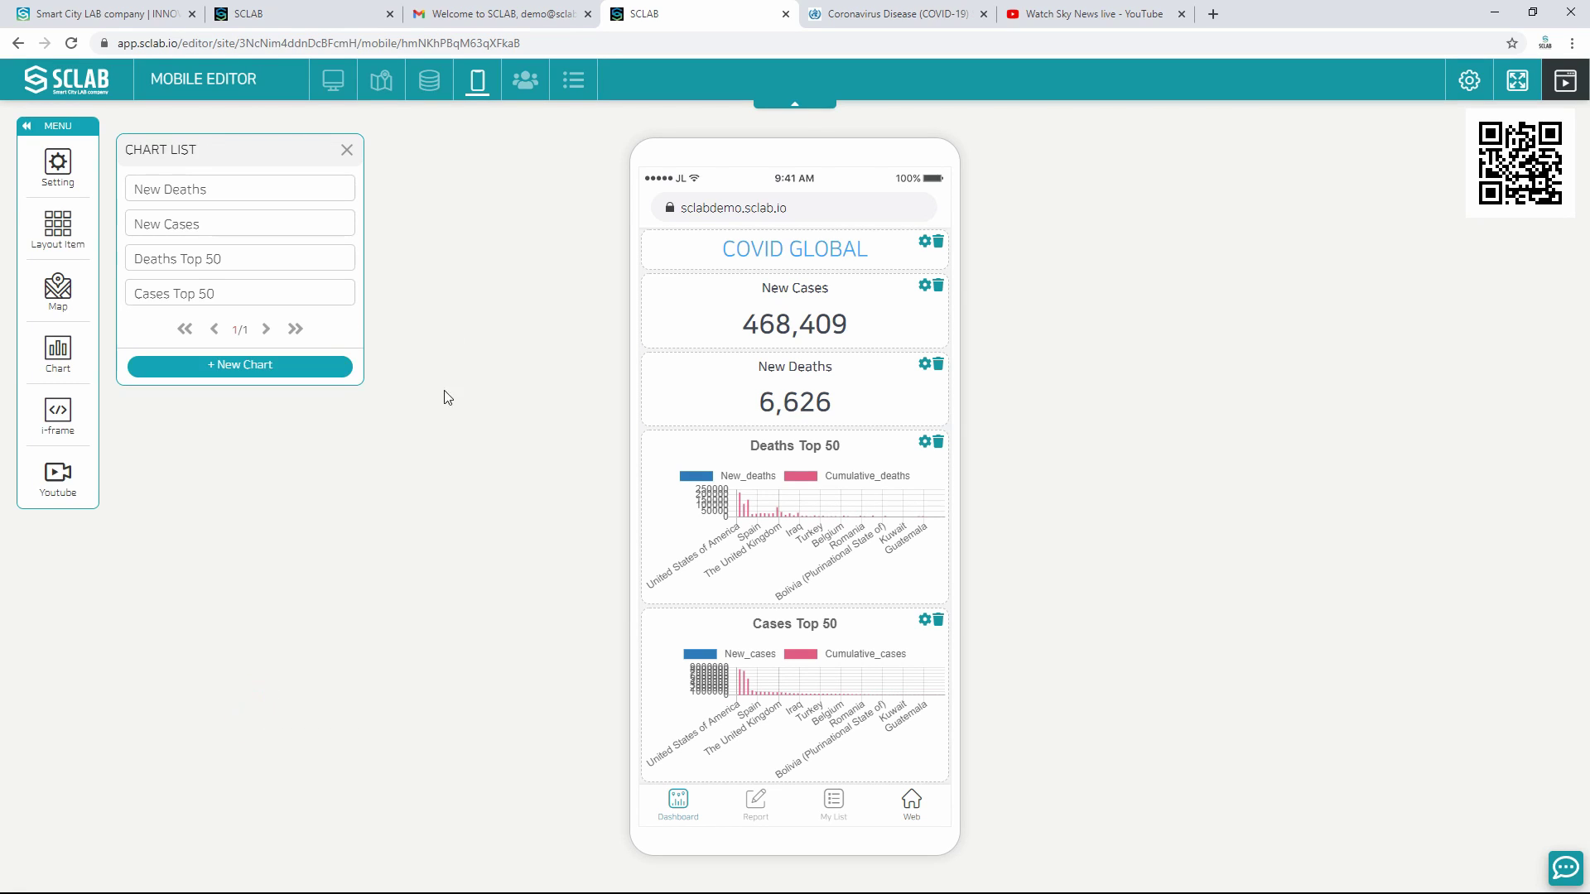
click(346, 151)
Step: Publish the mobile dashboard and download its QR code image sclabdemo.sclab.io.png
click(1568, 82)
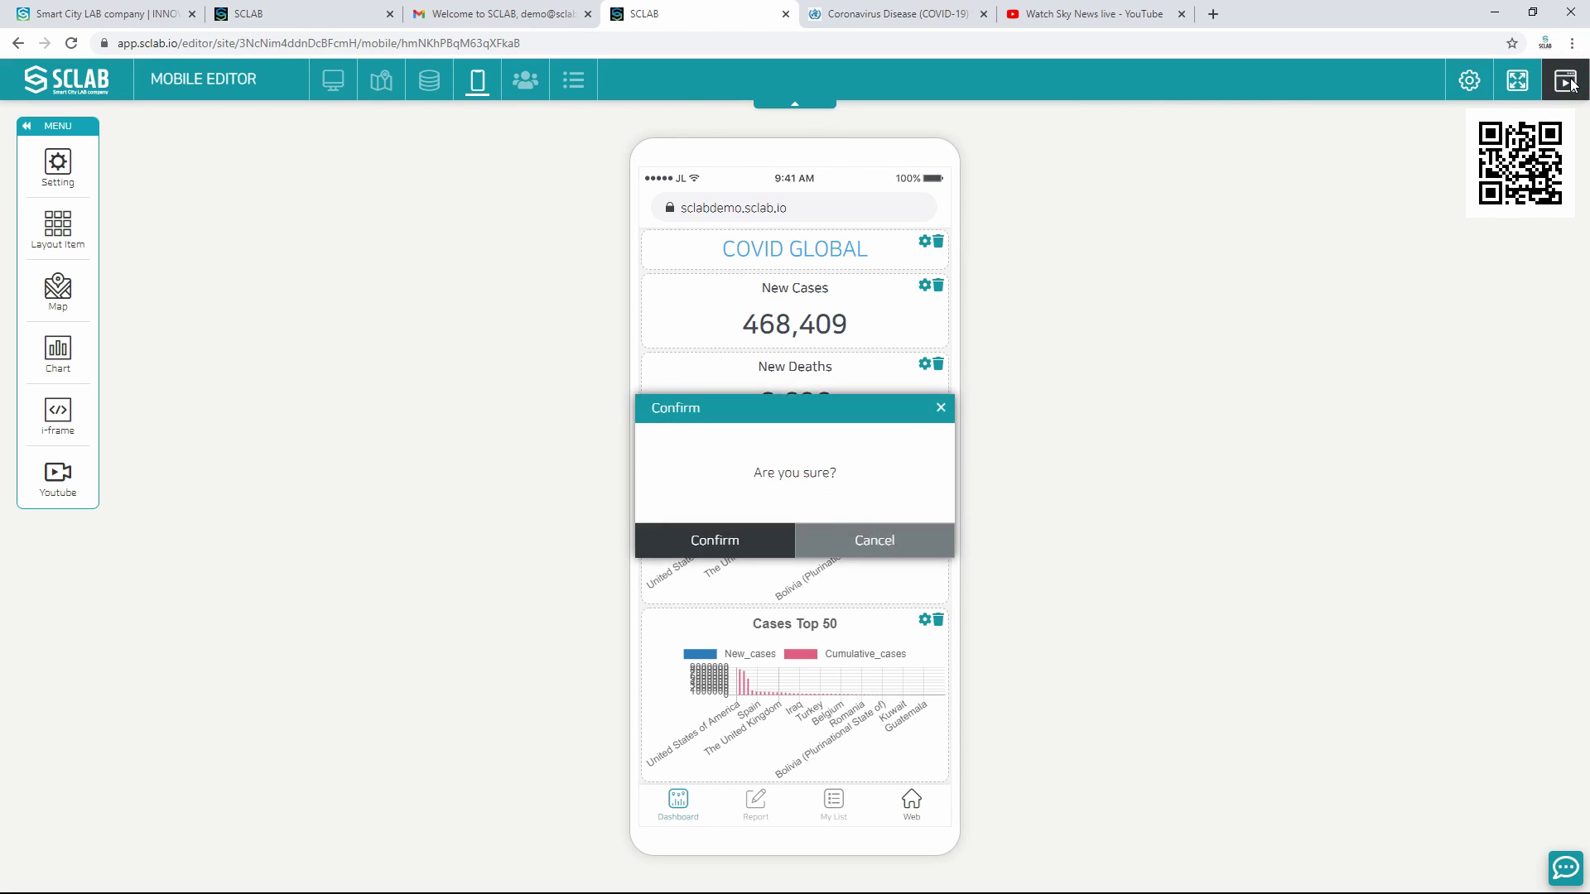
click(783, 537)
click(784, 538)
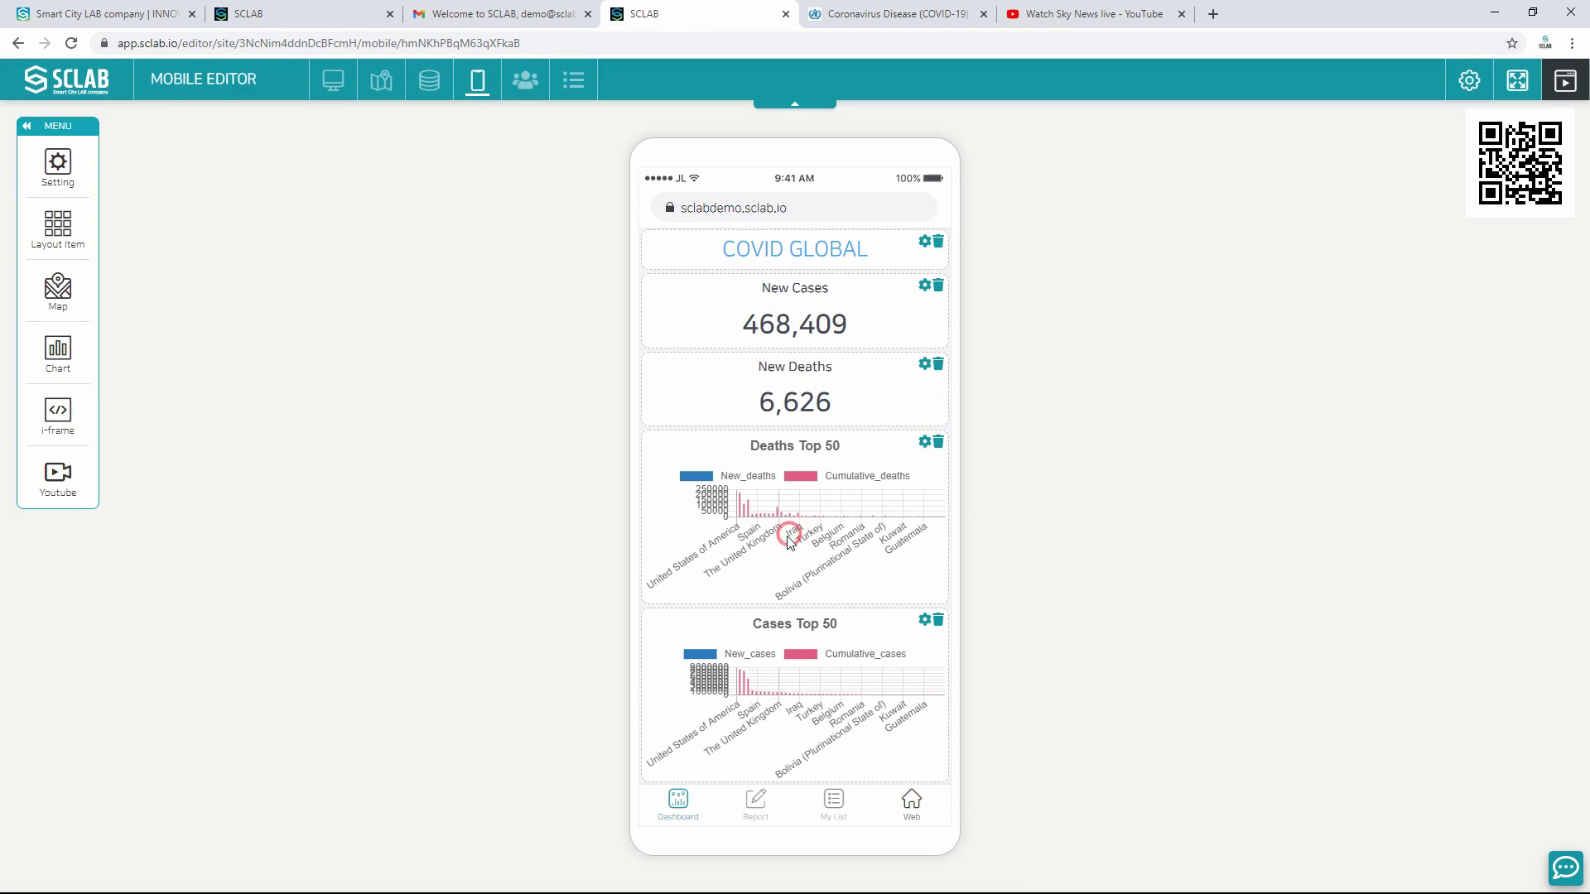
click(1521, 161)
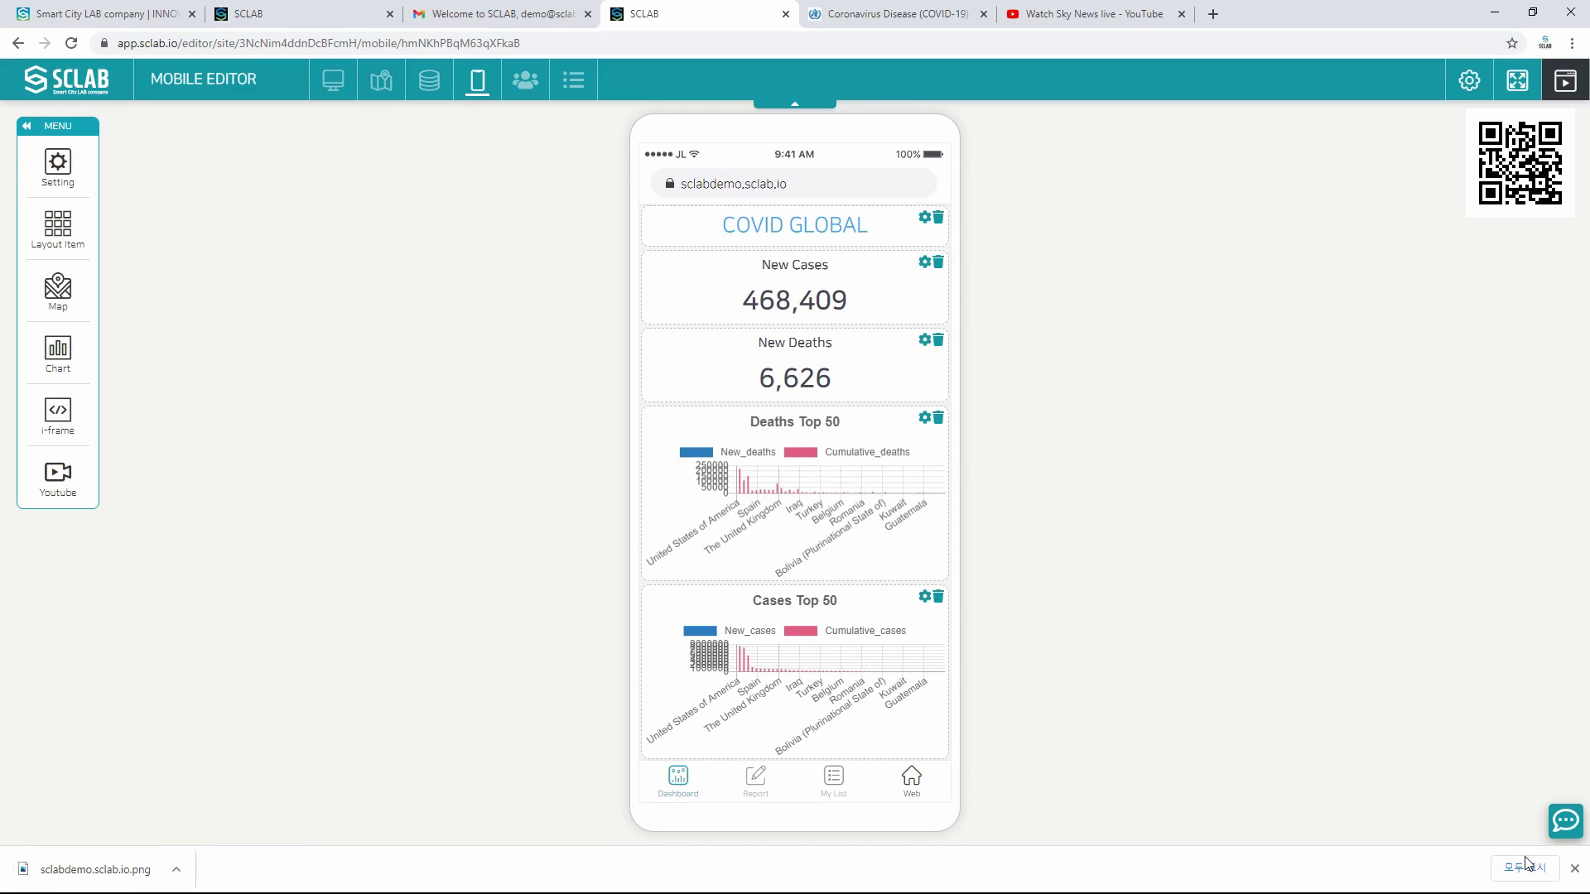
click(1575, 869)
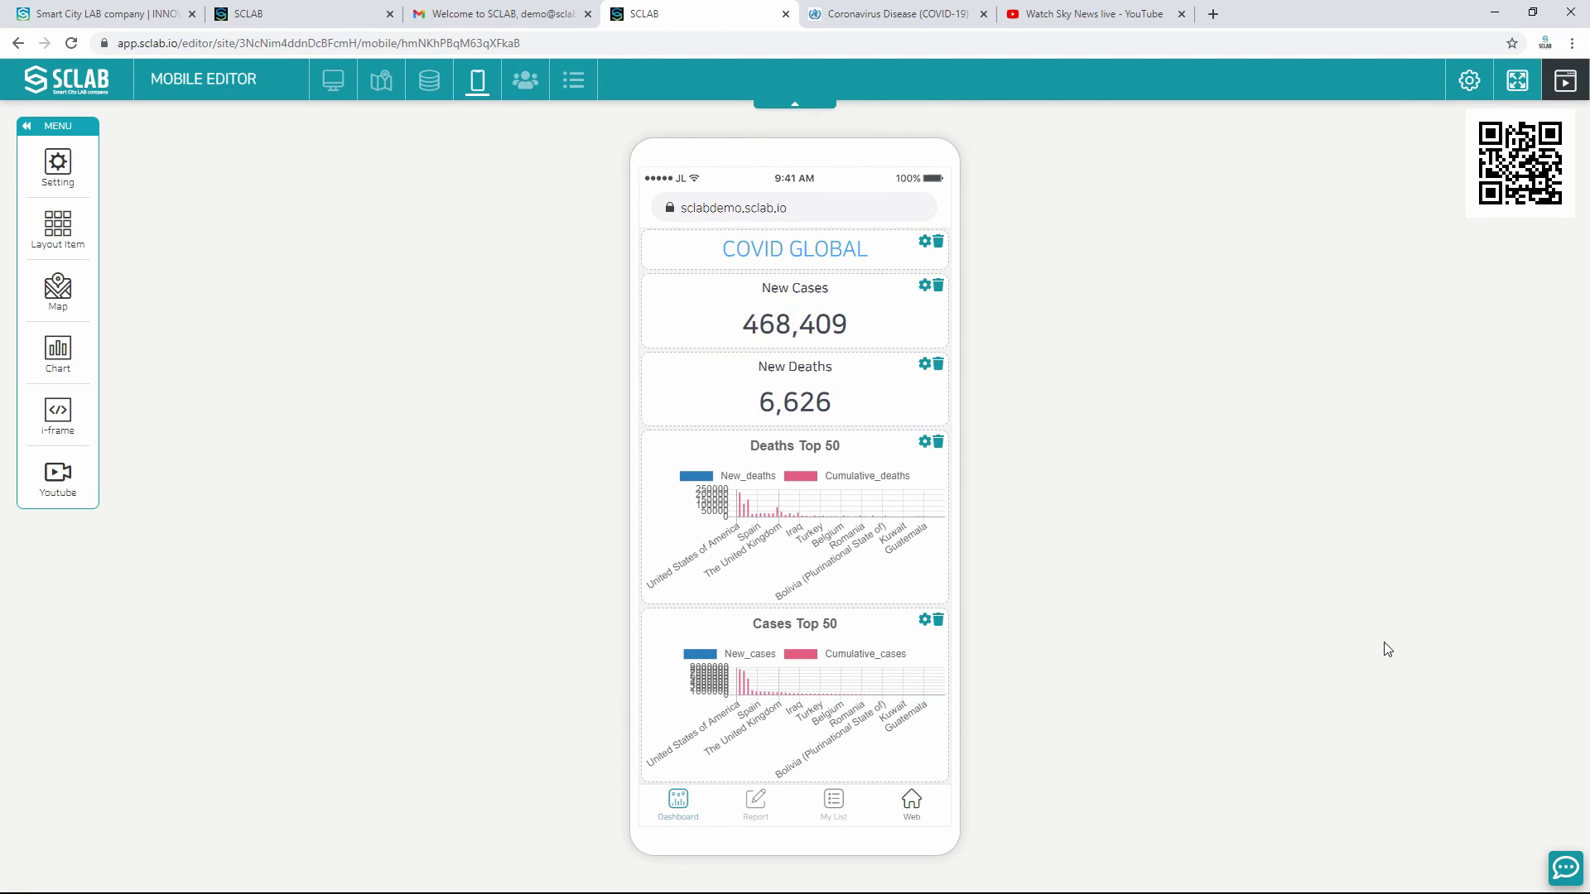
Step: Publish the mobile dashboard again and return to the desktop dashboard editor
click(1562, 87)
click(742, 540)
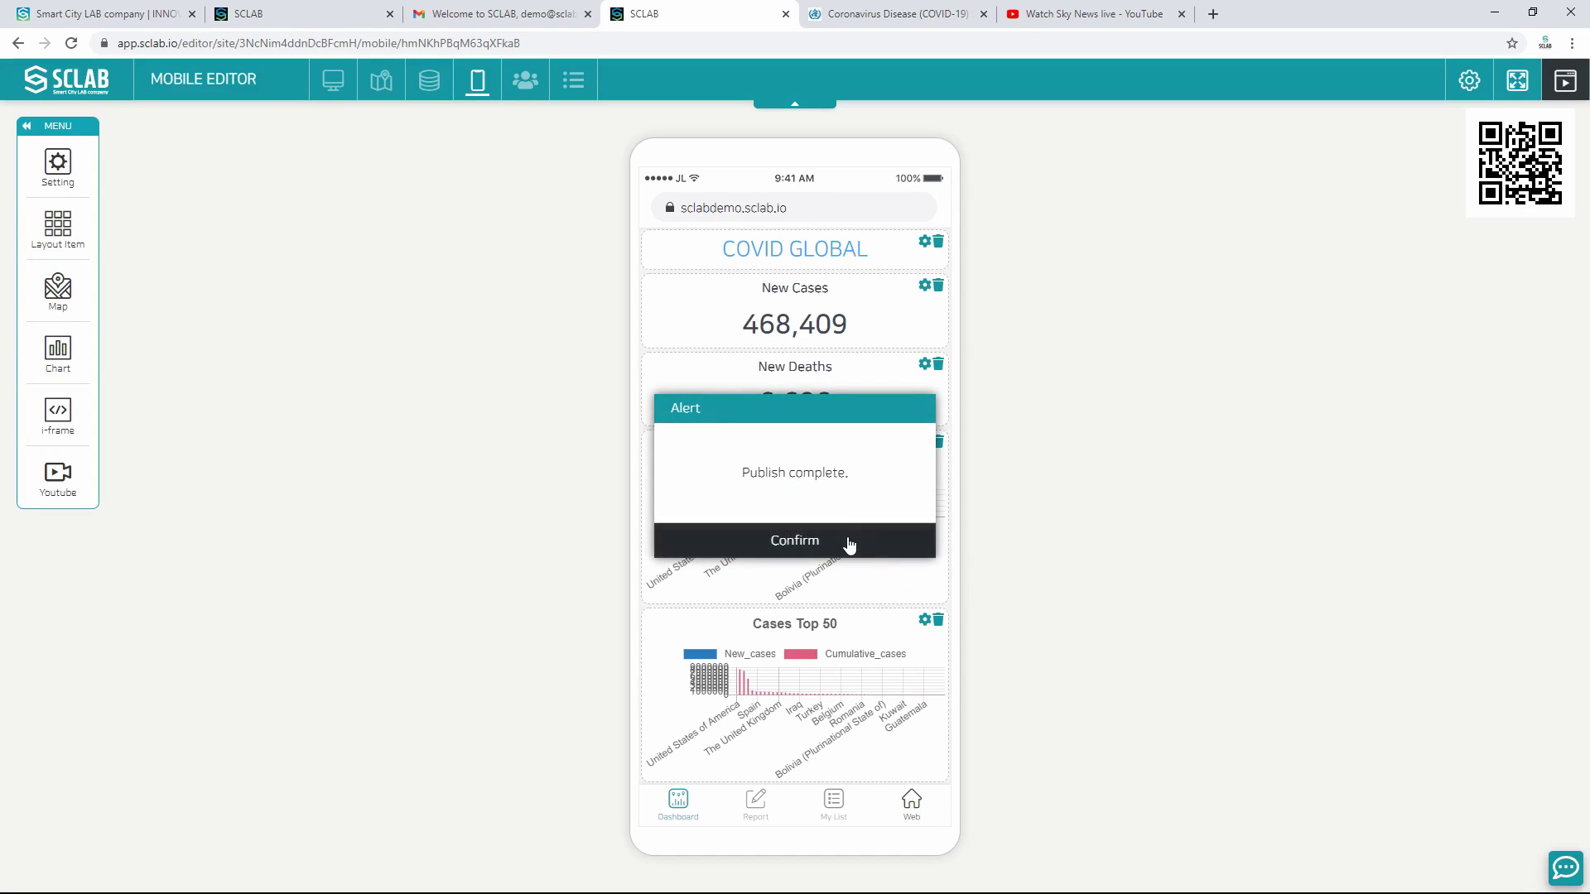
click(849, 543)
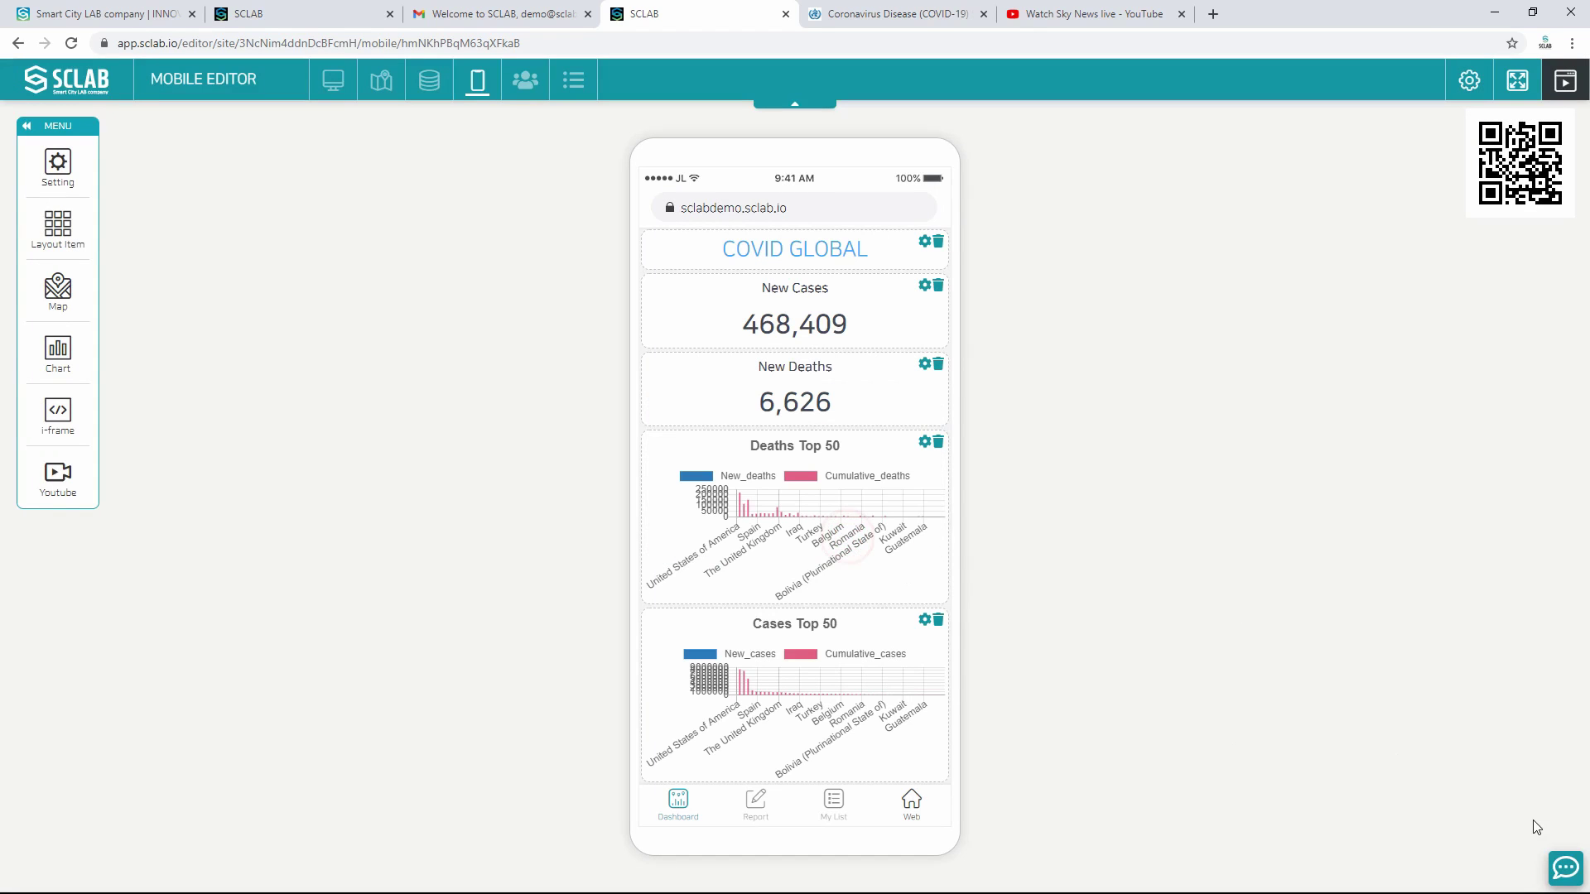
click(331, 80)
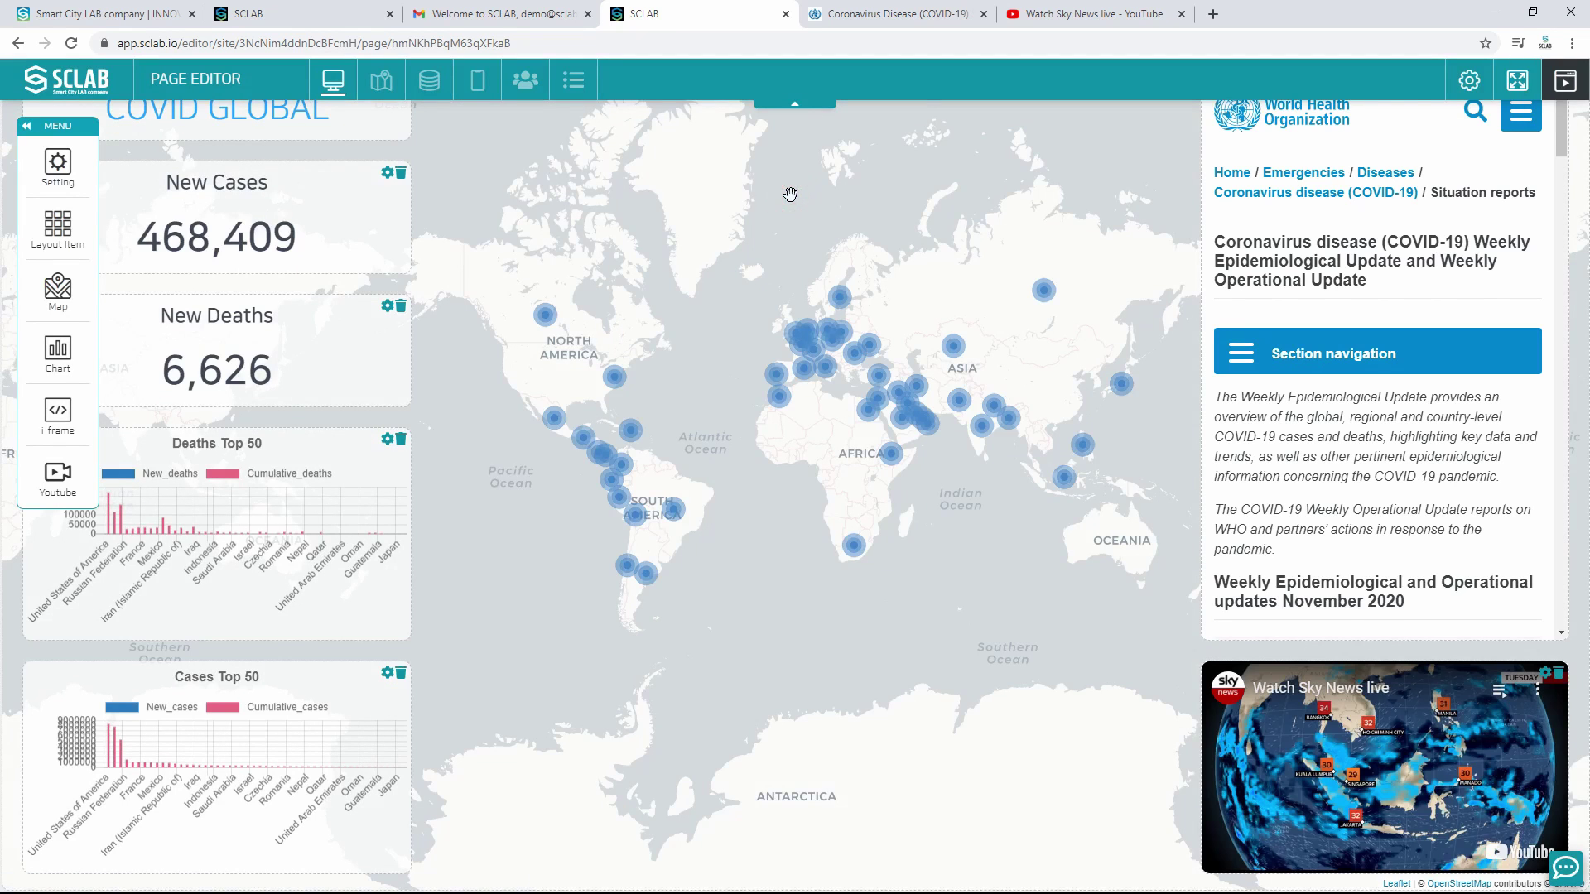
Step: Preview the COVID GLOBAL desktop dashboard full screen with side menu and toolbar hidden
click(1517, 80)
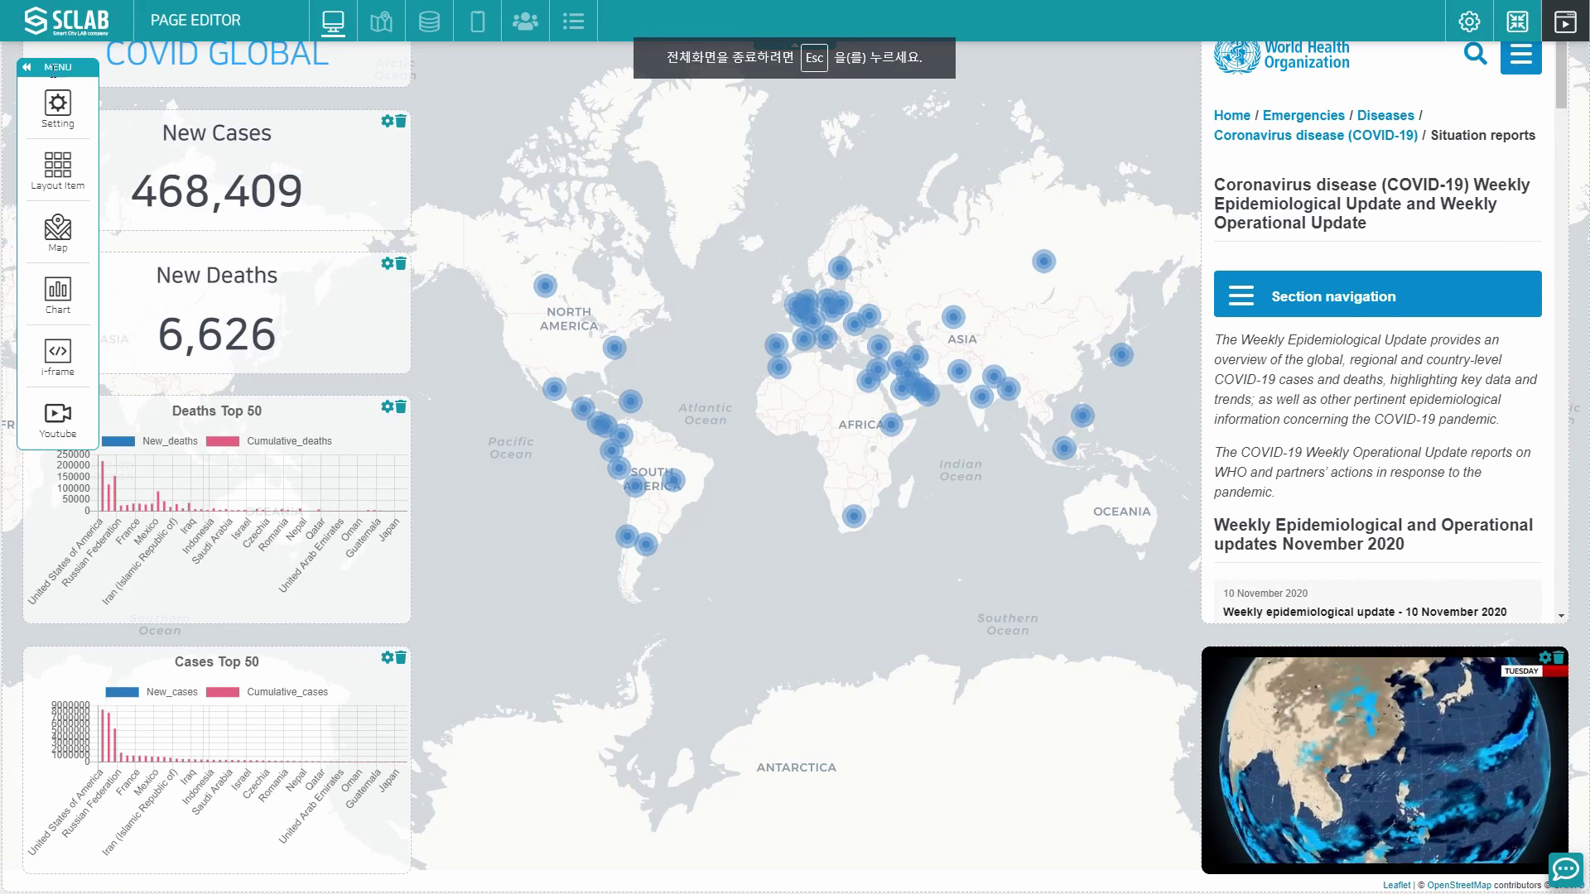
click(28, 69)
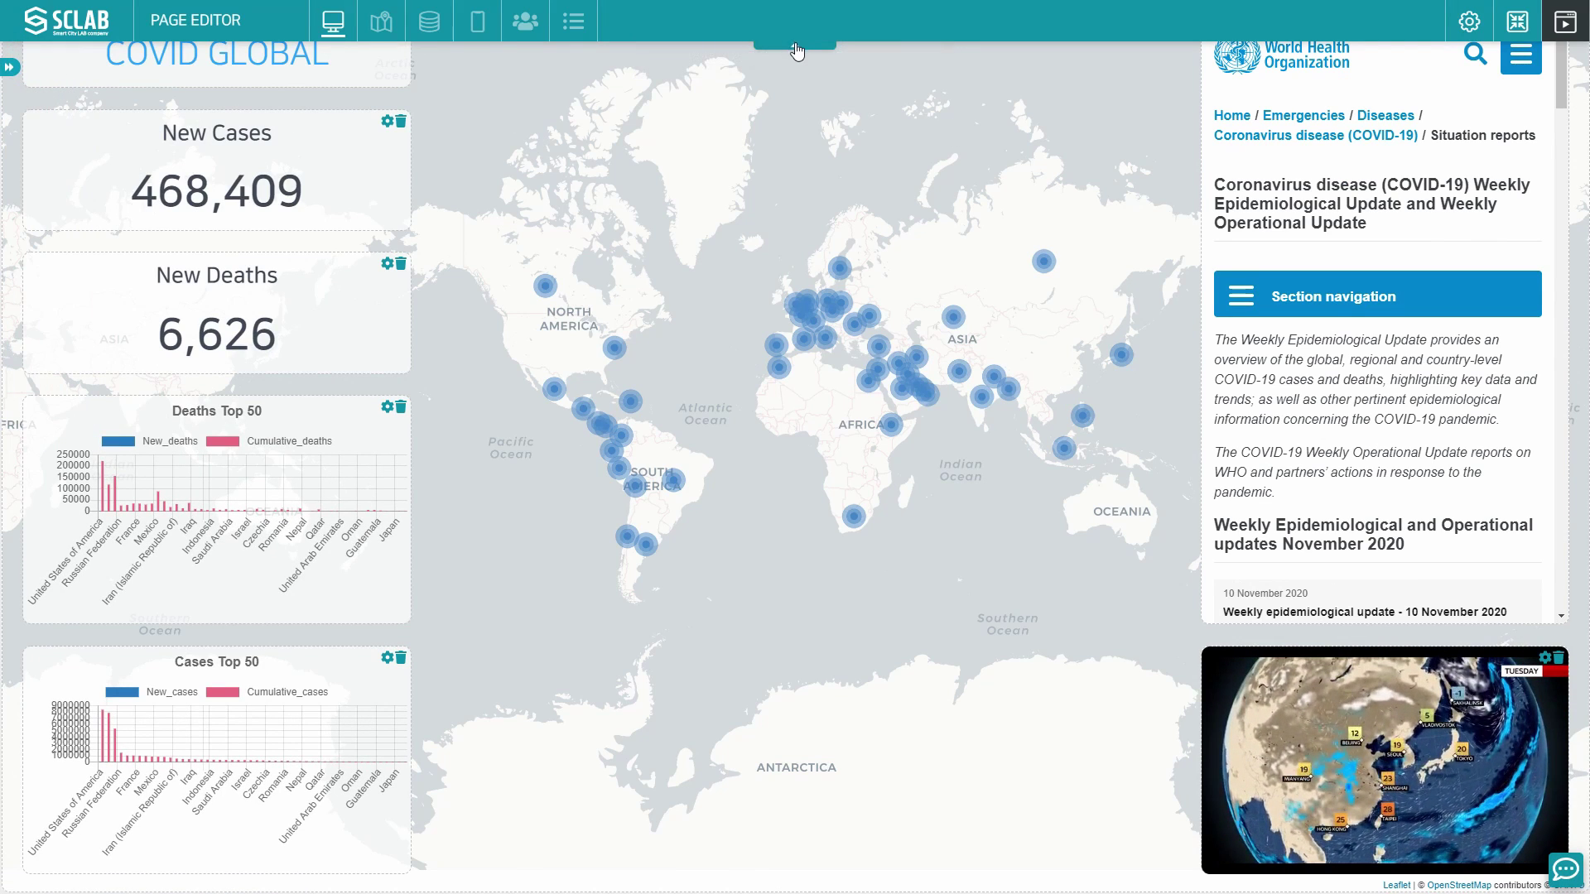
click(794, 44)
click(818, 335)
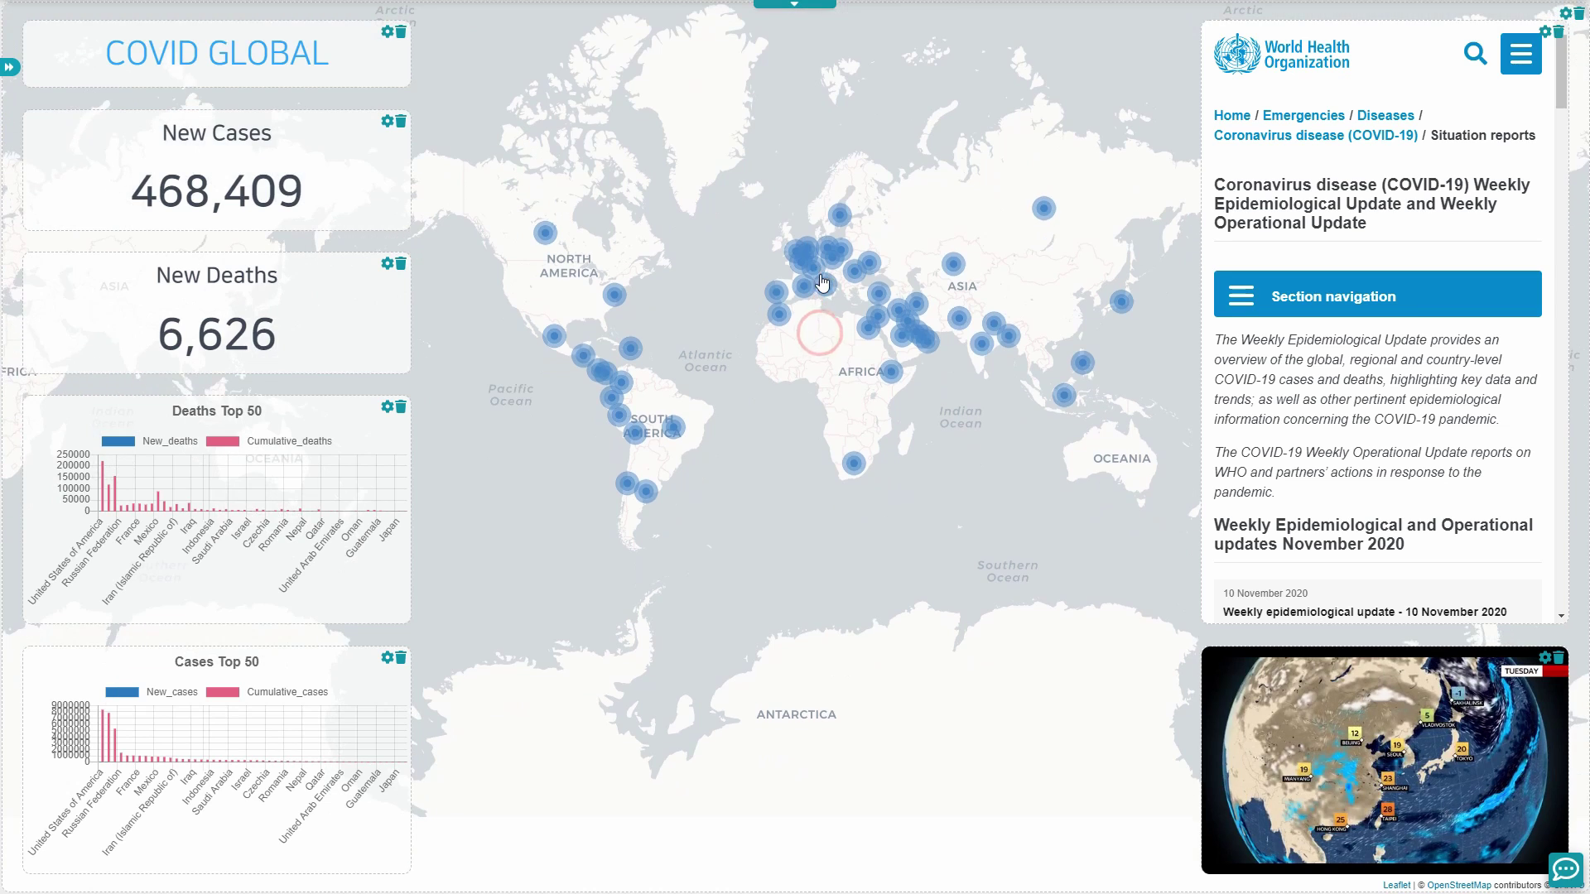
scroll(788, 344, up, 1)
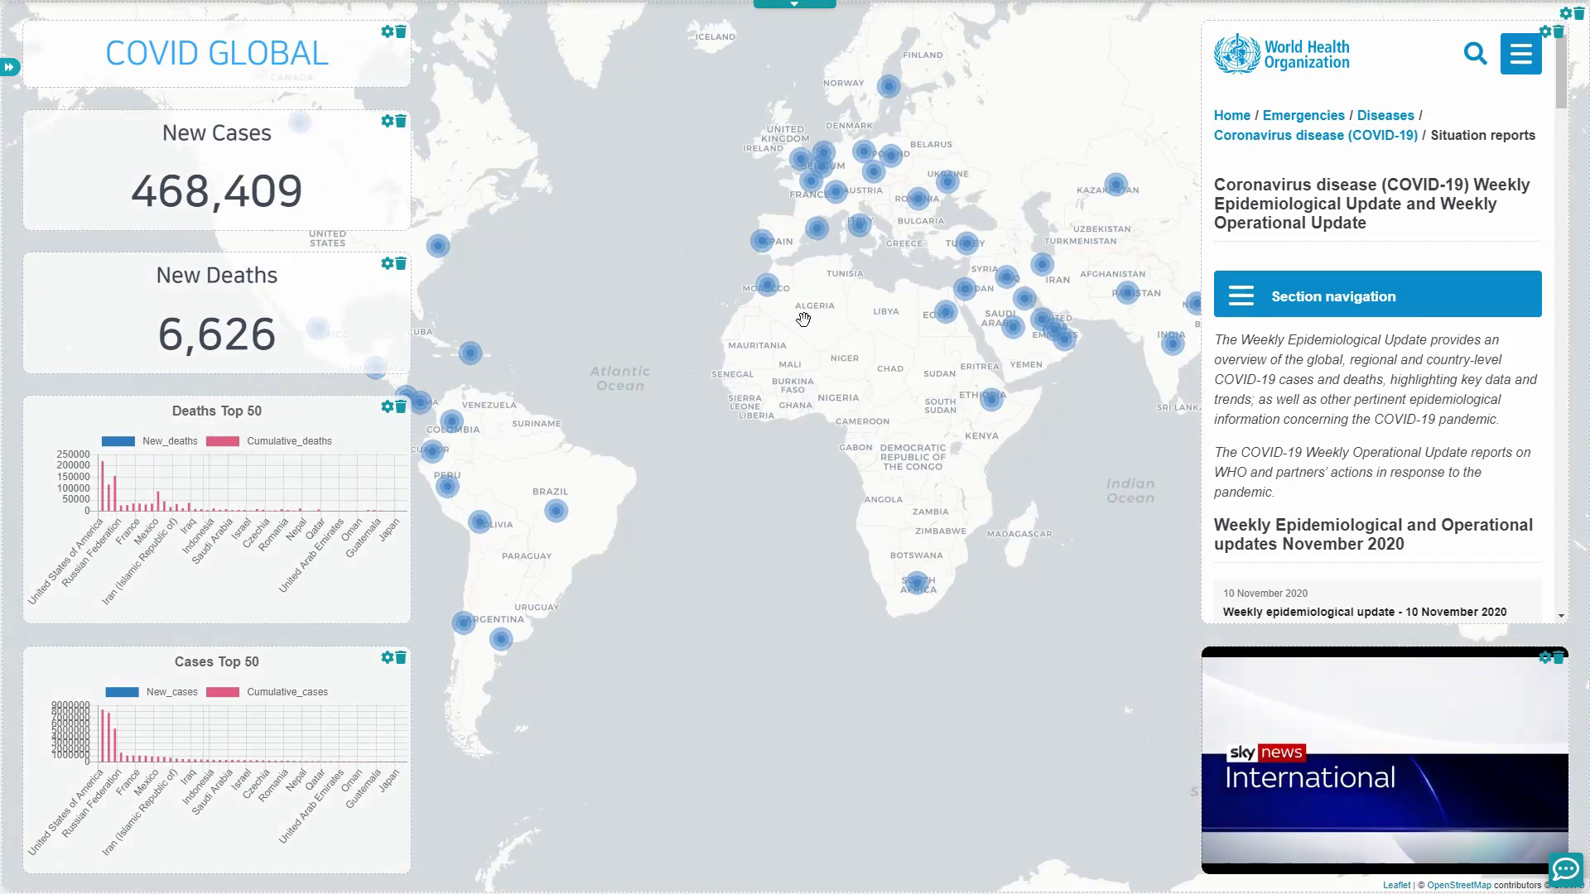
Step: Read the map popups for Morocco, Mexico, the USA, the Dominican Republic and Canada
click(768, 351)
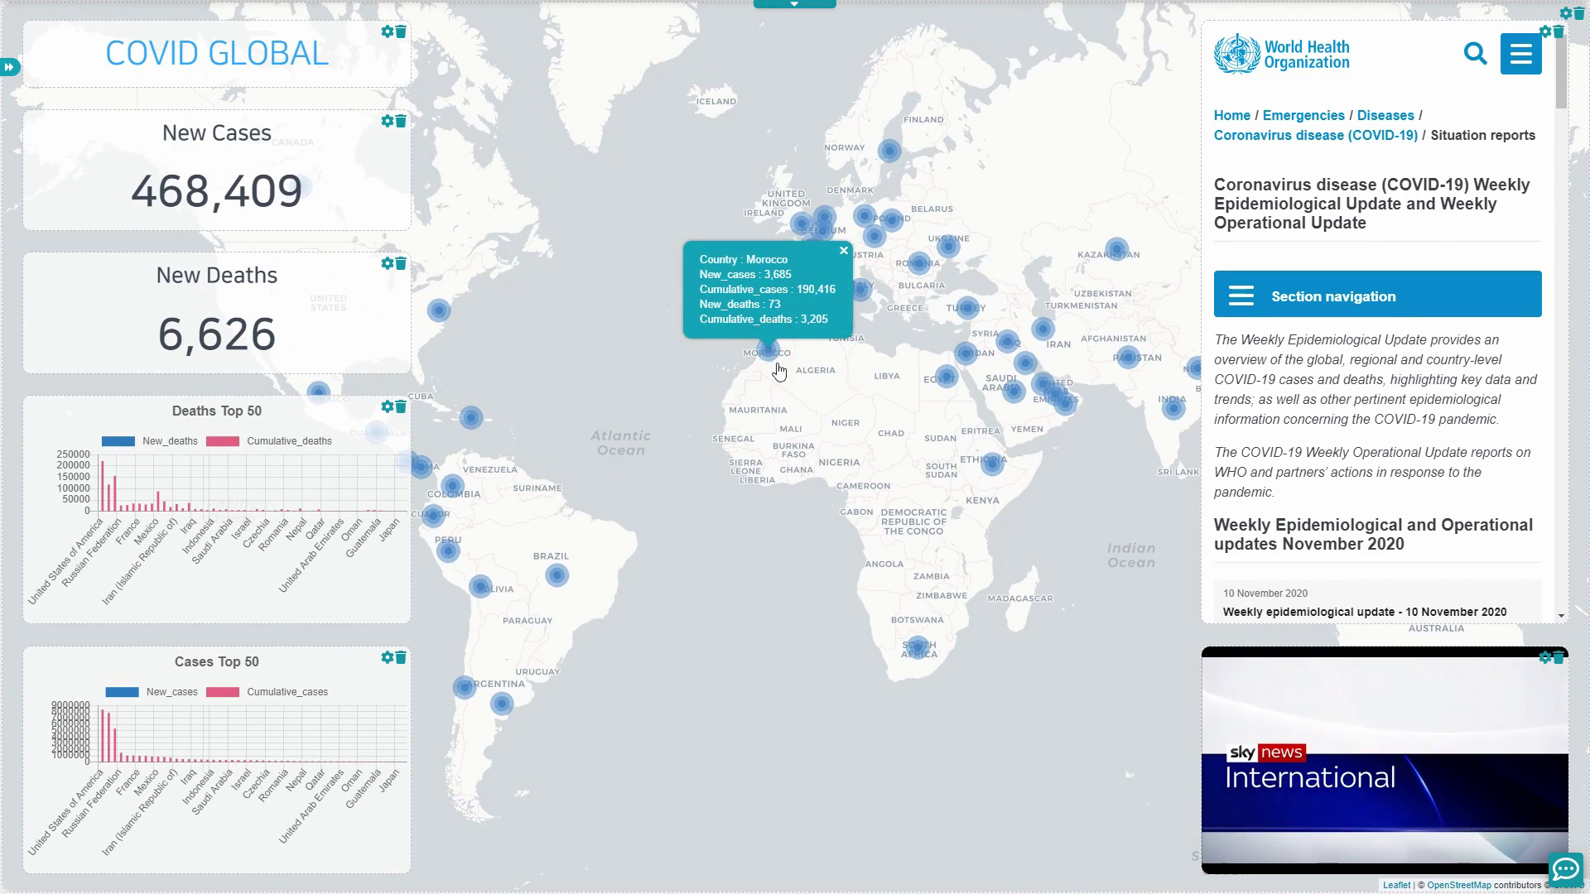
drag(681, 414, 812, 417)
click(620, 313)
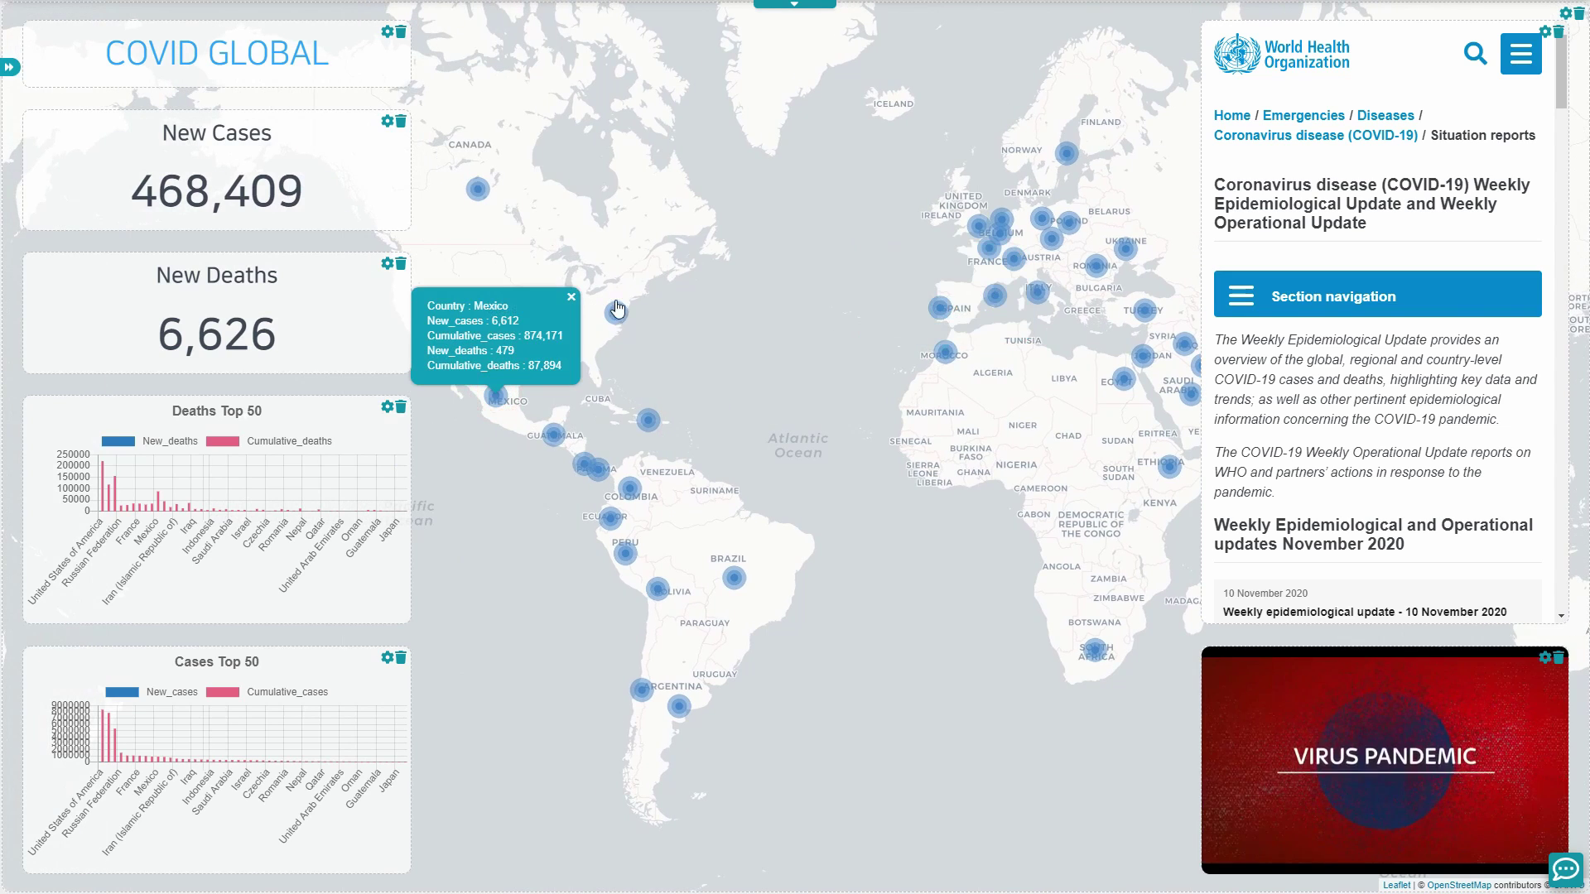
click(619, 312)
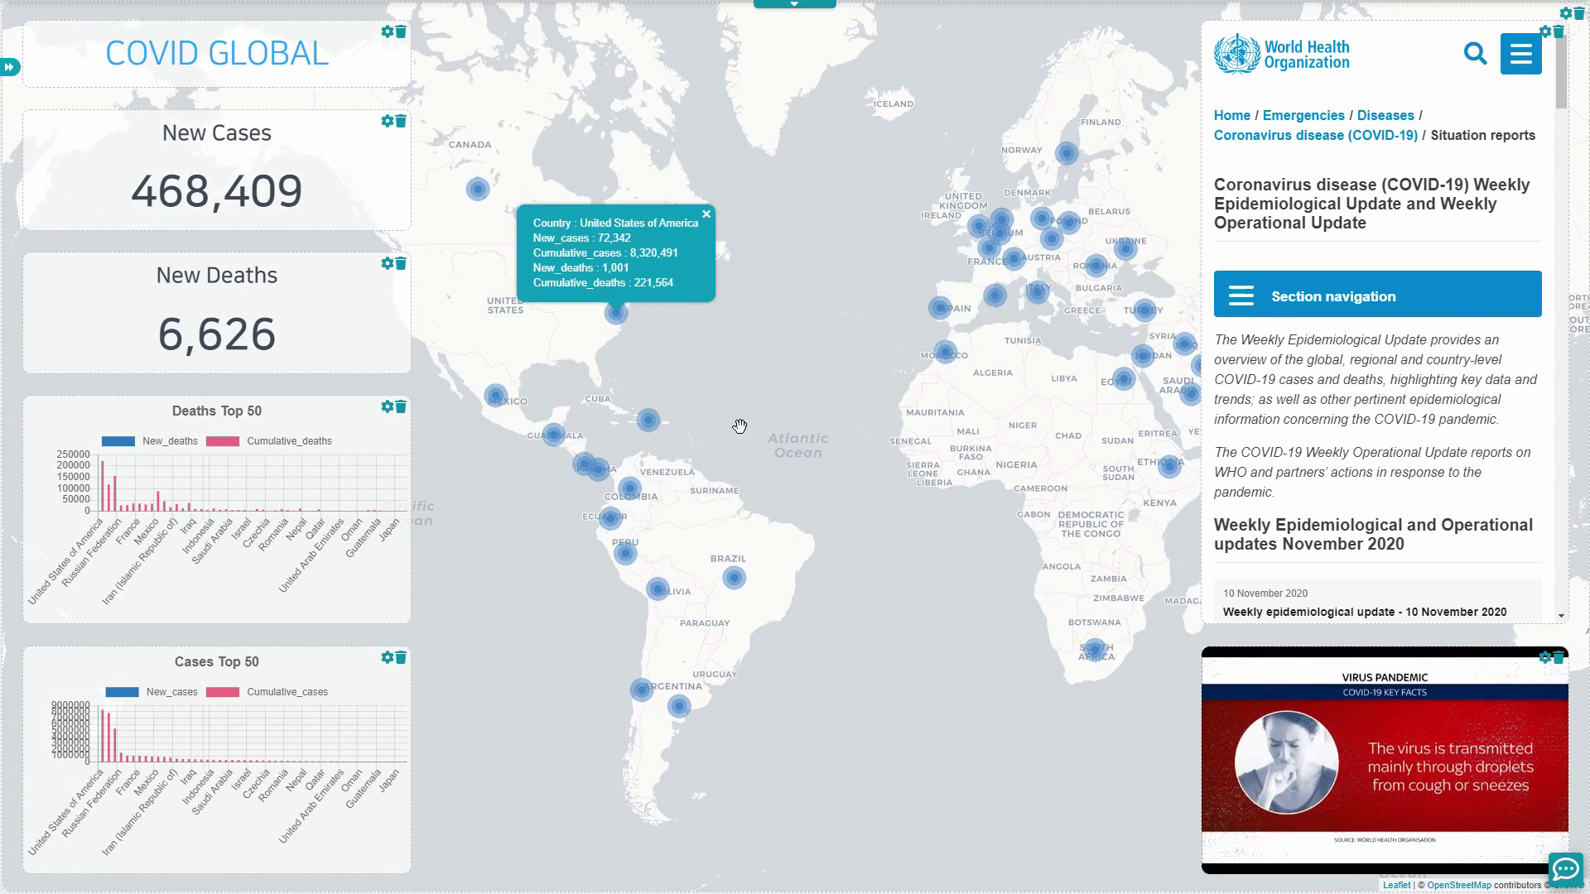
click(649, 421)
drag(818, 443, 769, 461)
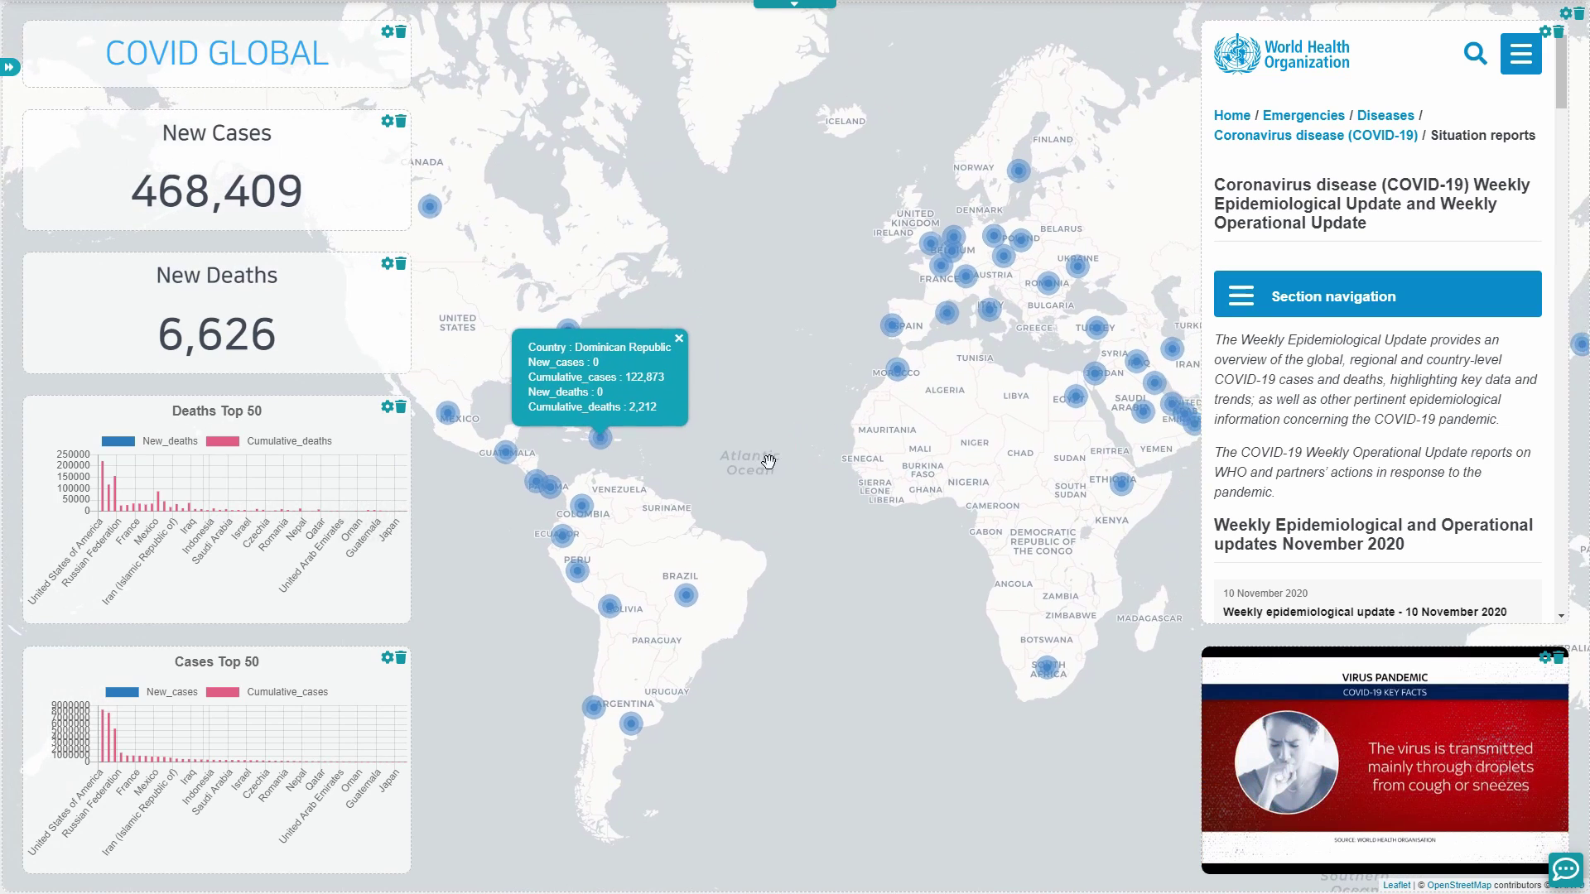
click(428, 207)
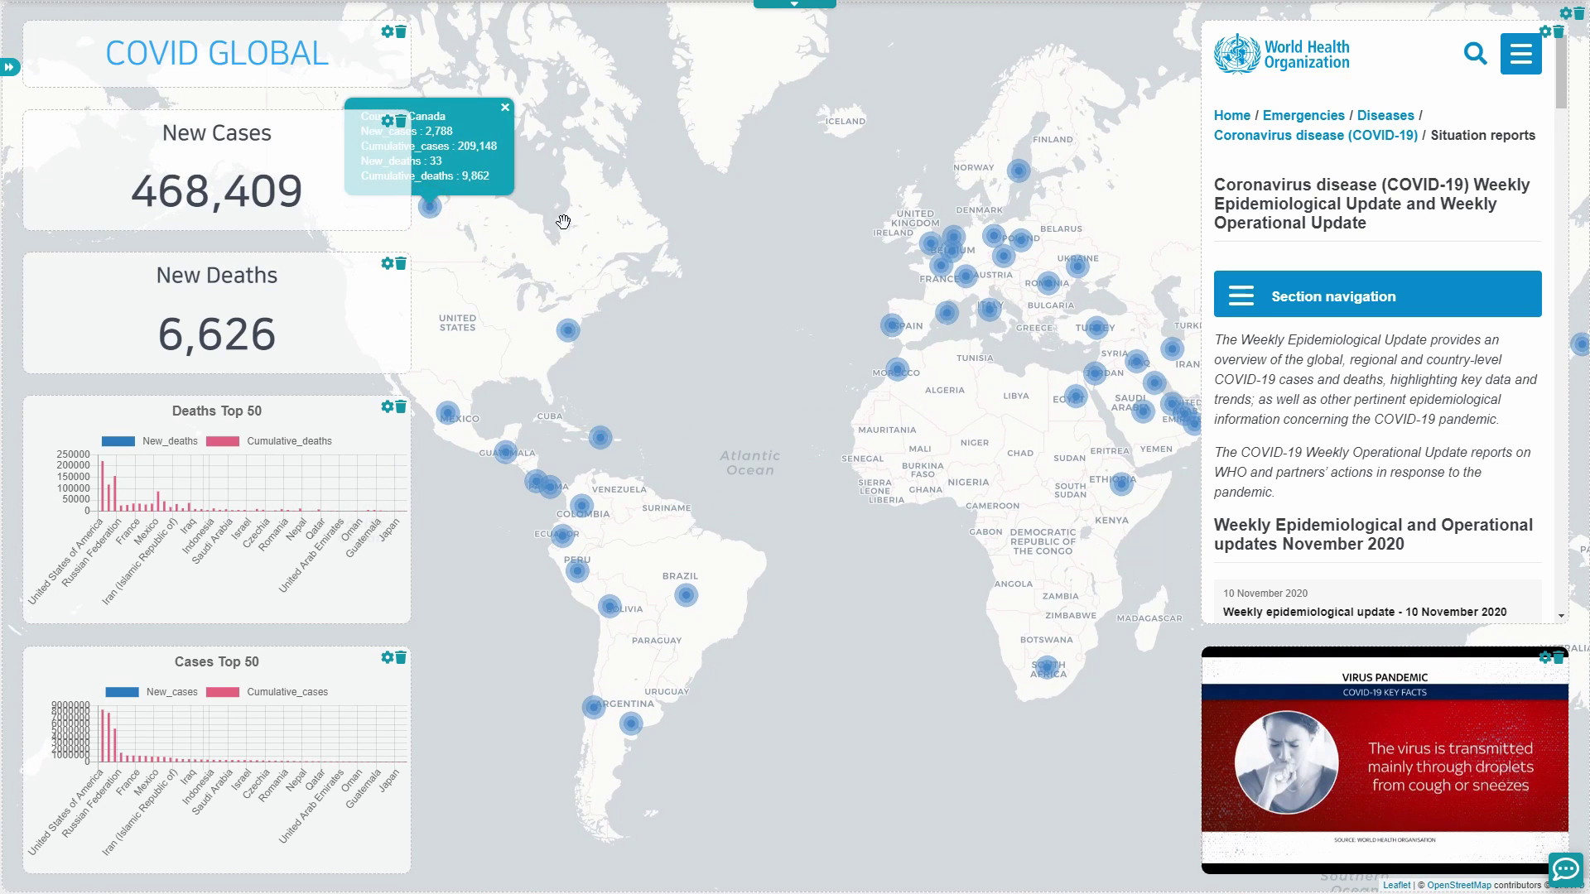
Step: Restore the editor controls and leave the full-screen dashboard preview
click(809, 7)
click(921, 217)
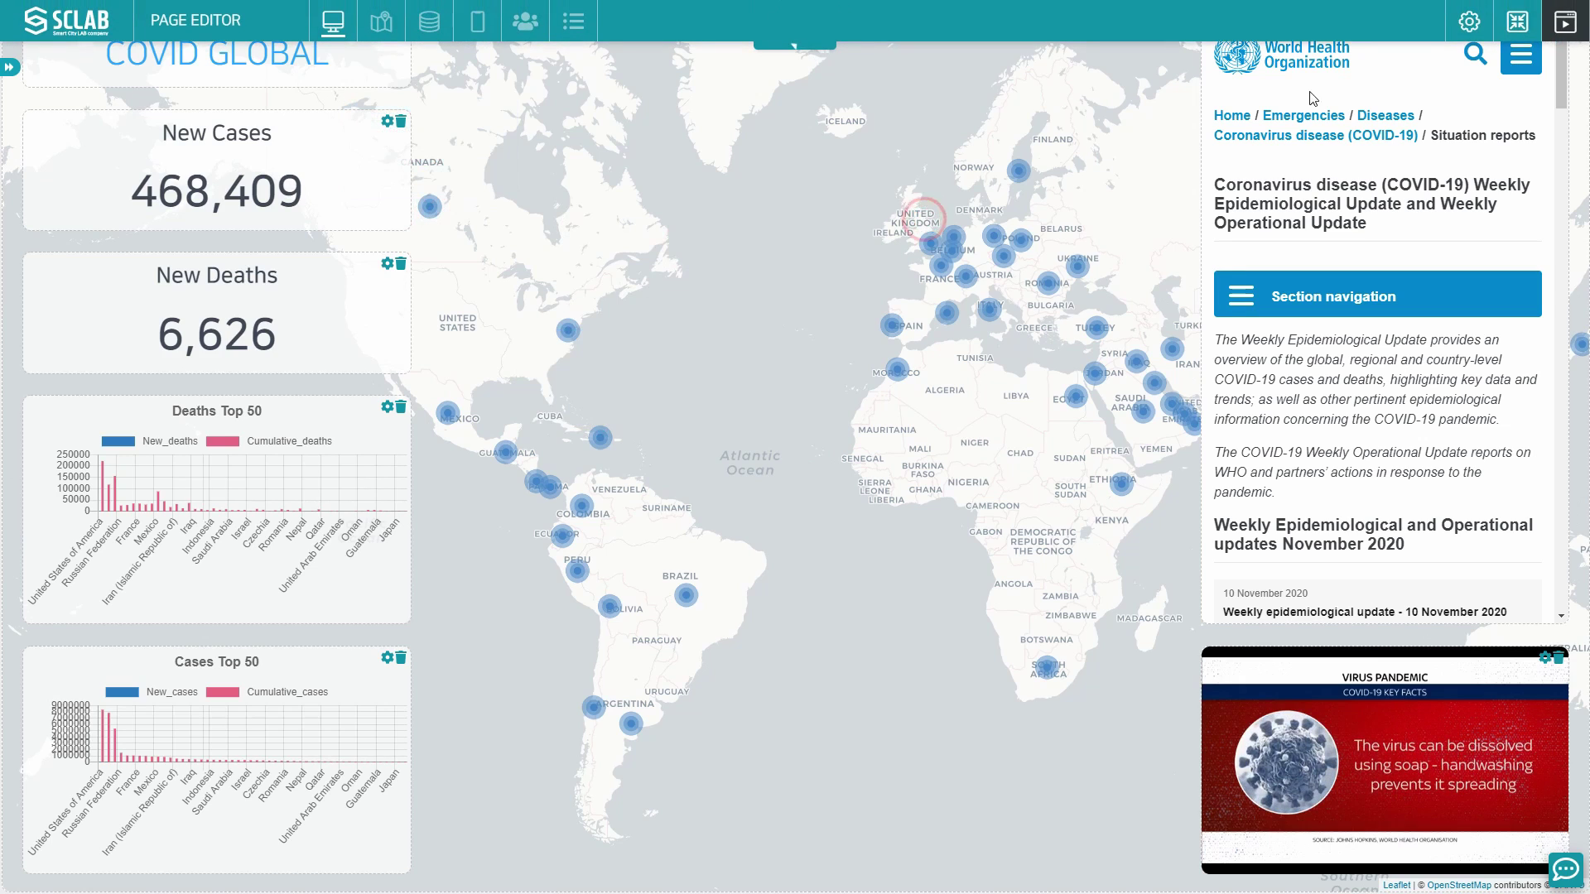
click(1515, 24)
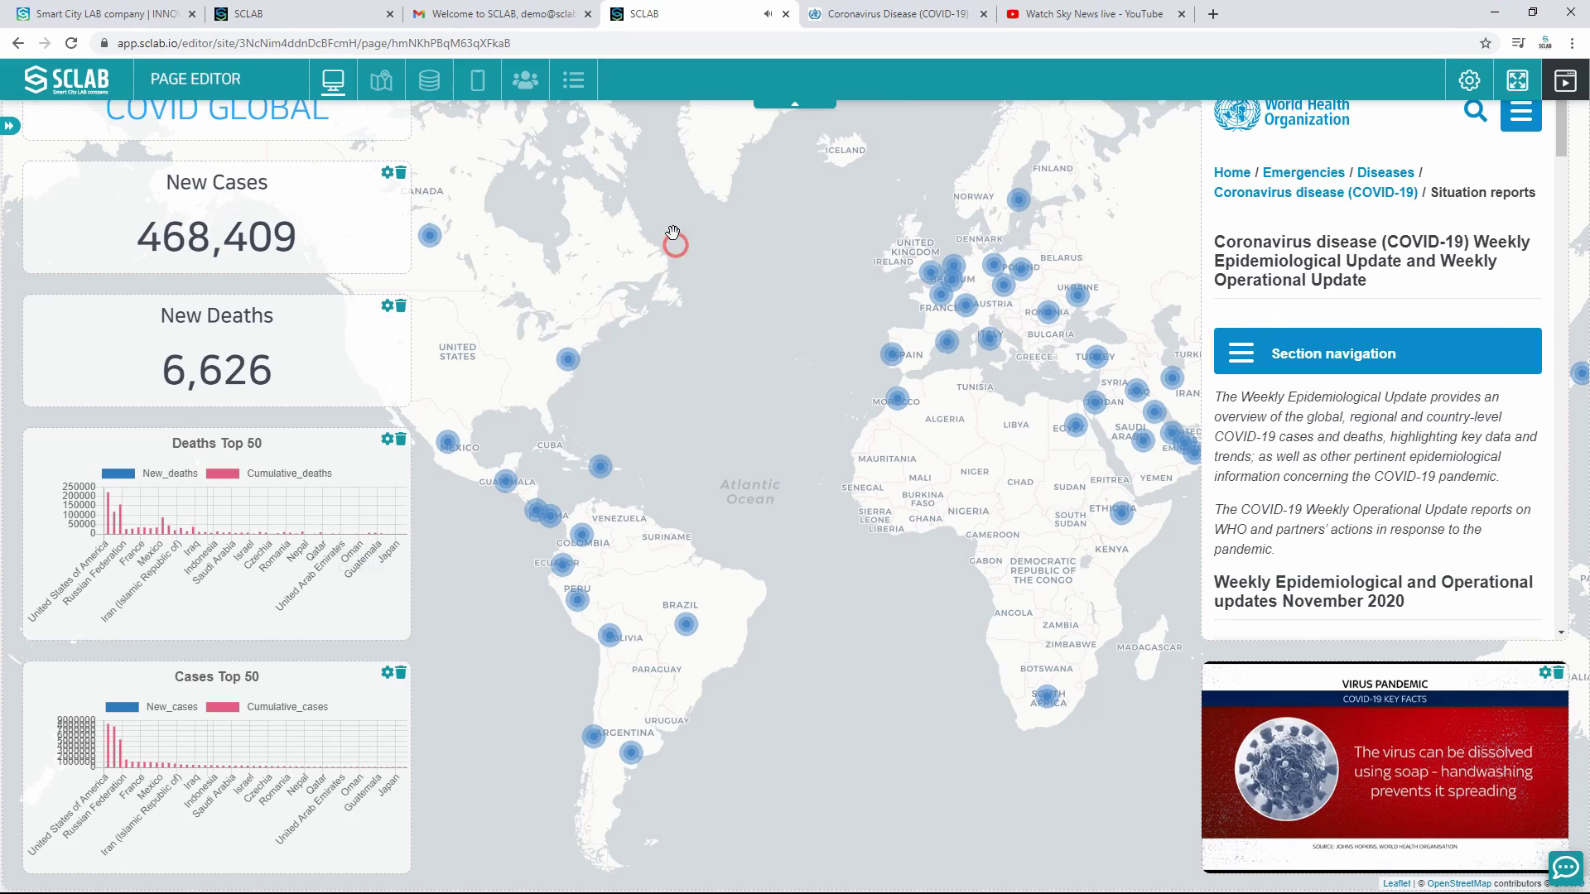
Step: Open the public site sclabdemo.sclab.io in a new tab and view it full screen
click(476, 80)
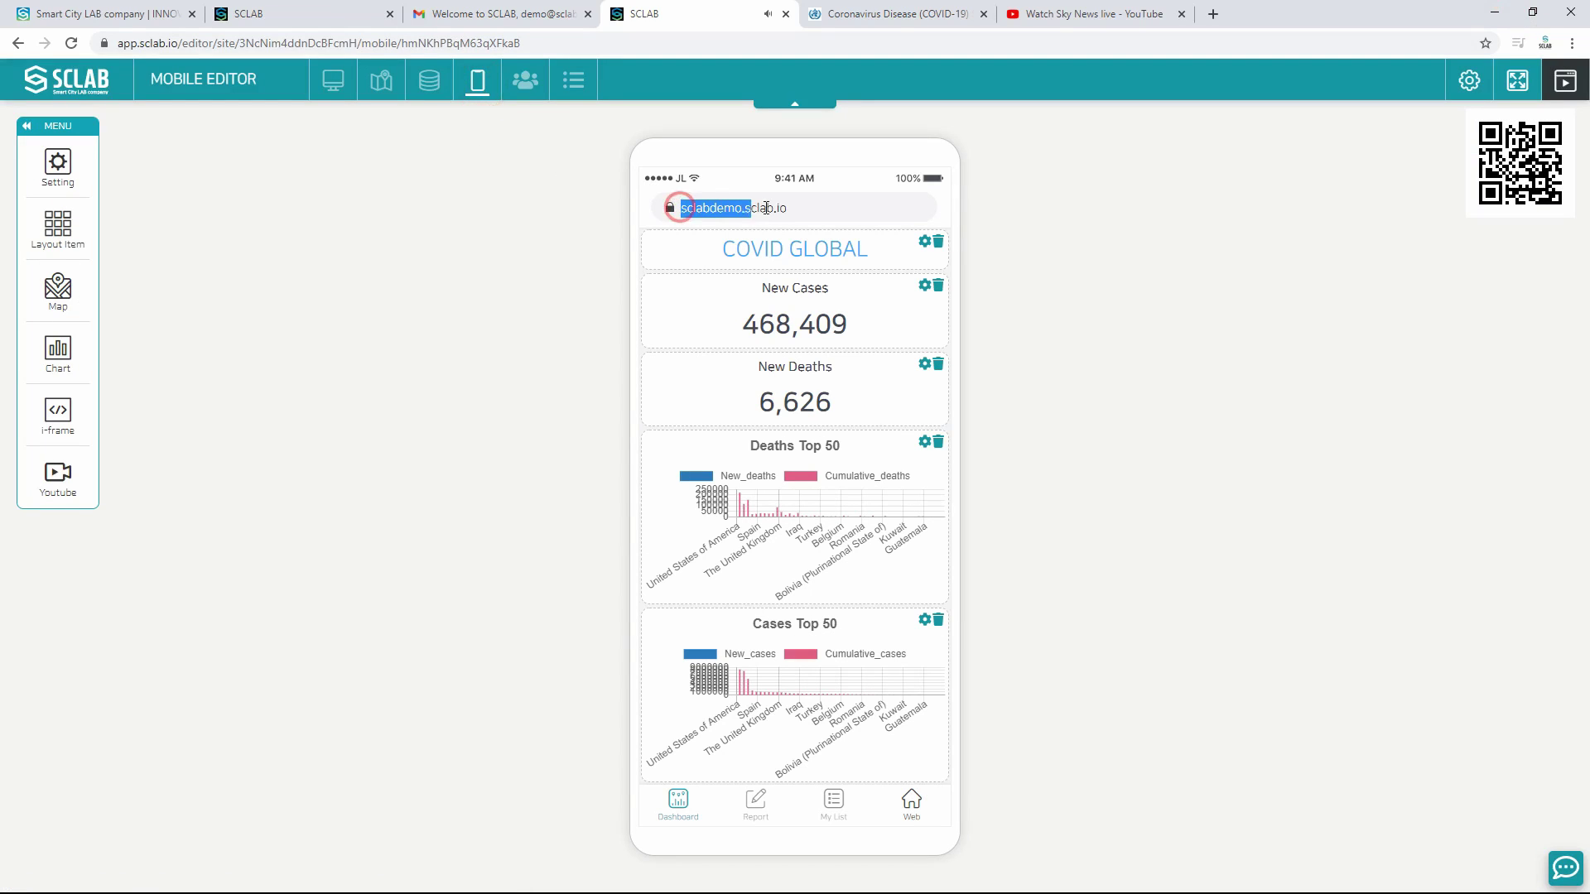
click(1212, 14)
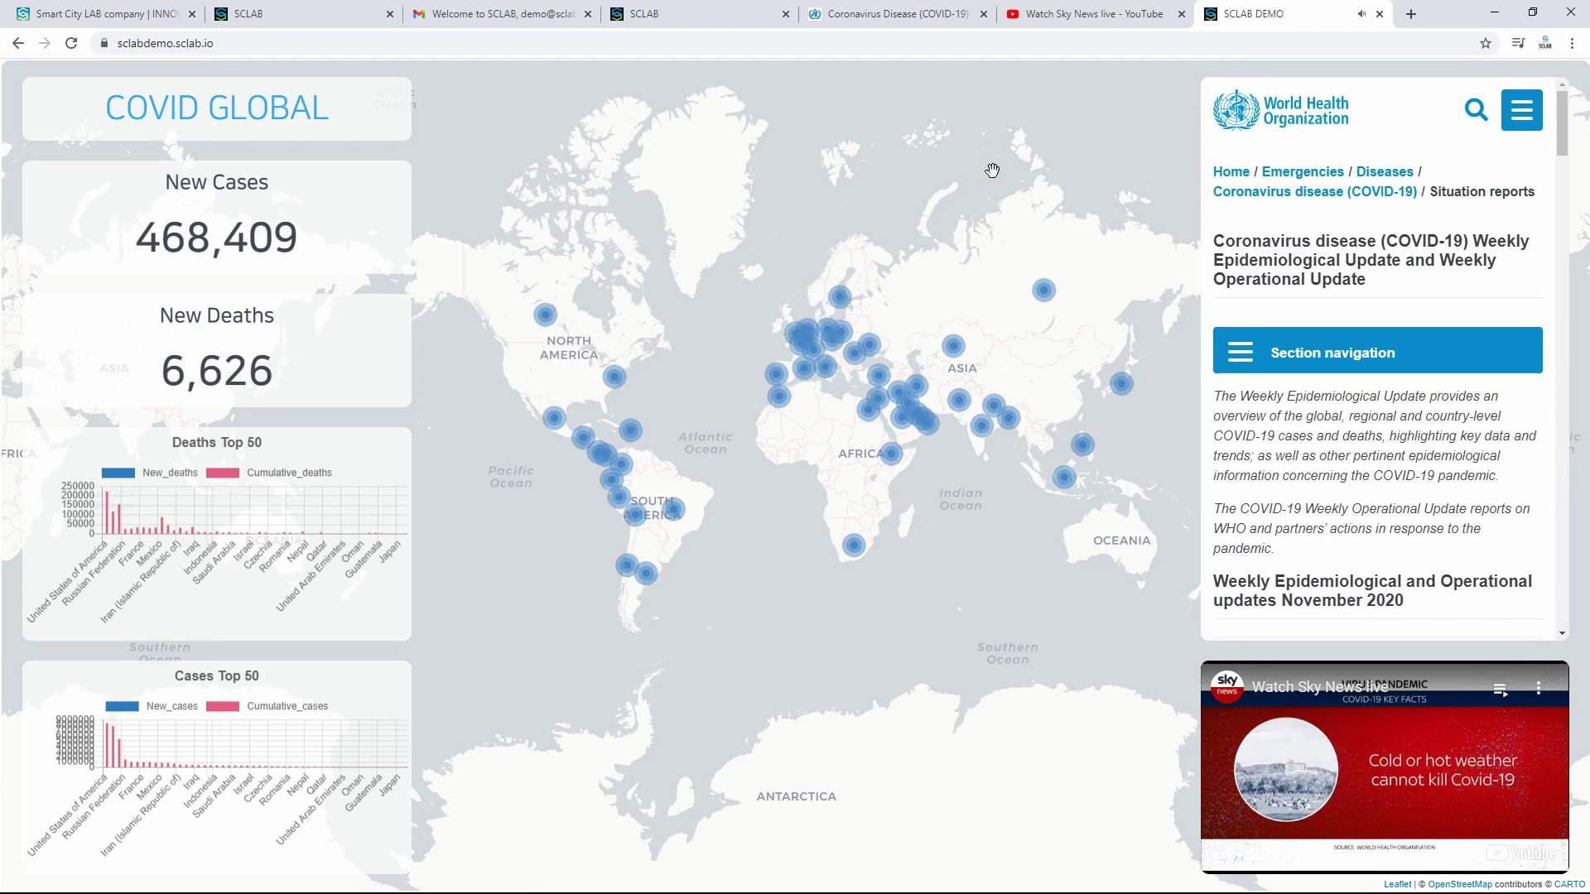
key(F11)
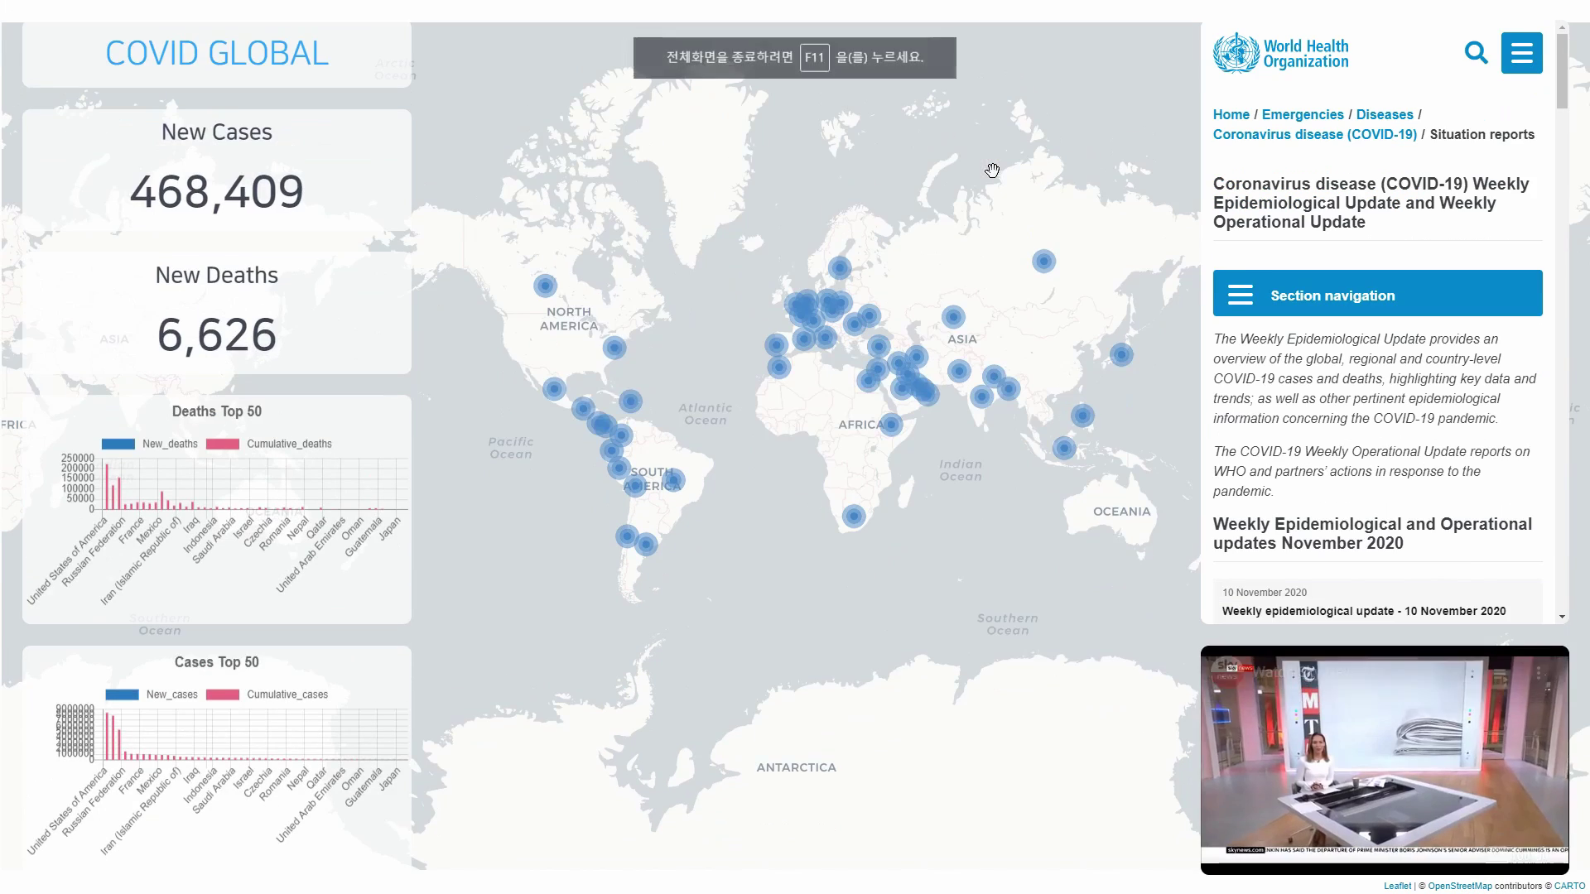
Step: Check the map popups for Morocco, the USA and Canada on the public site
scroll(809, 259, down, 1)
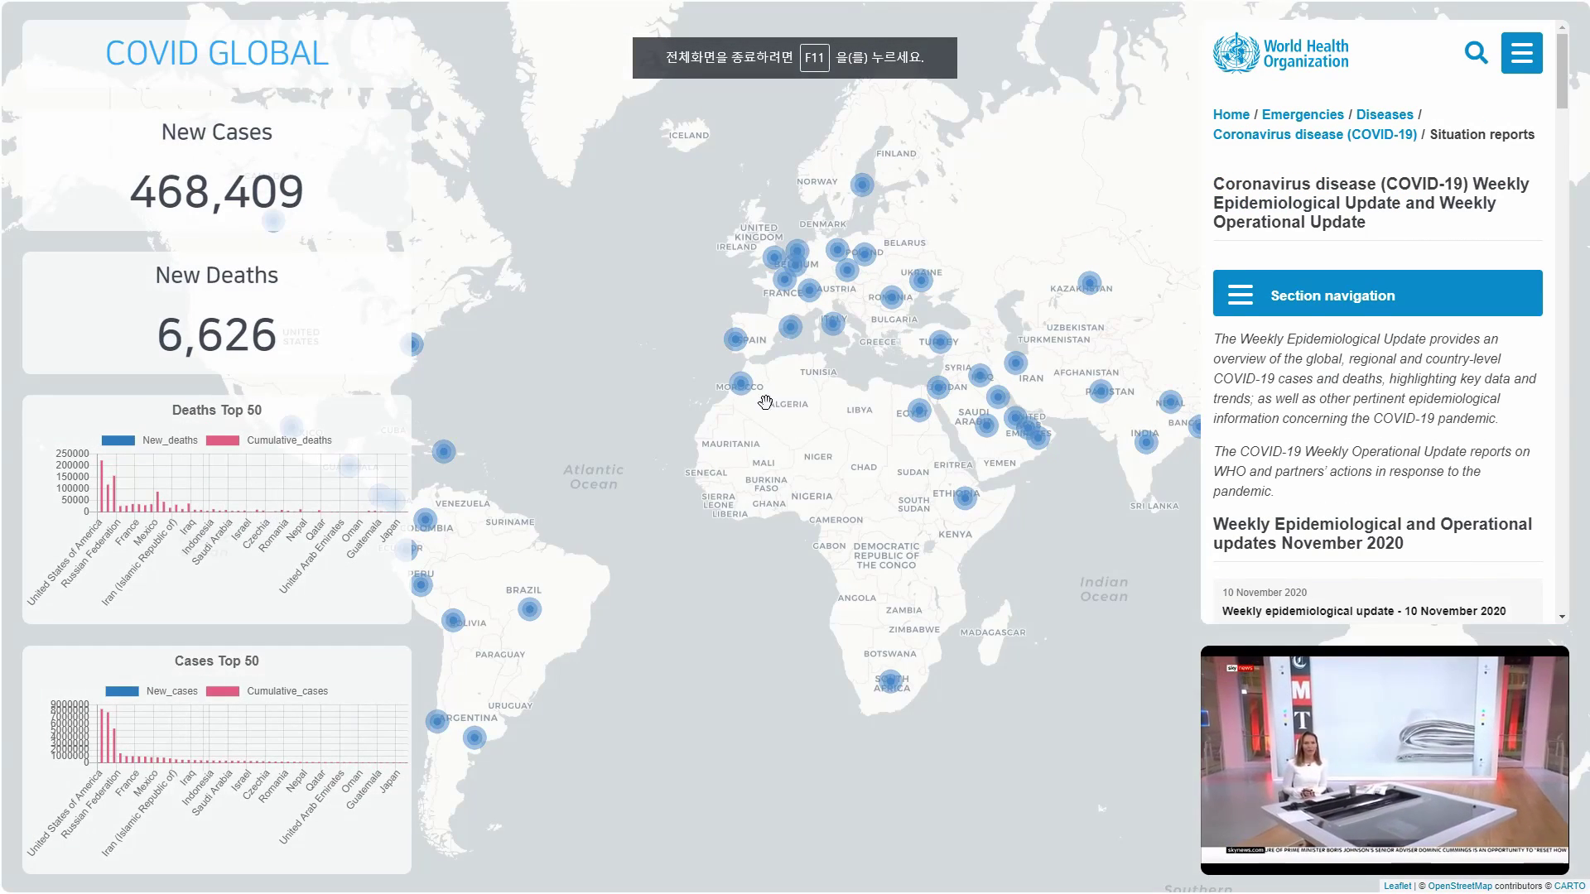
drag(765, 402, 818, 392)
click(793, 372)
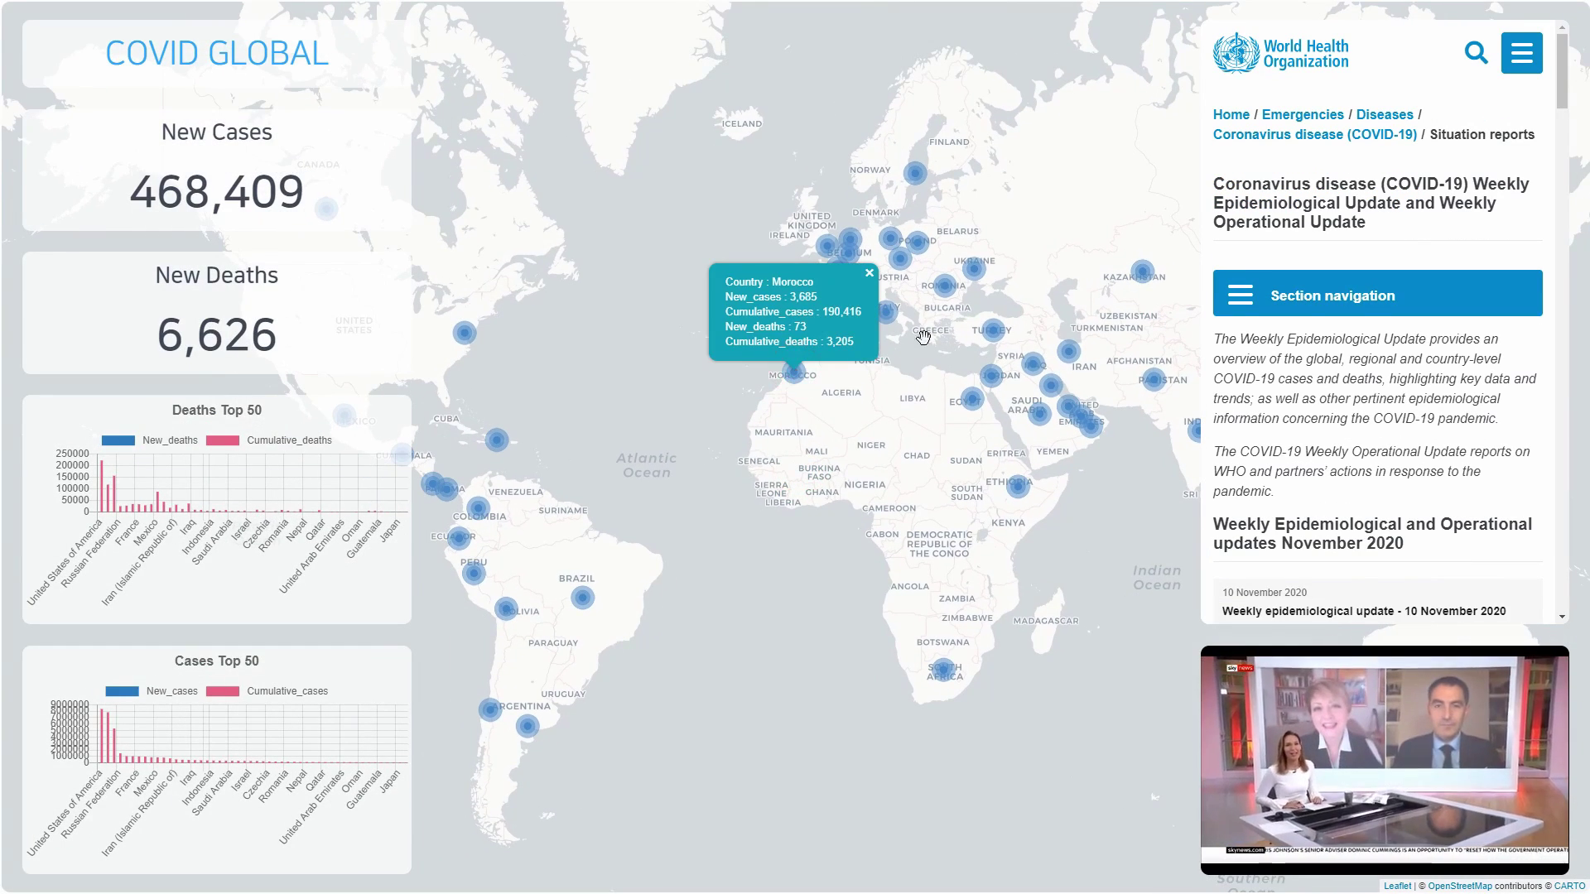
click(464, 332)
drag(341, 388, 544, 384)
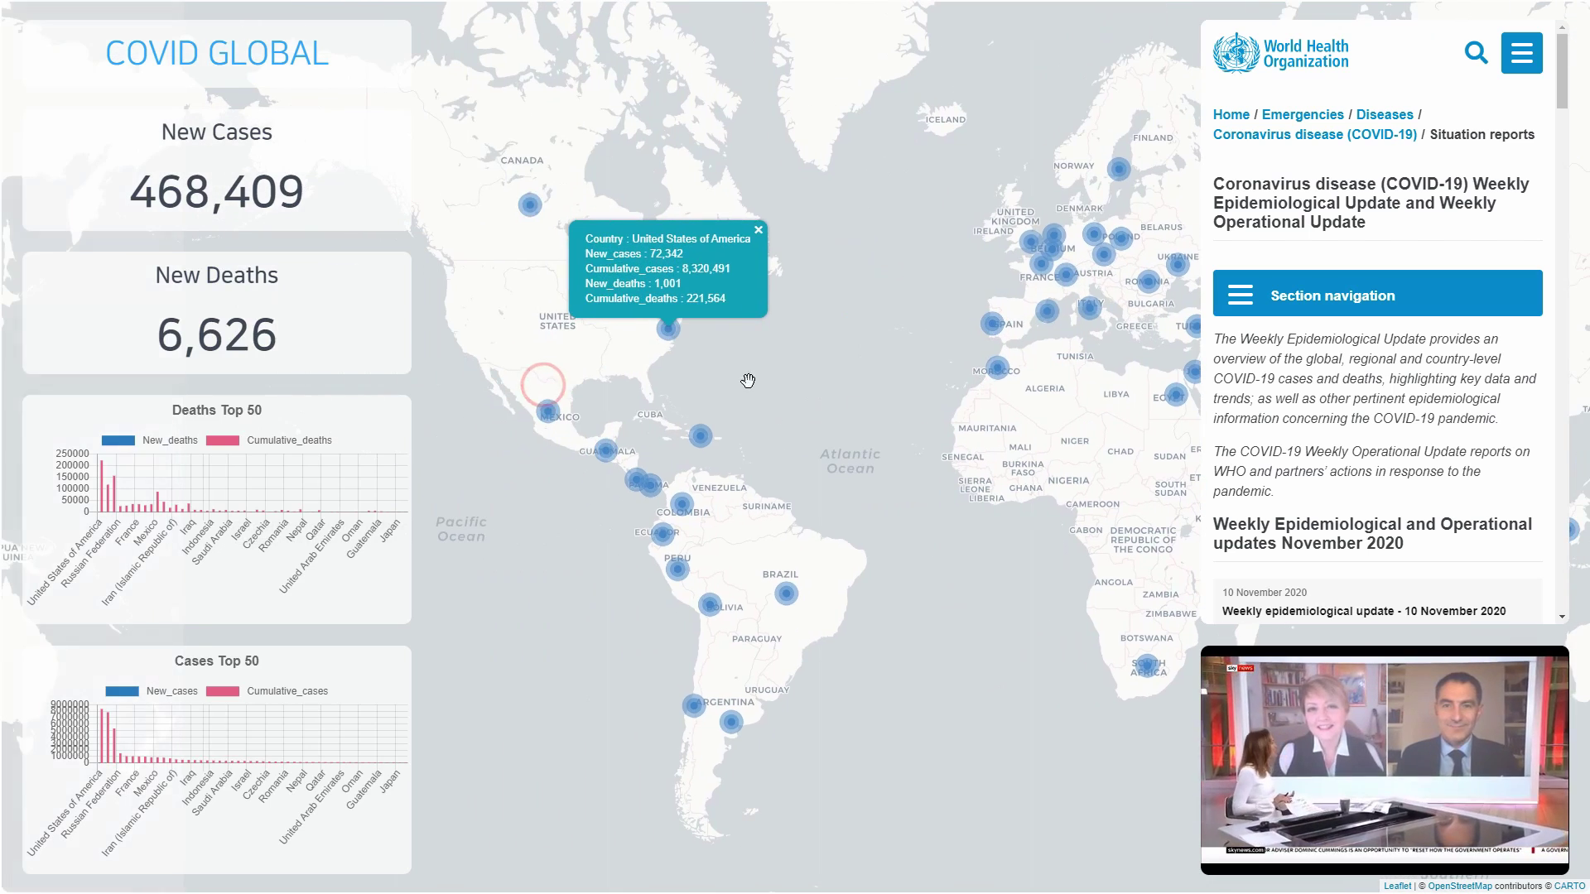
click(531, 207)
click(668, 330)
Step: Pan the map east, view Spain's figures, then exit full-screen browsing
drag(670, 344, 574, 352)
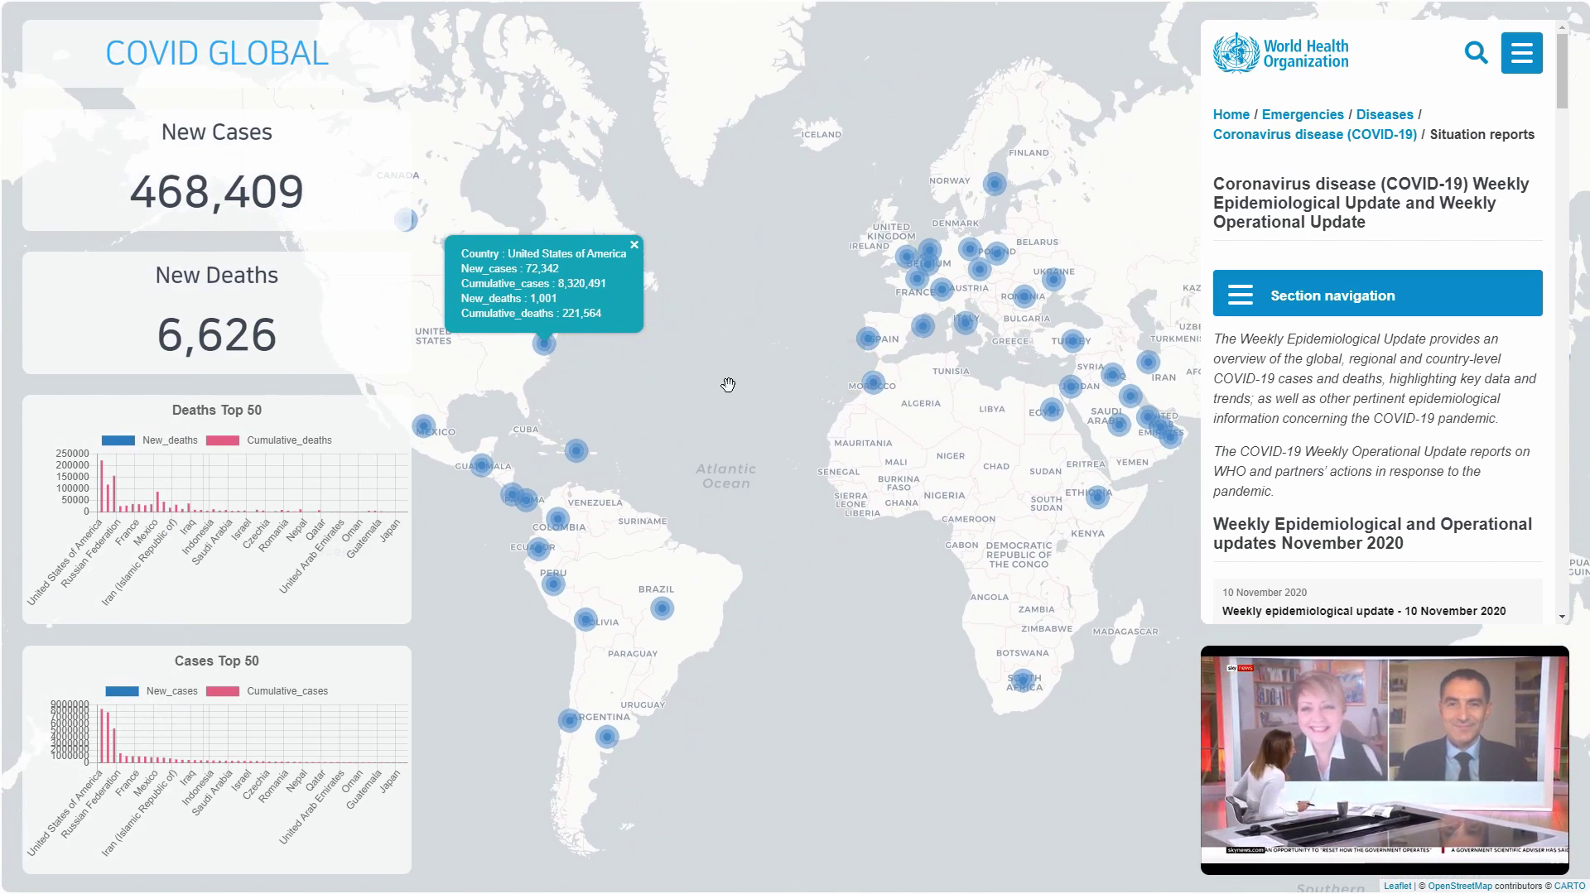
drag(781, 461, 626, 470)
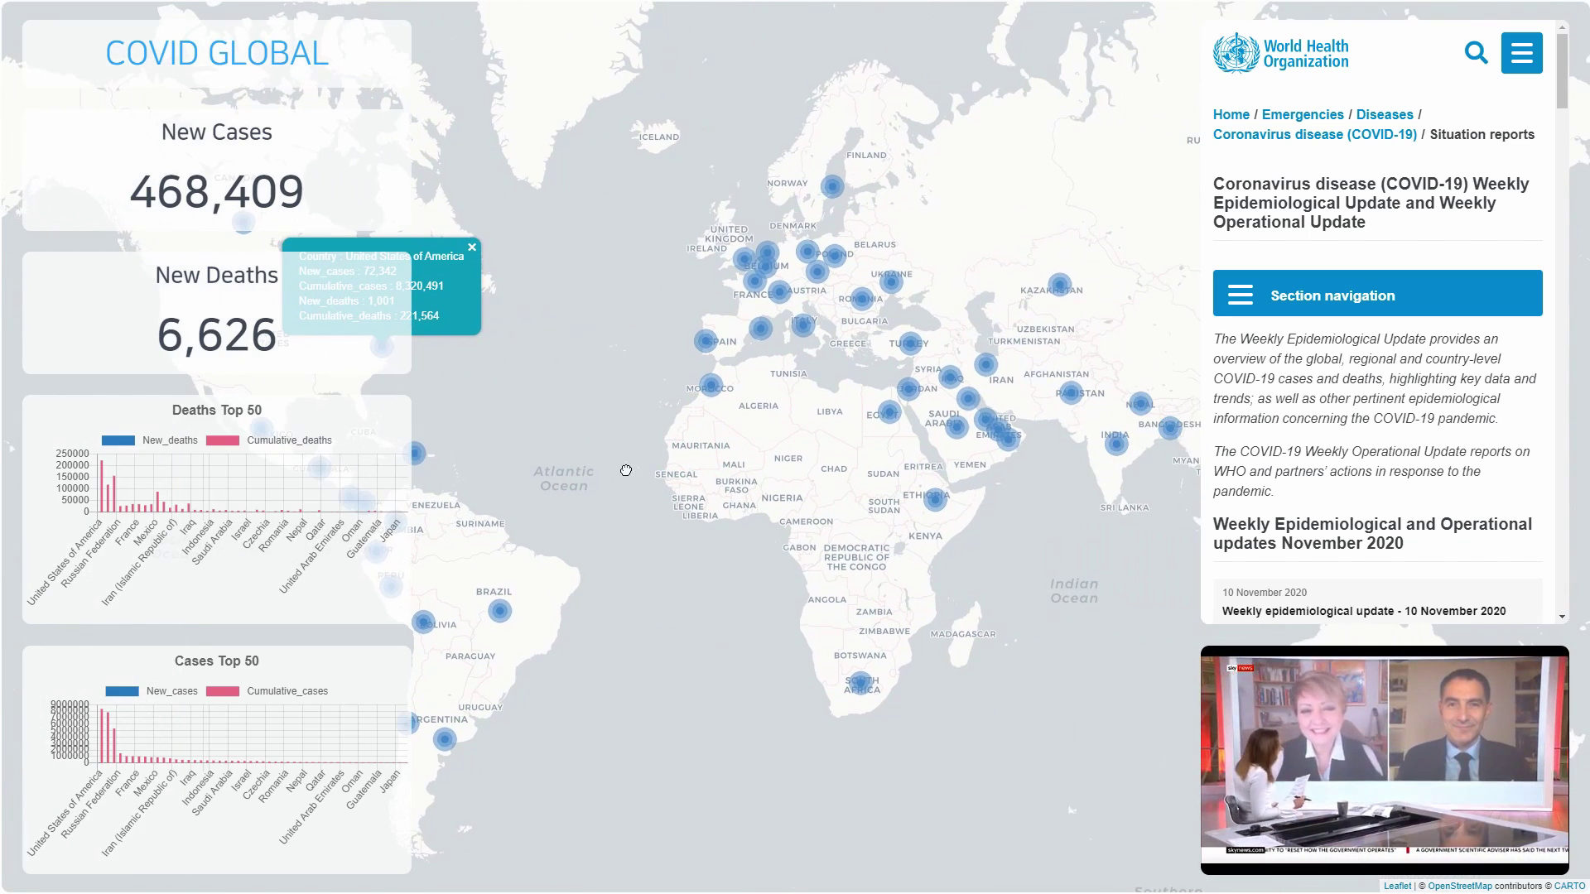
click(762, 341)
click(763, 411)
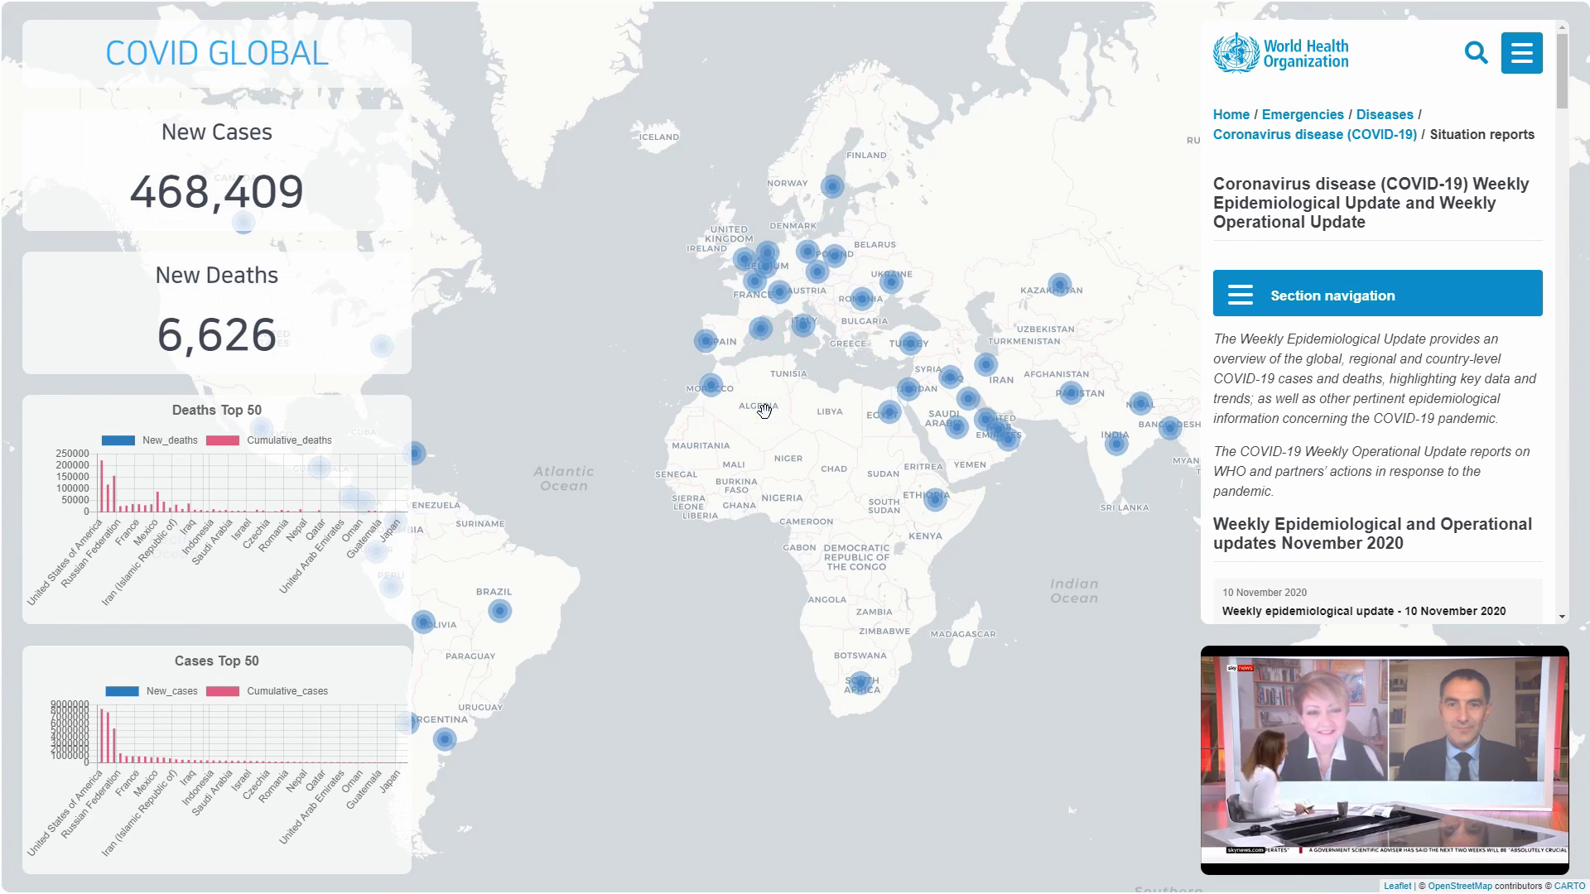
key(F11)
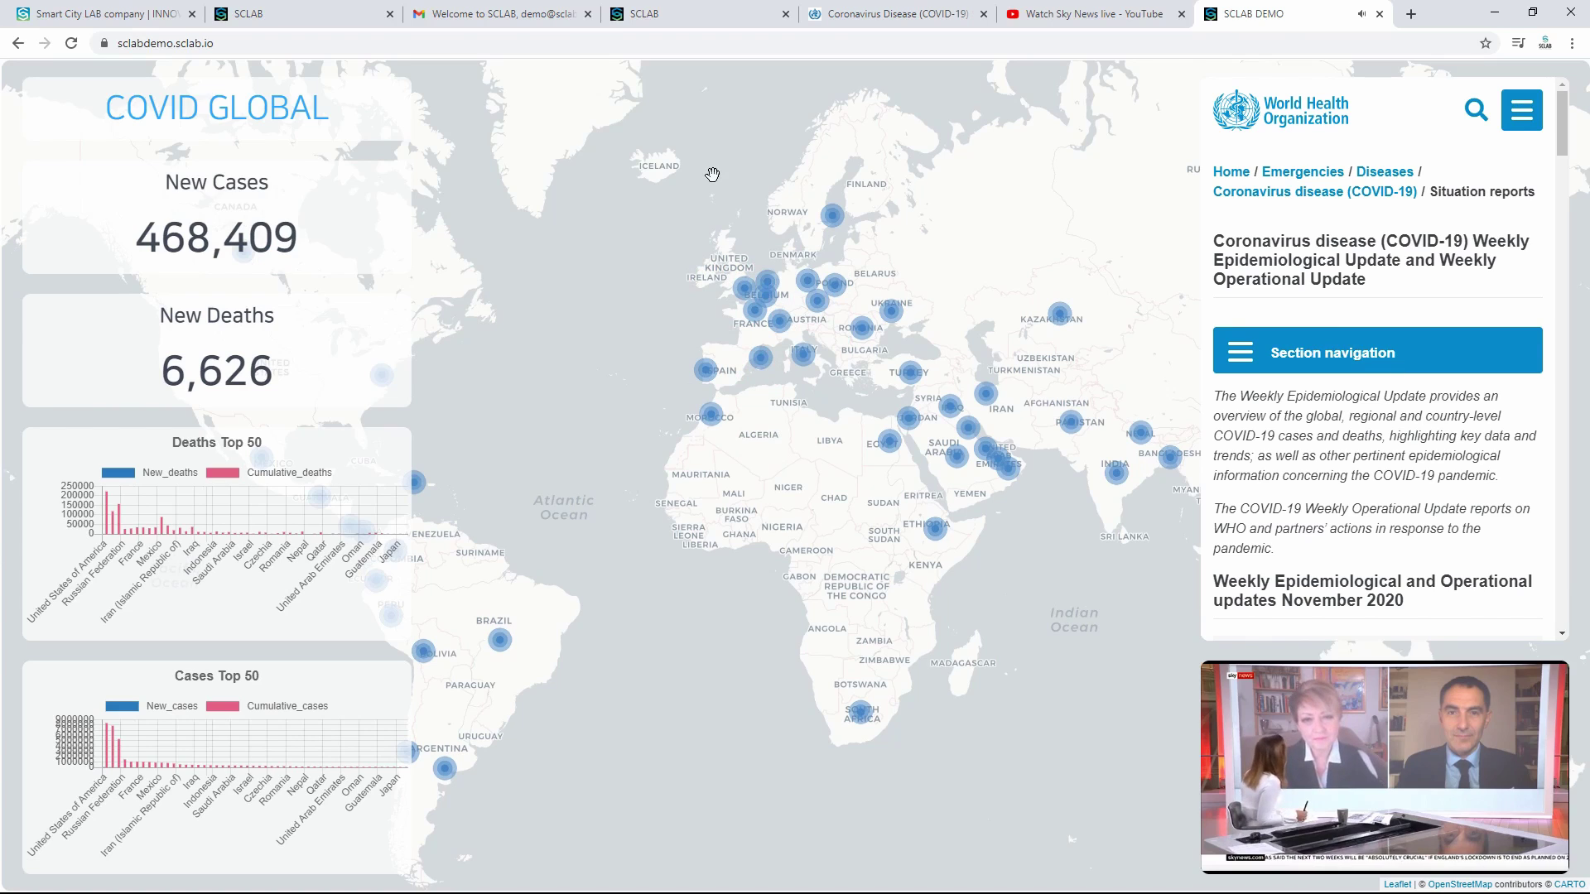
Step: Replace the top50 data with WHO-COVID-19-global-data-1024_top50.csv in the Data Editor
click(654, 14)
click(543, 356)
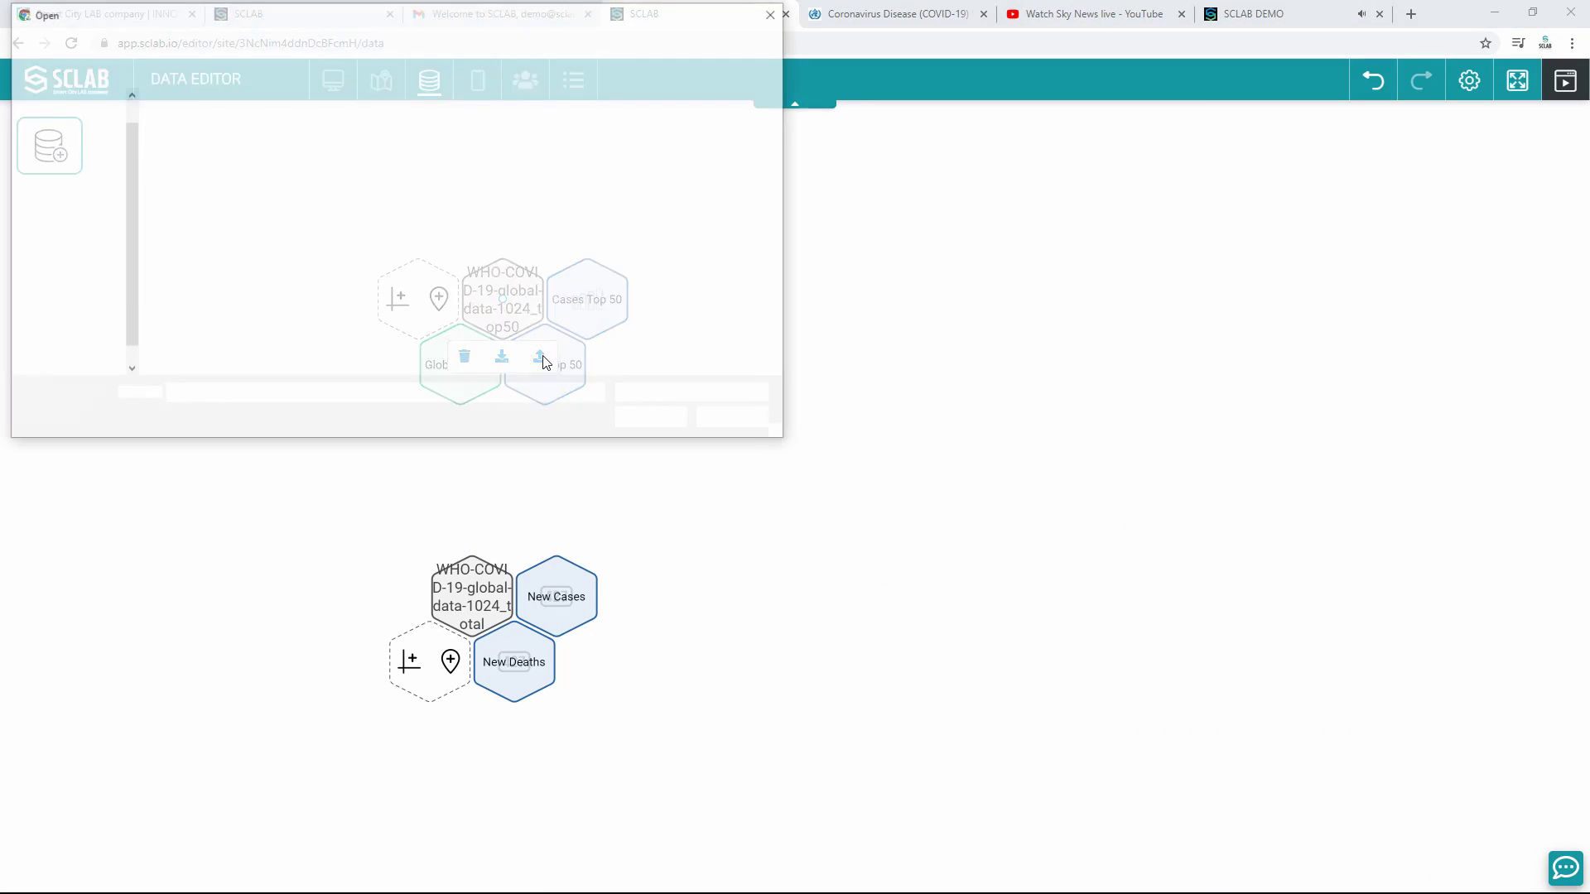
click(275, 123)
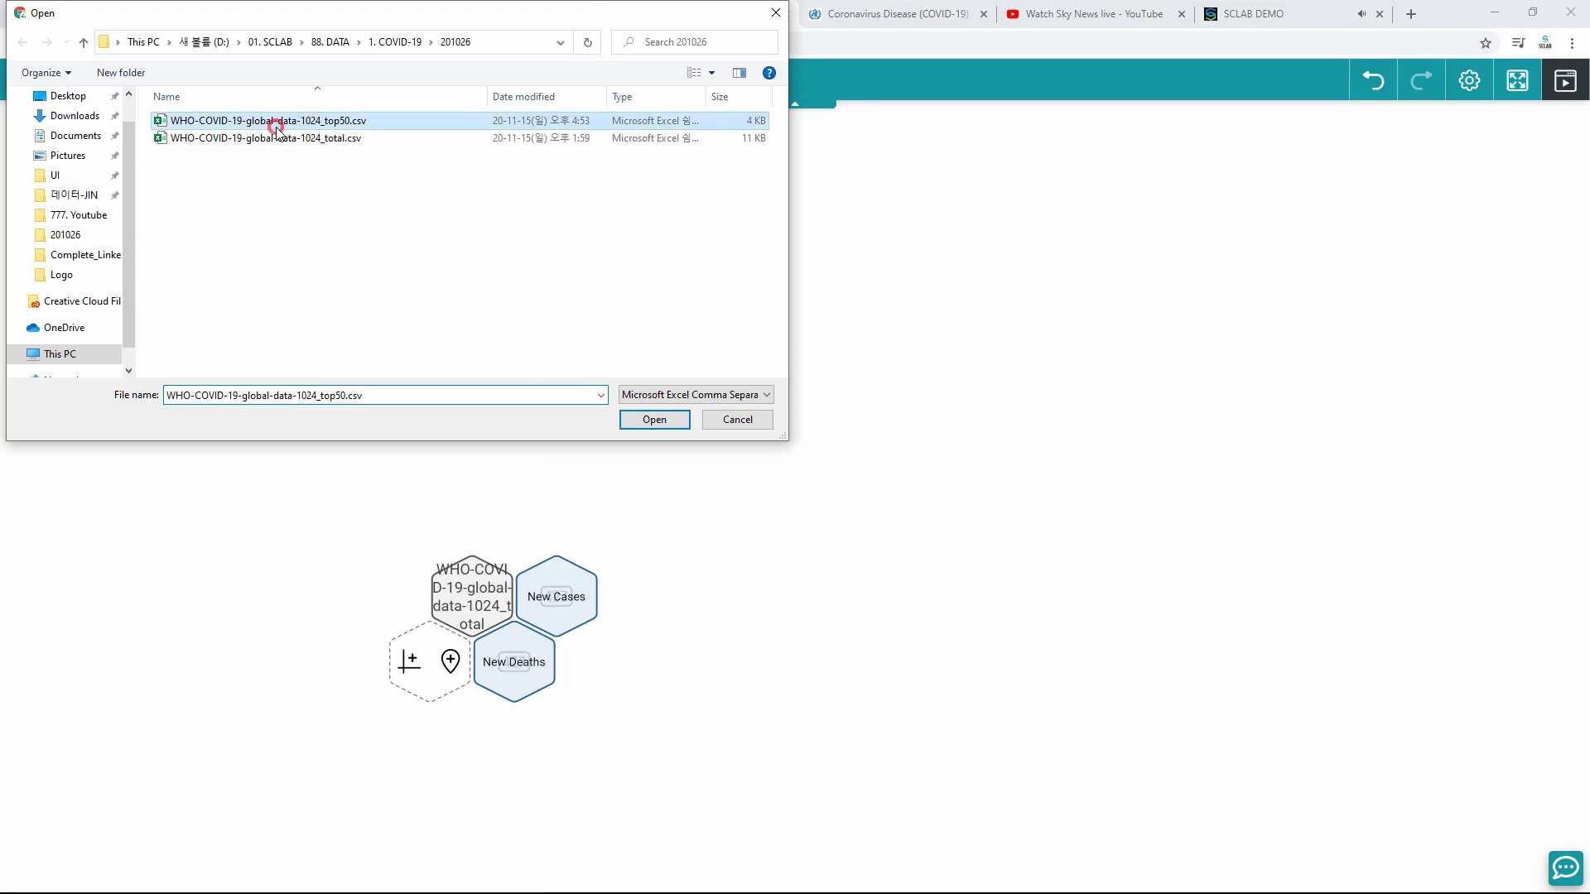
click(643, 419)
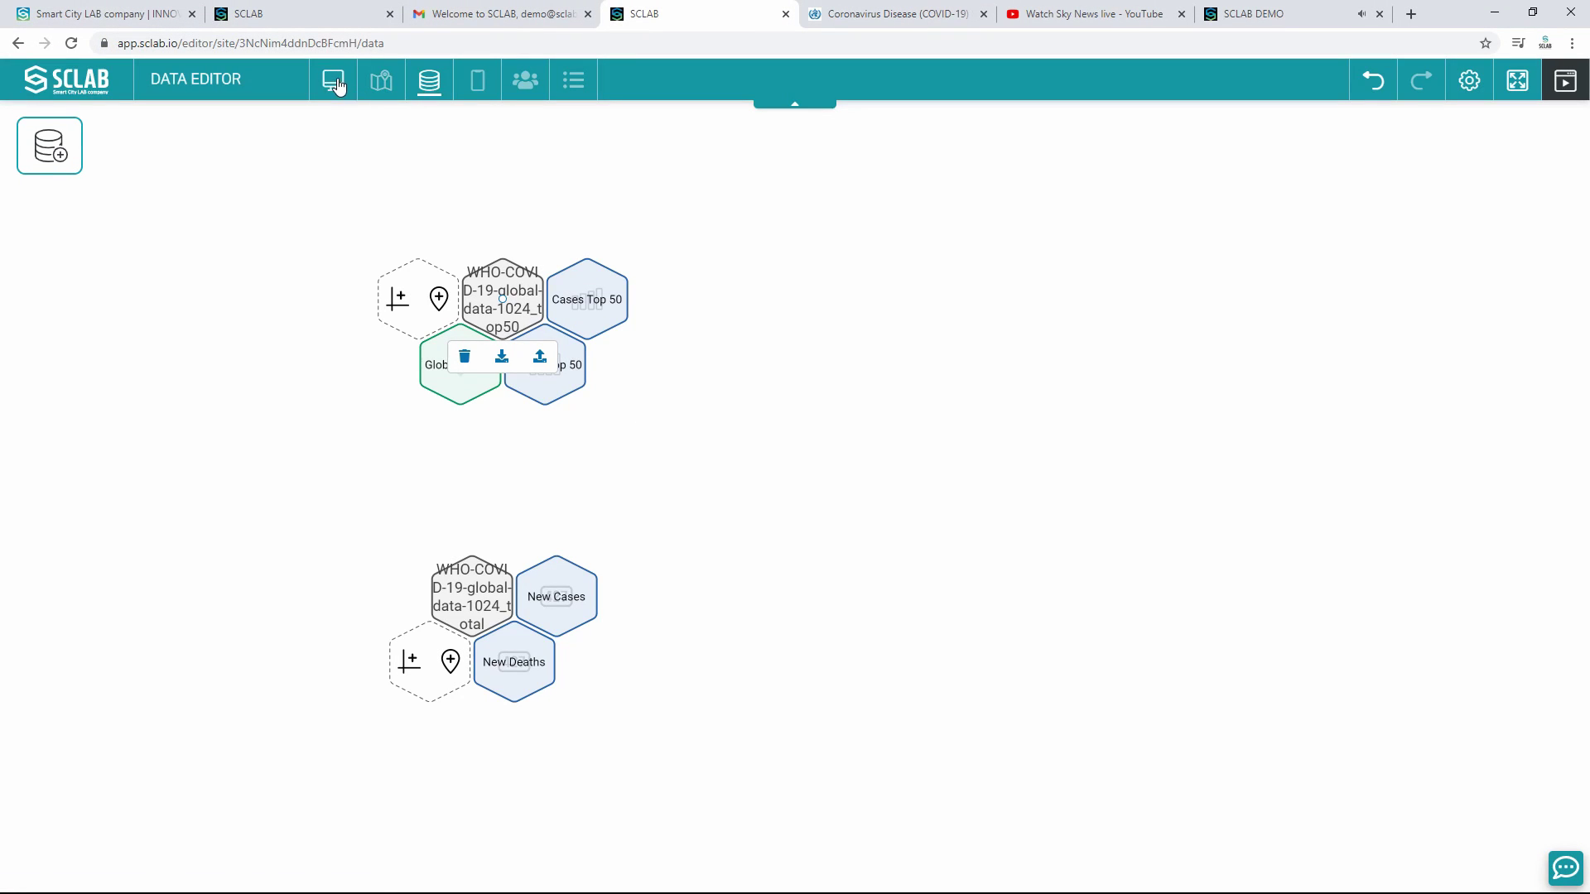
Step: Review the updated dashboard in the desktop layout, then in the mobile layout's page settings
click(334, 80)
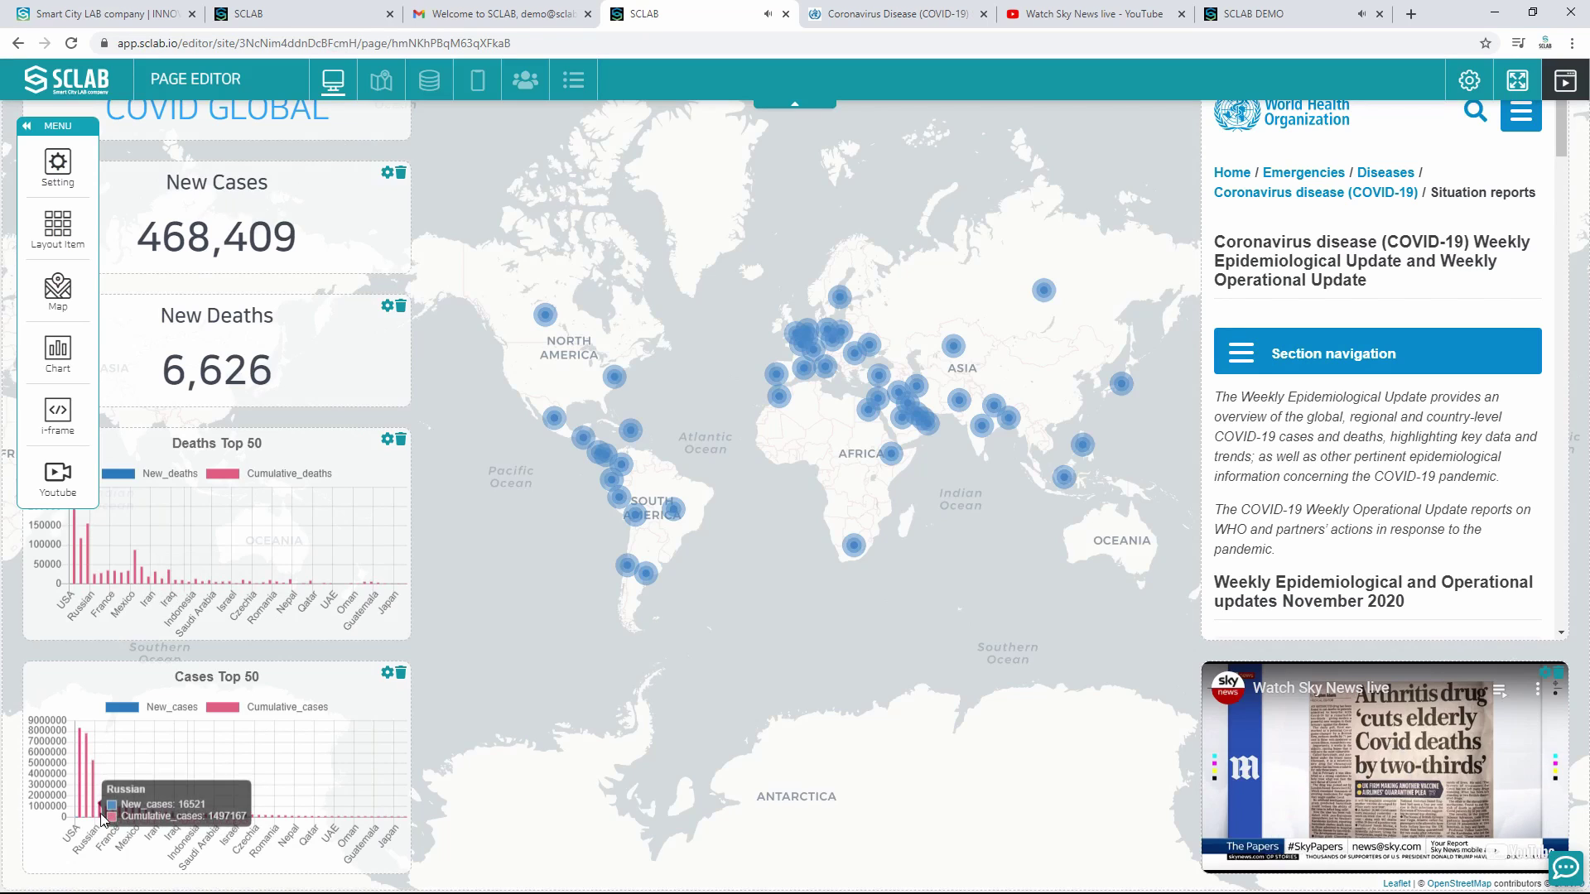
click(782, 379)
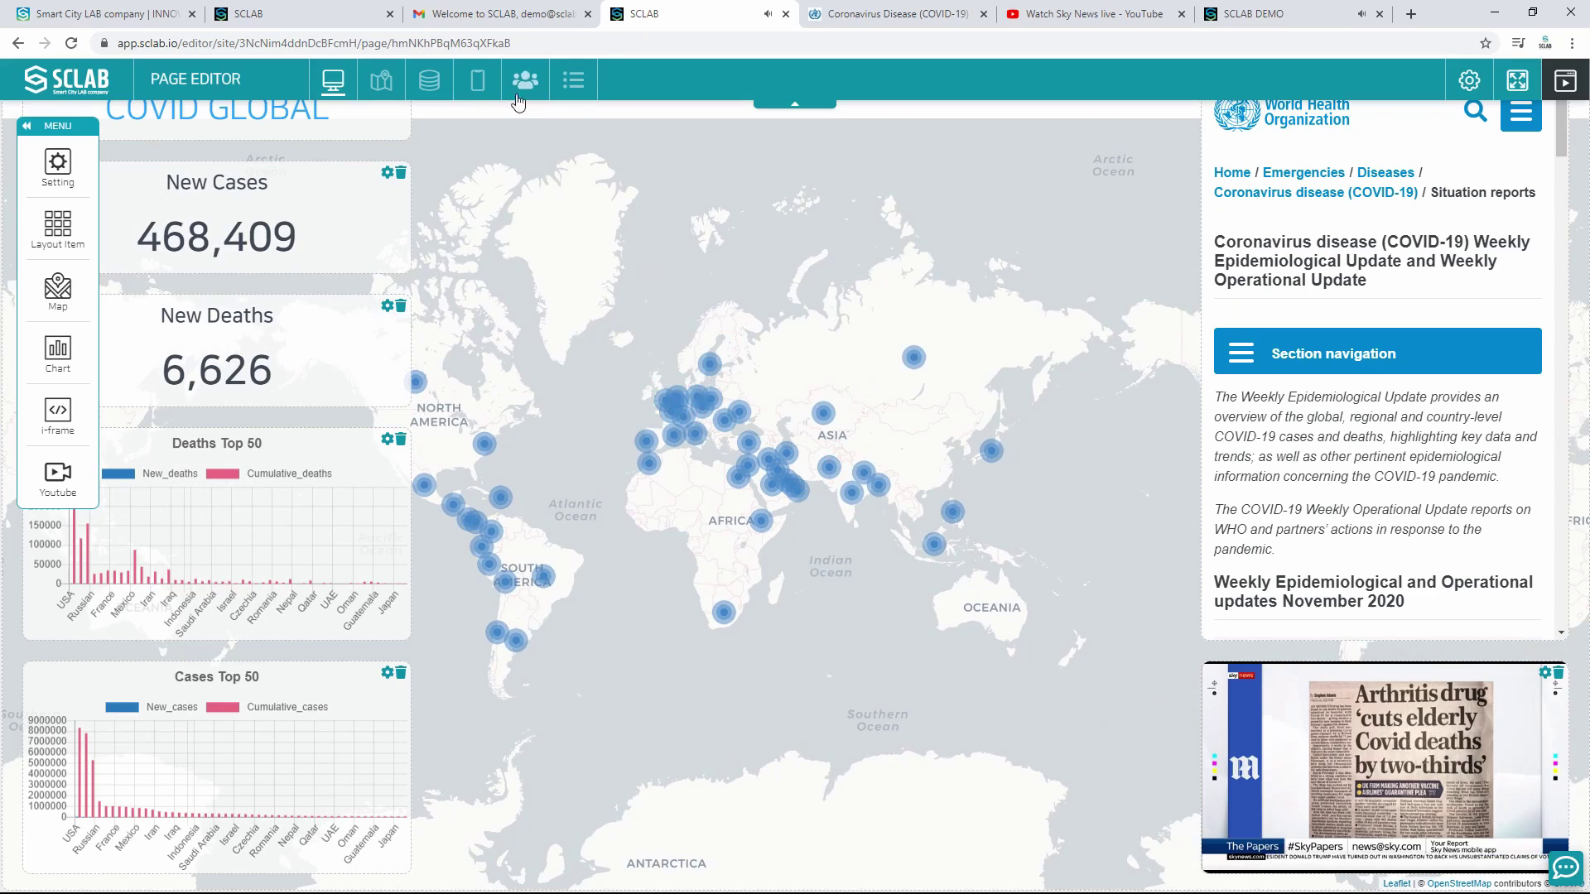
click(477, 81)
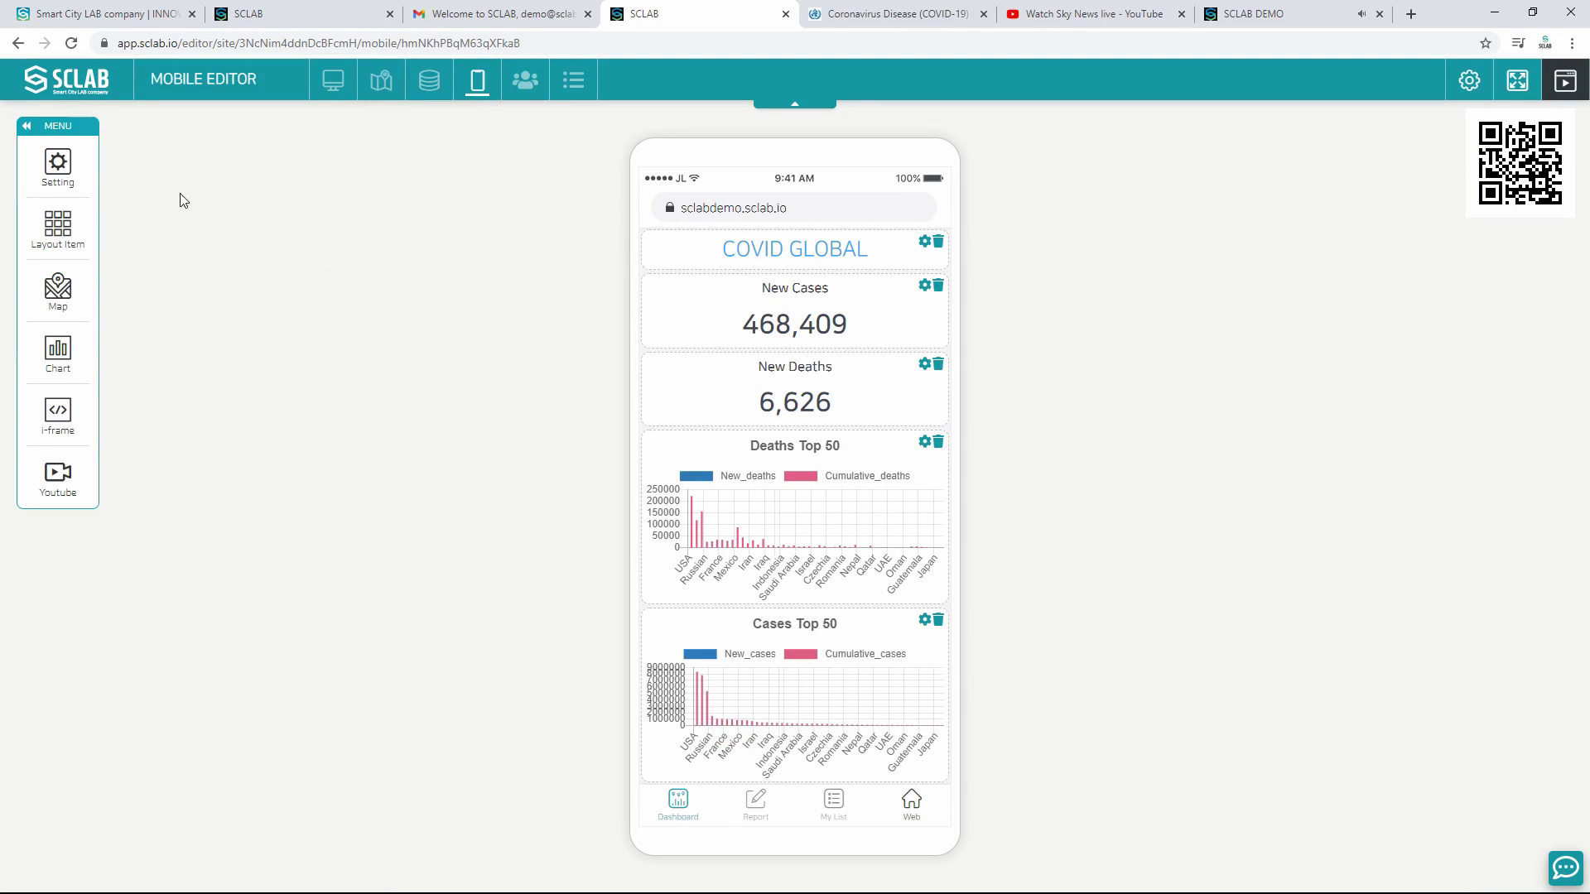
click(60, 163)
Step: Set the mobile page background colour to light grey (#e9e9e9)
click(342, 270)
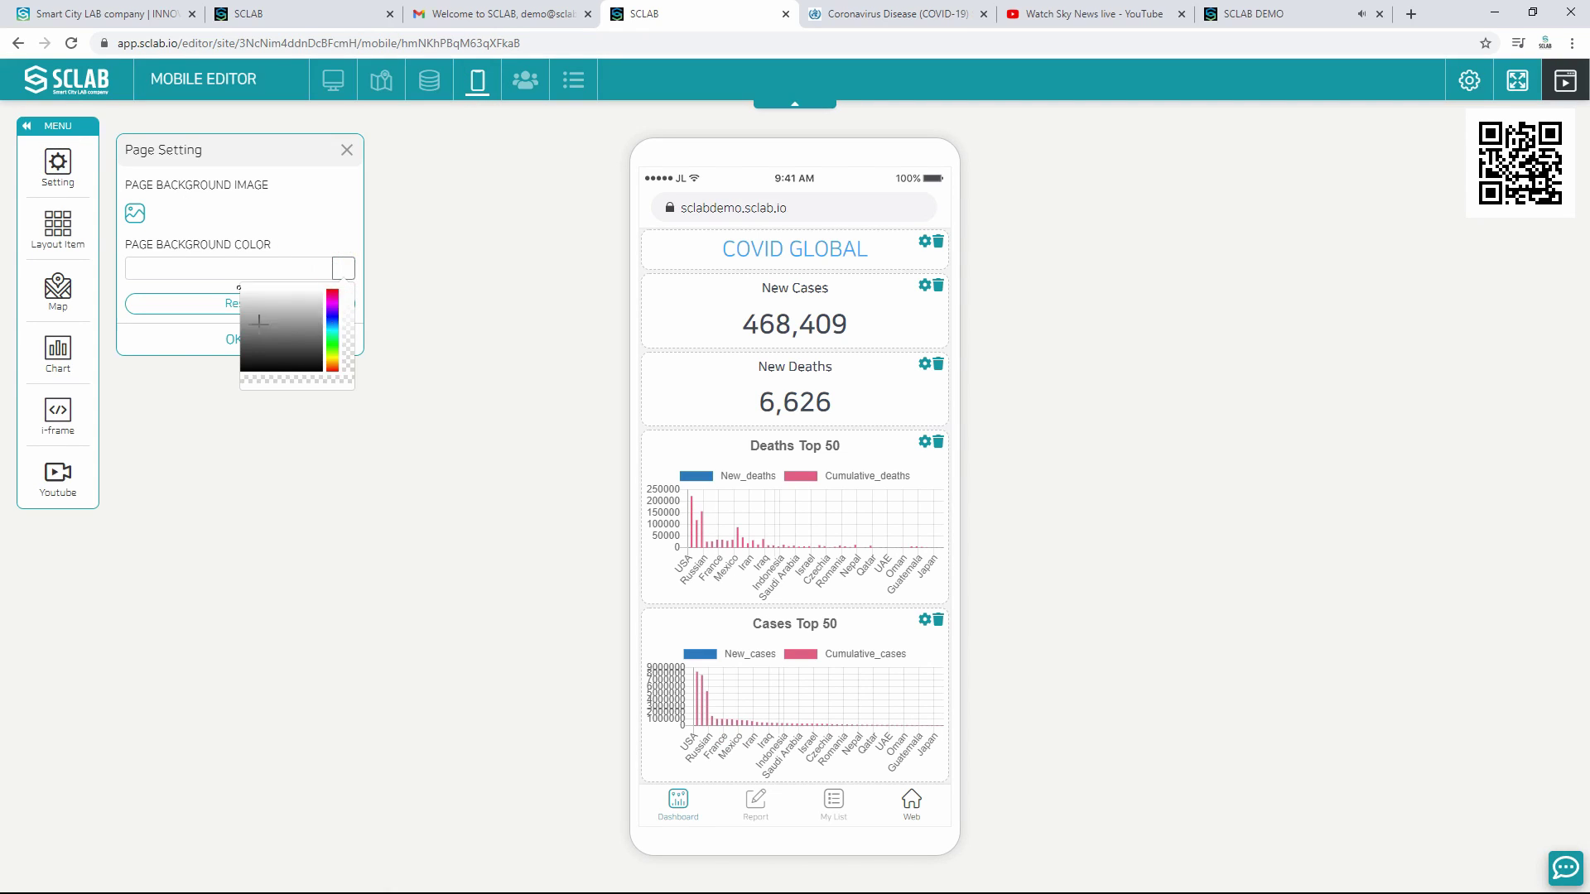
click(239, 317)
click(238, 300)
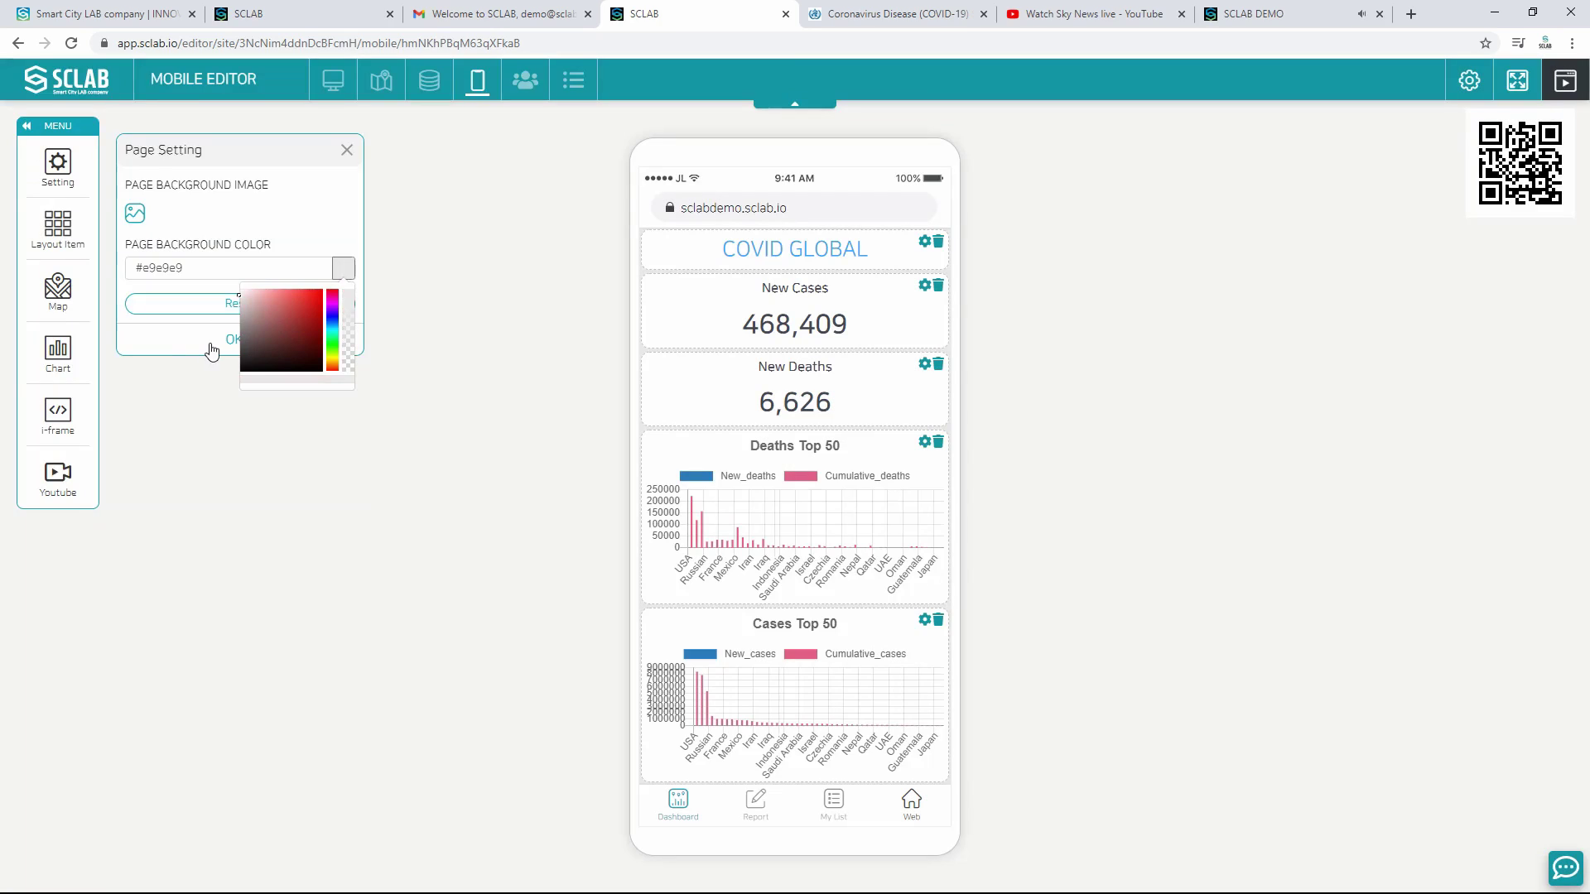
click(216, 343)
Step: Republish the updated dashboard from the desktop Page Editor
click(318, 78)
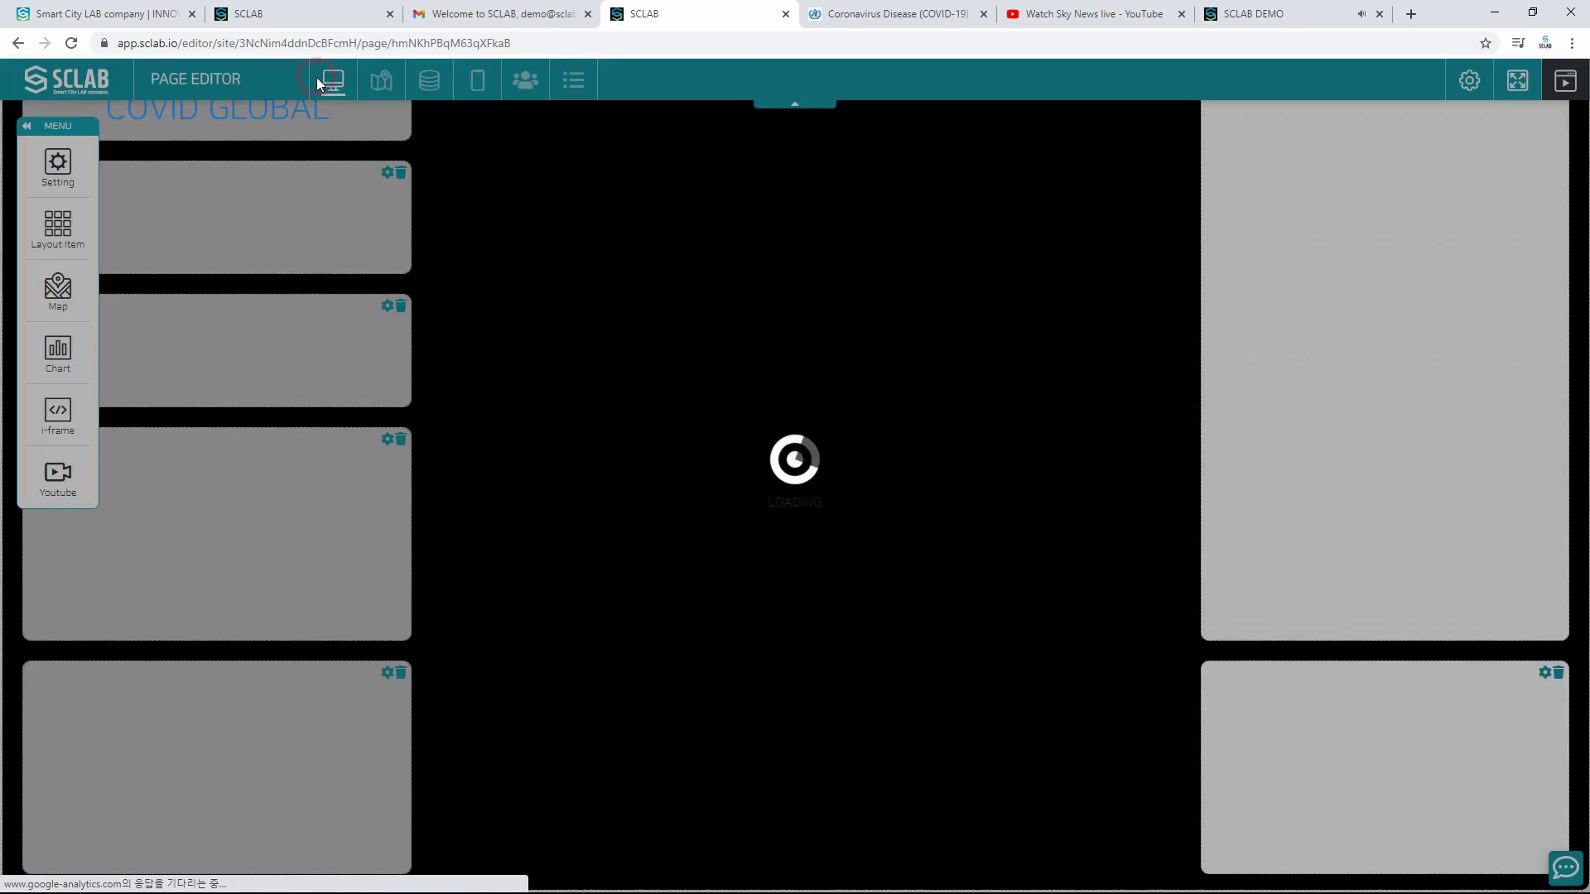
click(1565, 80)
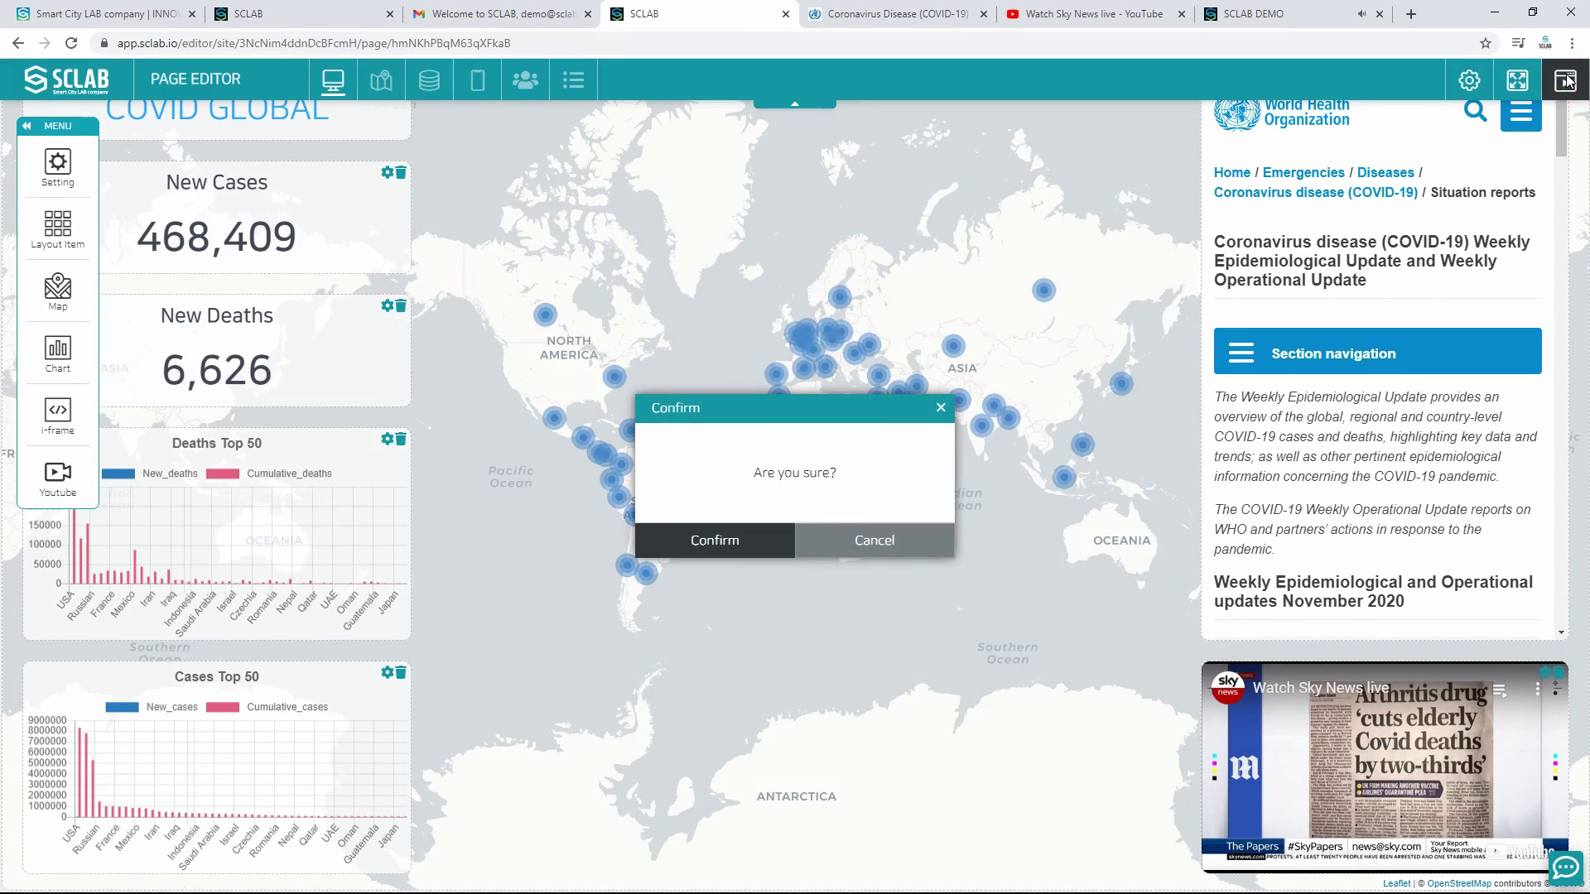
click(748, 535)
click(748, 539)
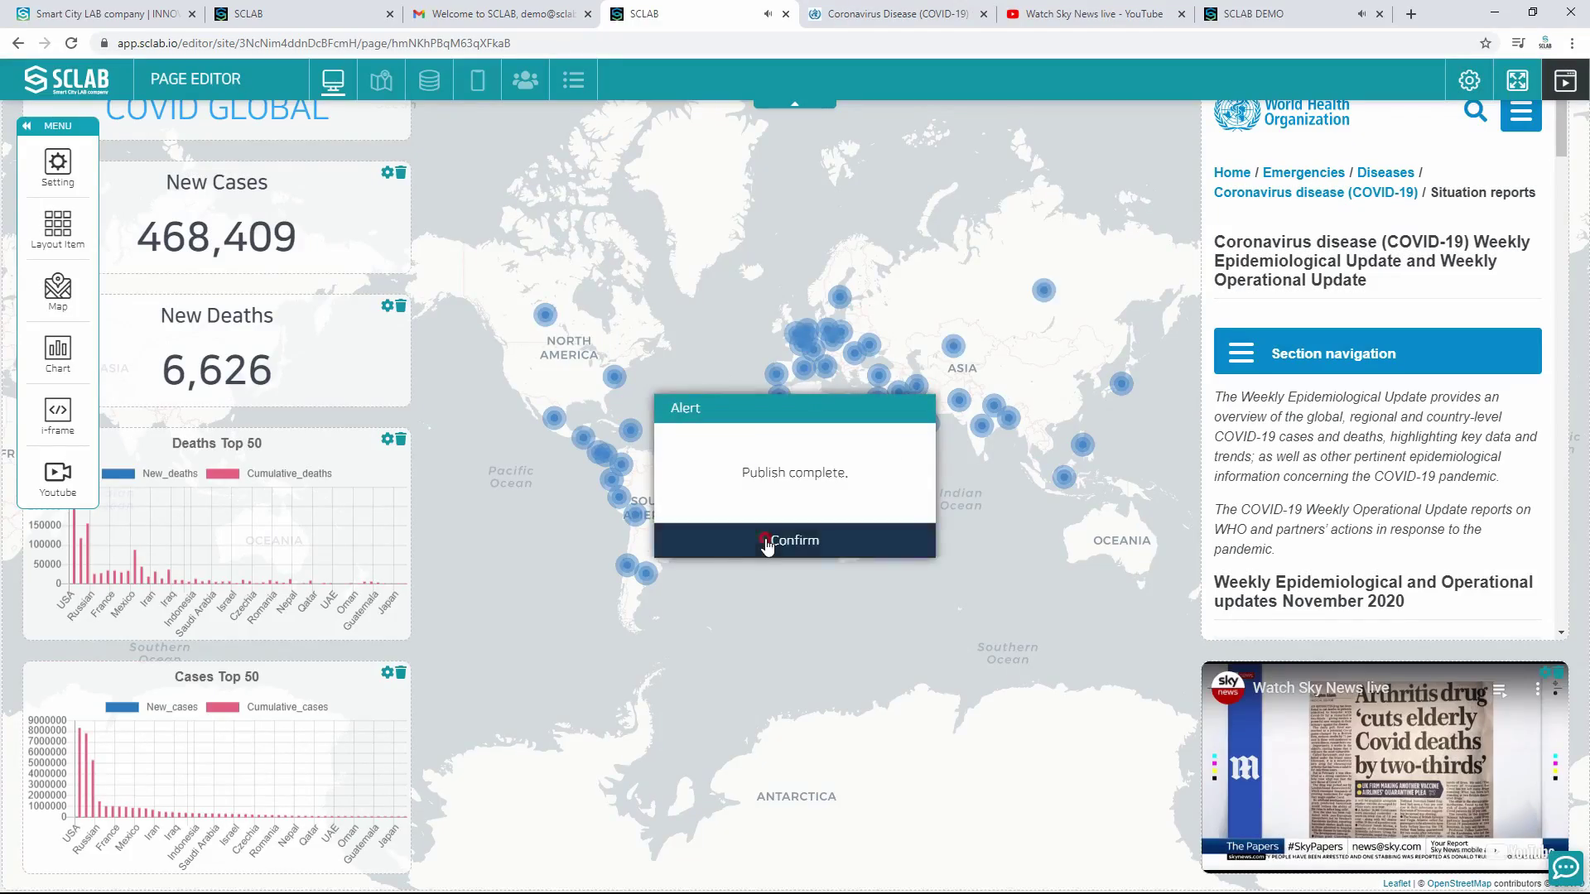